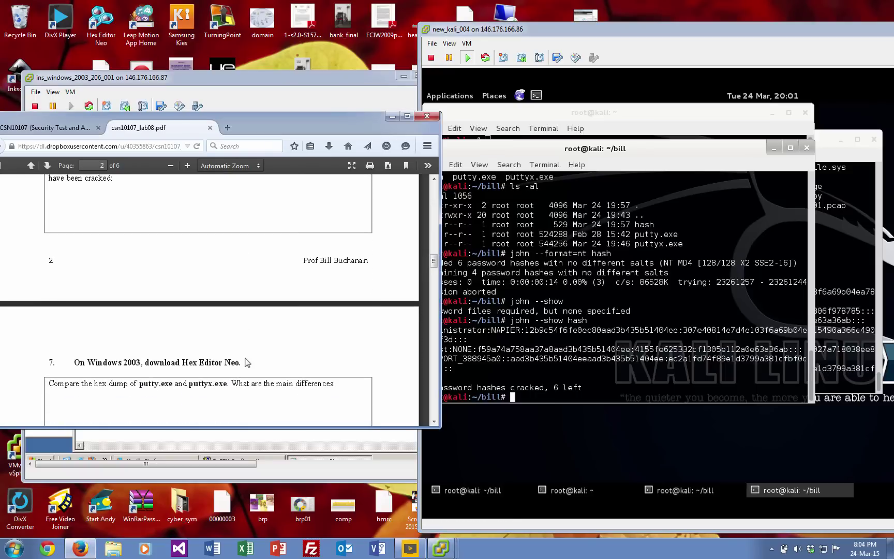
scroll(246, 359, "down", 2)
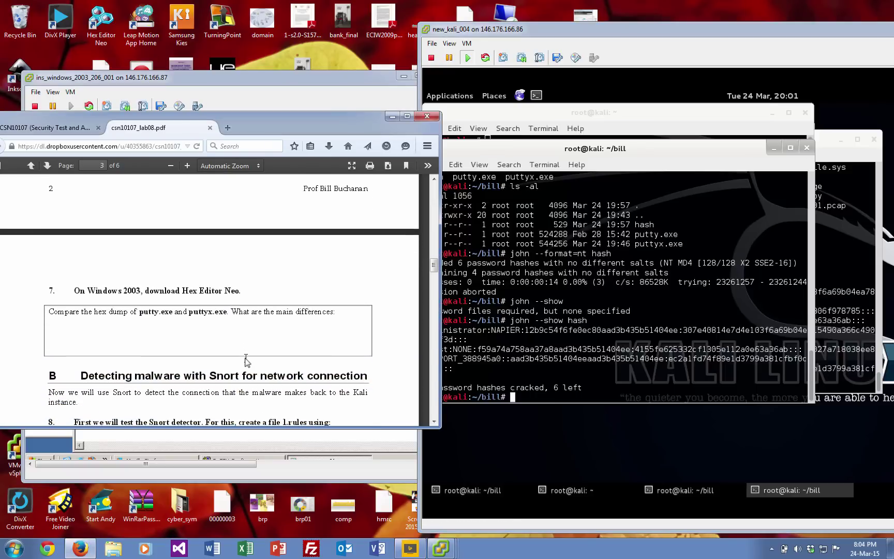
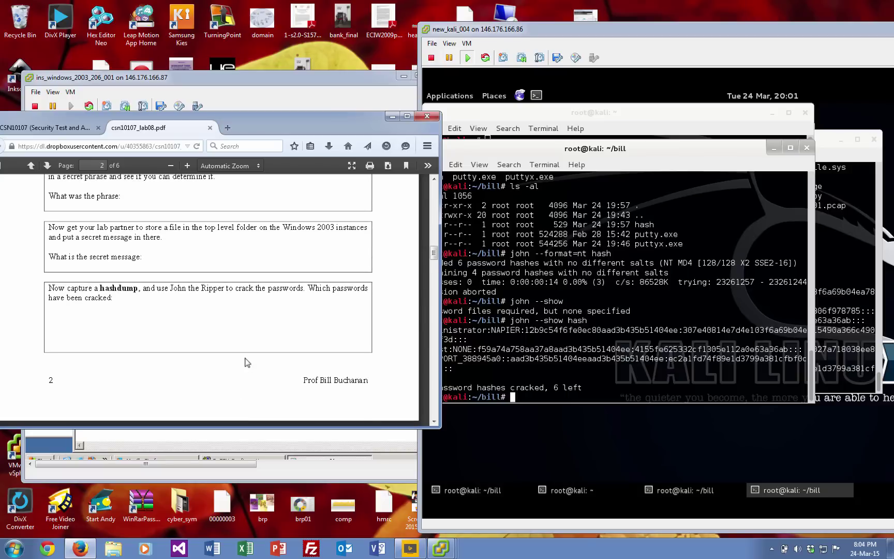
Scroll the lab sheet to page 3's step 7 comparing putty.exe and puttyx.exe in Hex Editor Neo.
scroll(247, 362, "down", 6)
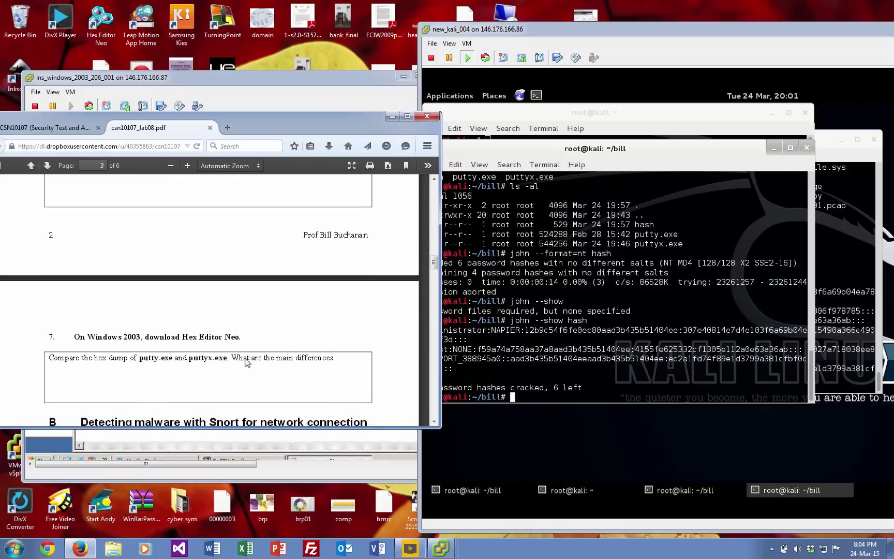
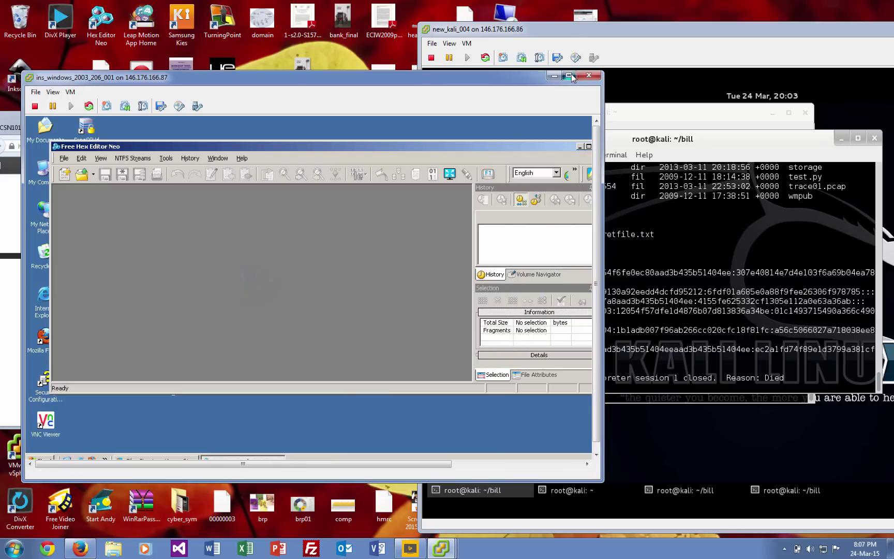
Maximize the VM view, drag the hex editor right to expose the desktop, and launch Firefox.
left_click(569, 77)
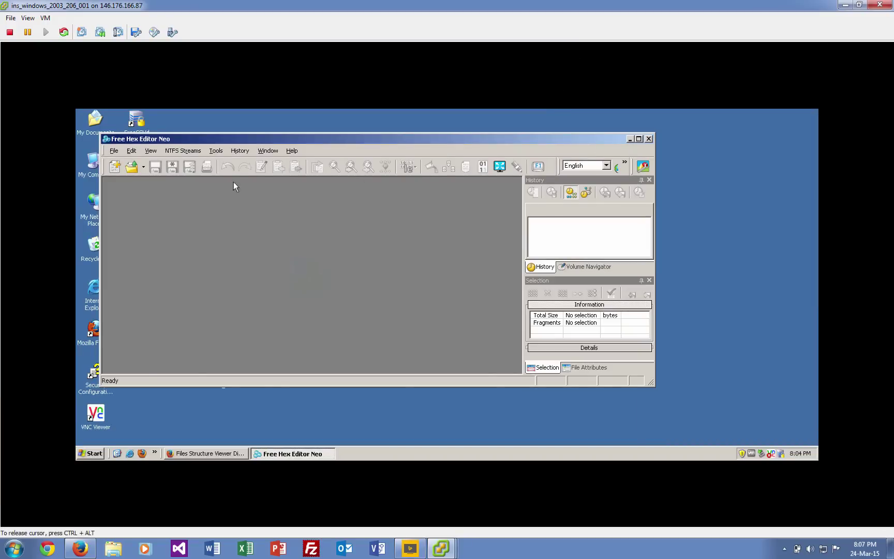
left_click(113, 151)
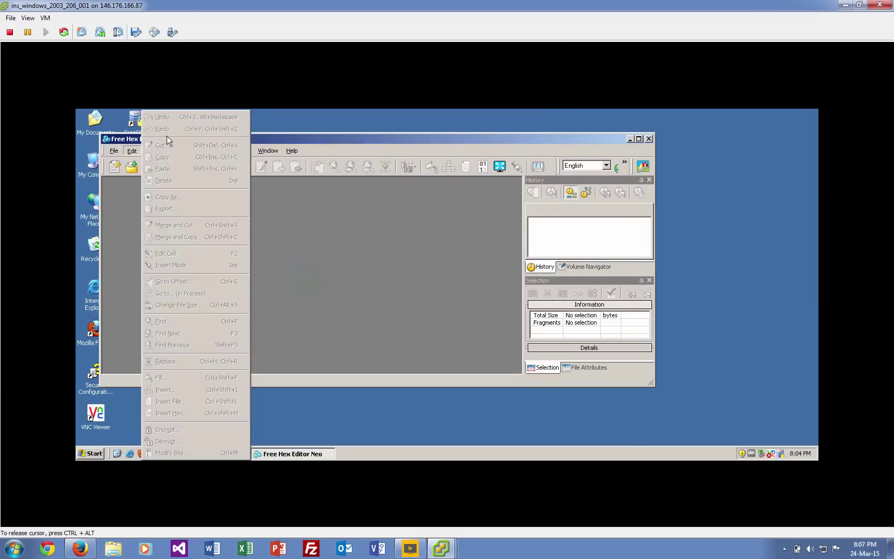
left_click_drag(292, 140, 434, 152)
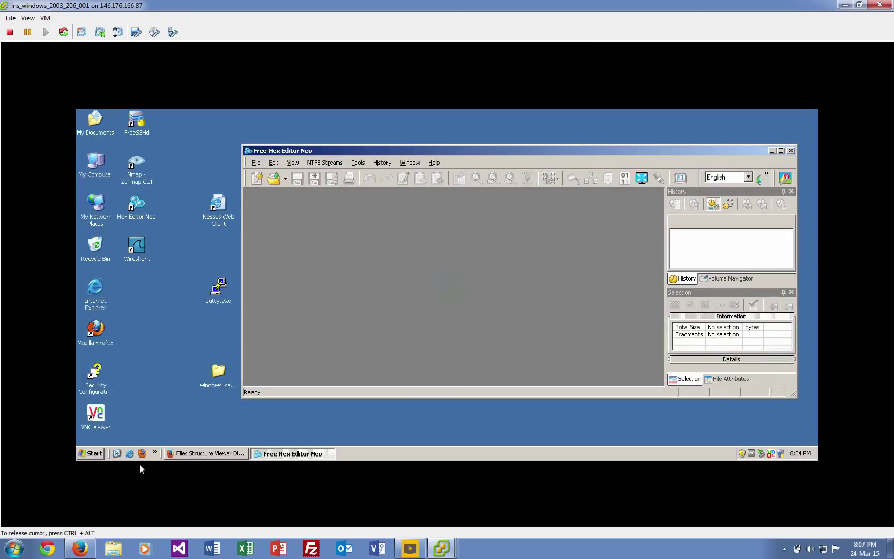
double_click(96, 331)
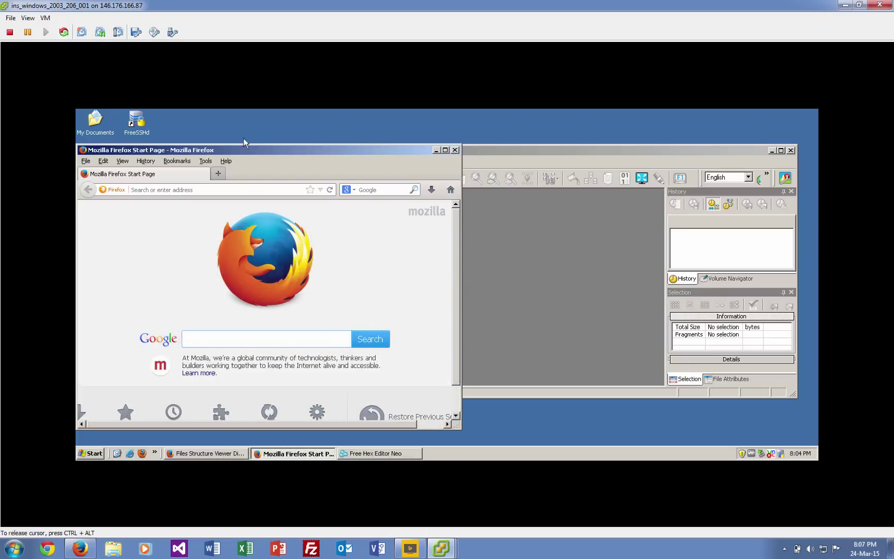
Open Firefox's full downloads library and load puttyx(1).exe into the hex editor.
left_click(431, 190)
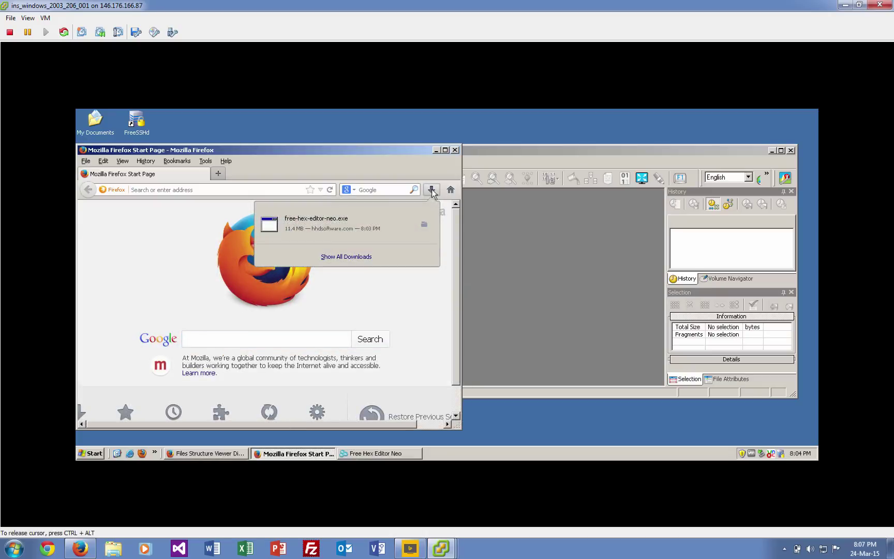
left_click(351, 257)
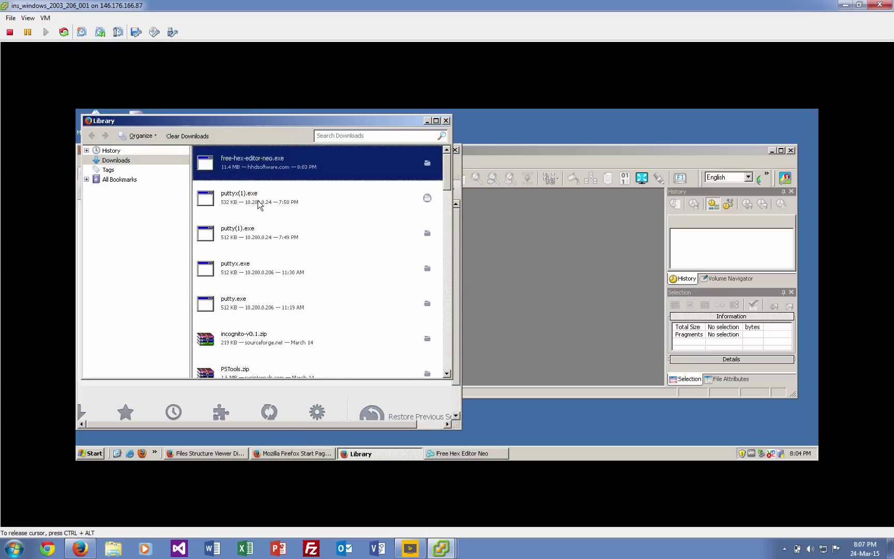
left_click(250, 201)
left_click_drag(503, 236, 503, 236)
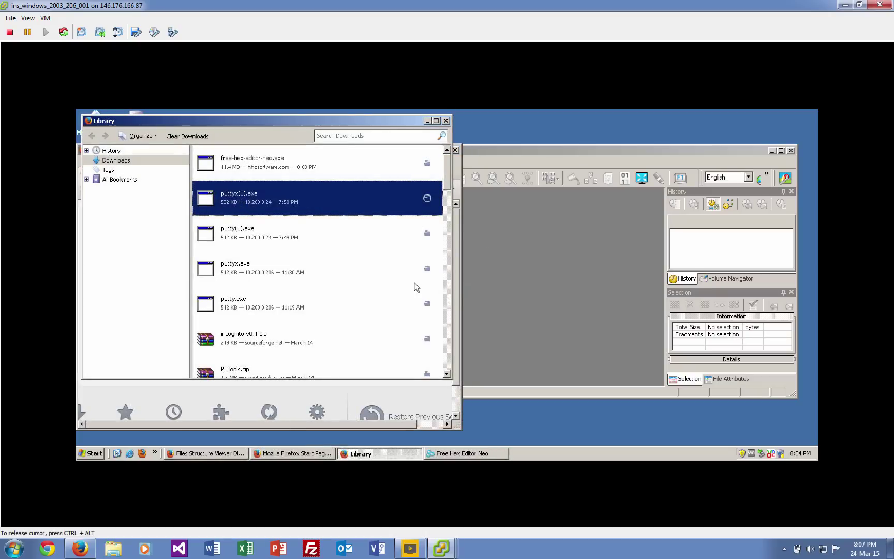
left_click(242, 237)
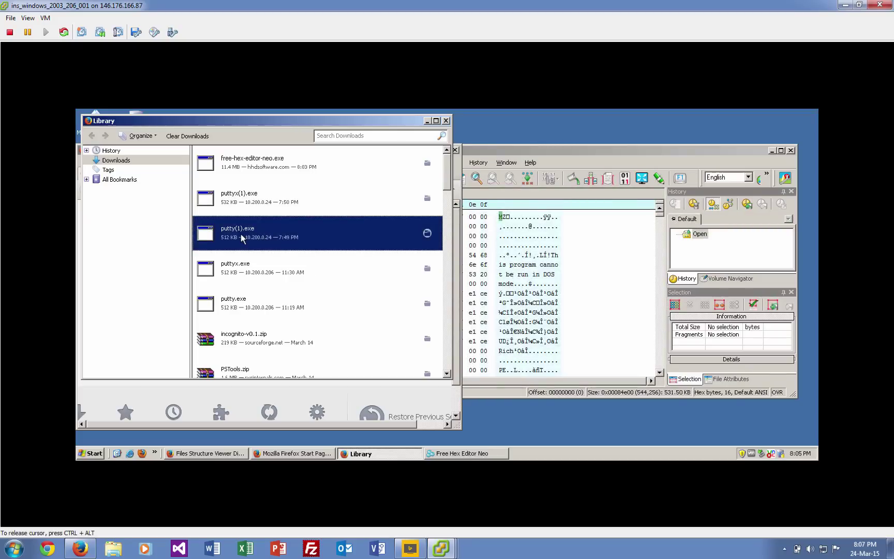
Load putty(1).exe into the hex editor and switch between the two files to compare sizes.
left_click_drag(242, 238, 573, 266)
left_click(553, 153)
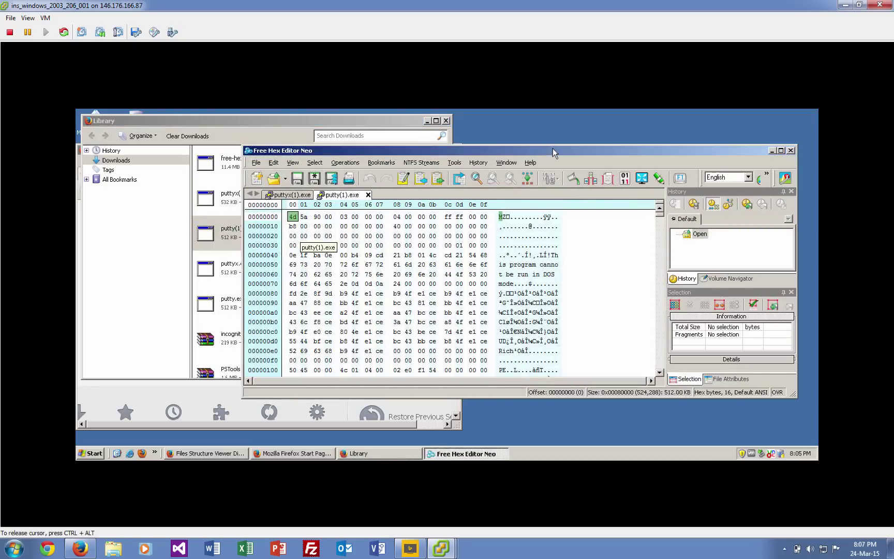
left_click(289, 196)
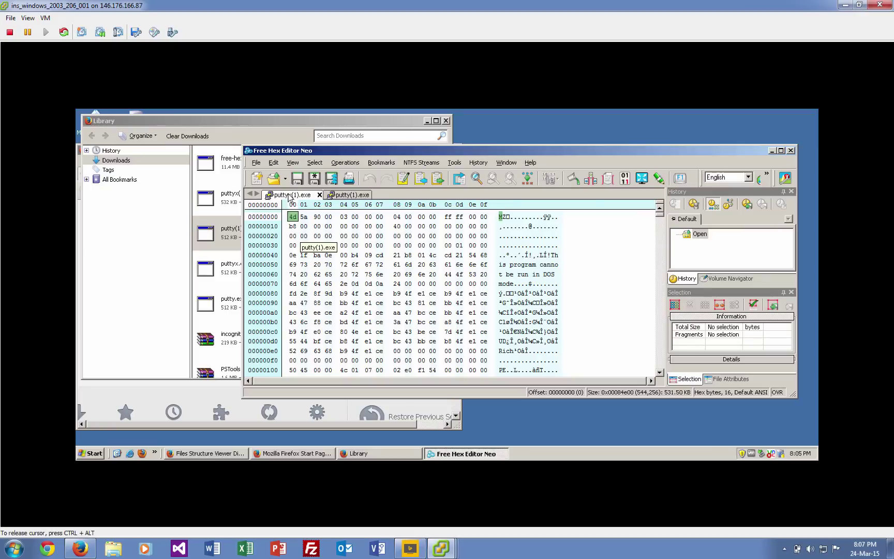
left_click(347, 196)
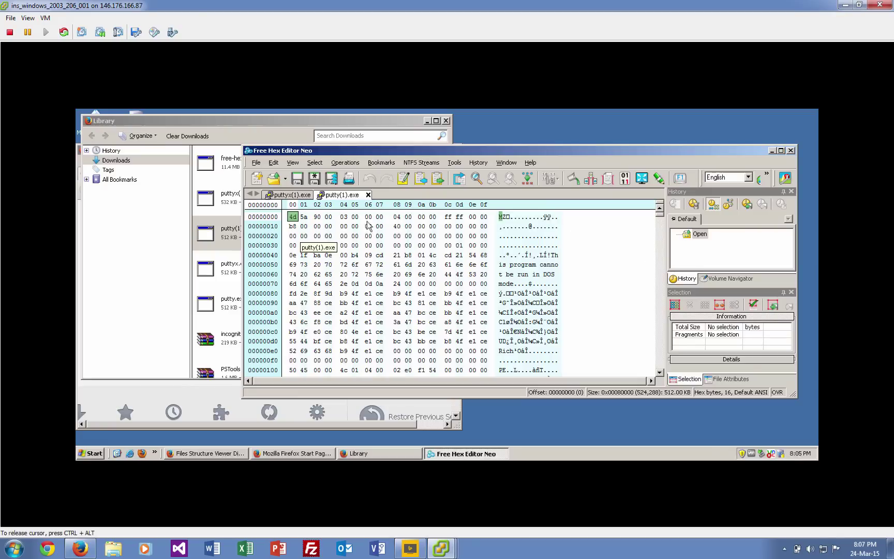
left_click(286, 198)
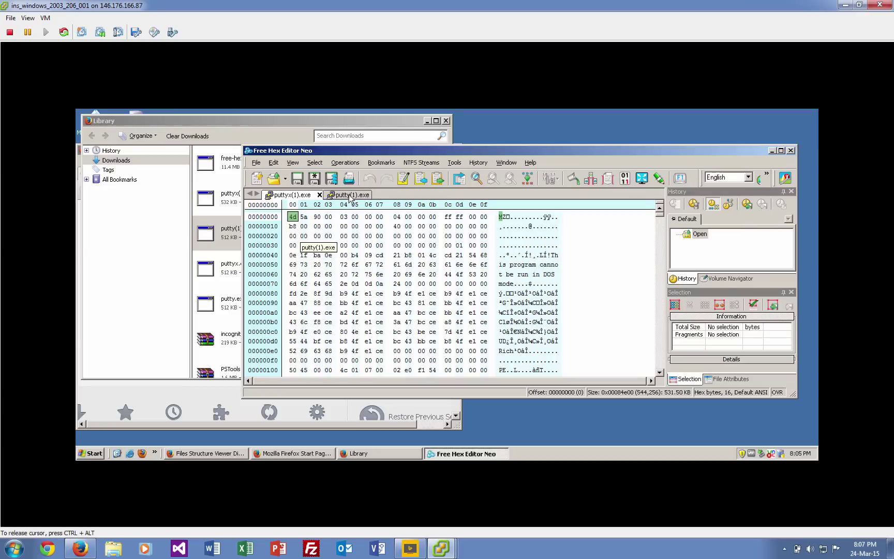
left_click(352, 195)
left_click(294, 195)
Scroll puttyx(1).exe to its end to see the XML manifest, then return to putty(1).exe.
left_click(660, 337)
left_click(660, 338)
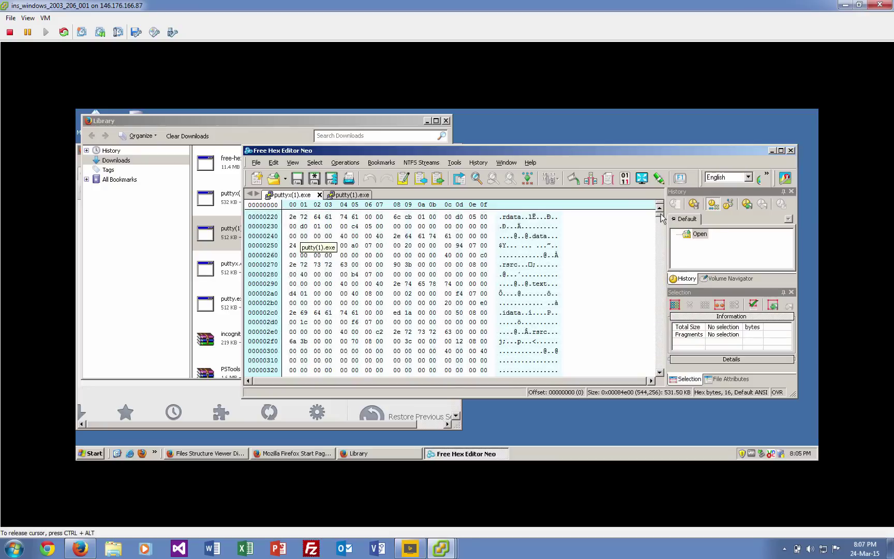
left_click_drag(659, 212, 659, 379)
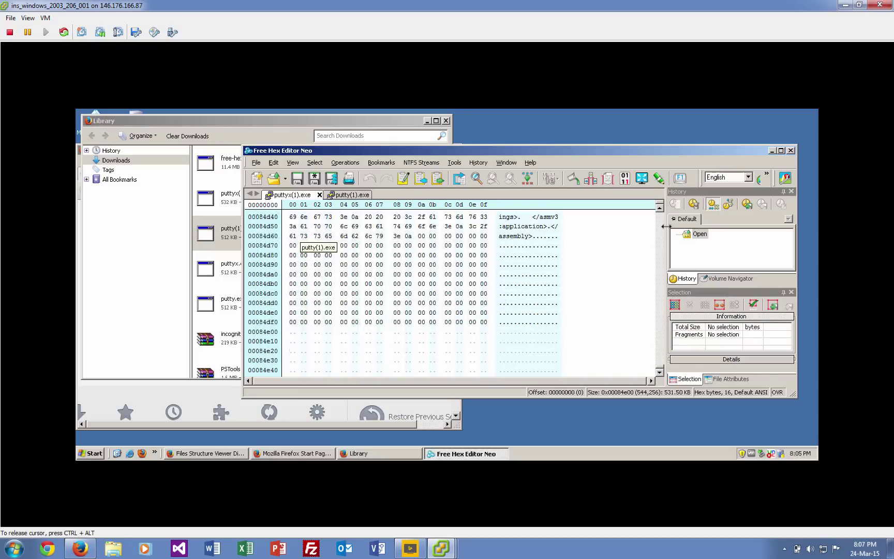
scroll(661, 211, "up", 3)
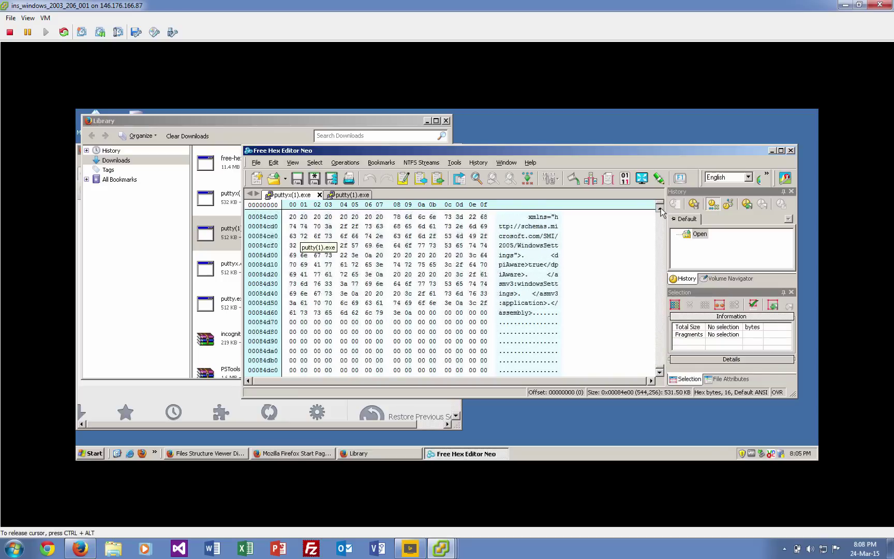
left_click(345, 195)
Jump to the end of putty(1).exe and page up through its manifest and copyright text.
left_click_drag(660, 217, 659, 372)
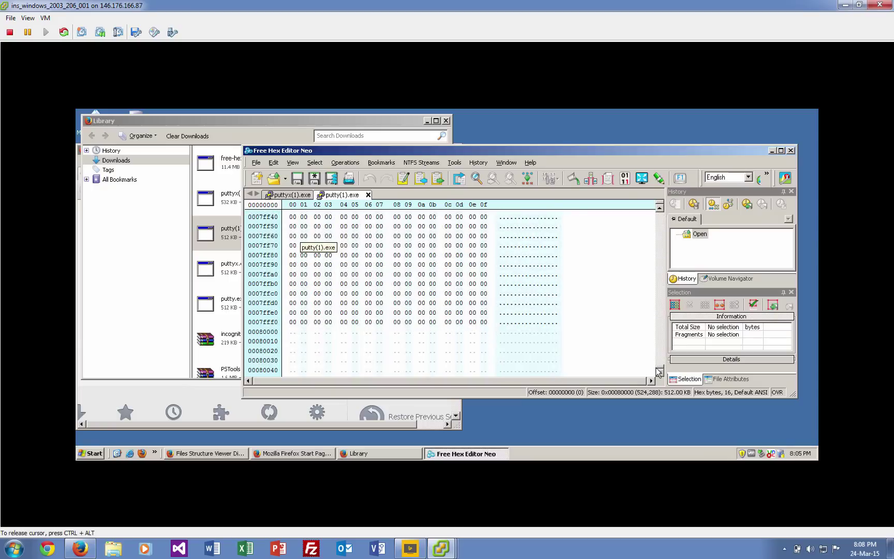
left_click(661, 224)
left_click(661, 223)
left_click(661, 223)
left_click(661, 223)
left_click(662, 223)
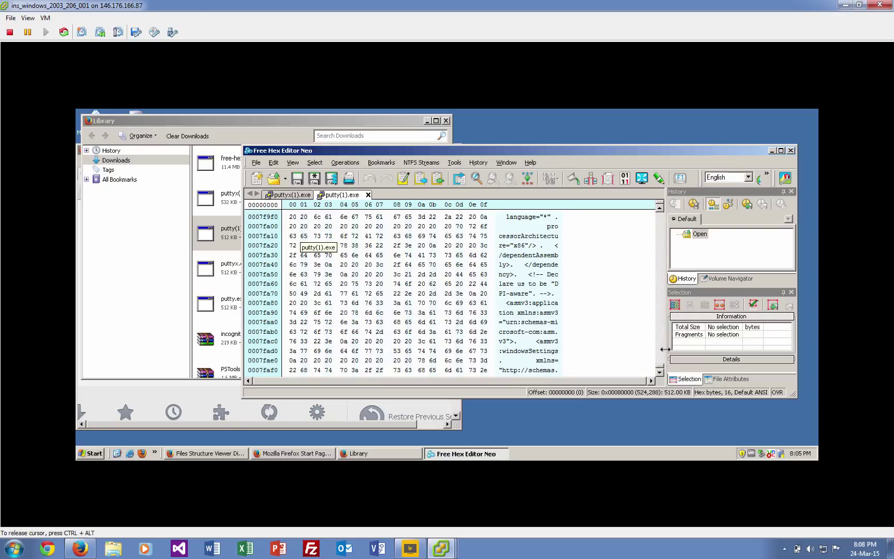
left_click(661, 226)
left_click(660, 226)
left_click(661, 226)
left_click(661, 226)
left_click(661, 226)
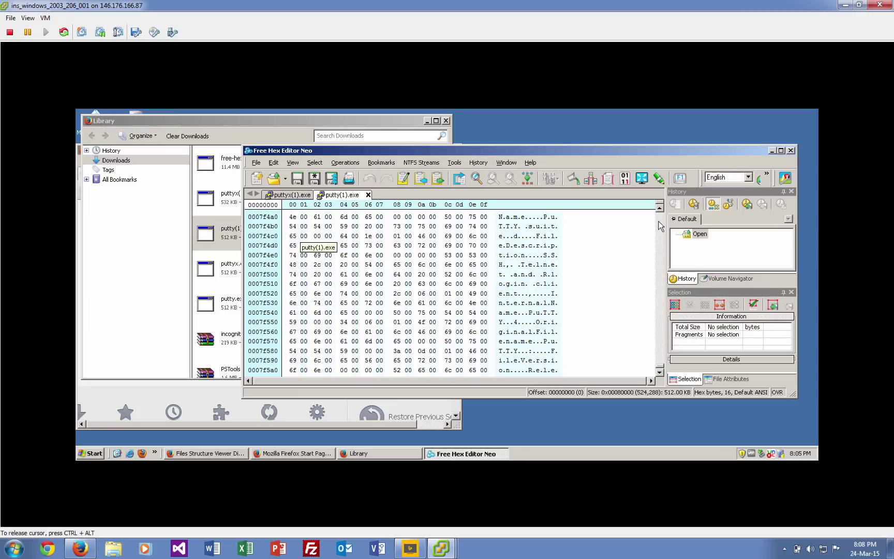
left_click(661, 227)
left_click(661, 227)
left_click(661, 226)
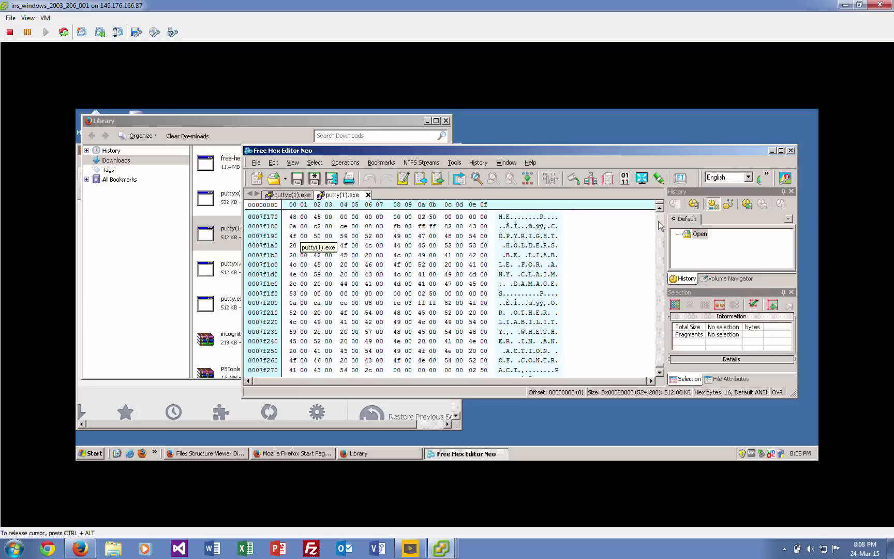
Scroll back into putty(1).exe's data, then view puttyx(1).exe around mid-file.
left_click_drag(660, 226, 664, 267)
left_click_drag(661, 369, 661, 258)
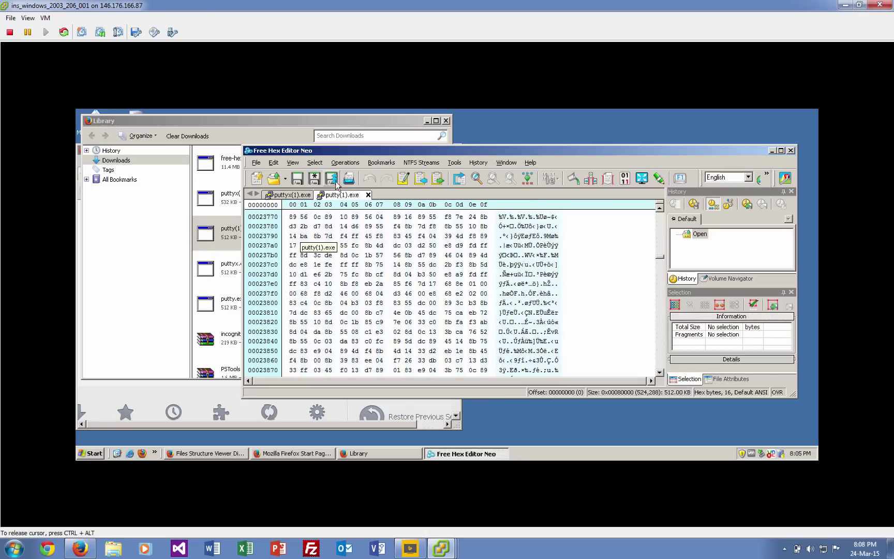
left_click(285, 195)
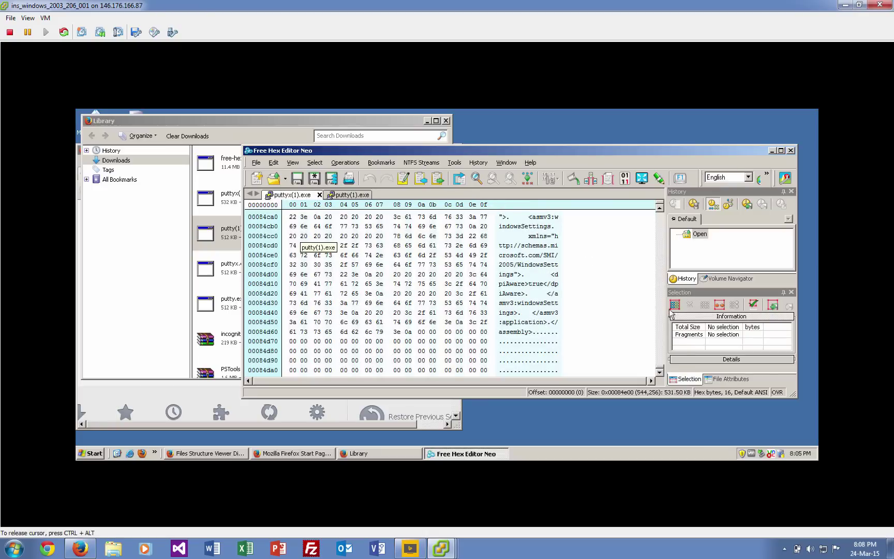
left_click_drag(661, 370, 658, 303)
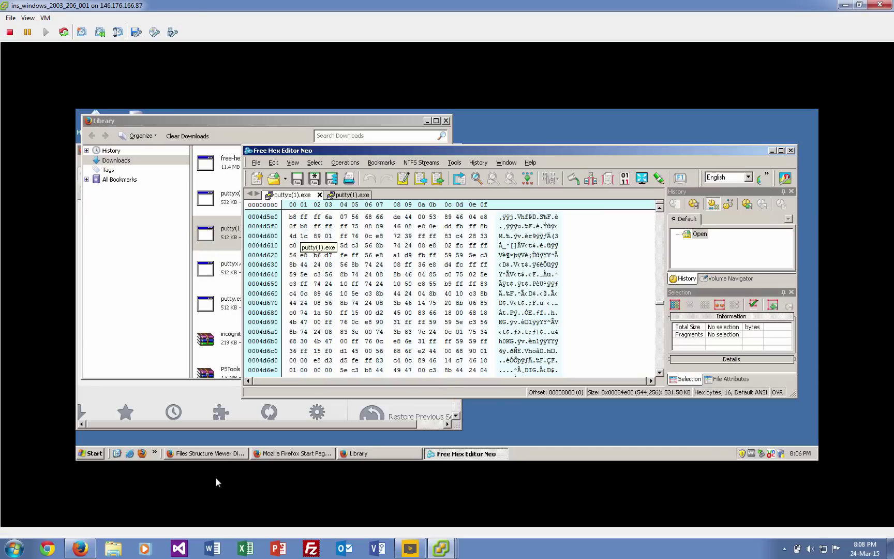
Scroll the lab PDF to step 8 on creating 1.rules, then return to the VM.
left_click(81, 549)
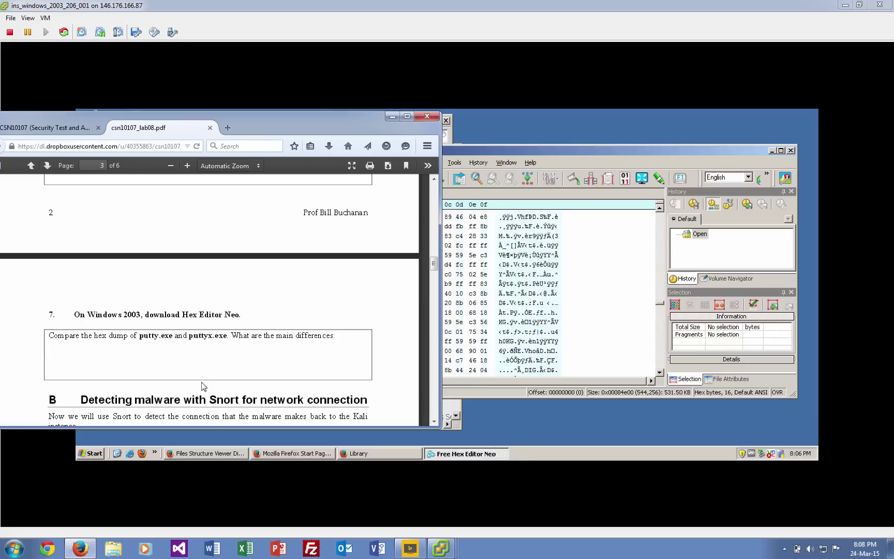
scroll(203, 396, "down", 4)
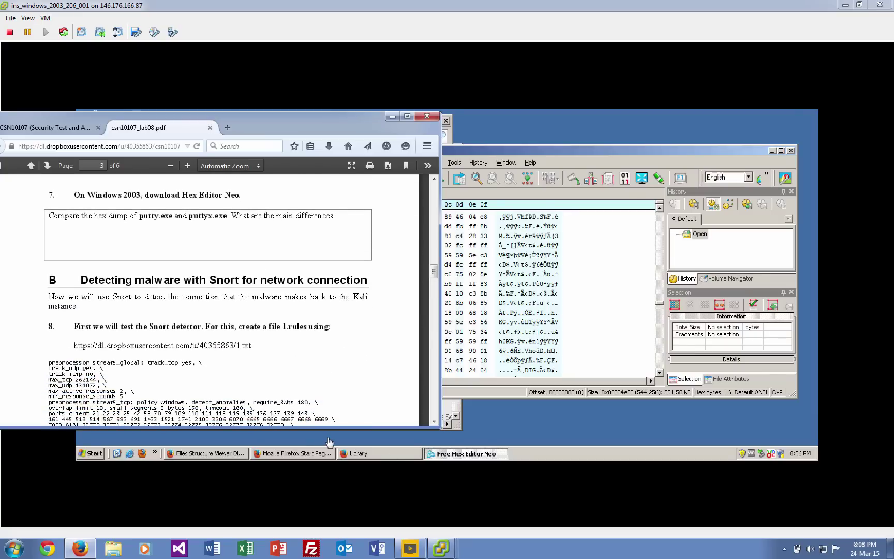
left_click(93, 455)
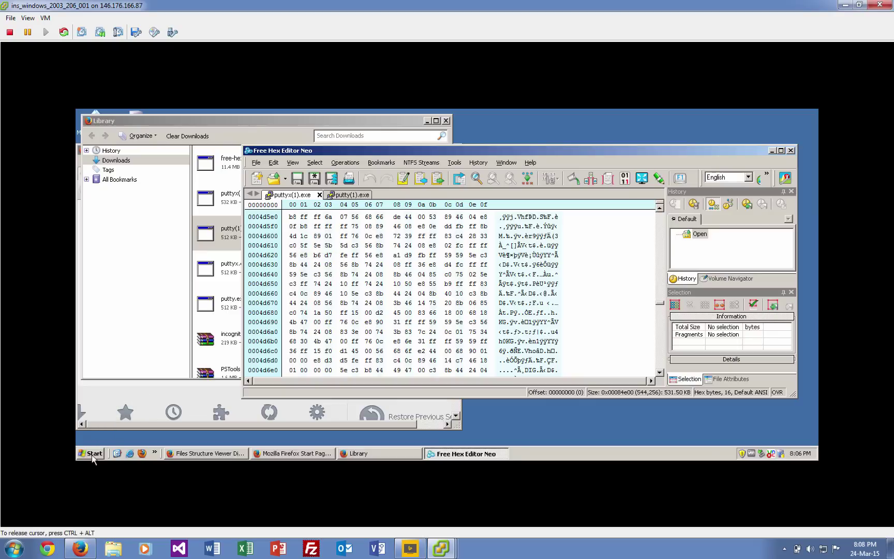
Launch a Command Prompt in the VM through Start > Run with cmd.
left_click(93, 455)
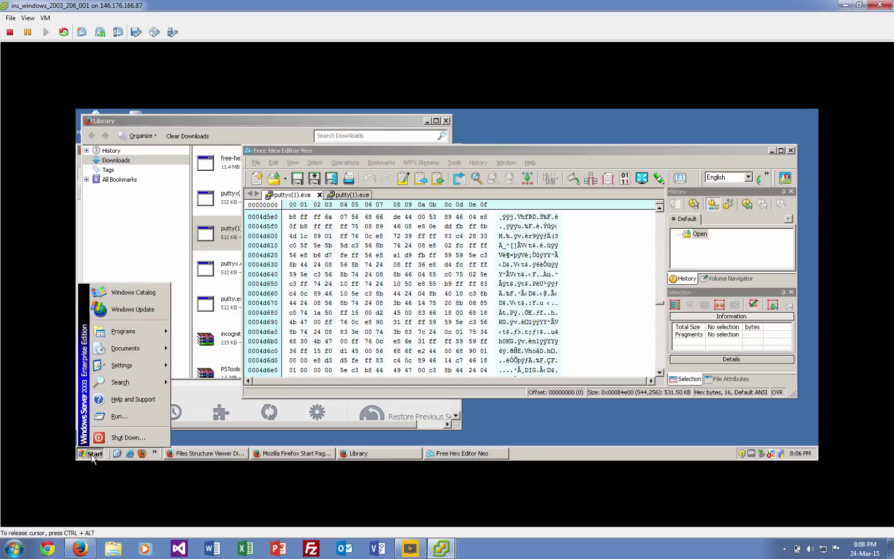
left_click(130, 417)
left_click_drag(200, 349, 441, 325)
type("cmd")
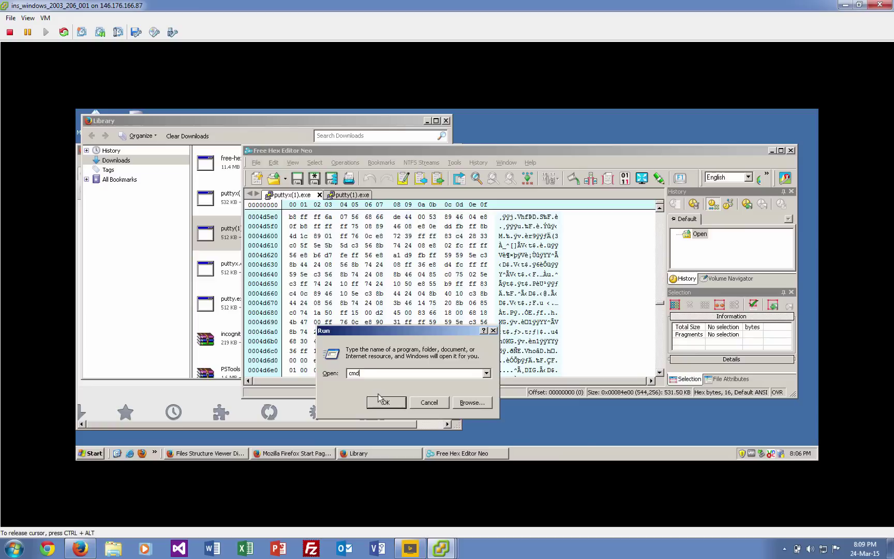
key("Return")
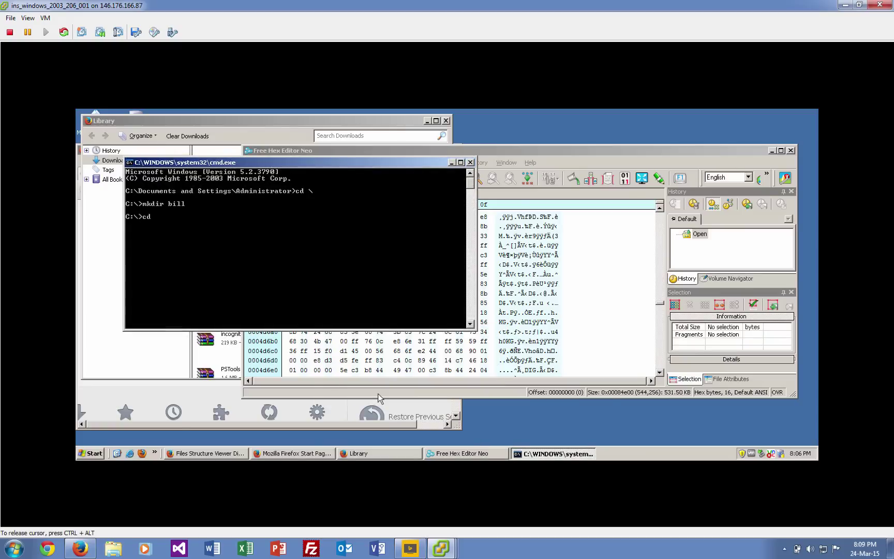
Enter the new C:\bill folder, list interfaces with snort -W, and run notepad 1.rules.
key("Return")
type("snort -W")
key("Return")
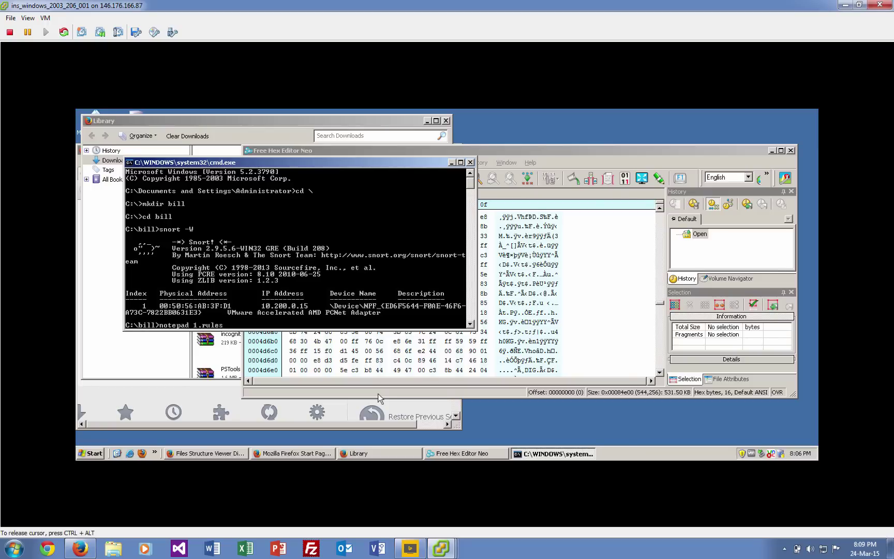
type("notepad 1.rules")
key("Return")
Create the empty 1.rules file and copy all rules text from the lab's 1.txt page.
left_click(413, 309)
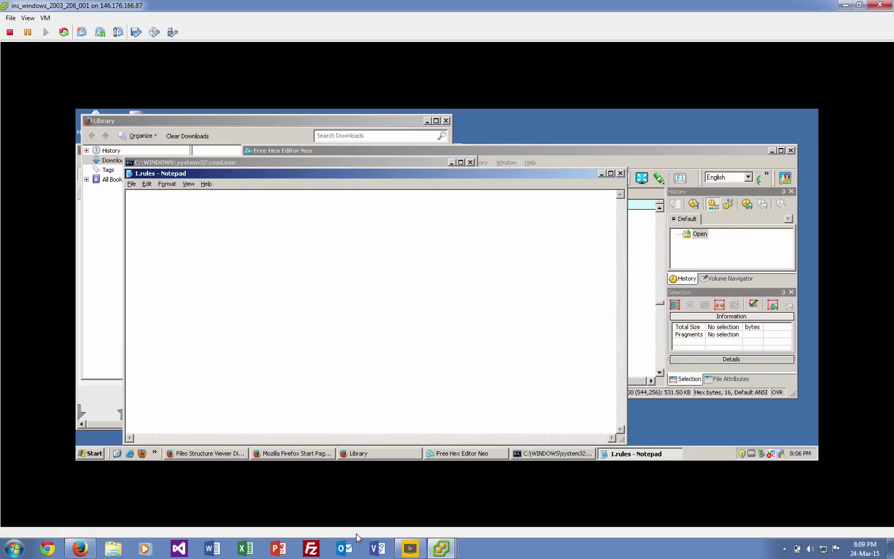
left_click(81, 548)
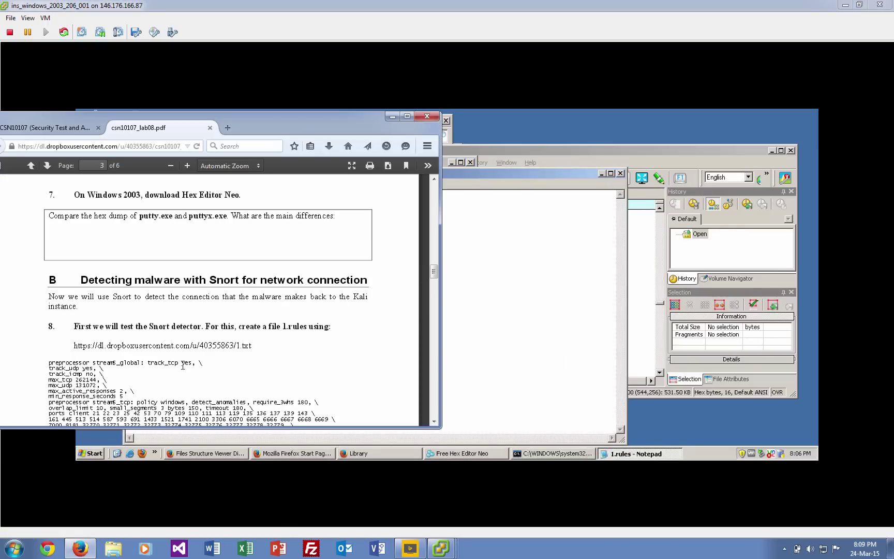
left_click(242, 346)
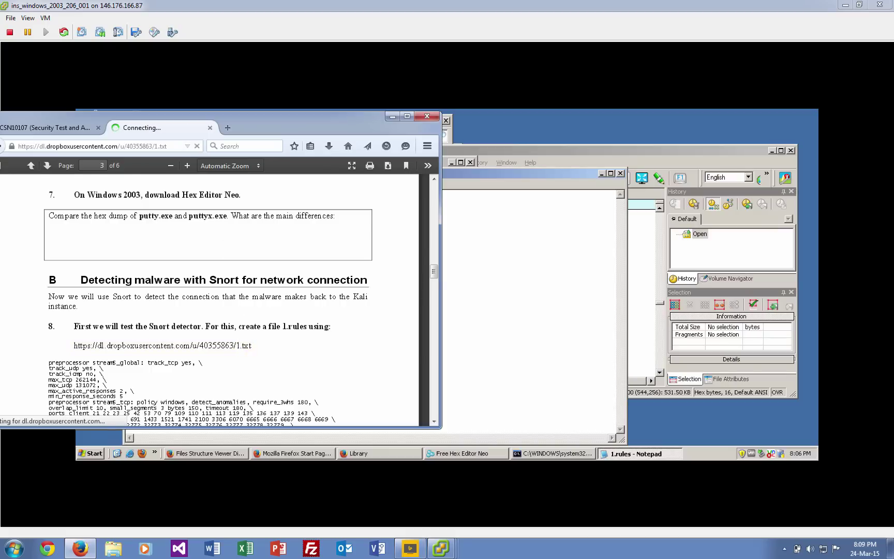
left_click_drag(171, 147, 2, 148)
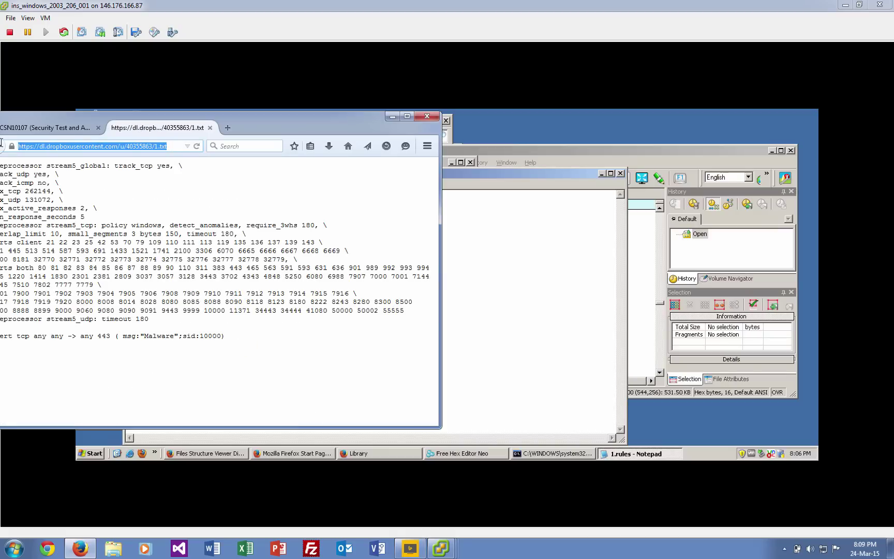
left_click_drag(242, 339, 2, 150)
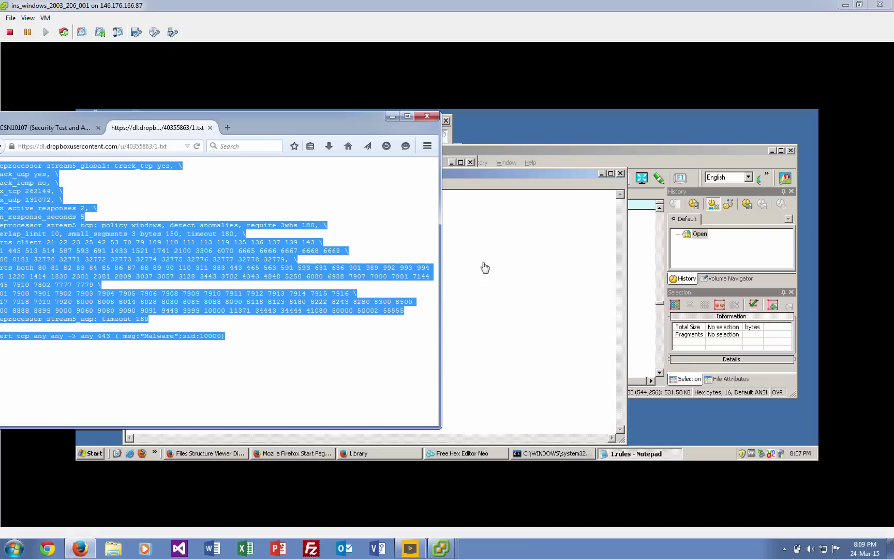
Paste the stream5 settings and port 443 alert into 1.rules and save it.
left_click(451, 252)
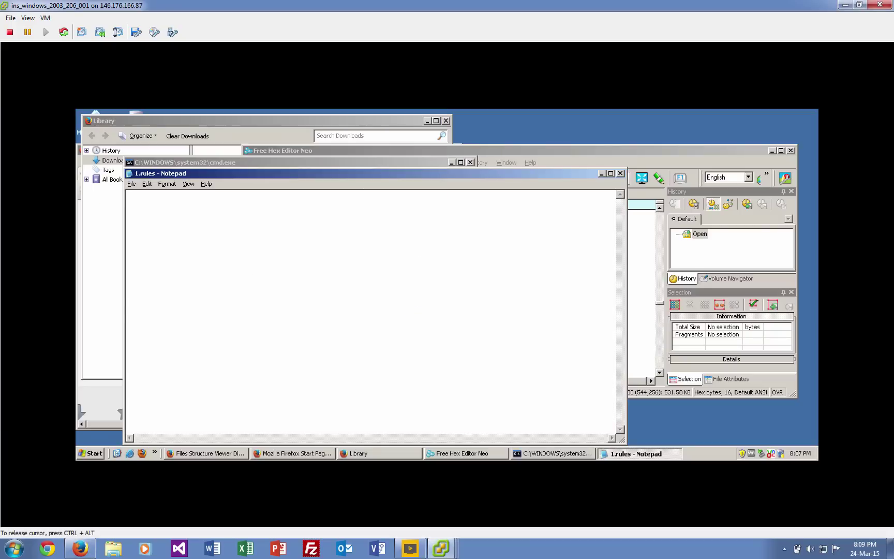
key("ctrl+v")
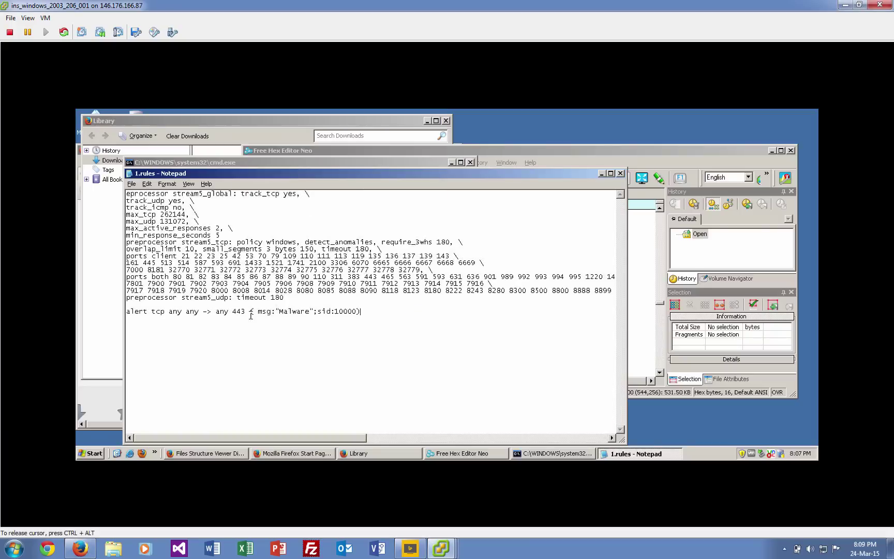
left_click_drag(246, 309, 235, 309)
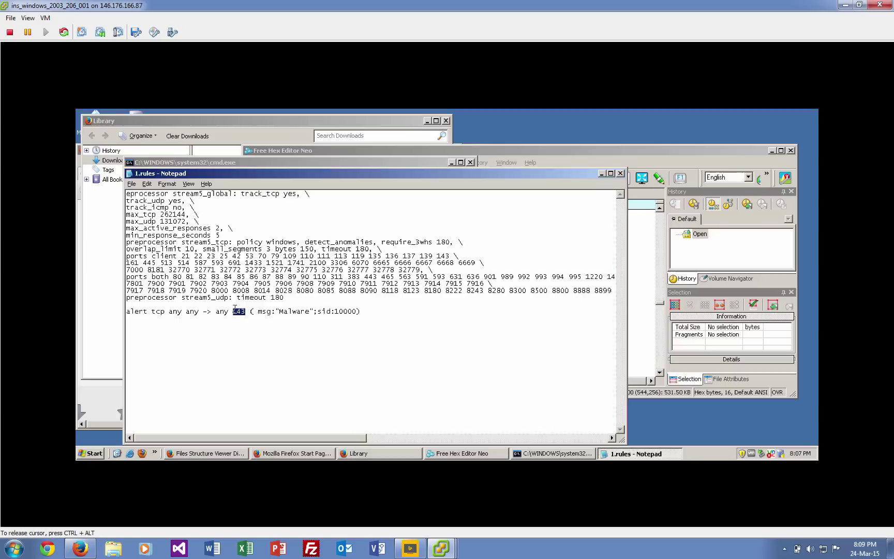
double_click(130, 174)
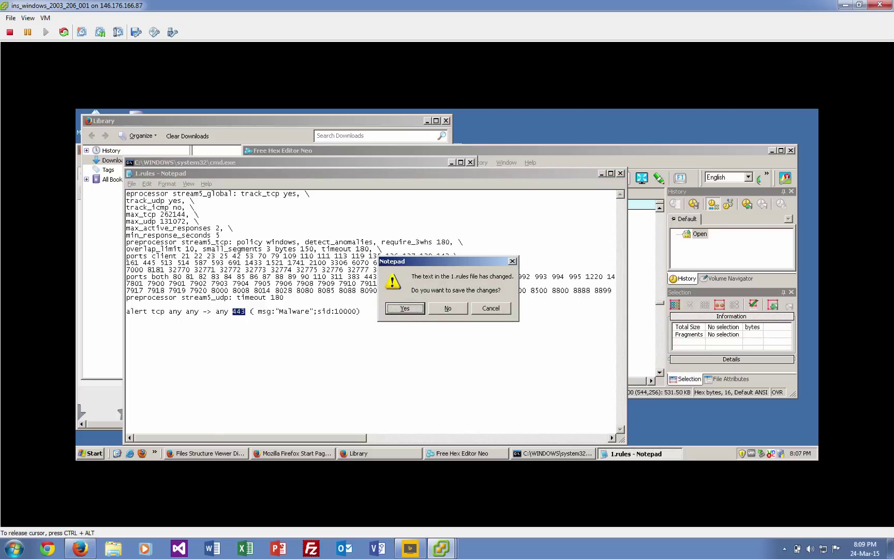
left_click(413, 308)
type("snort")
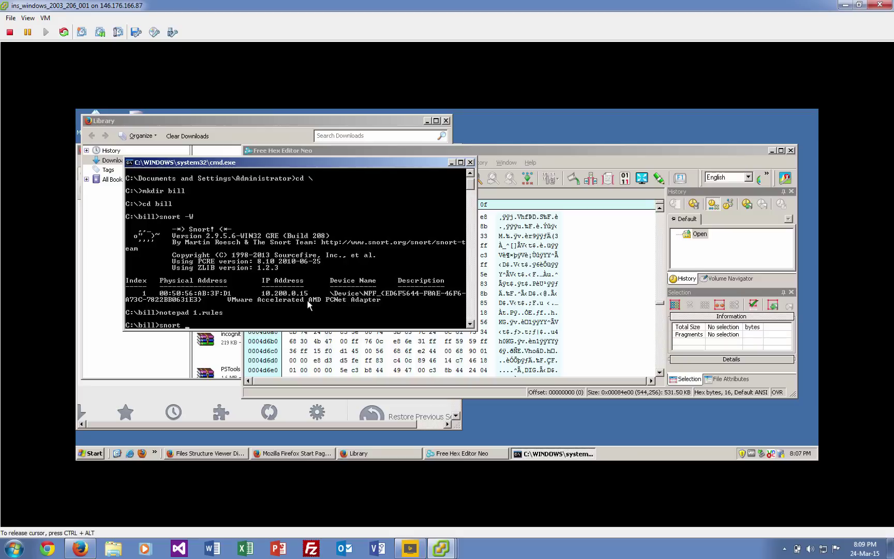
type(" -i 1 -c 1.rules")
Run snort -i 1 -c 1.rules, add a log folder, rerun it, then reopen 1.rules in Notepad.
key("Return")
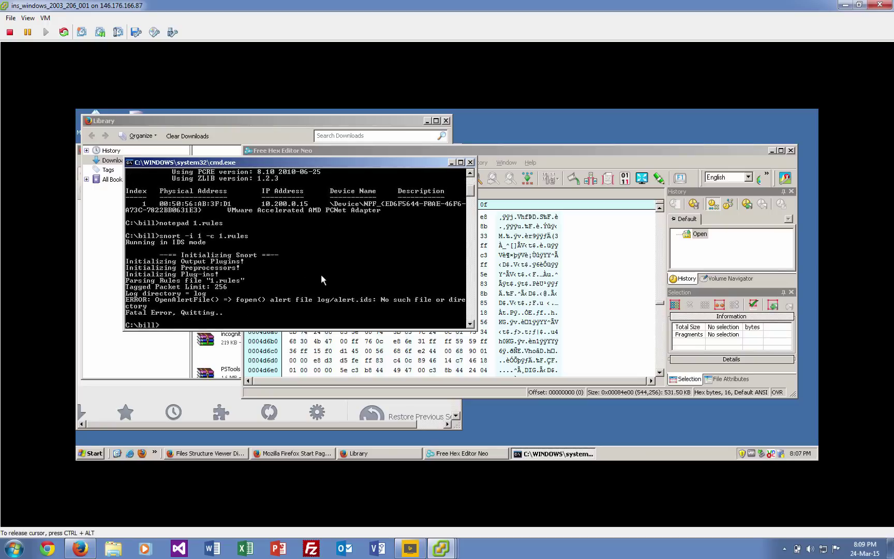
type("mkdir log")
key("Return")
key("Up")
key("Up")
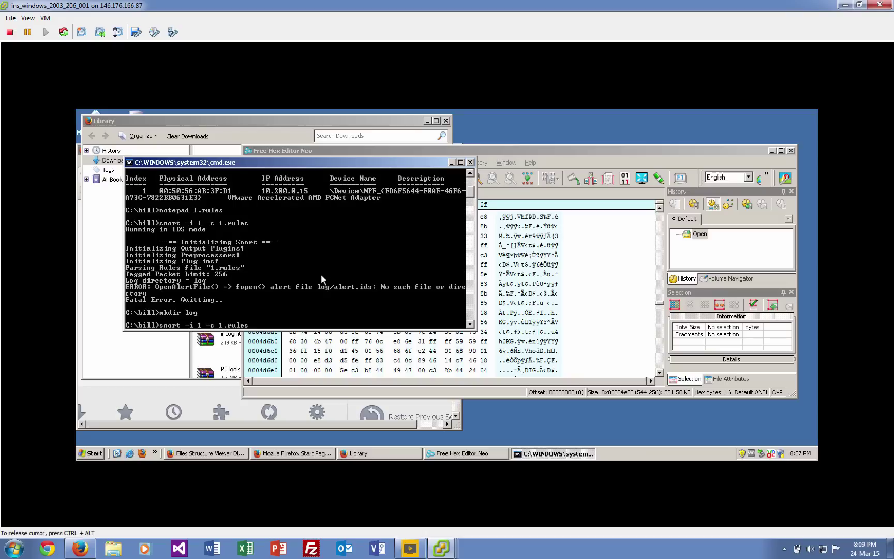
key("Return")
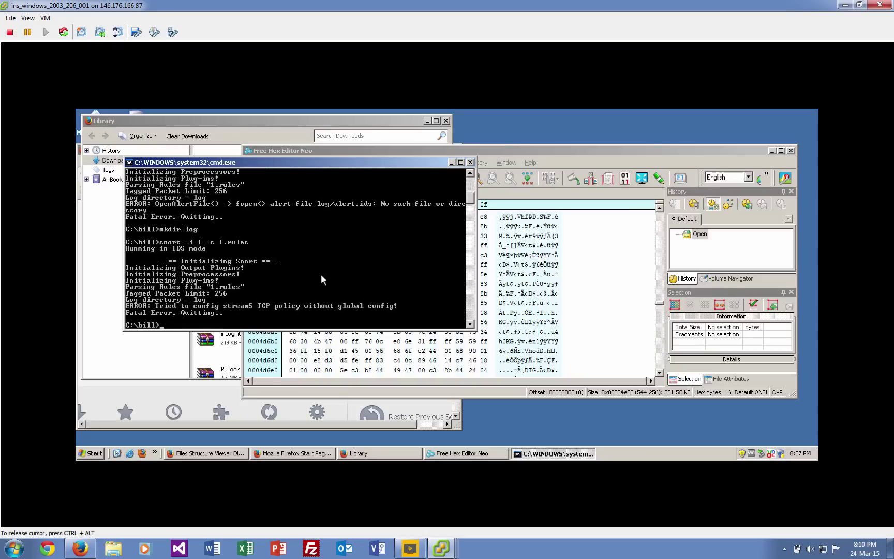
type("notepad 1.rules")
key("Return")
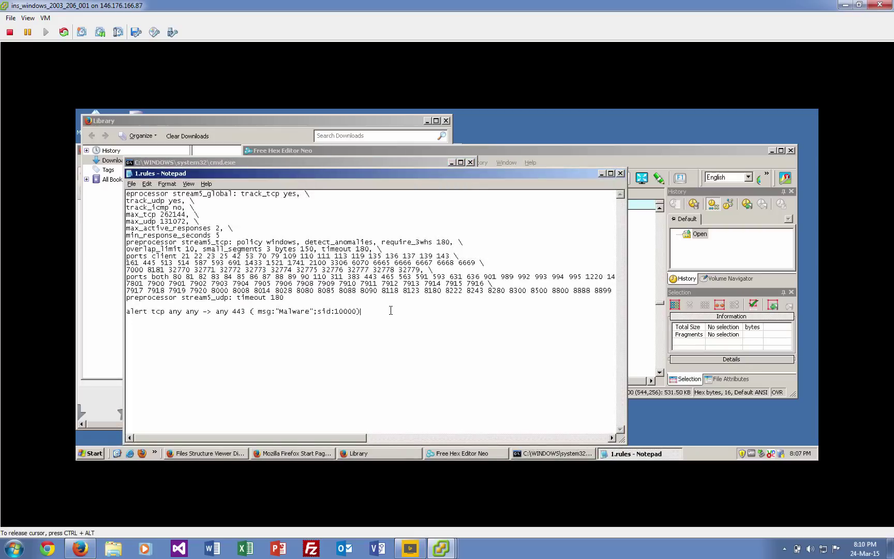
Prefix line one with 'pr' to read 'preprocessor stream5_global' and save 1.rules.
left_click(128, 194)
type("pr")
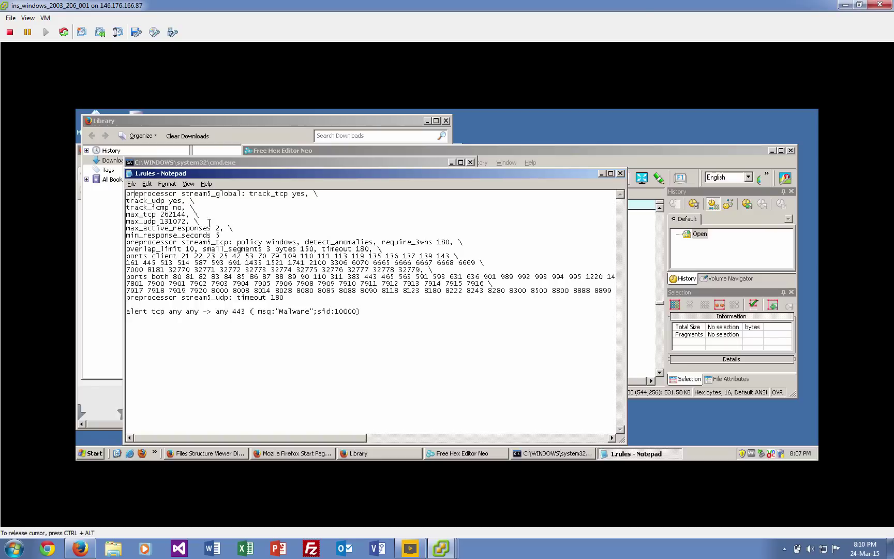
left_click(131, 184)
left_click(143, 241)
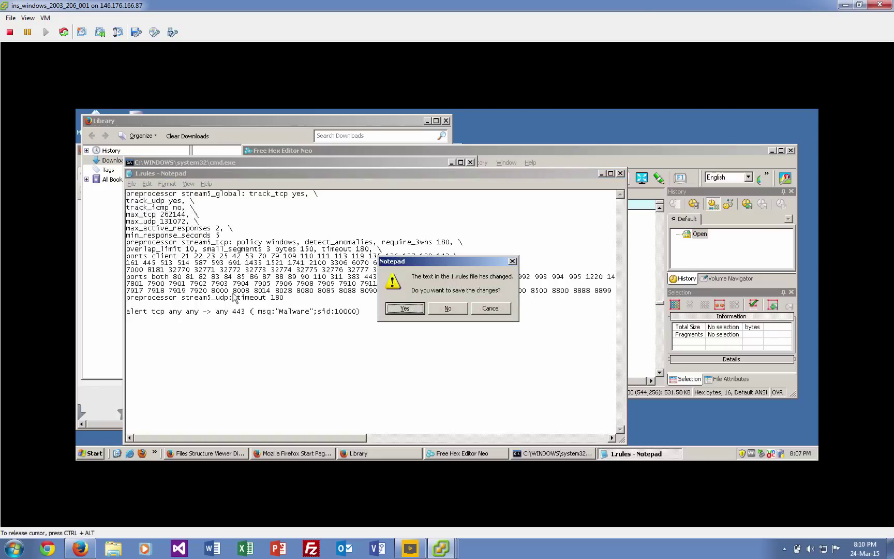
left_click(408, 309)
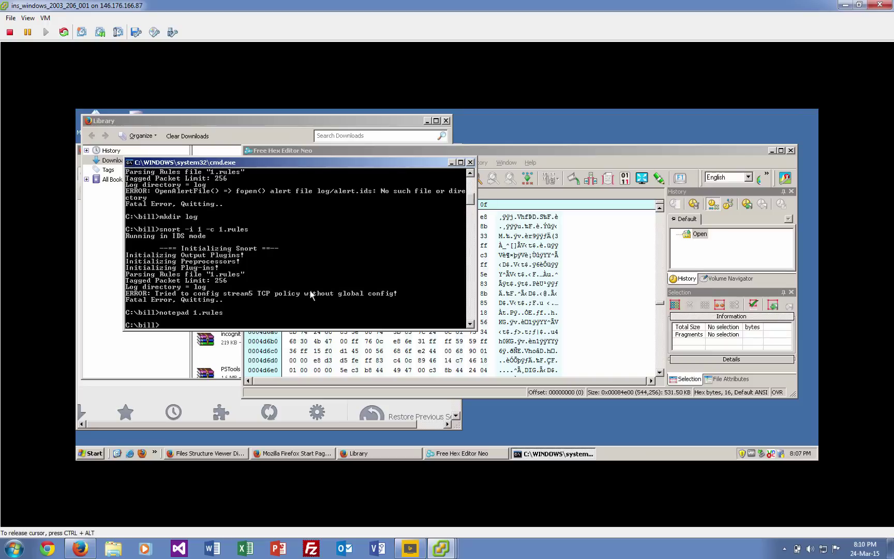
Rerun Snort with the fixed 1.rules, then close the hex editor and downloads library.
key("Up")
key("Up")
key("Return")
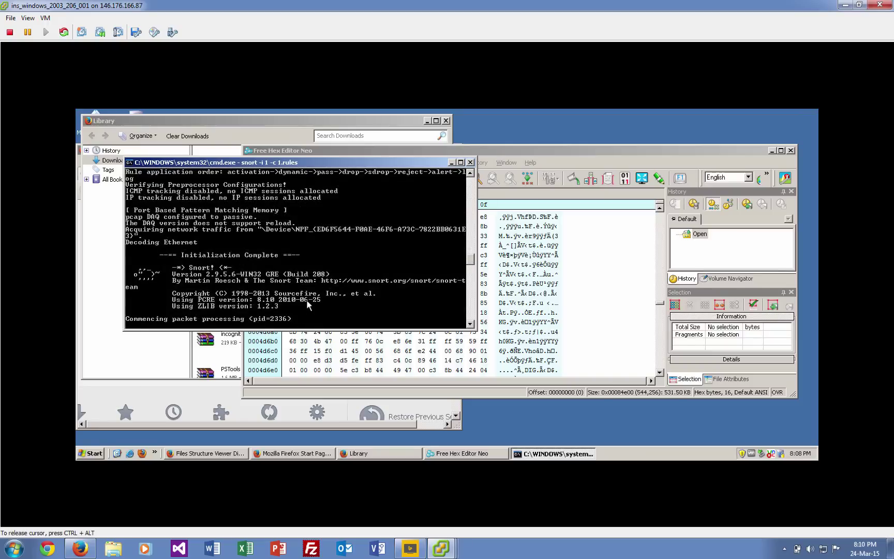
left_click(761, 159)
left_click(791, 150)
left_click_drag(350, 127, 623, 222)
left_click(720, 215)
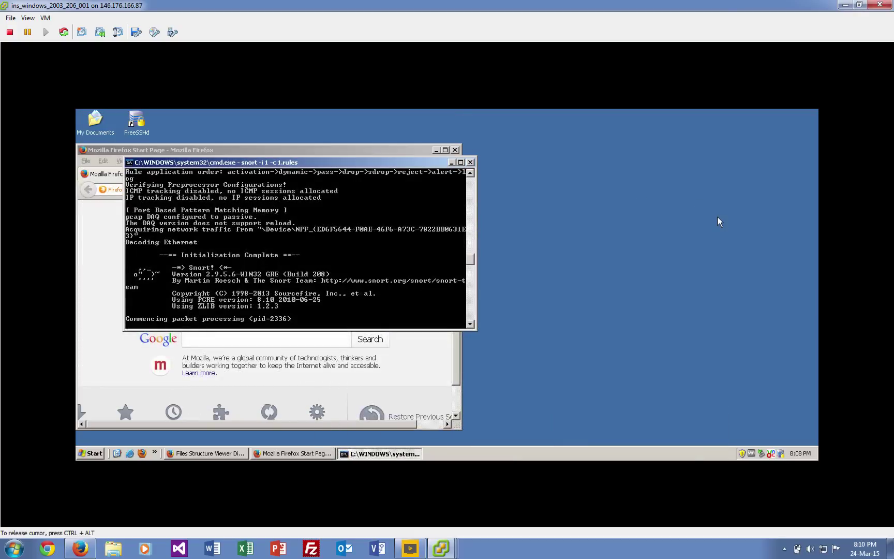
Open the full Firefox downloads library and launch puttyx(1).exe.
left_click_drag(397, 152, 677, 185)
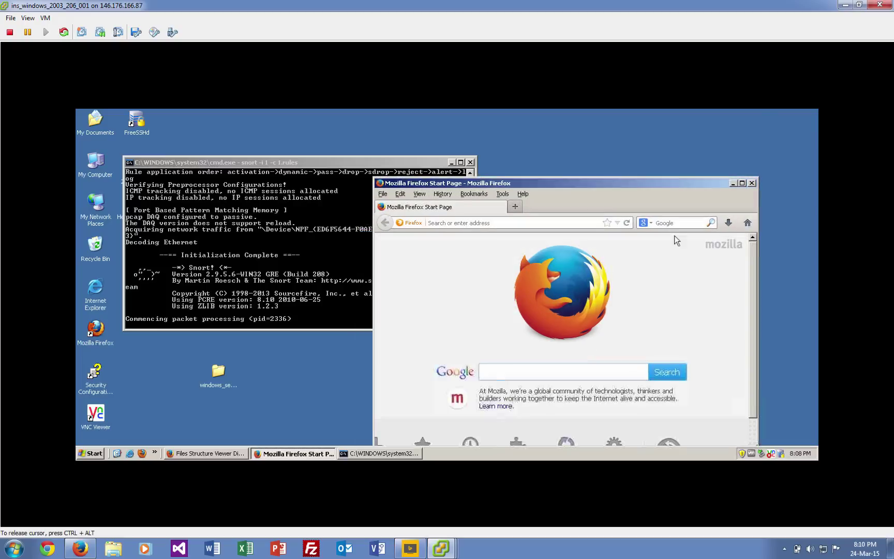
left_click(728, 222)
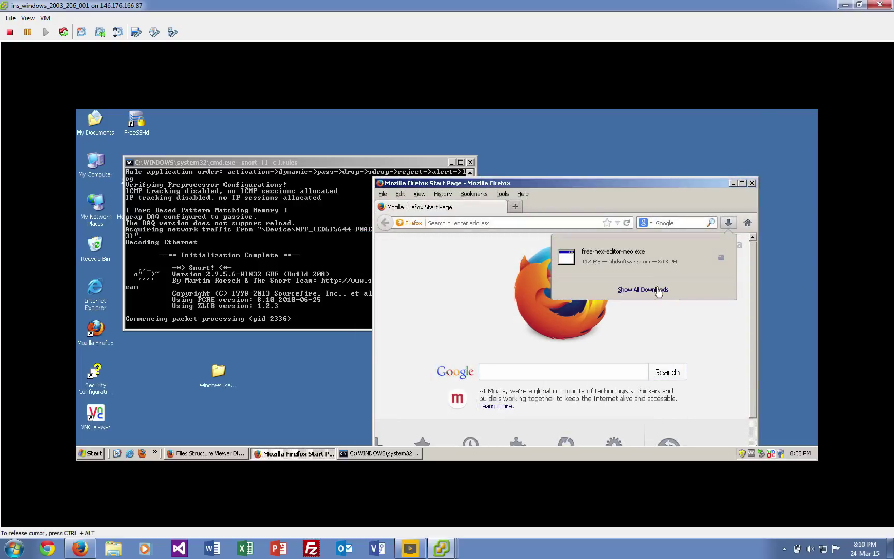
left_click(658, 289)
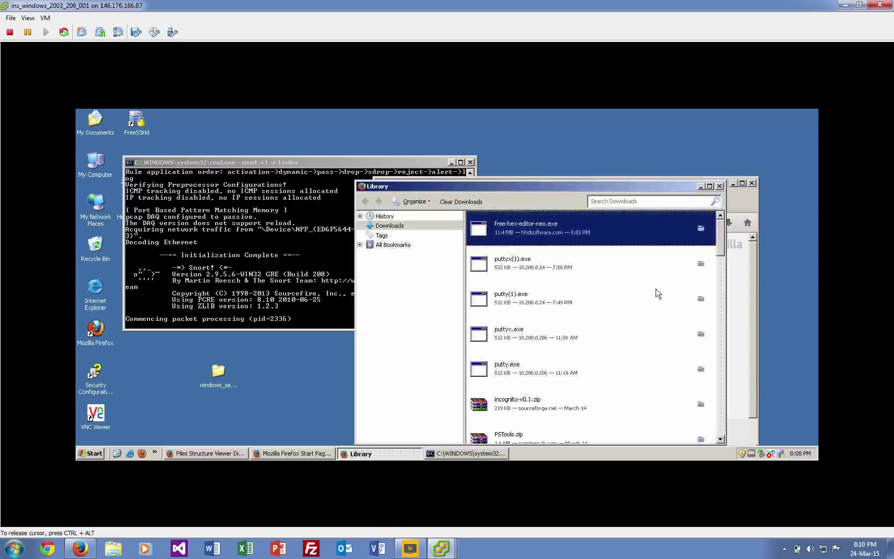
left_click(528, 267)
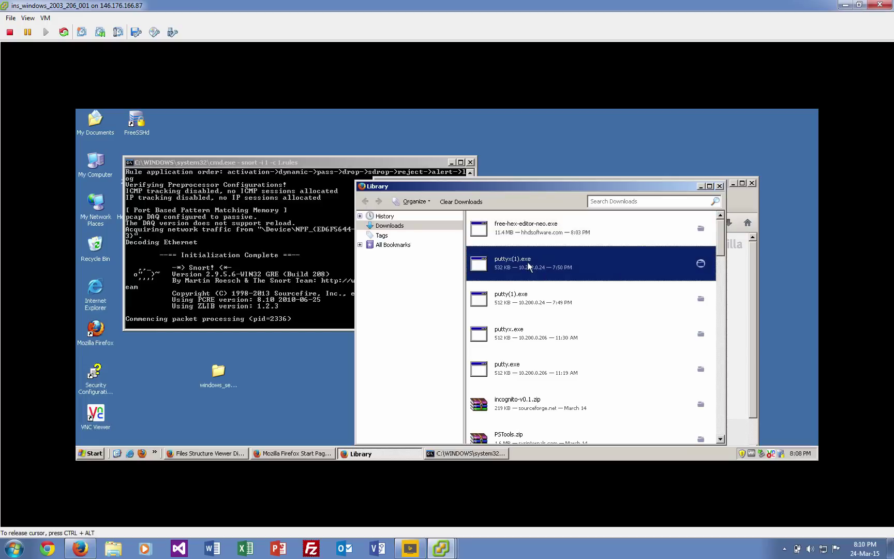
double_click(529, 267)
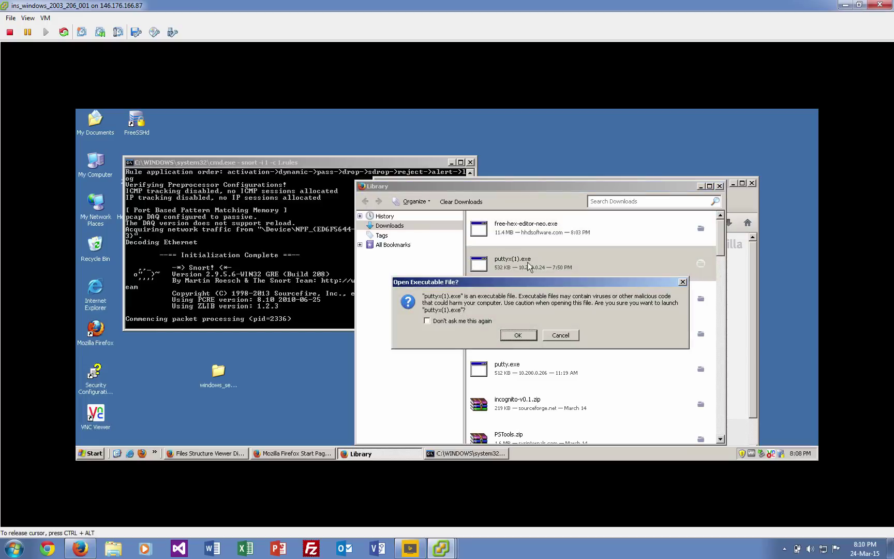
Allow puttyx(1).exe to run, cancel the PuTTY Configuration window, and return to the Snort console.
left_click(516, 335)
left_click(478, 288)
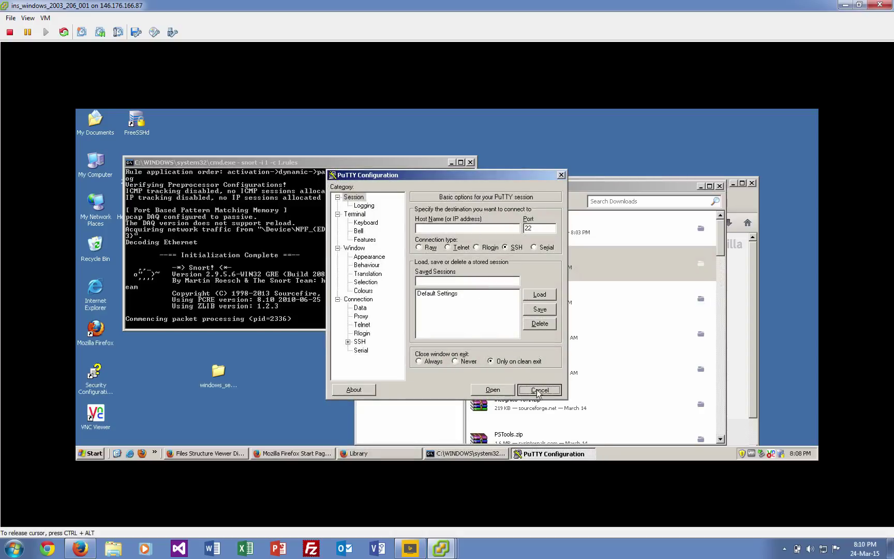
left_click(538, 389)
left_click(273, 252)
Stop Snort with Ctrl+C and scroll back up to its Alerts and Verdicts statistics.
key("ctrl+c")
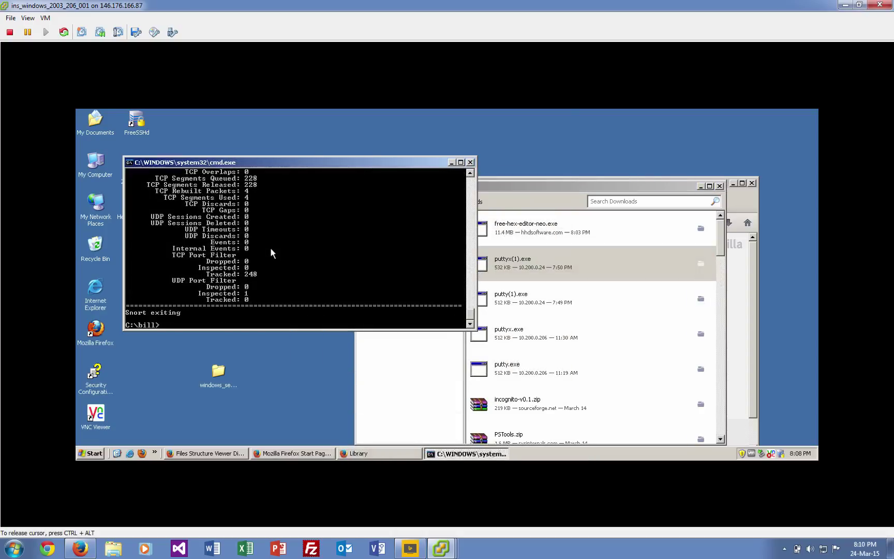
scroll(280, 246, "up", 6)
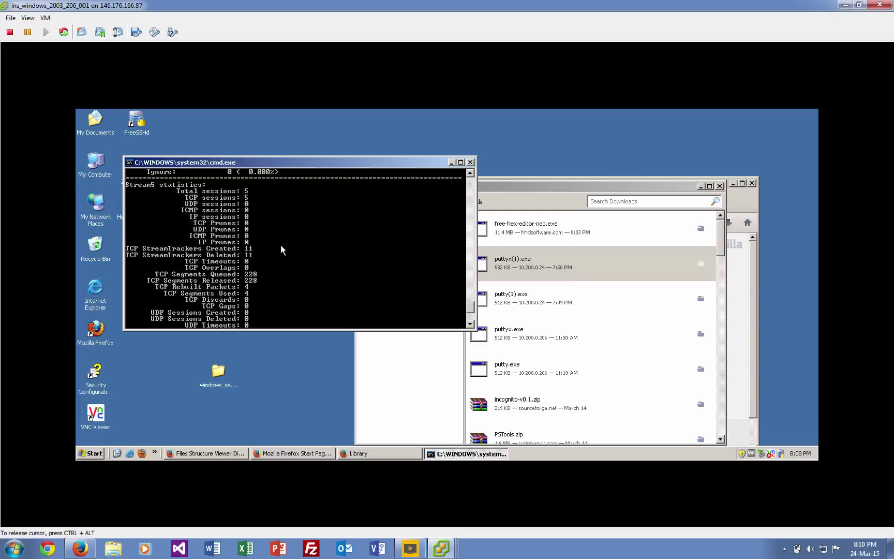
scroll(281, 248, "up", 3)
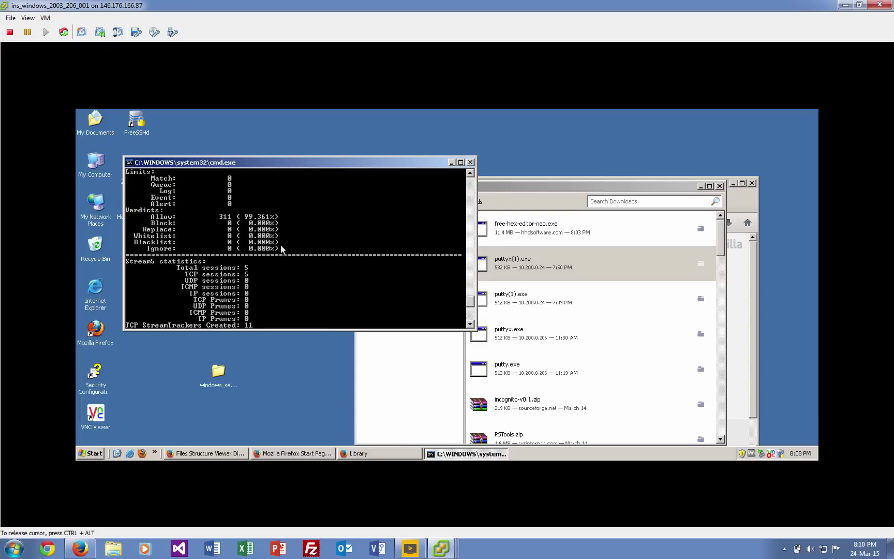
scroll(281, 250, "up", 1)
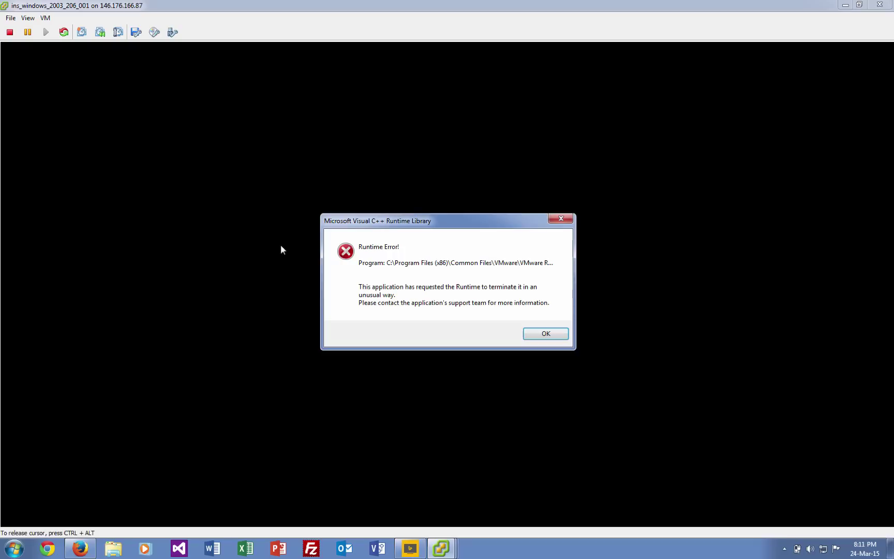
Dismiss the VMware Player Runtime Error and switch via taskbar previews to the vSphere Client.
key("ctrl+alt")
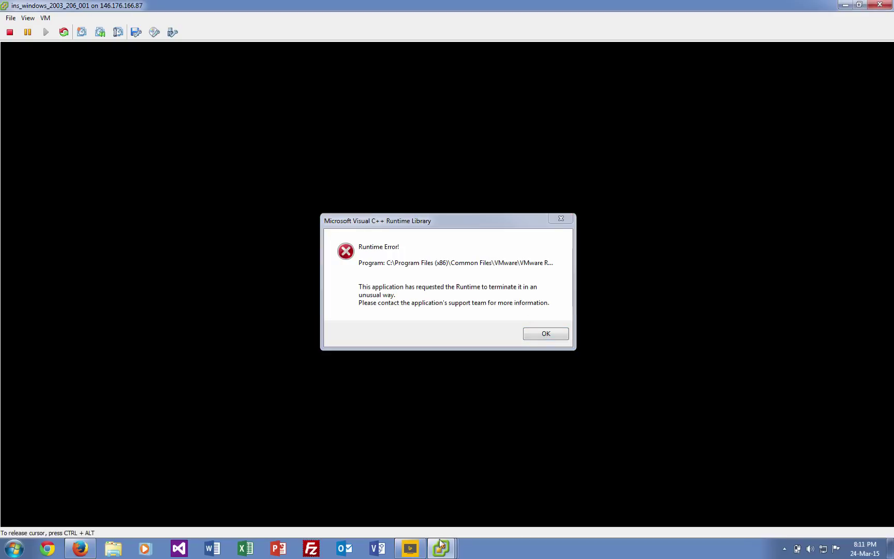
left_click(541, 334)
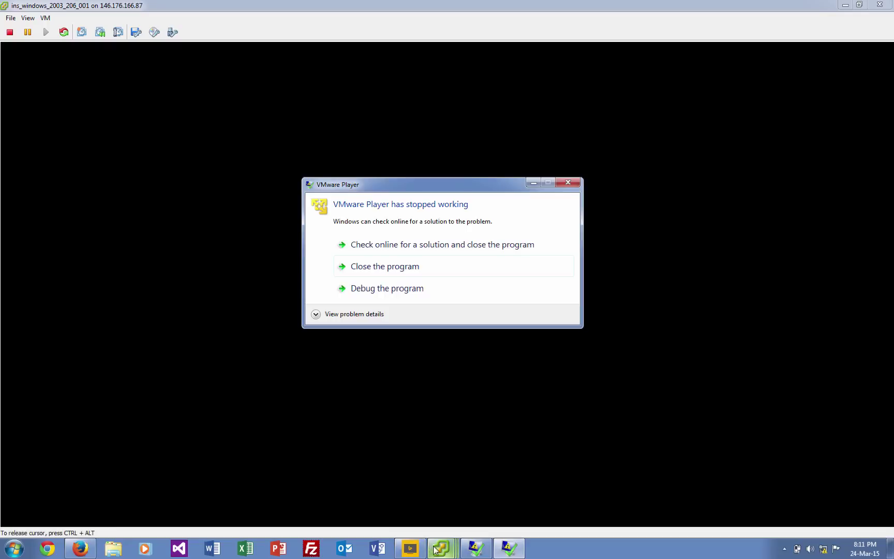
mouse_move(440, 547)
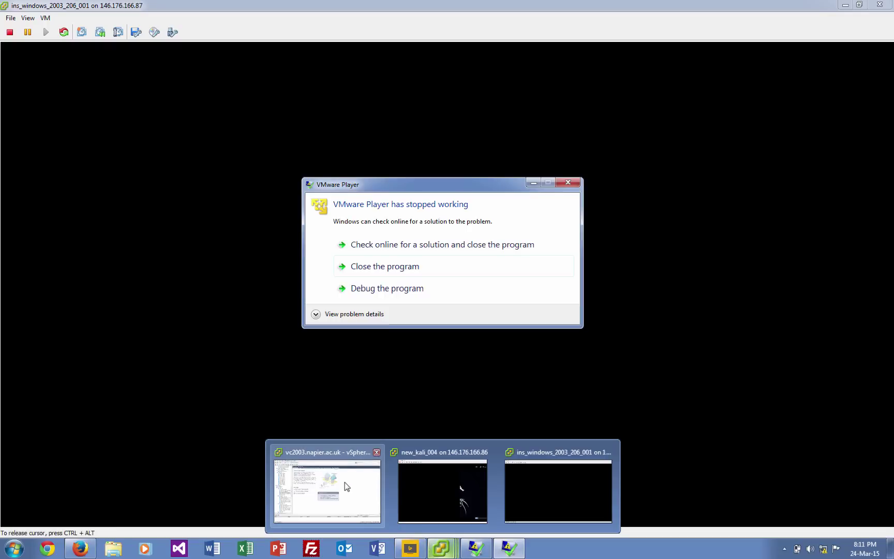
left_click(466, 477)
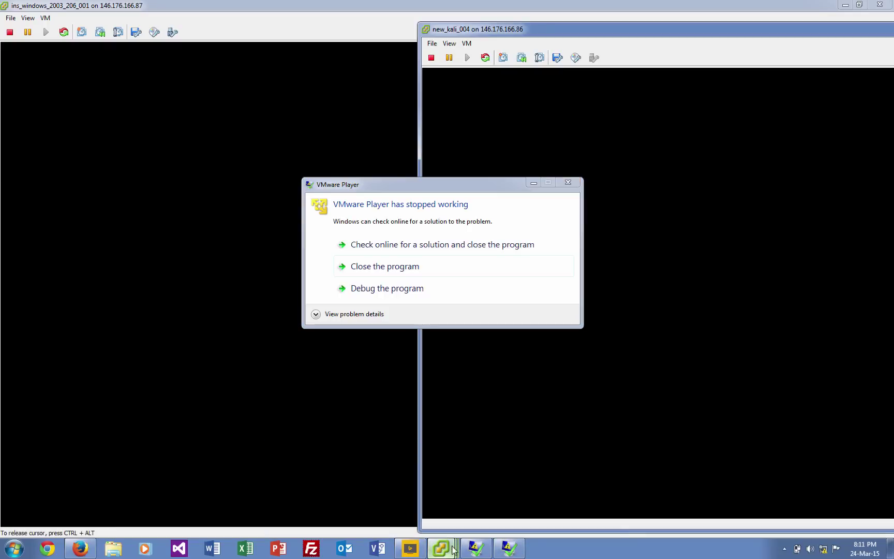
mouse_move(455, 549)
left_click(550, 512)
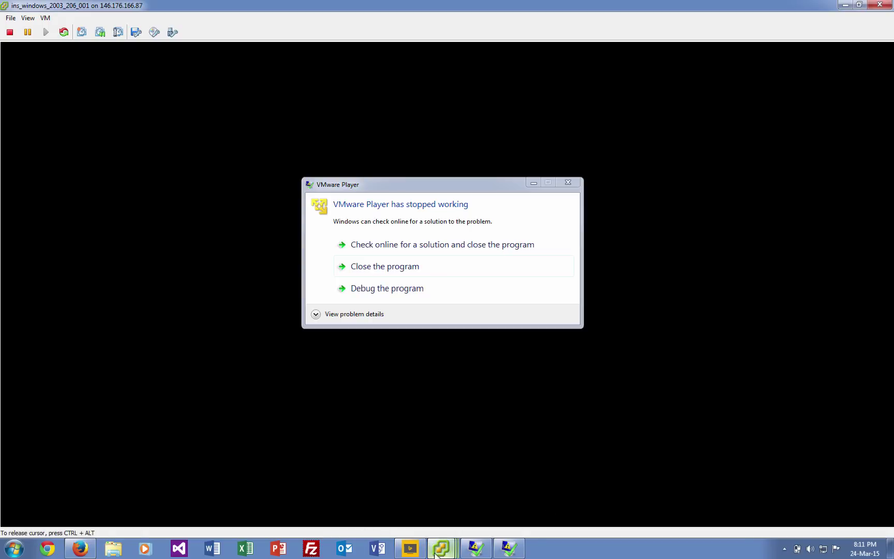
left_click(324, 478)
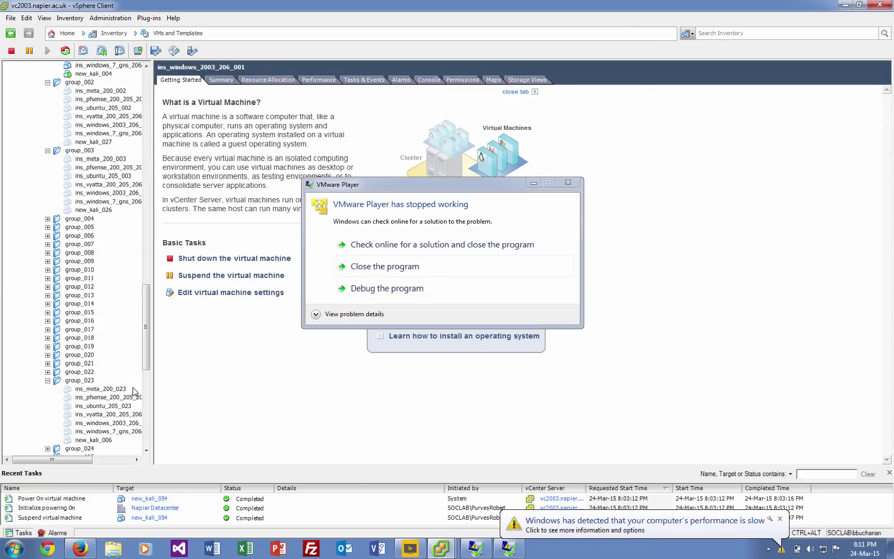
Close the crashed VMware Player, browse the inventory, then answer No on Connection Failure.
left_click(397, 270)
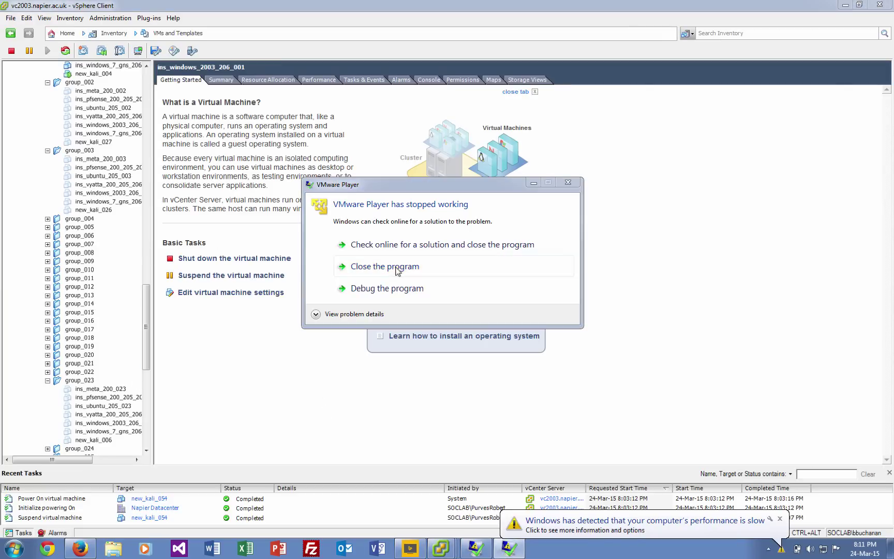
left_click(357, 266)
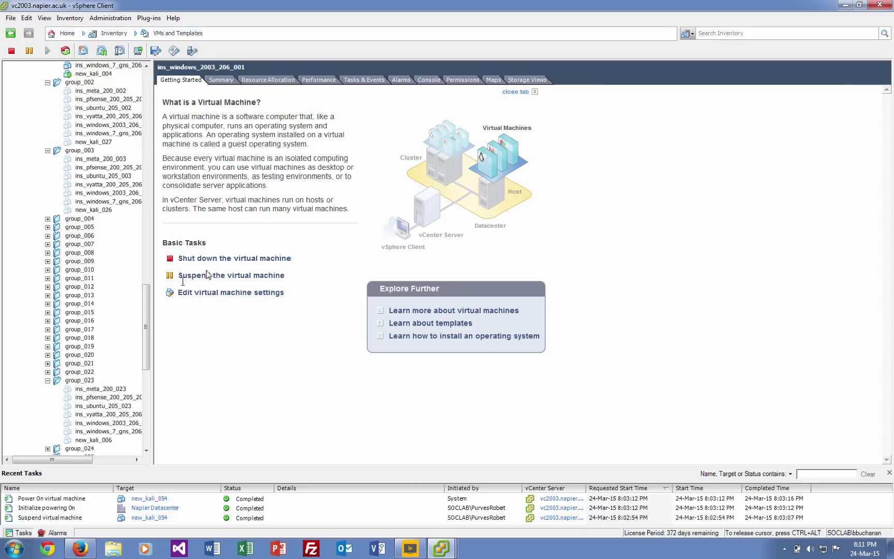
left_click_drag(147, 317, 155, 206)
scroll(120, 229, "down", 12)
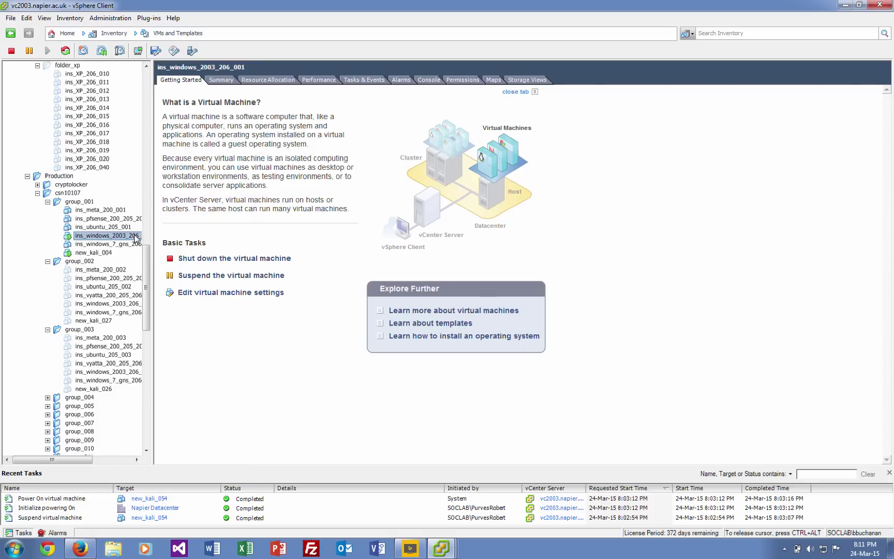
key("Up")
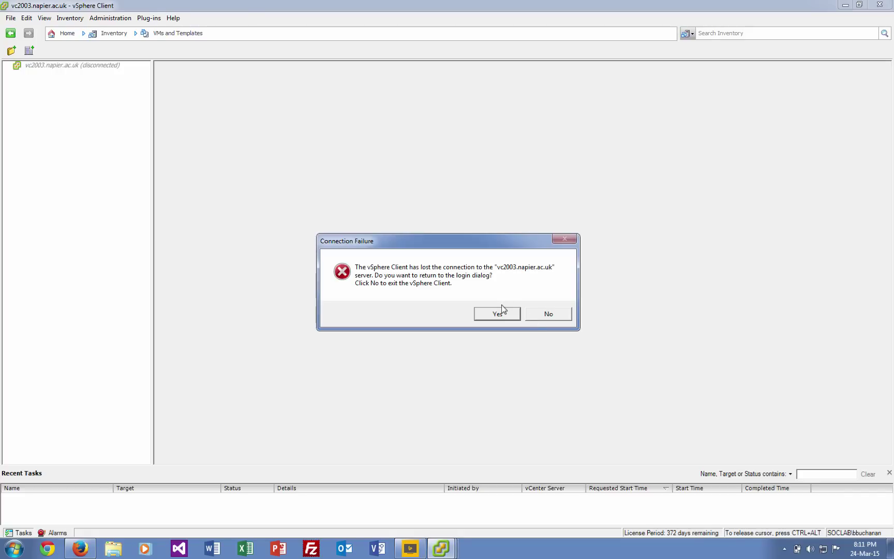
left_click(540, 317)
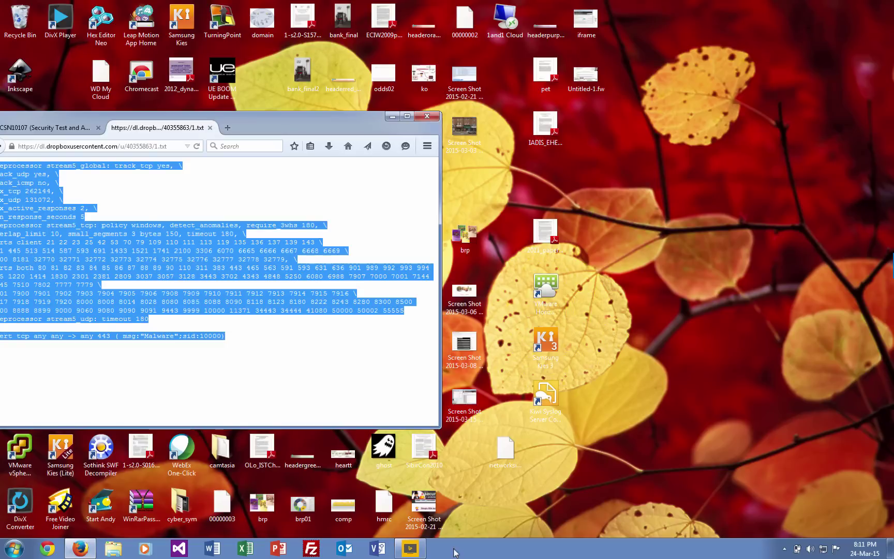
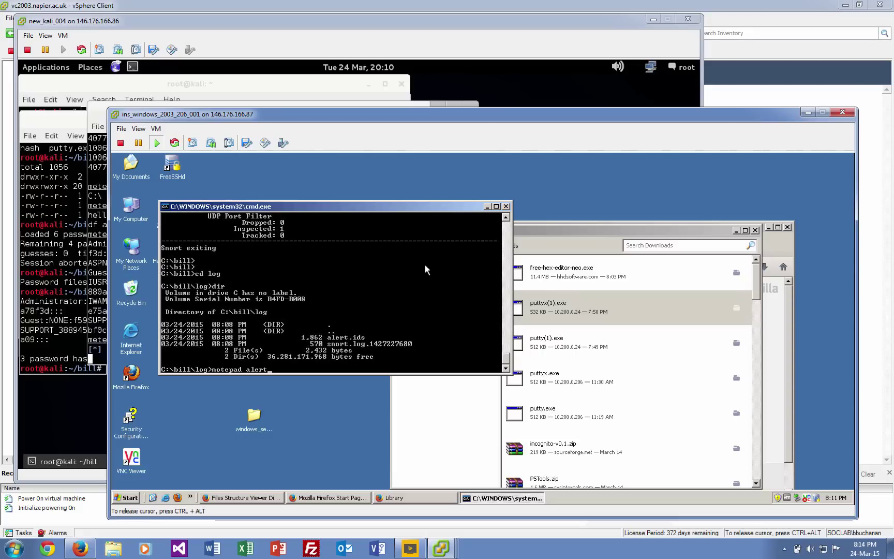
Open alert.ids in Notepad and select the first alert's destination 10.200.0.24:443.
key("Return")
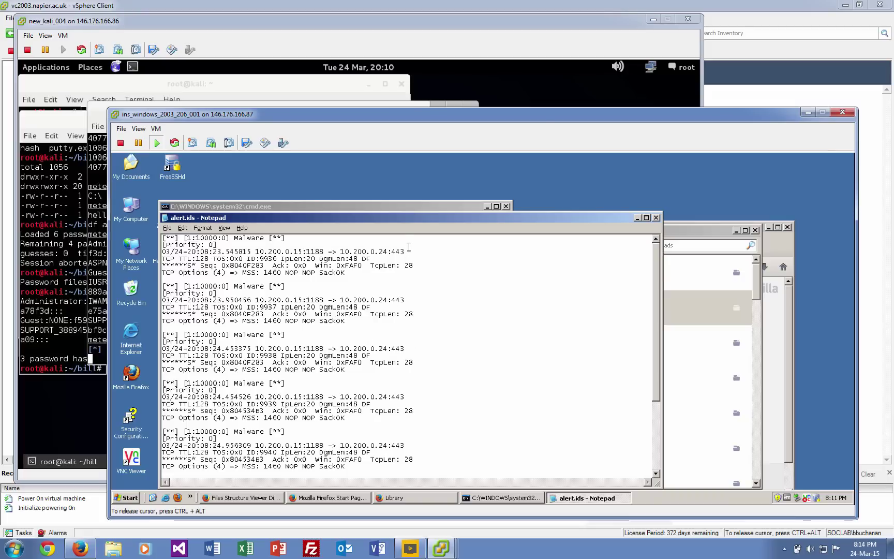
left_click_drag(406, 252, 160, 252)
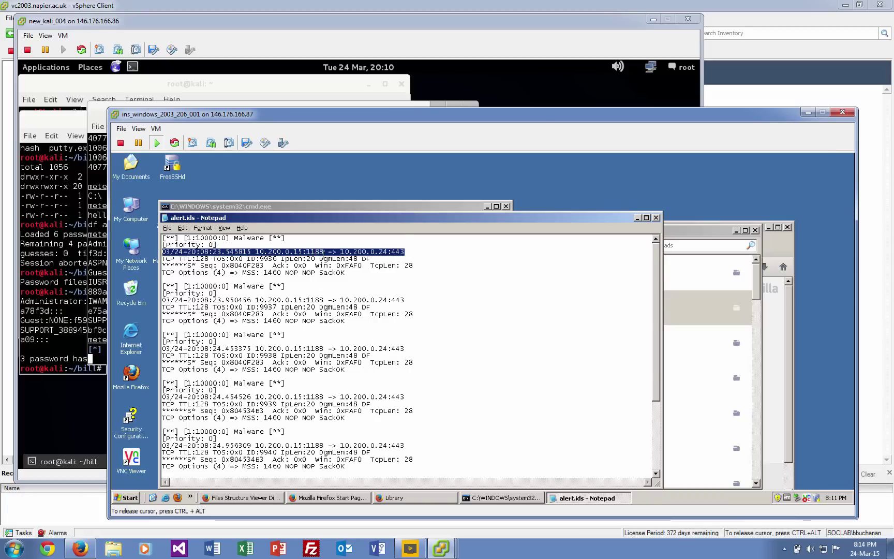
left_click_drag(404, 253, 341, 253)
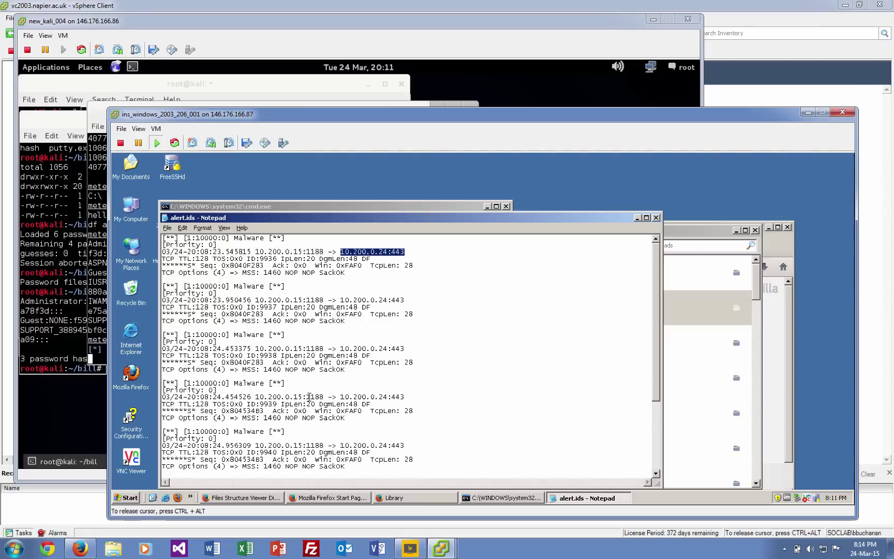
Launch Wireshark from the Run prompt.
left_click(129, 498)
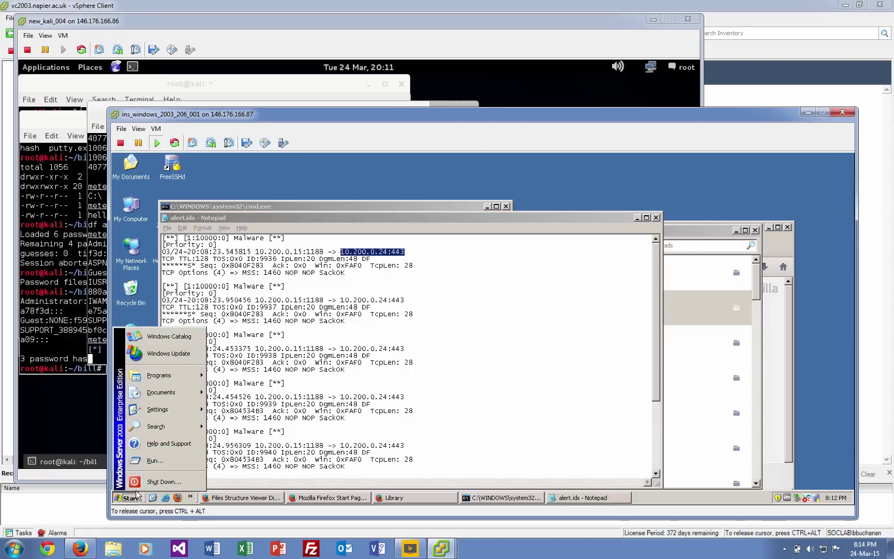
left_click(154, 461)
type("wir")
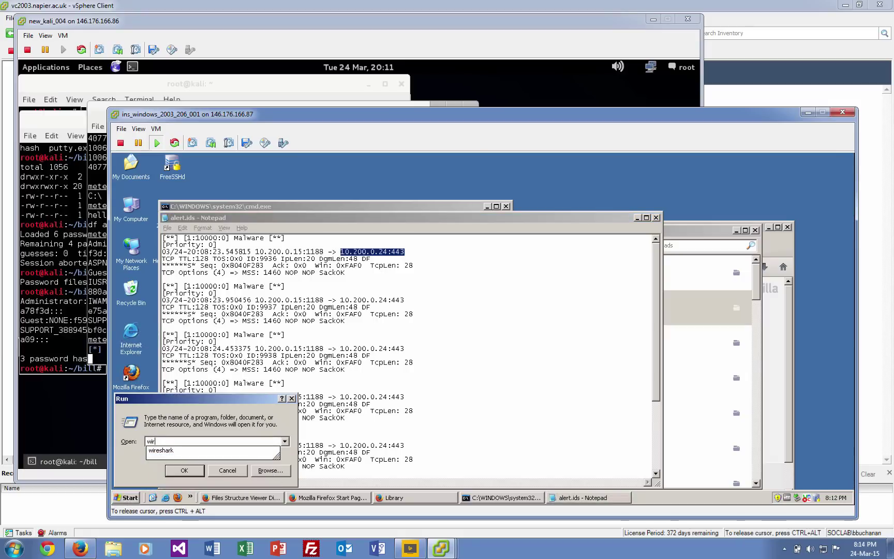
type("es")
key("Down")
key("Return")
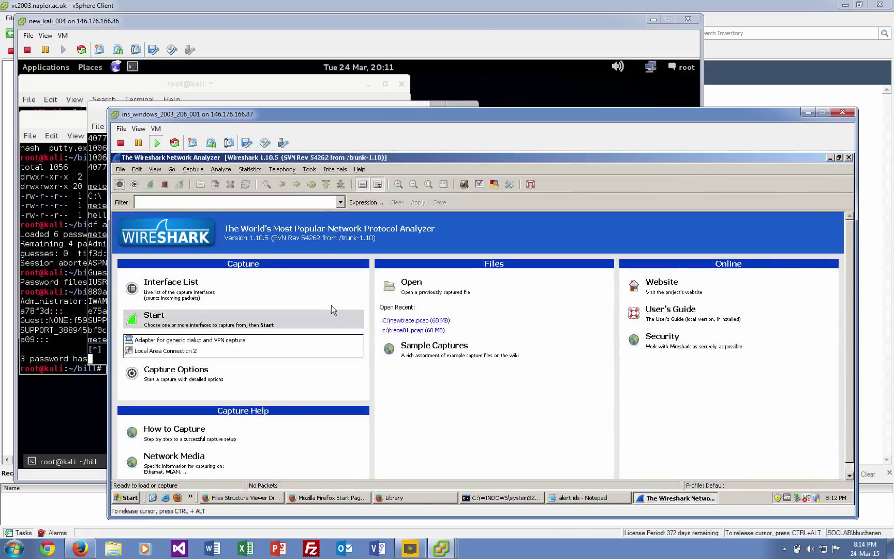
Capture on Local Area Connection 2 and shrink the window so the alert log stays visible.
left_click(155, 352)
left_click(158, 319)
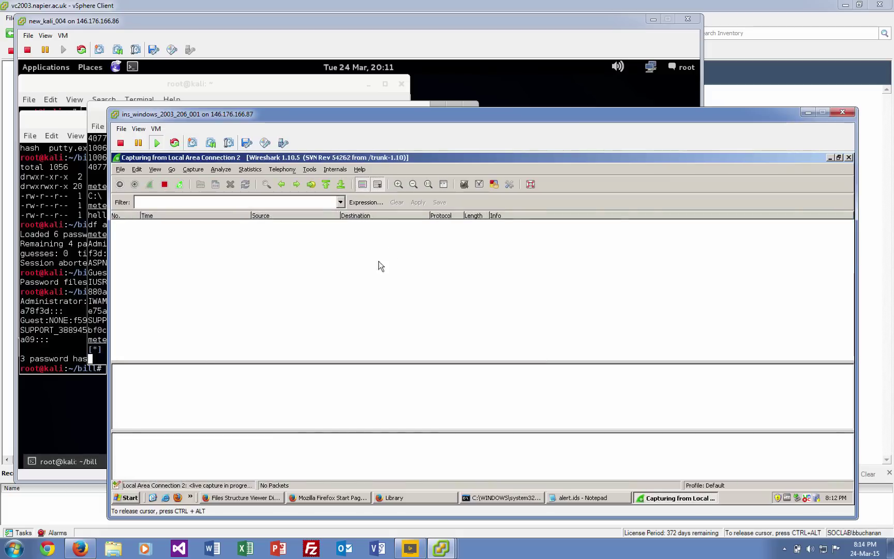
left_click(839, 158)
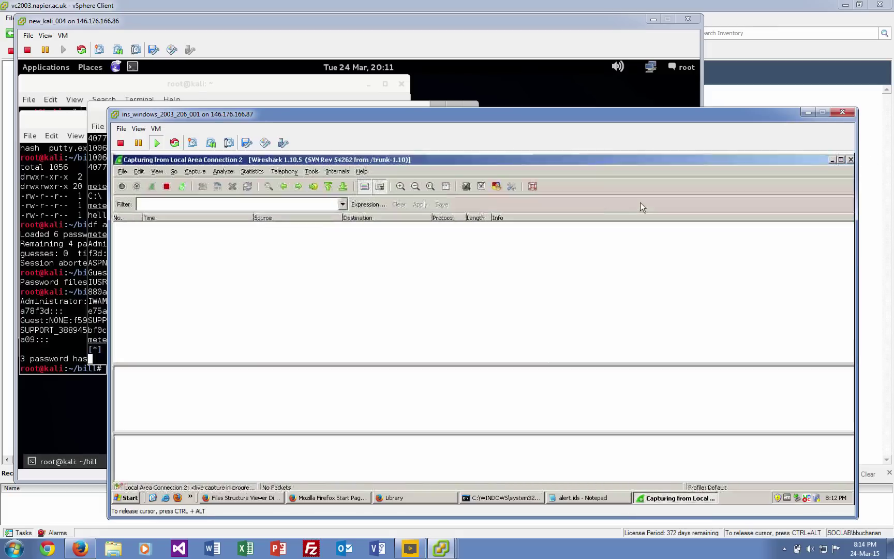
left_click(600, 228)
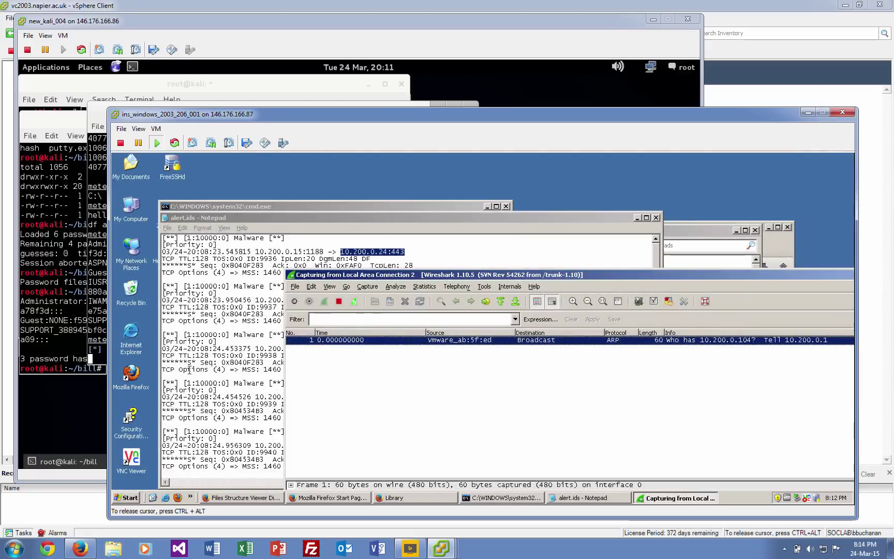
Run puttyx(1).exe from Firefox's full download history, confirming the open-executable prompt.
left_click(259, 498)
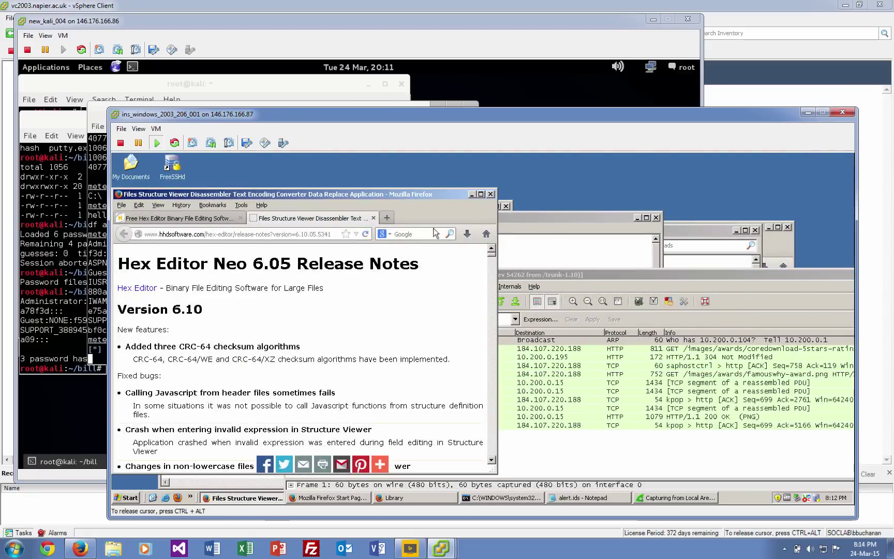
left_click(467, 234)
left_click(387, 301)
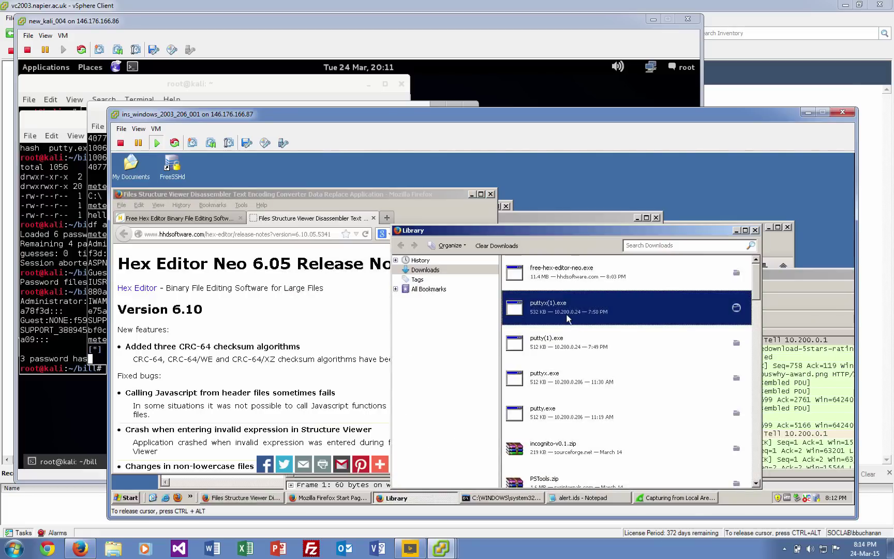
double_click(559, 308)
left_click(553, 381)
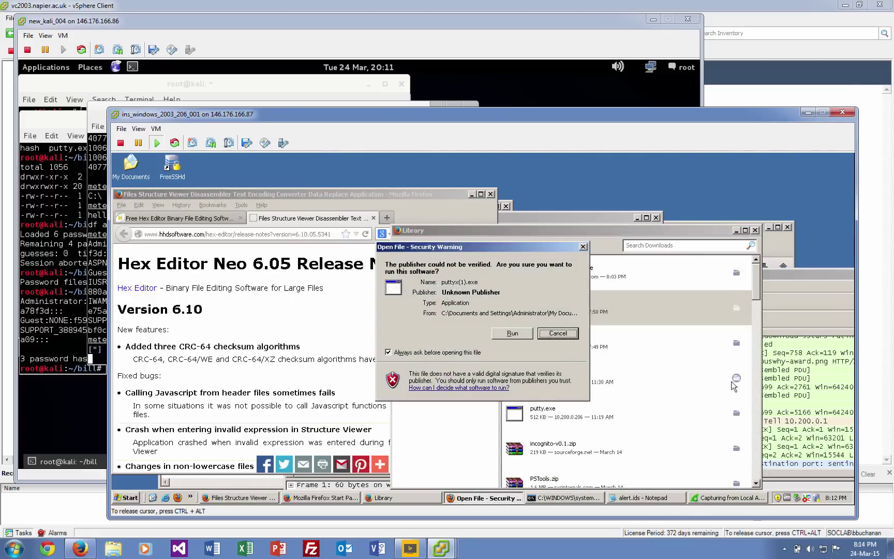
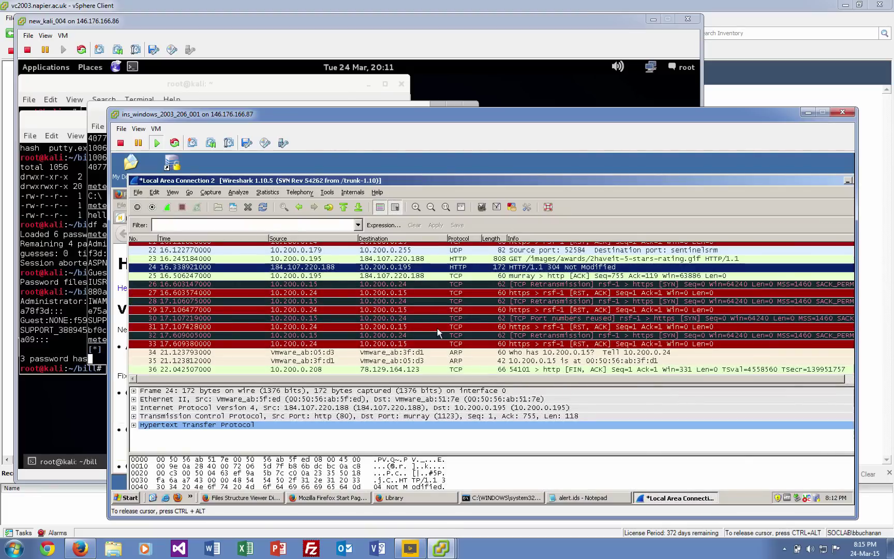
Inspect frame 30, the port-reuse SYN from 10.200.0.15 to 10.200.0.24, amid the RST burst.
left_click(439, 334)
left_click(499, 318)
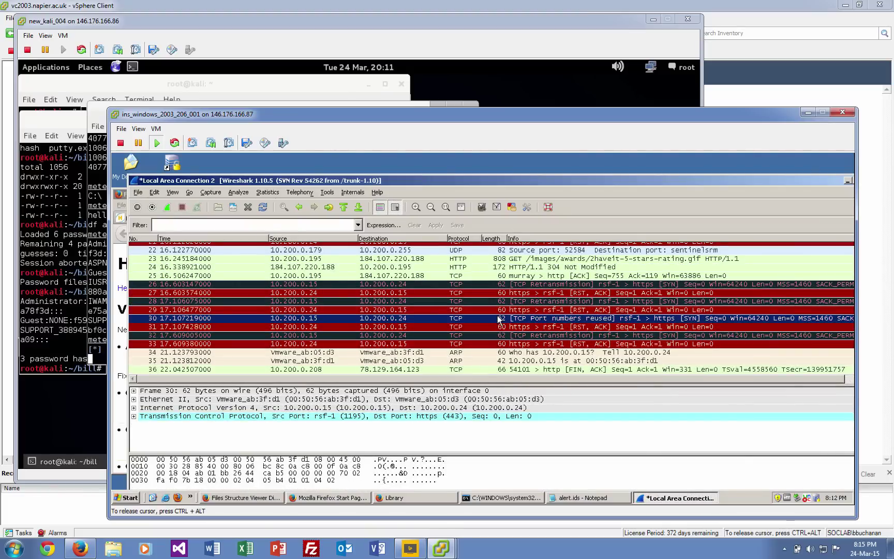
scroll(500, 319, "up", 2)
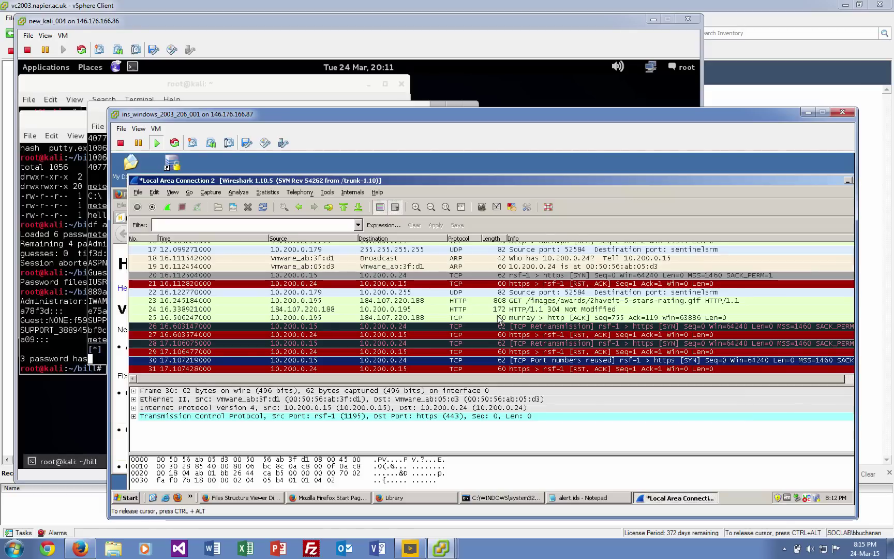
scroll(499, 319, "up", 5)
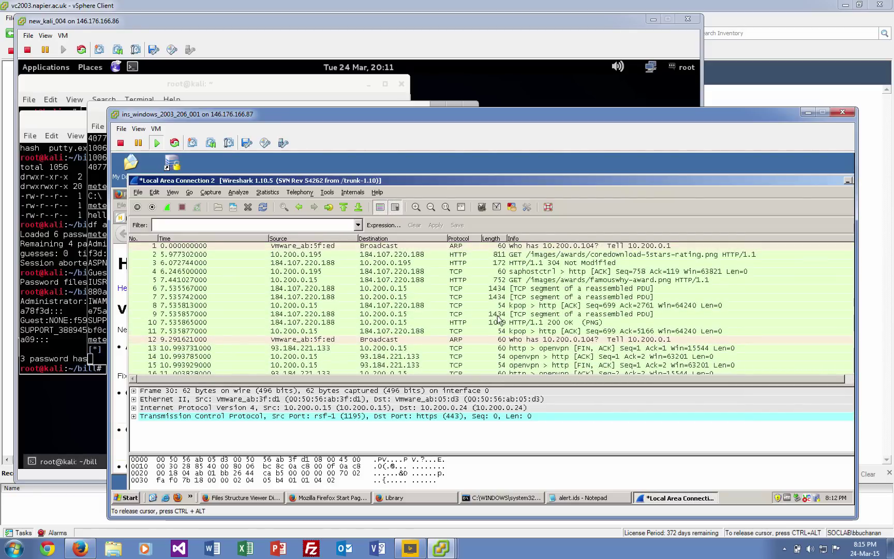
scroll(499, 320, "down", 4)
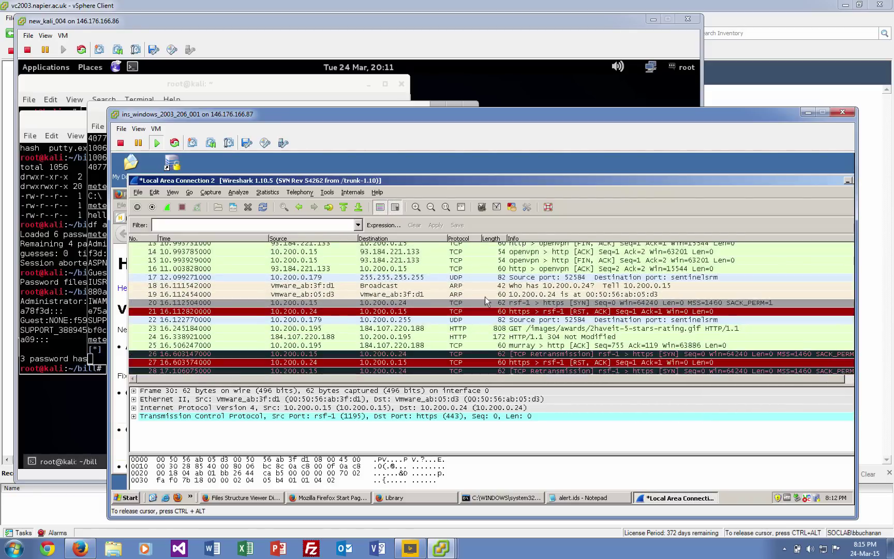
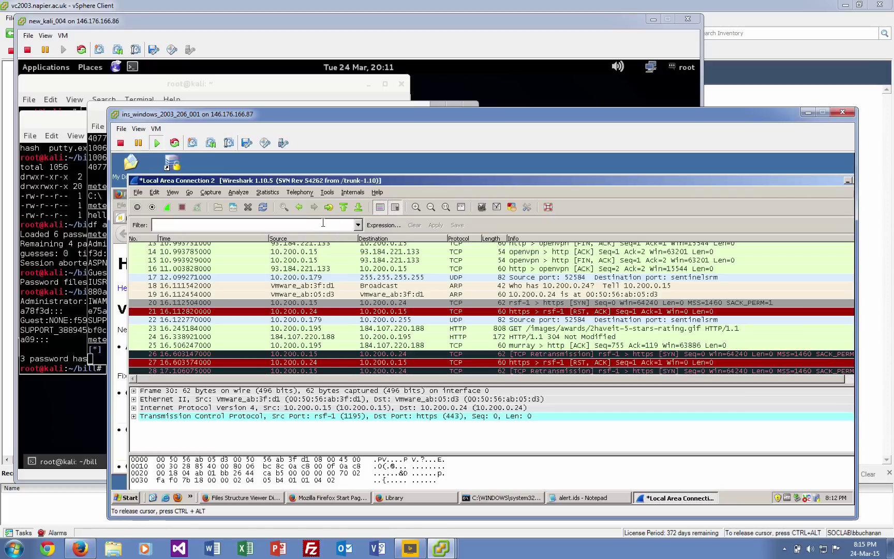
Apply the display filter tcp.port==443 and select packet 20, the first HTTPS connection attempt.
type("tcp.")
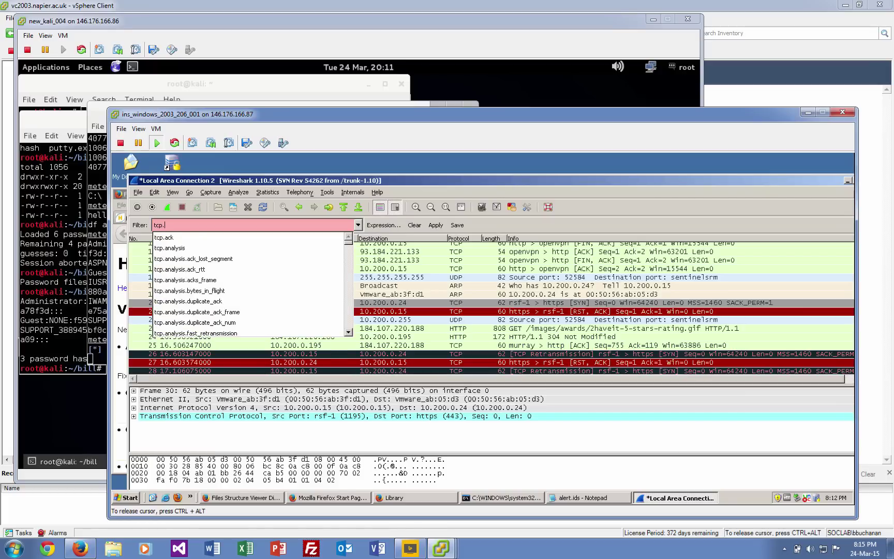
type("port==443")
key("Return")
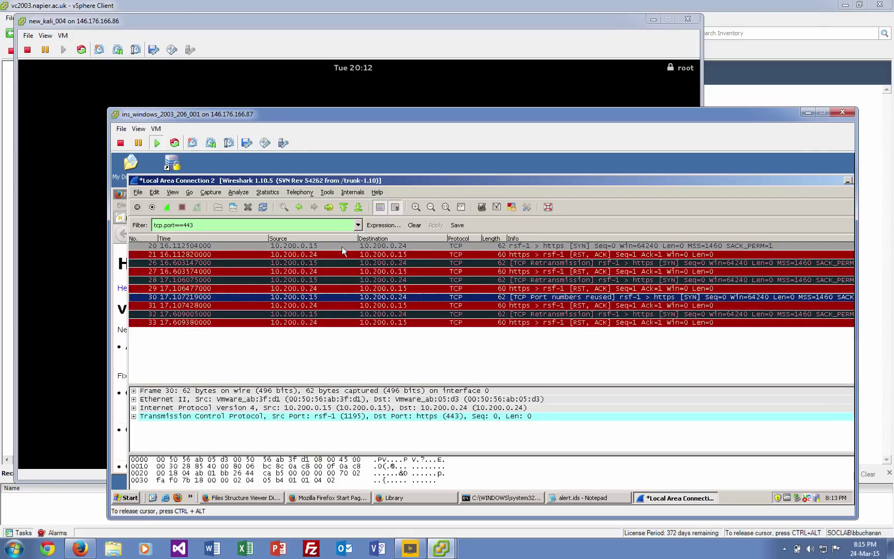
left_click(441, 246)
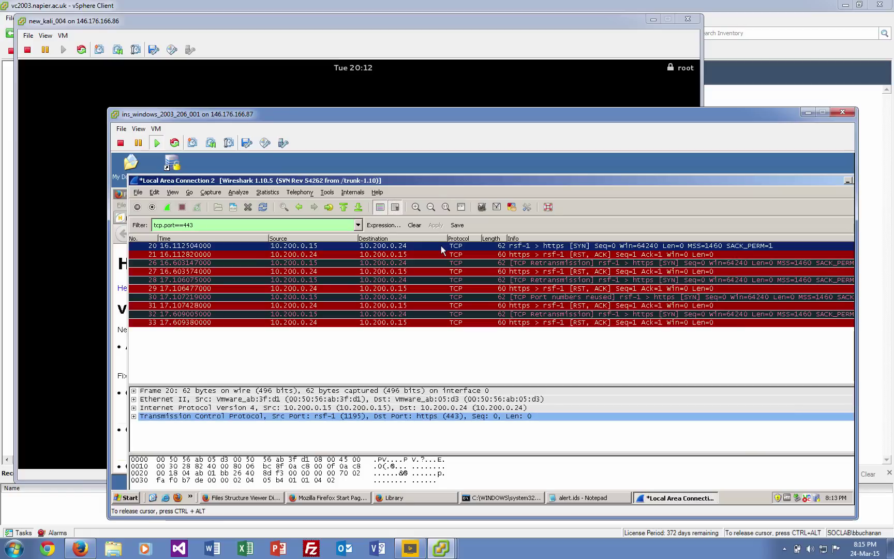
Follow packet 20's TCP stream (tcp.stream eq 3) and close the empty stream window.
right_click(470, 249)
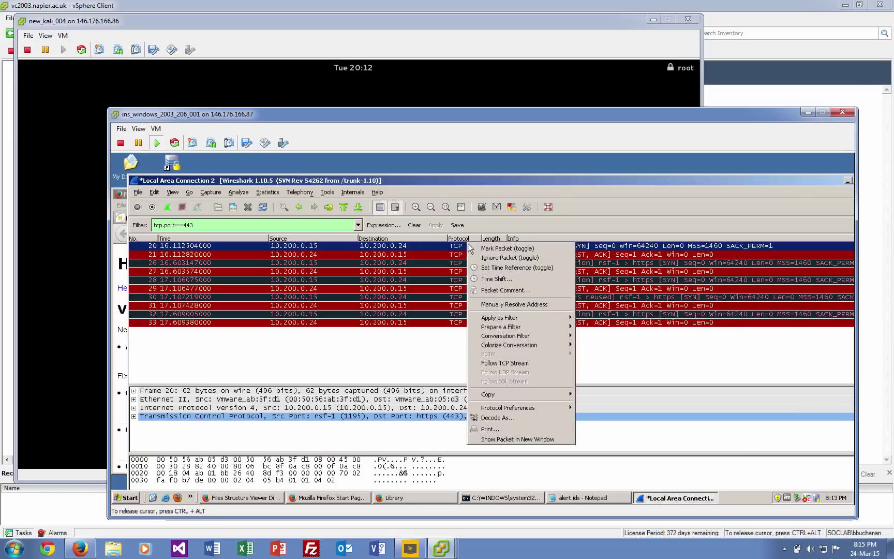
left_click(503, 364)
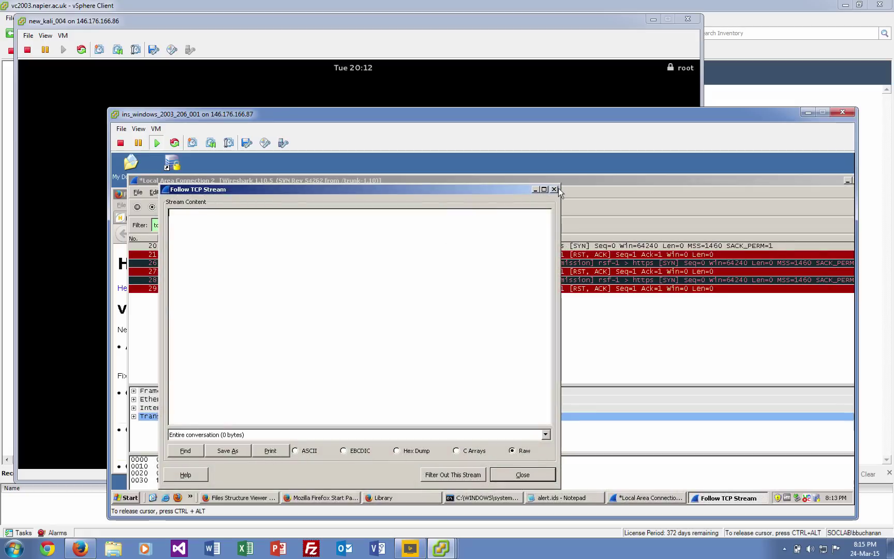
left_click(599, 195)
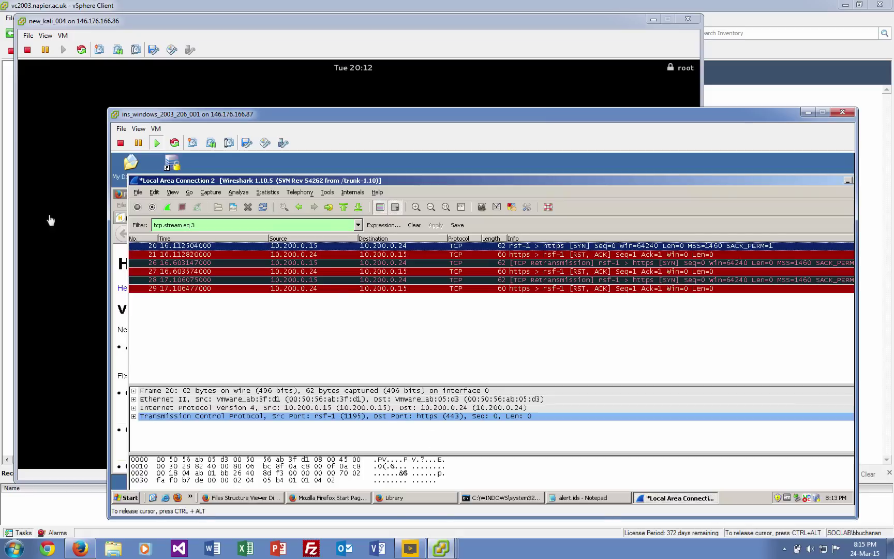
Bring the Kali Linux VM forward and give it input focus at its unlock prompt.
left_click(91, 23)
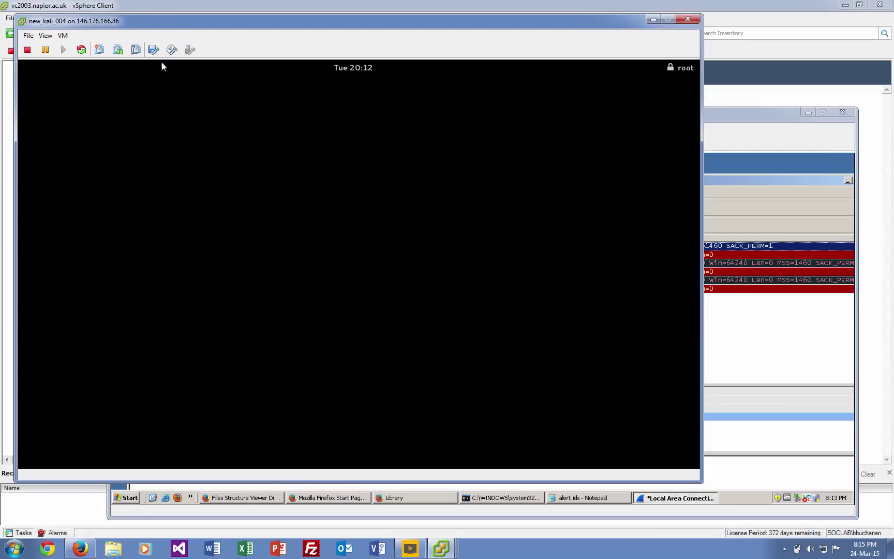
left_click(124, 72)
mouse_move(250, 253)
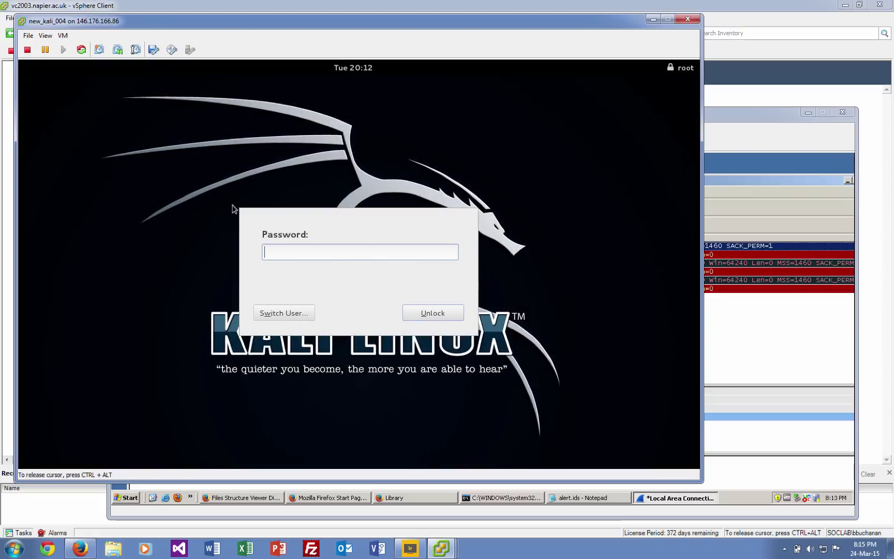
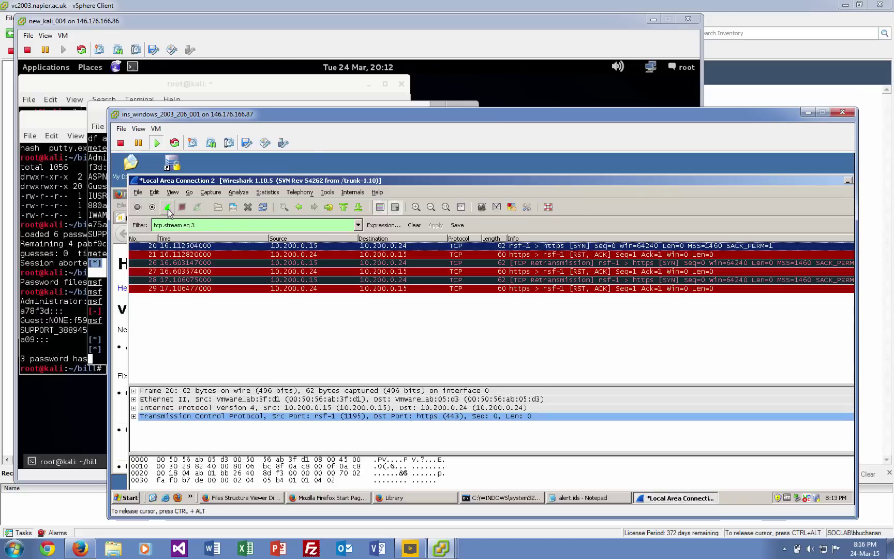
Restart the Wireshark capture without saving old packets, clear the tcp.stream eq 3 filter, and restore the window.
left_click(167, 208)
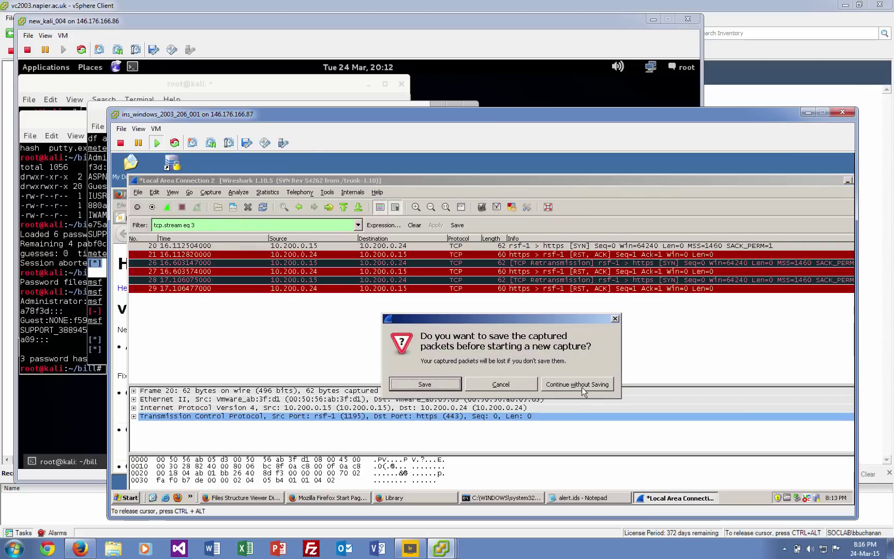
left_click(579, 385)
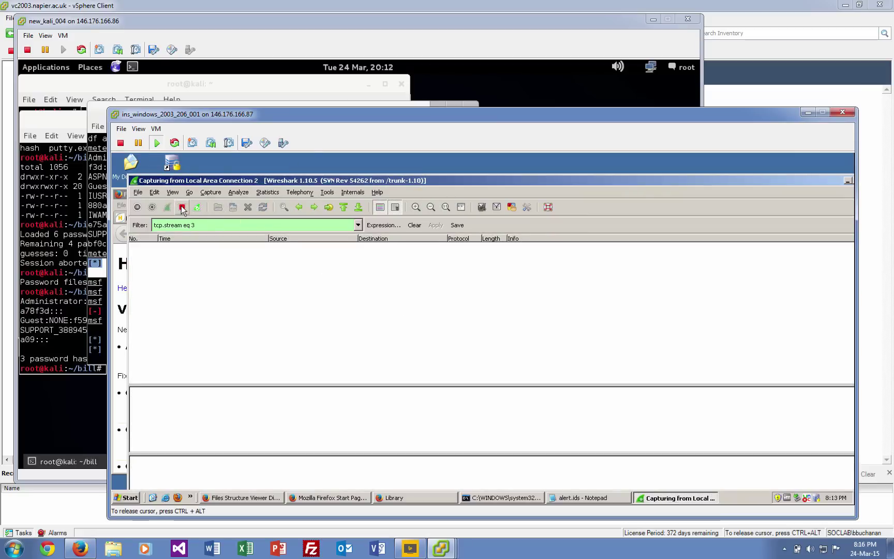
left_click(415, 225)
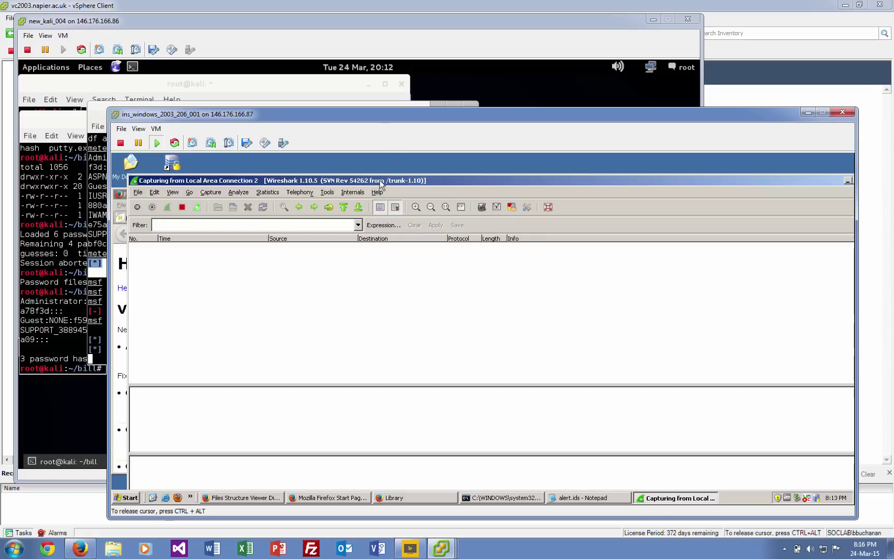
double_click(380, 184)
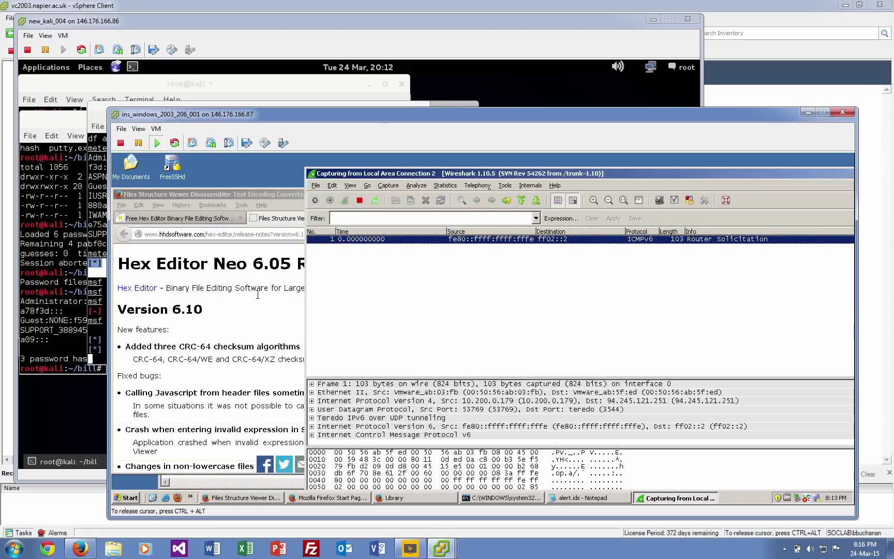
Run puttyx(1).exe from Firefox's full Downloads library, confirming the unverified-program prompt.
left_click(256, 348)
left_click(467, 234)
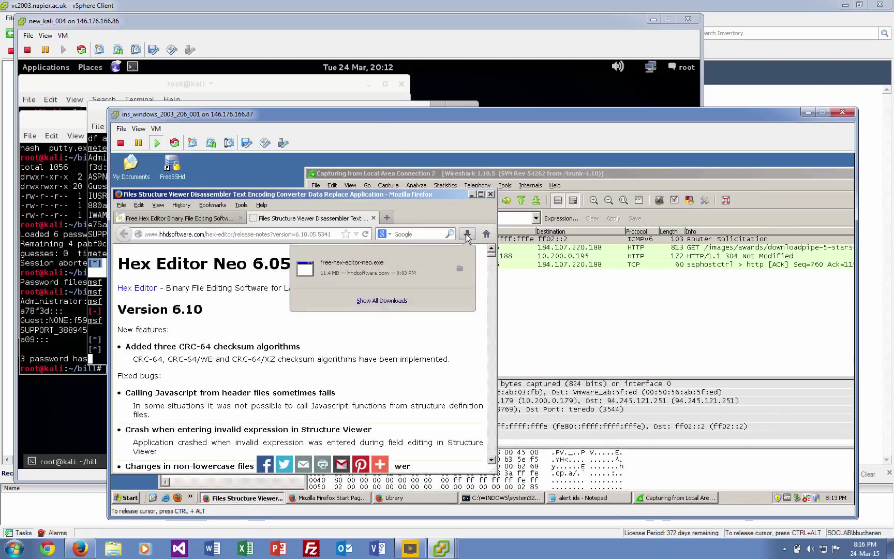
left_click(382, 300)
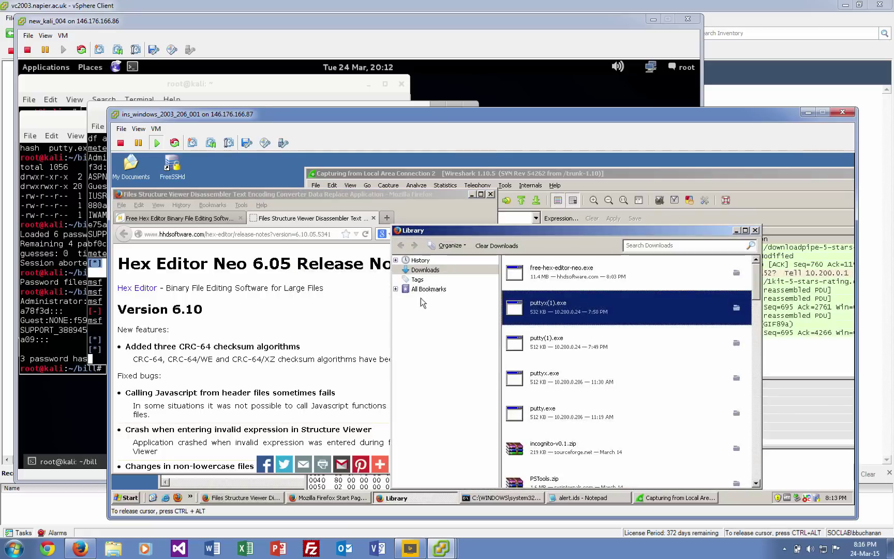
double_click(541, 311)
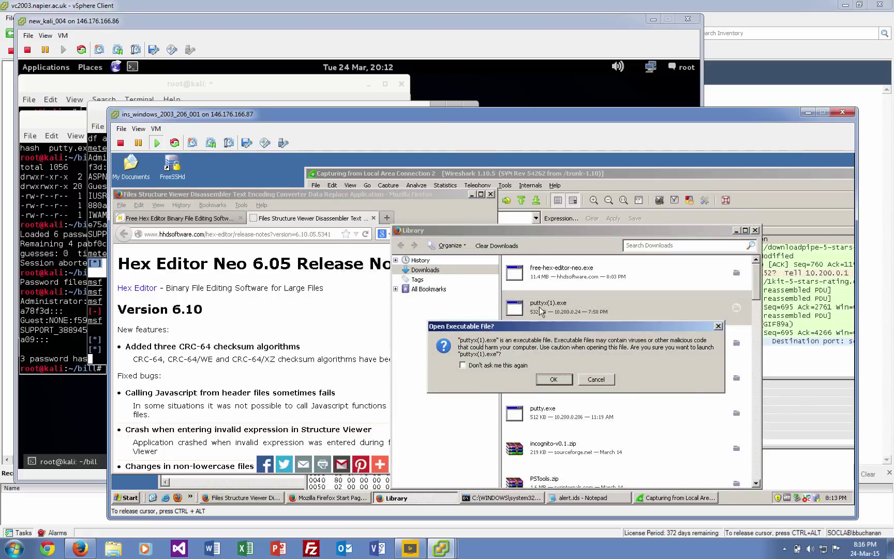
left_click(554, 380)
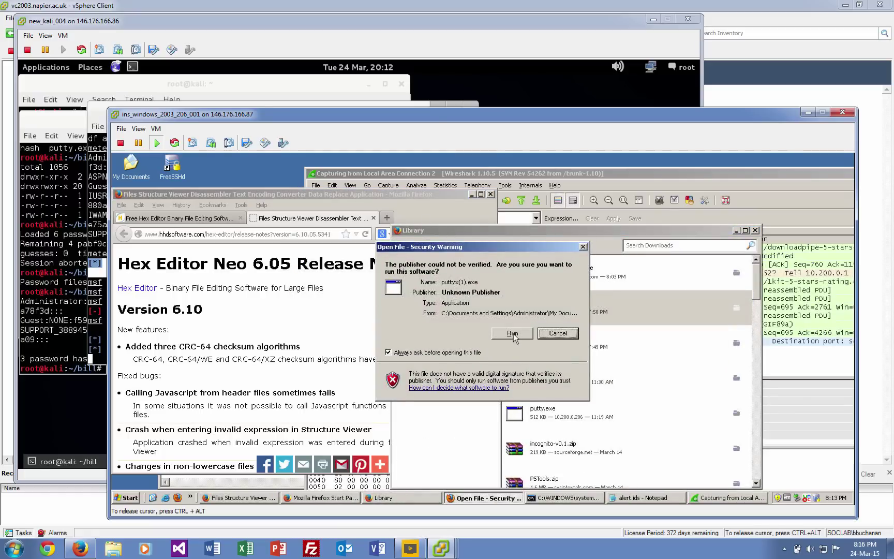
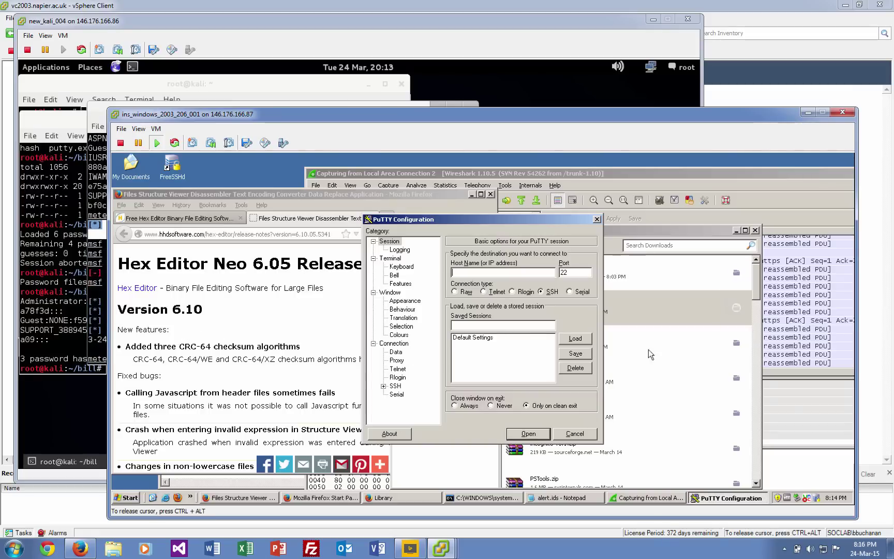
Cancel the PuTTY configuration and stop the running Wireshark capture on Local Area Connection 2.
left_click(582, 435)
left_click(787, 320)
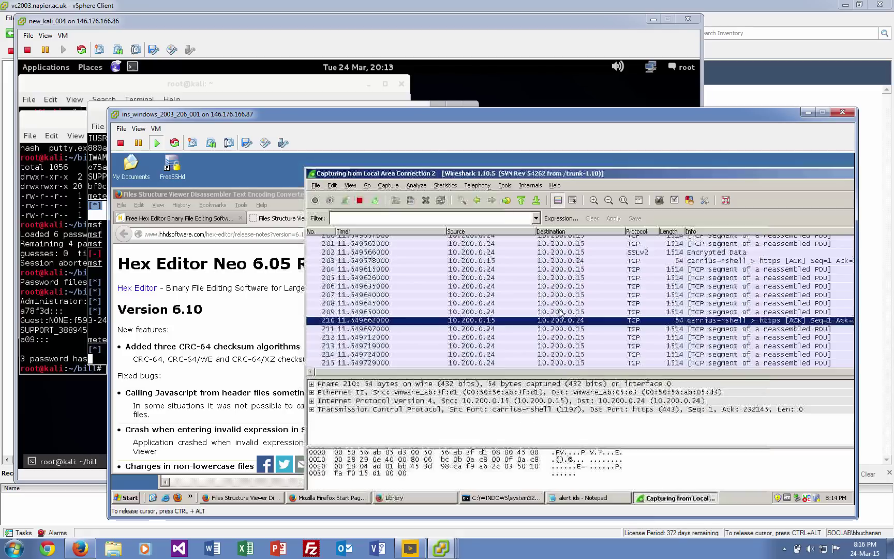
left_click(360, 200)
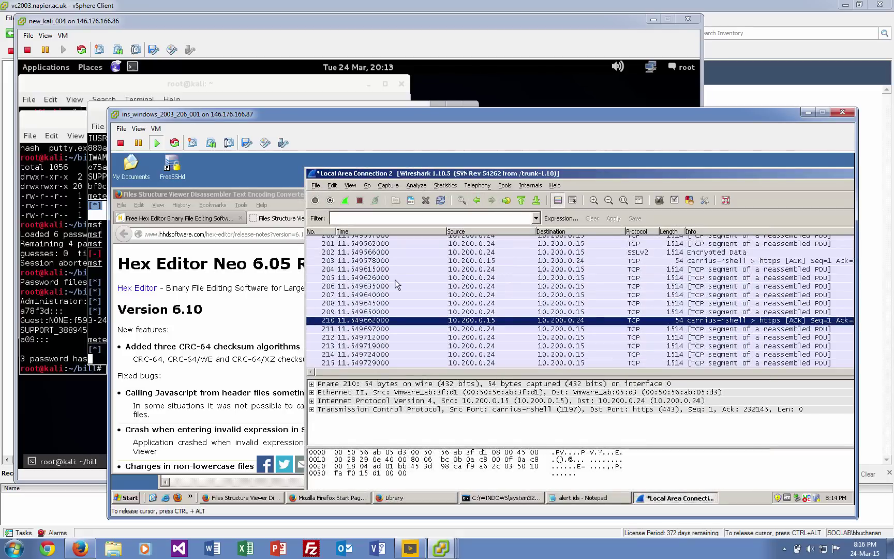
Select packet 207 from 10.200.0.24 and scroll the packet list up to the top.
left_click(442, 295)
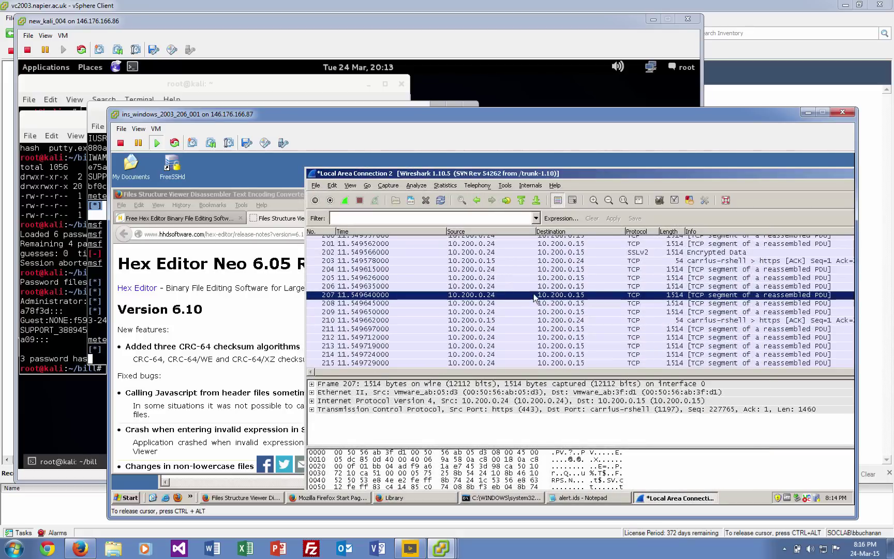
scroll(534, 294, "up", 4)
scroll(534, 298, "up", 6)
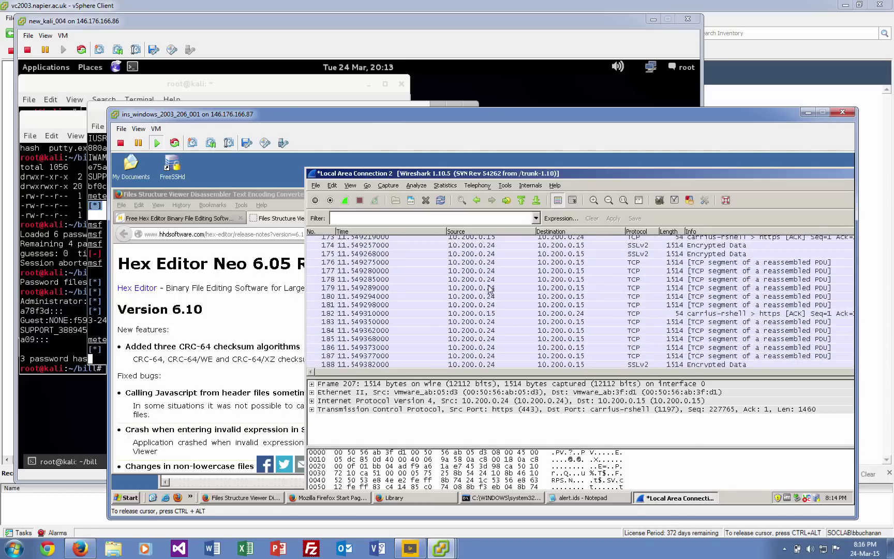
scroll(494, 290, "up", 15)
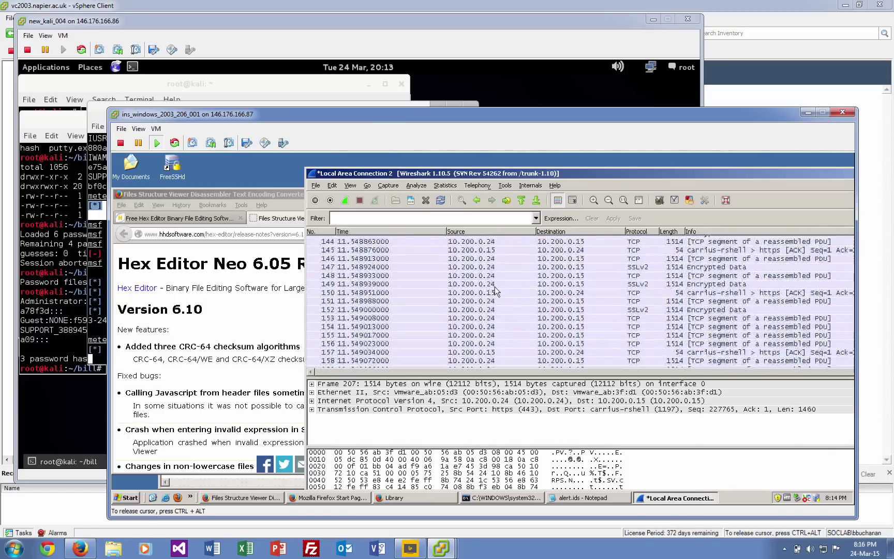
scroll(495, 291, "up", 20)
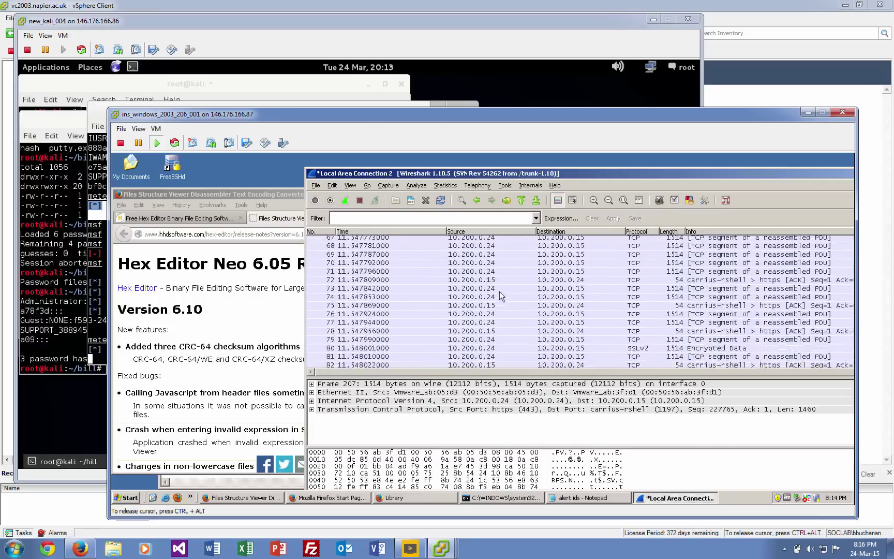
scroll(500, 291, "up", 5)
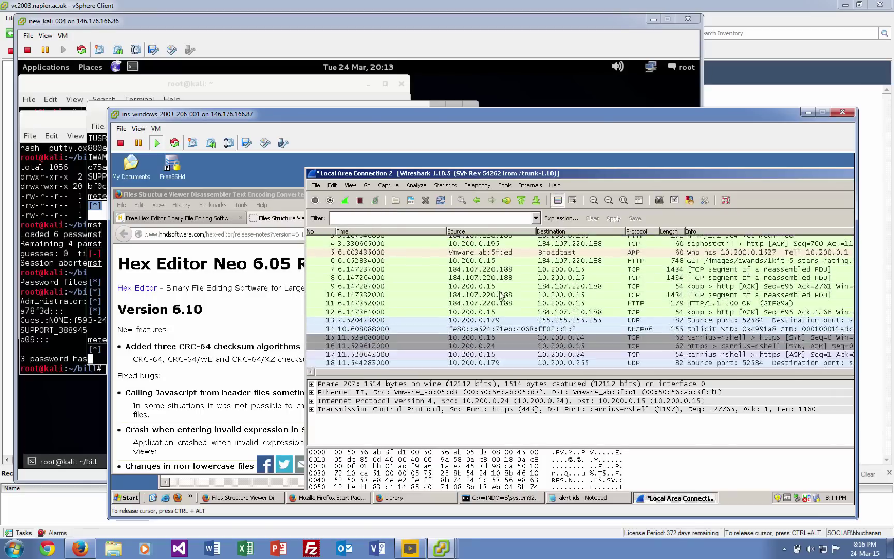
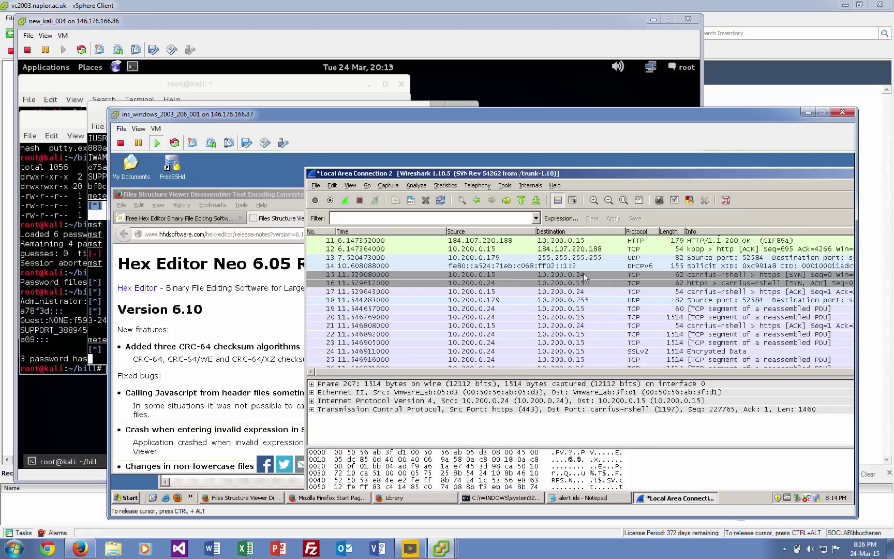
Follow the TCP stream of packet 15 (port 443) and display the 1016558-byte conversation as a Hex Dump.
left_click(585, 276)
right_click(585, 276)
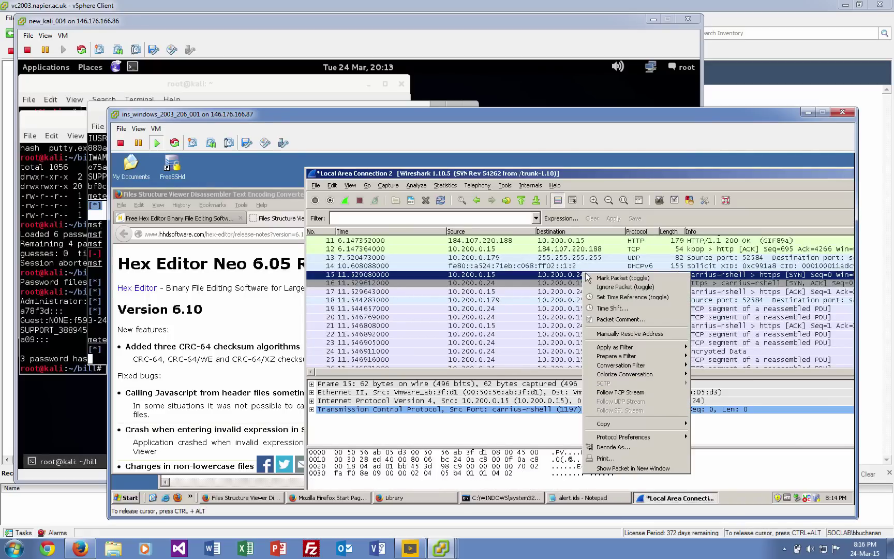
left_click(619, 393)
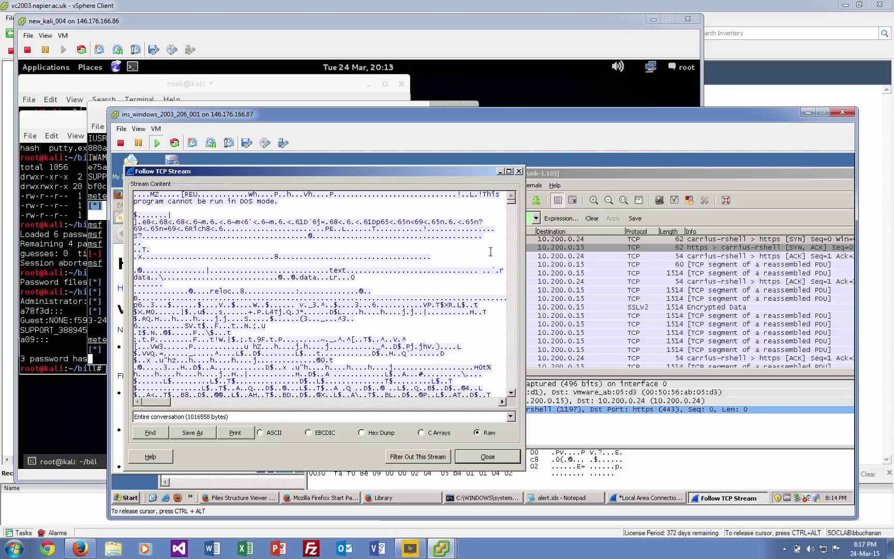
left_click_drag(511, 202, 512, 394)
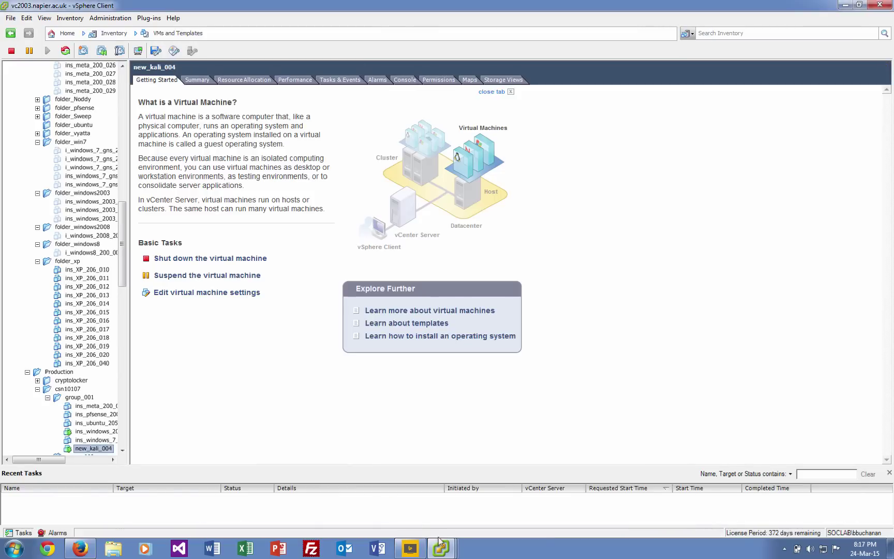
mouse_move(439, 543)
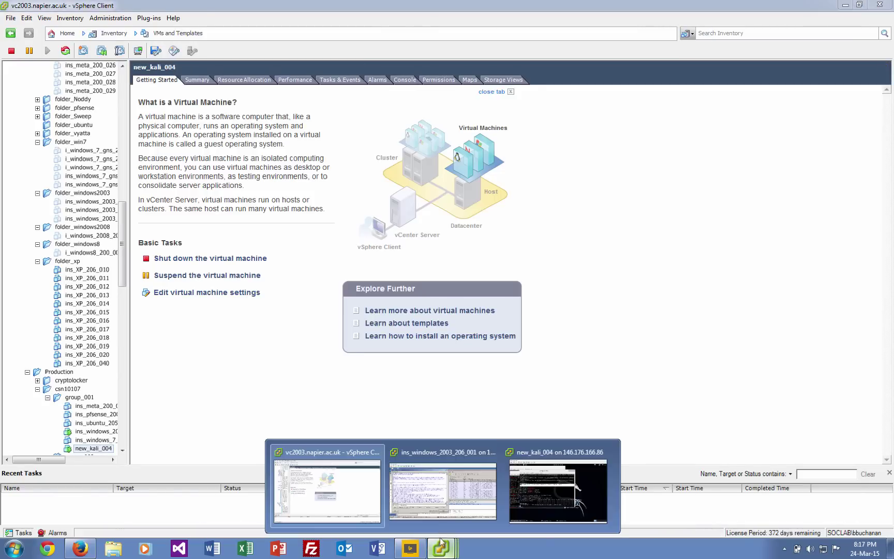
left_click(433, 486)
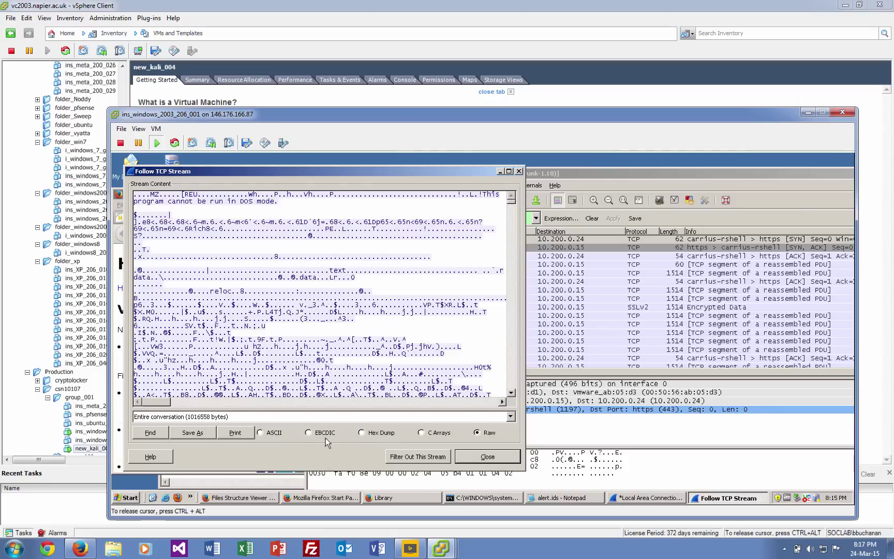
left_click(362, 433)
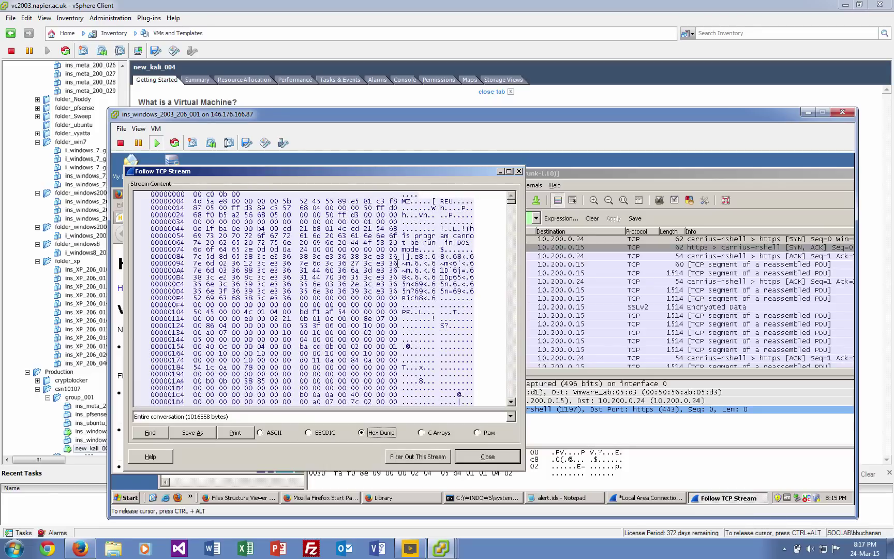
Copy the eight hex bytes 38 3c e3 36 38 3c e3 36 from stream row 00000084.
left_click_drag(398, 256, 302, 257)
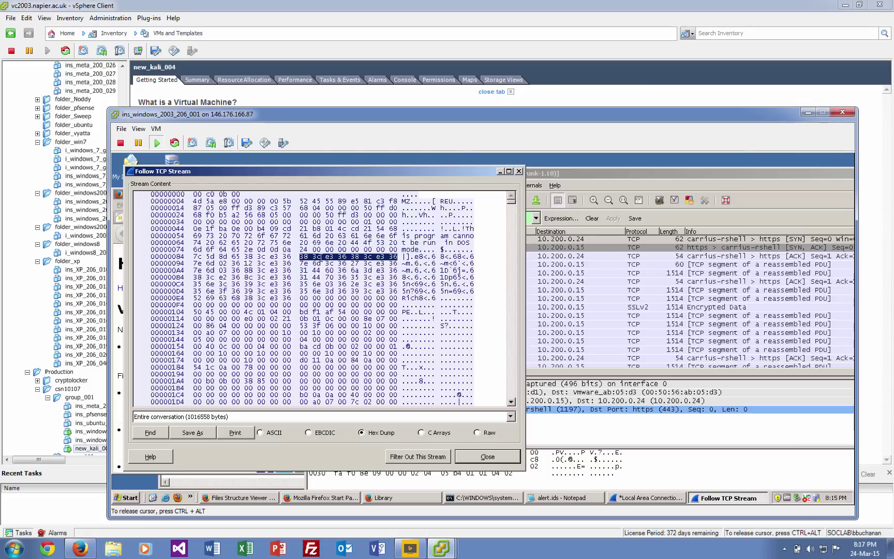
right_click(329, 257)
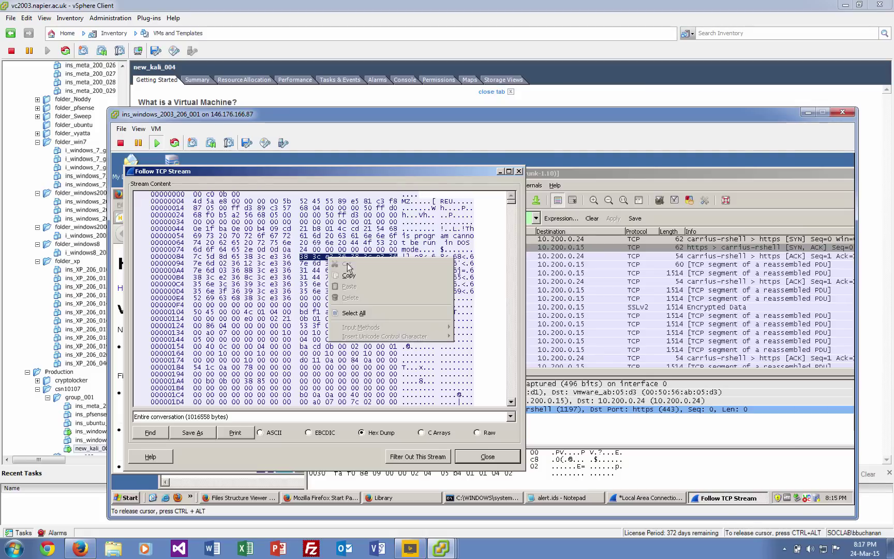
left_click(396, 345)
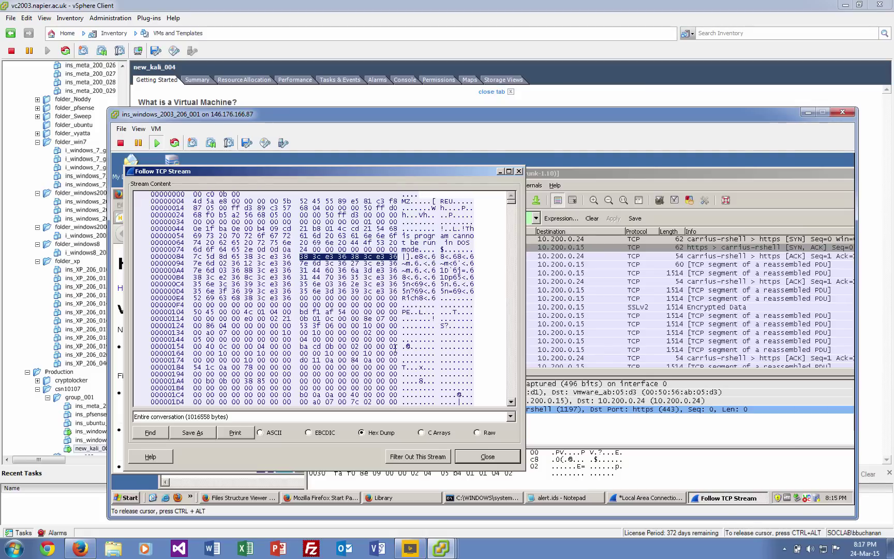
left_click(477, 499)
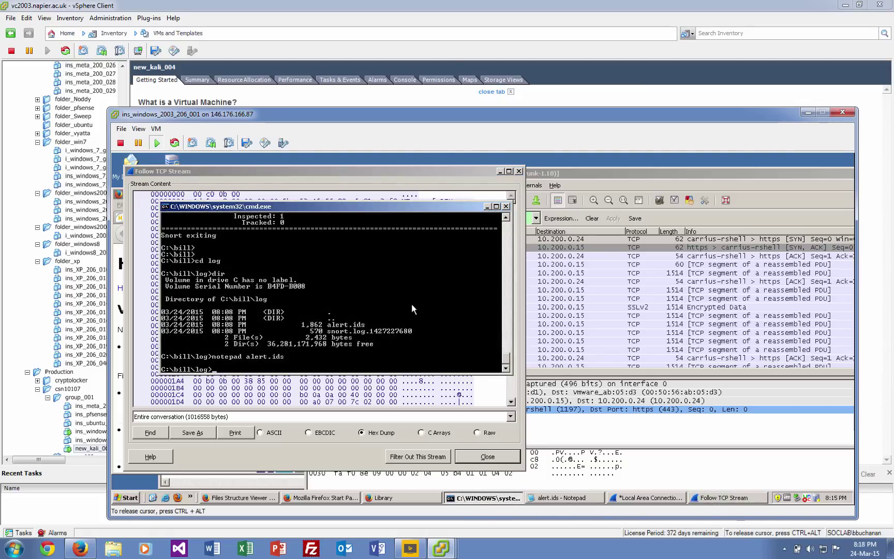
List the log folder, move up to C:\bill, and open 1.rules with notepad.
type("dir")
key("Return")
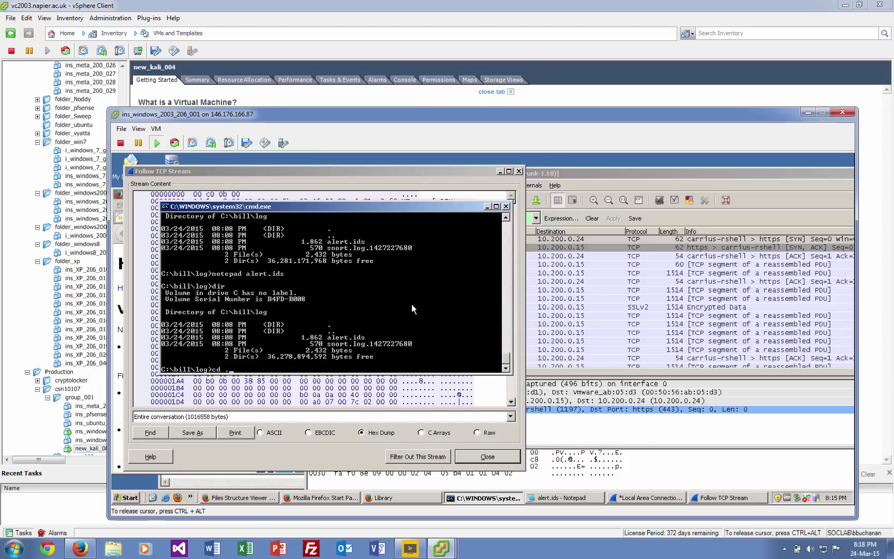
type("cd ..")
key("Return")
type("notepad ")
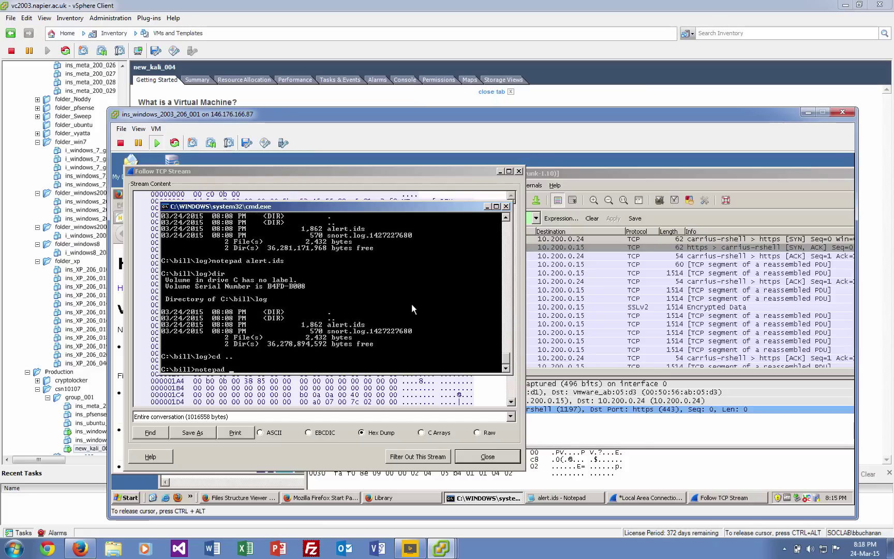
type("1.rules")
key("Return")
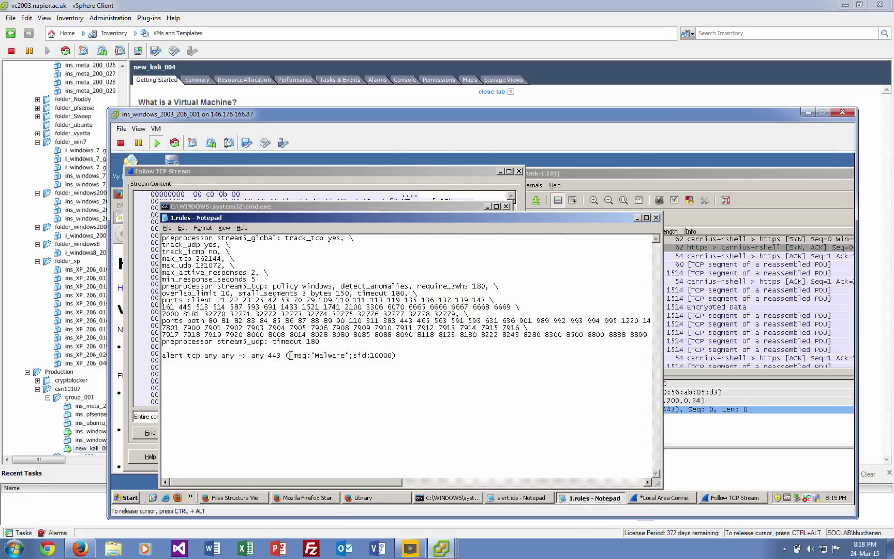
Add content:|38 3c e3 36 38 3c e3 36|; to the port-443 alert rule and save 1.rules.
type("content")
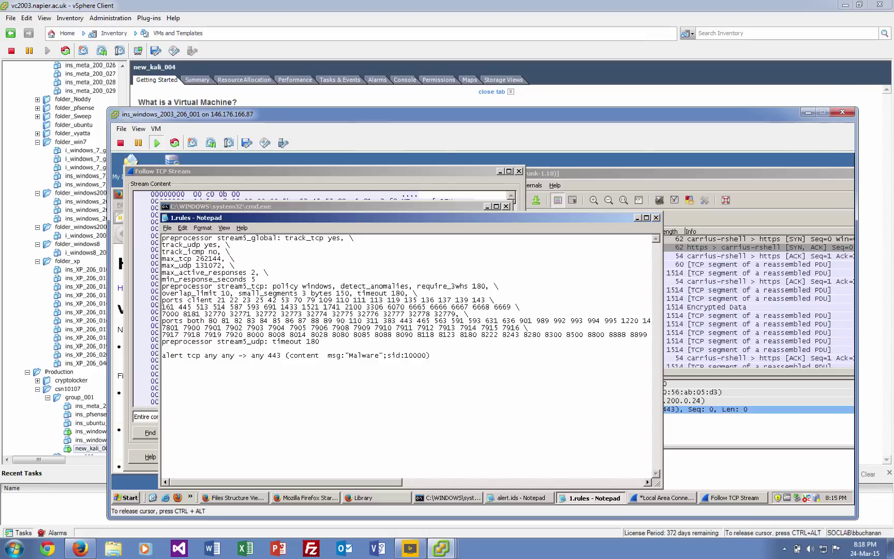
key("BackSpace")
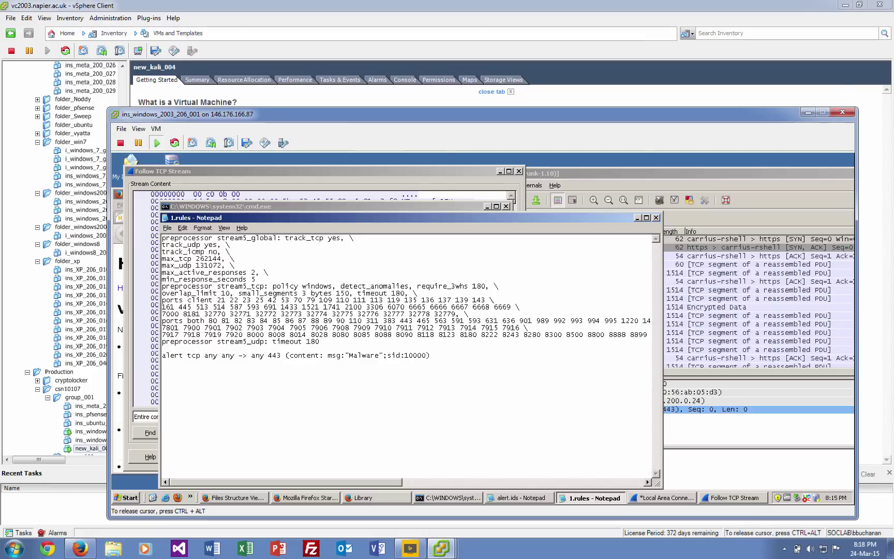
type("|")
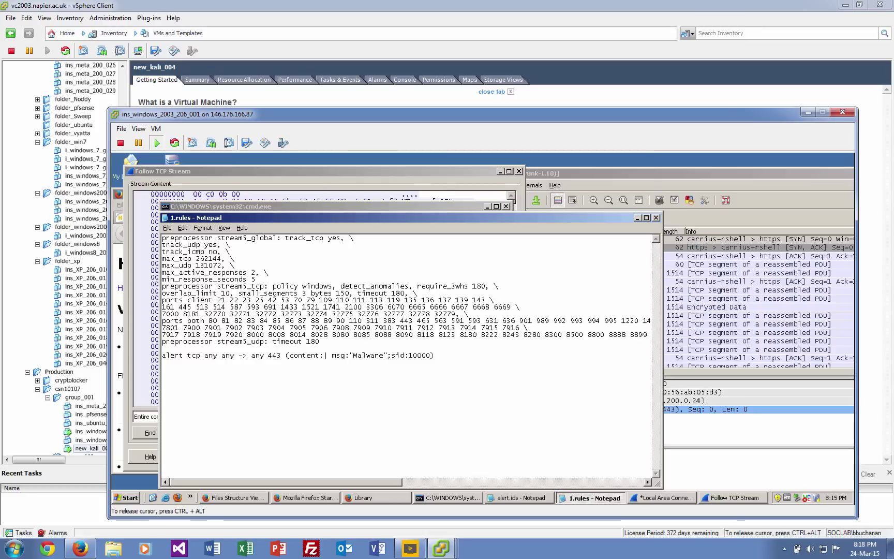
type("38 3c e3 36 38 3c e3 36")
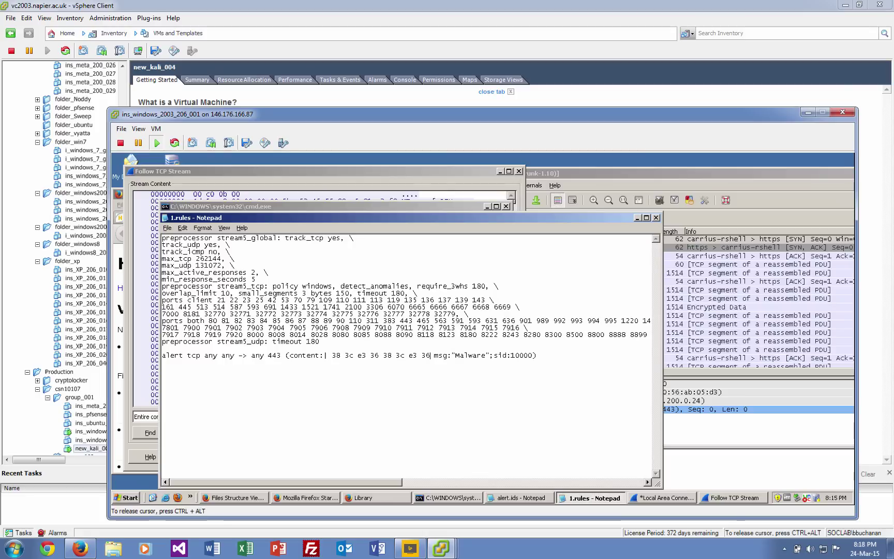
type("|;")
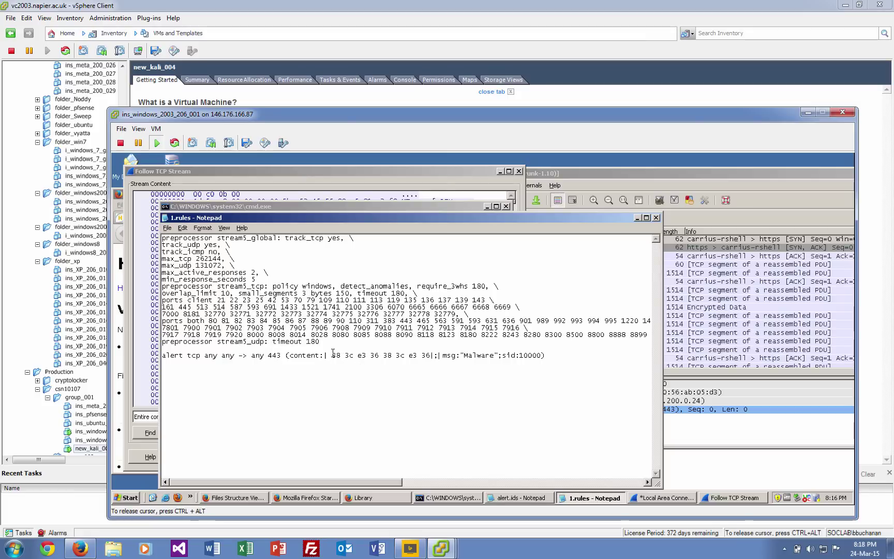
key("BackSpace")
left_click(165, 218)
left_click(179, 282)
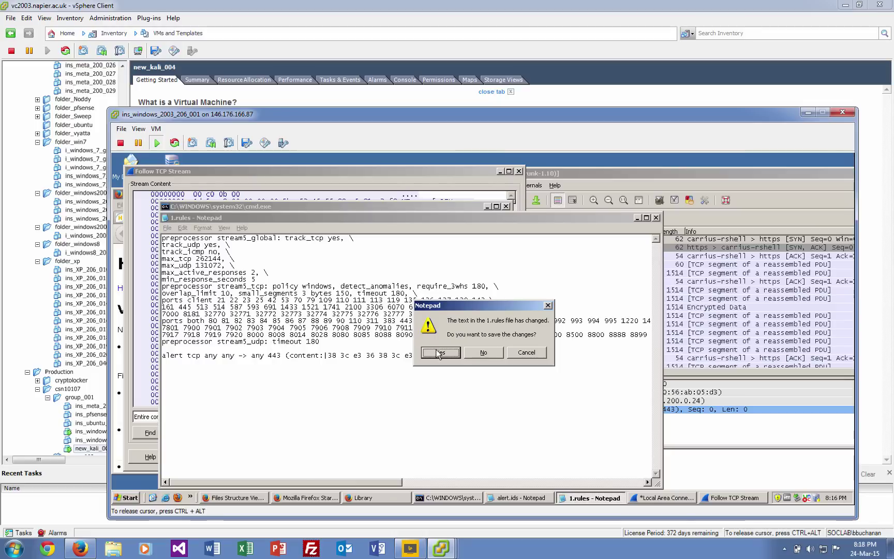
left_click(436, 352)
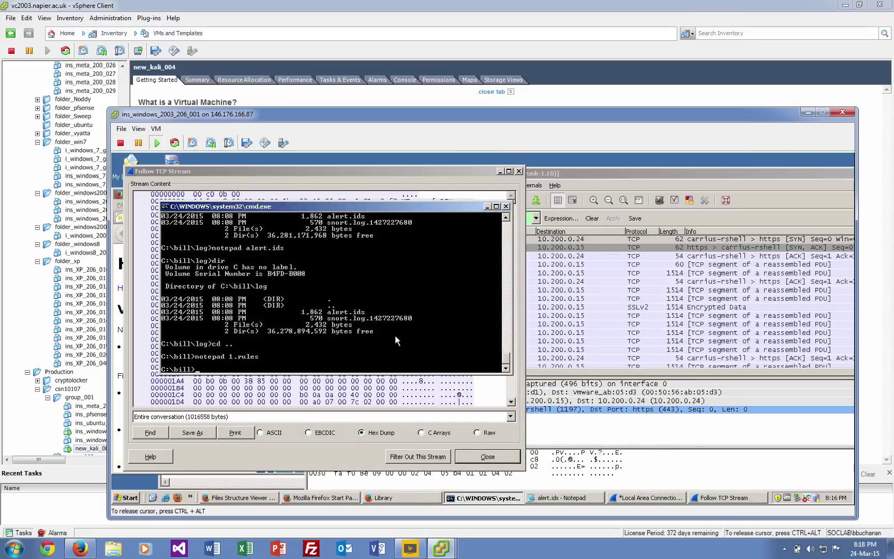
Delete alert.ids from the log folder and list the remaining files.
type("cd log")
key("Return")
type("erase alert.ids")
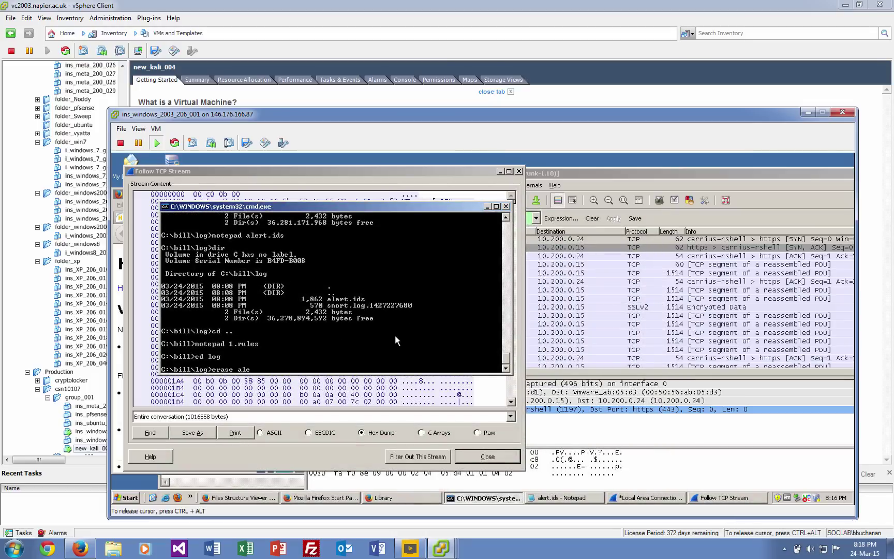
key("Return")
type("dir")
key("Return")
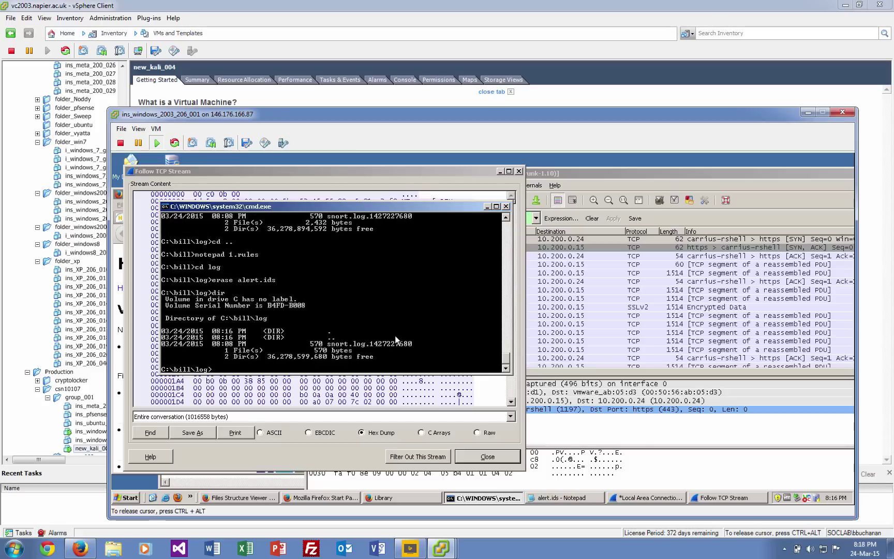
List the contents of C:\bill, showing 1.rules at 1,208 bytes and the log folder.
type("cd ..")
key("Return")
type("dir")
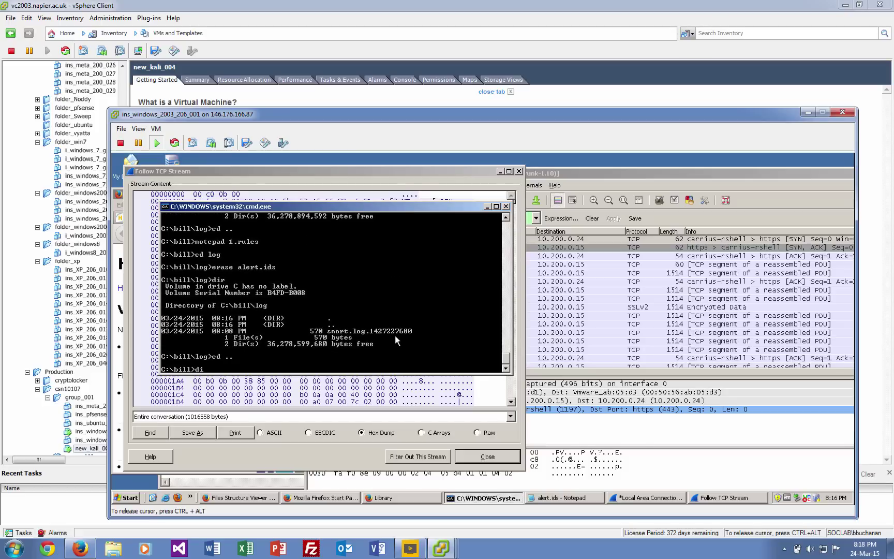
key("Return")
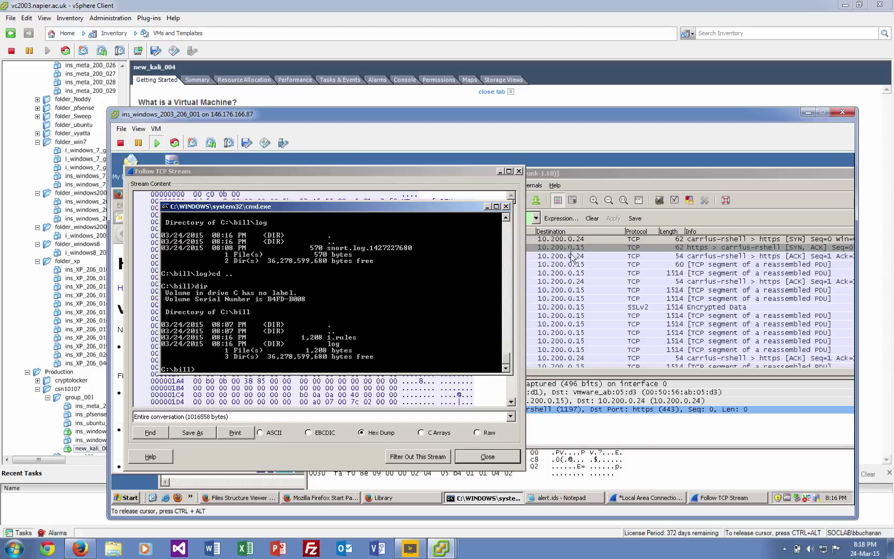
left_click(582, 173)
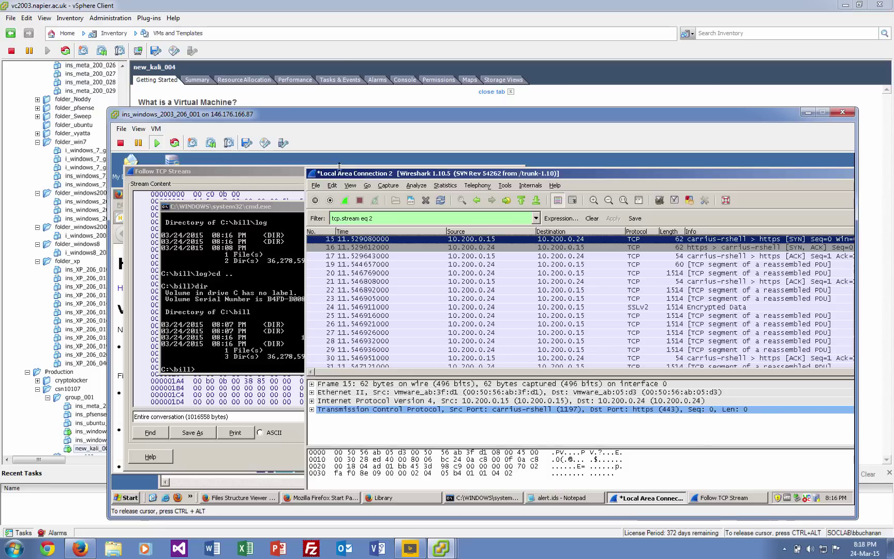
Save the Wireshark capture with File > Save As as c:\malware (malware.pcapng).
left_click(316, 185)
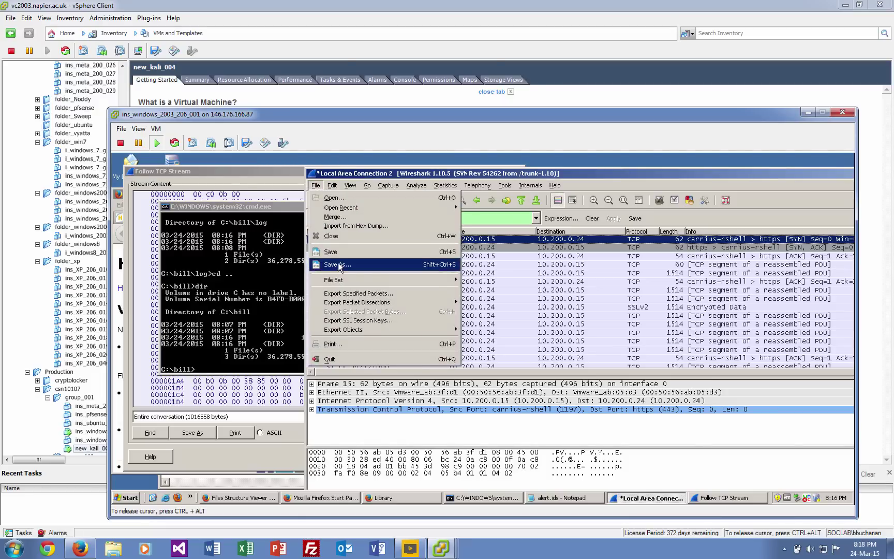
left_click(340, 265)
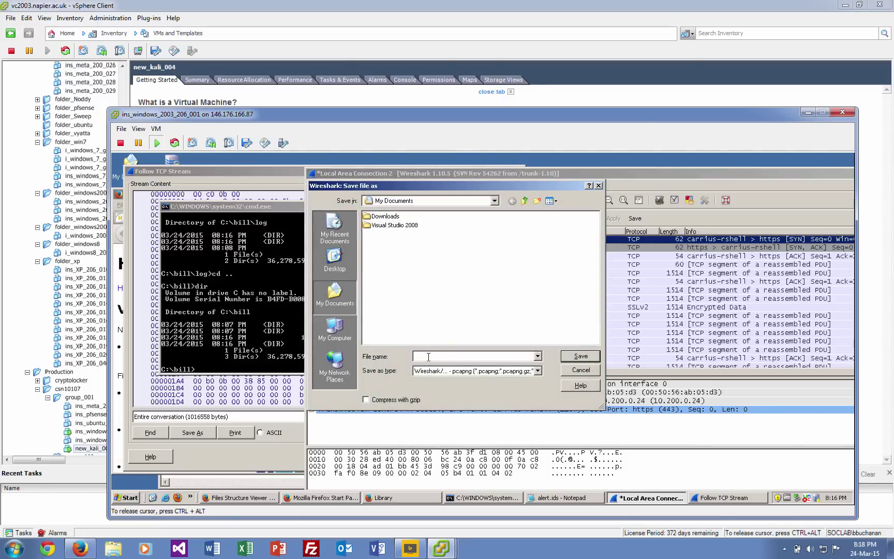
type("c:\\")
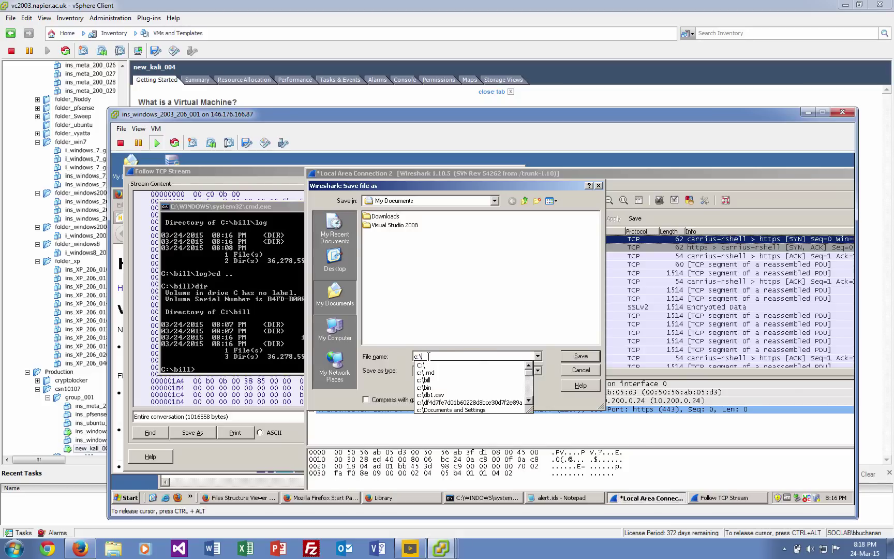
type("malware")
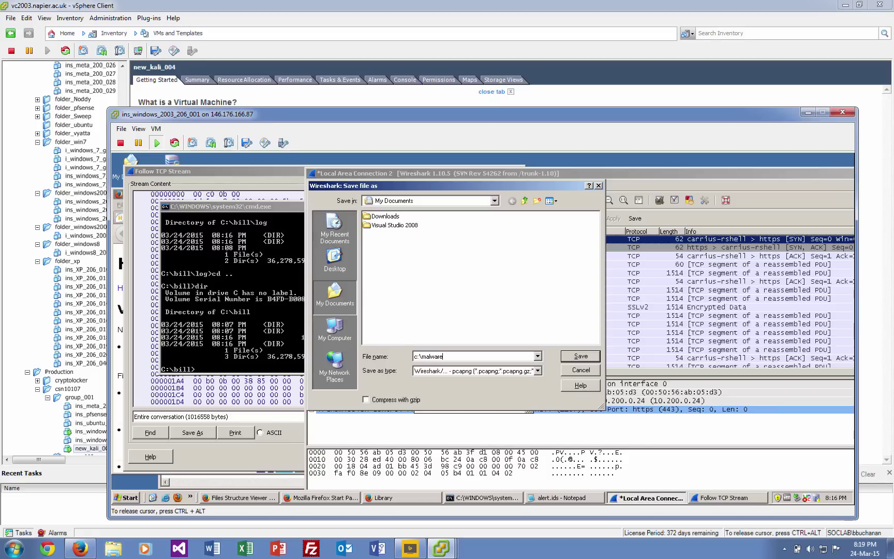
key("Return")
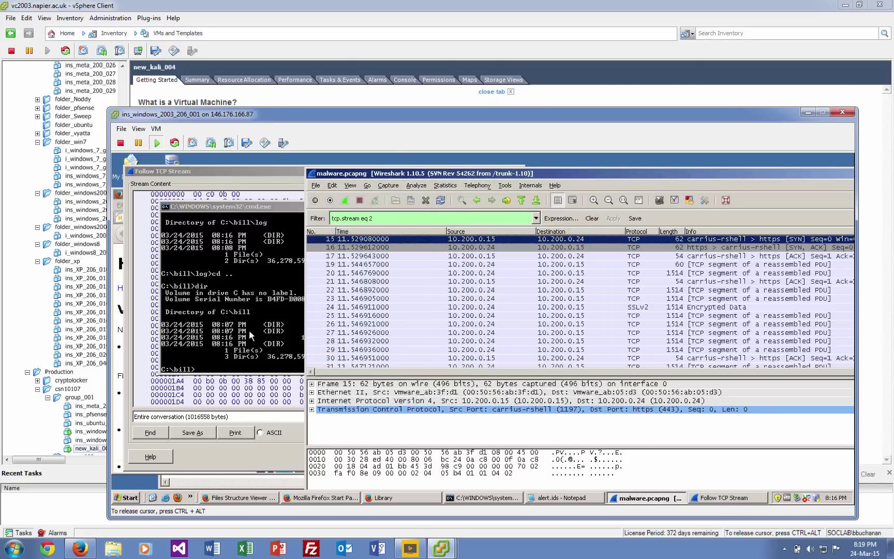
left_click(254, 357)
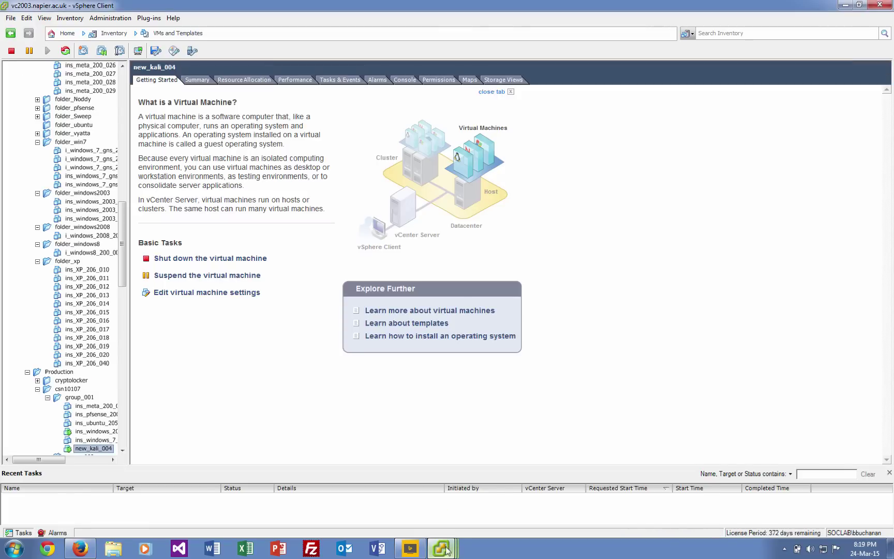
Rerun snort -i 1 -c 1.rules, which fails on line 18 quotes, and reopen 1.rules in Notepad.
mouse_move(441, 548)
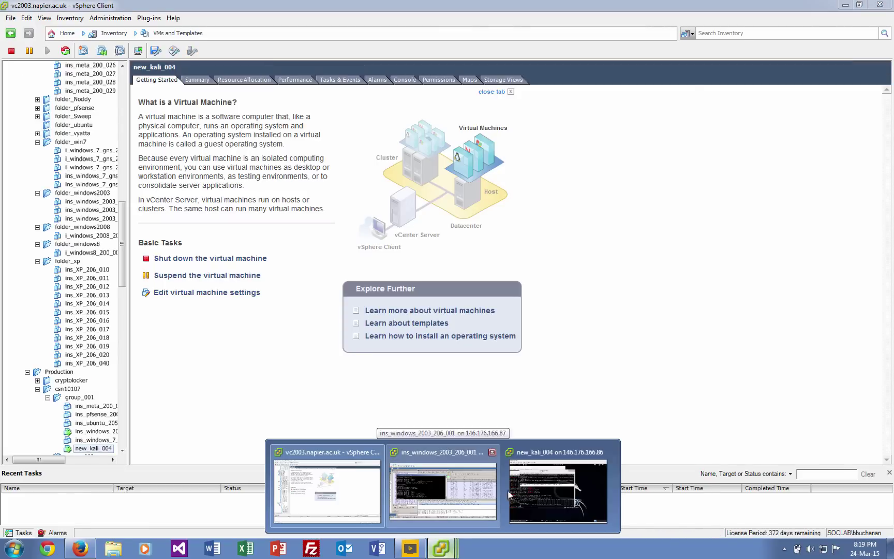
left_click(454, 493)
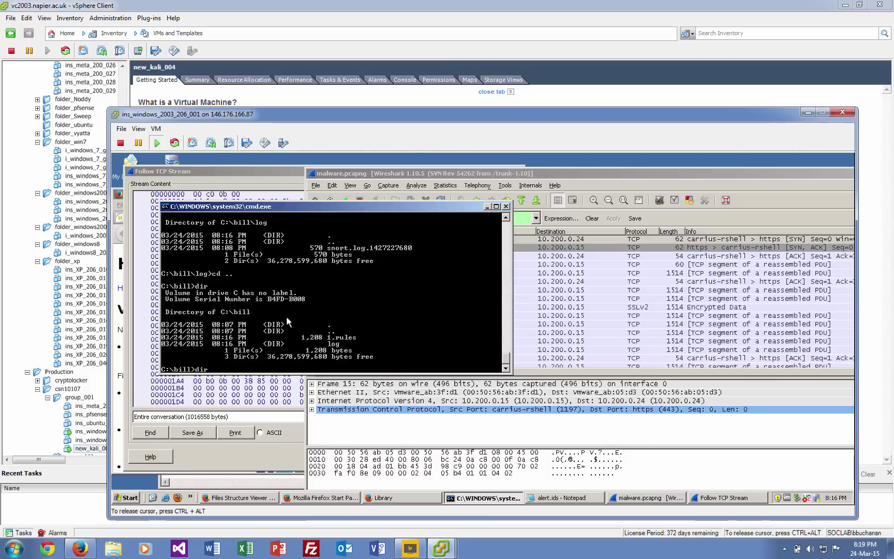
key("Up")
key("Up")
key("Up")
key("Up")
key("Up")
key("Return")
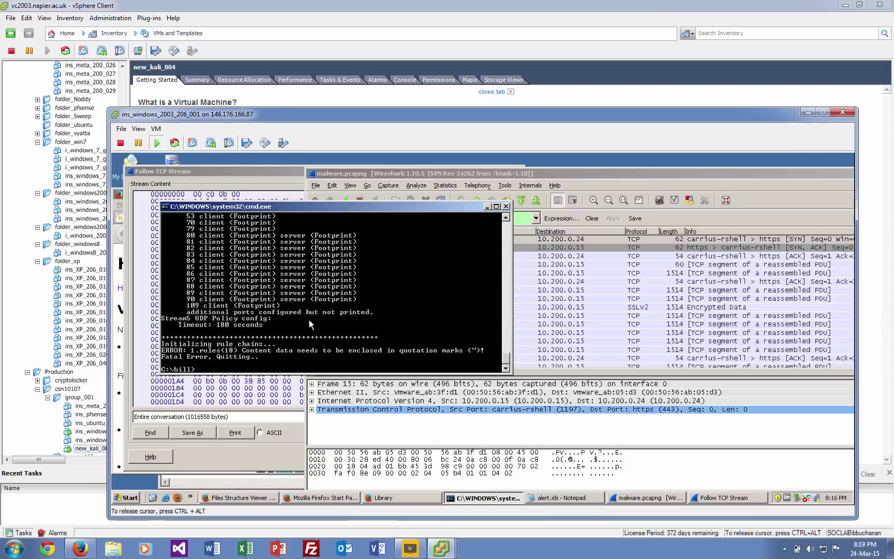
type("notepad 1.rules")
key("Return")
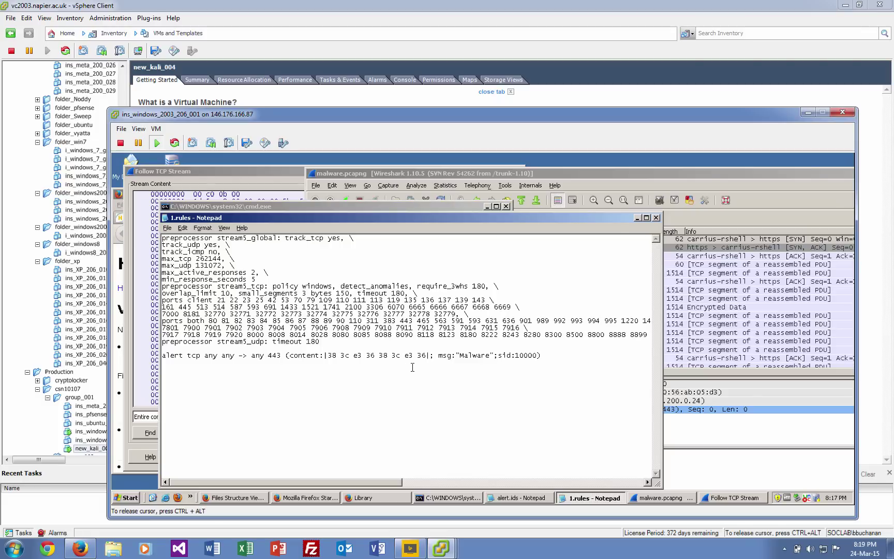
Wrap the |38 3c e3 36 38 3c e3 36| content in double quotes, save 1.rules, and rerun Snort.
left_click(325, 355)
type("\"")
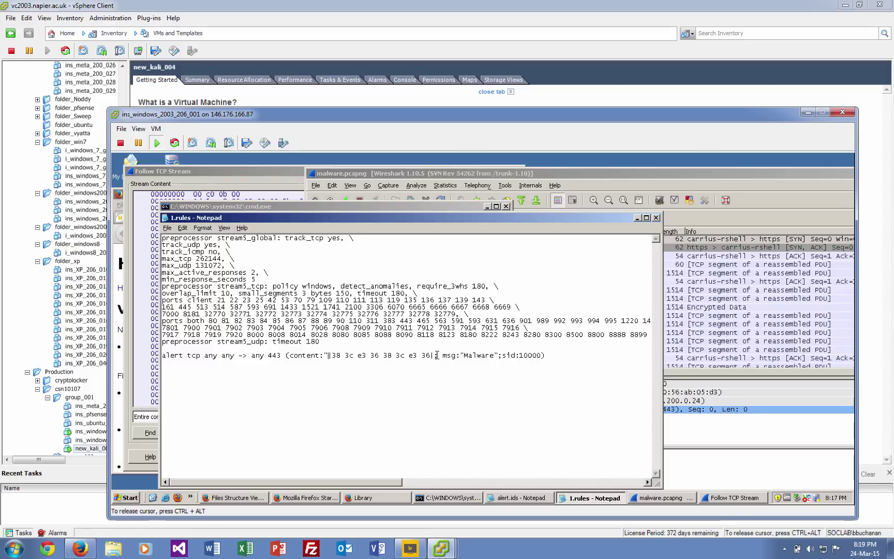
left_click(436, 355)
type("\"")
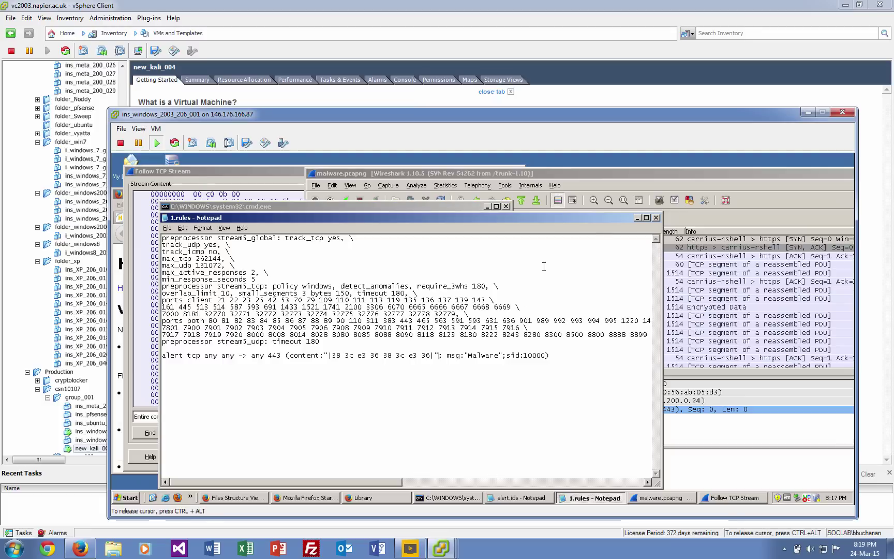
left_click(656, 217)
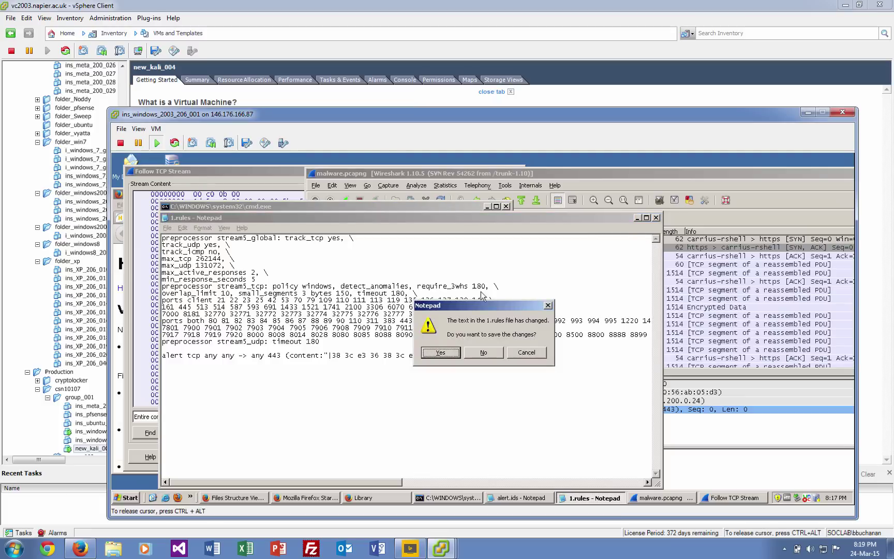
left_click(441, 352)
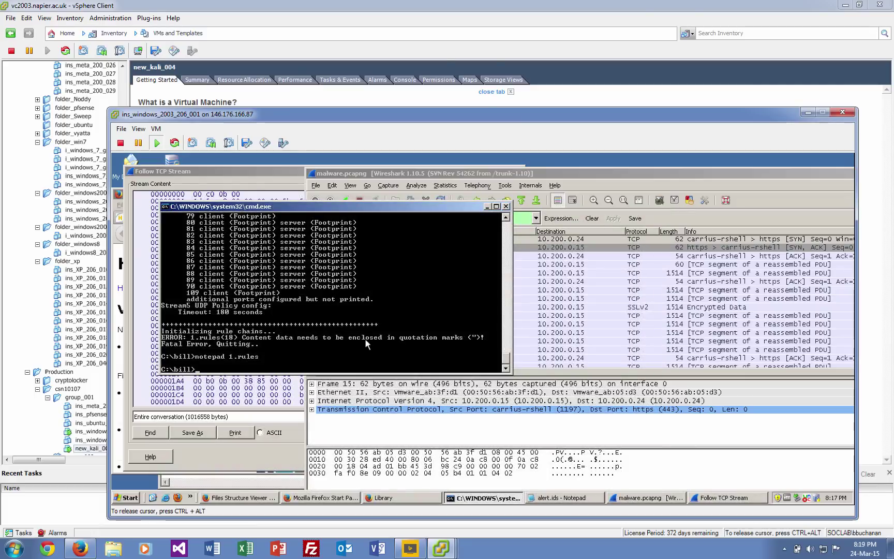
key("Up")
key("Up")
key("Return")
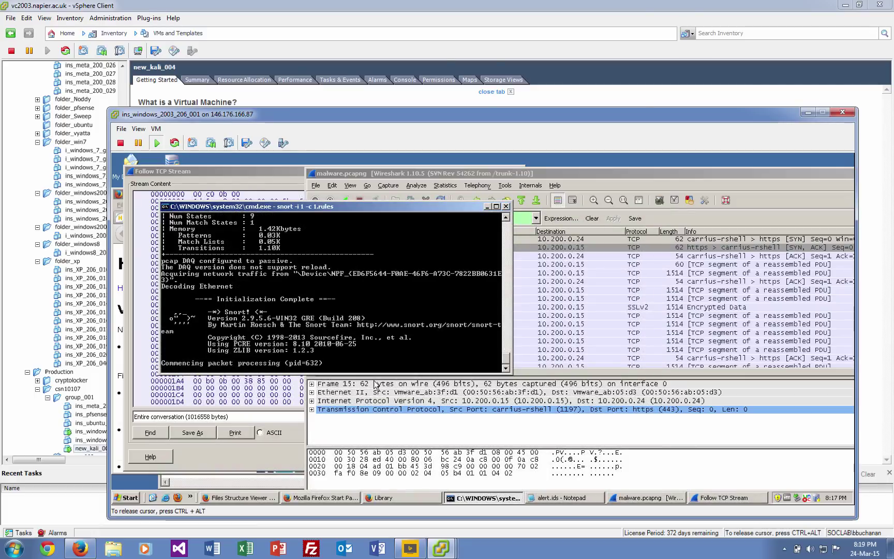
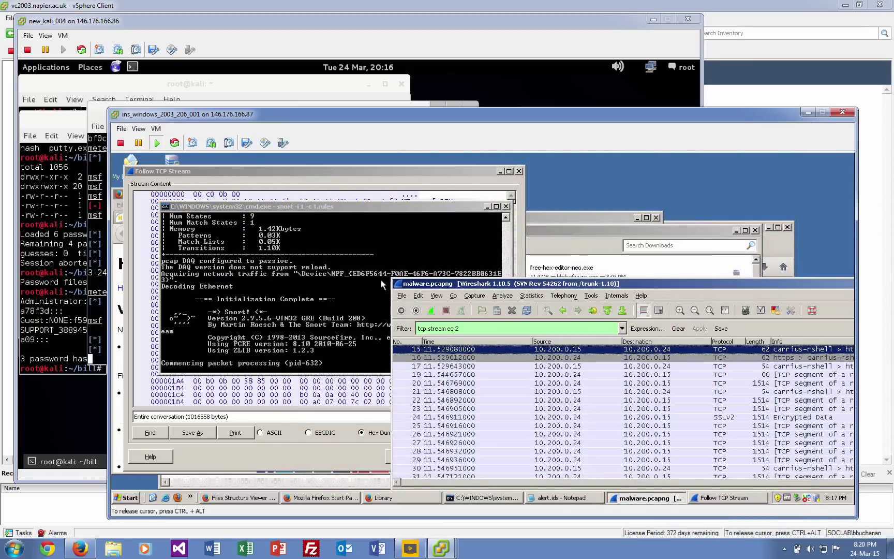
key("alt+F4")
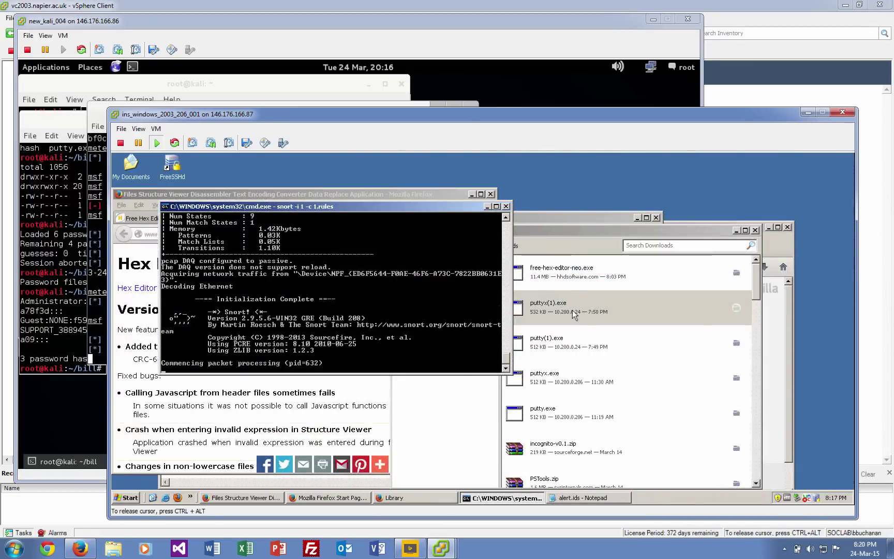
Close Wireshark and launch the downloaded puttyx(1).exe from the Firefox Library, allowing it to run.
left_click(572, 315)
double_click(572, 316)
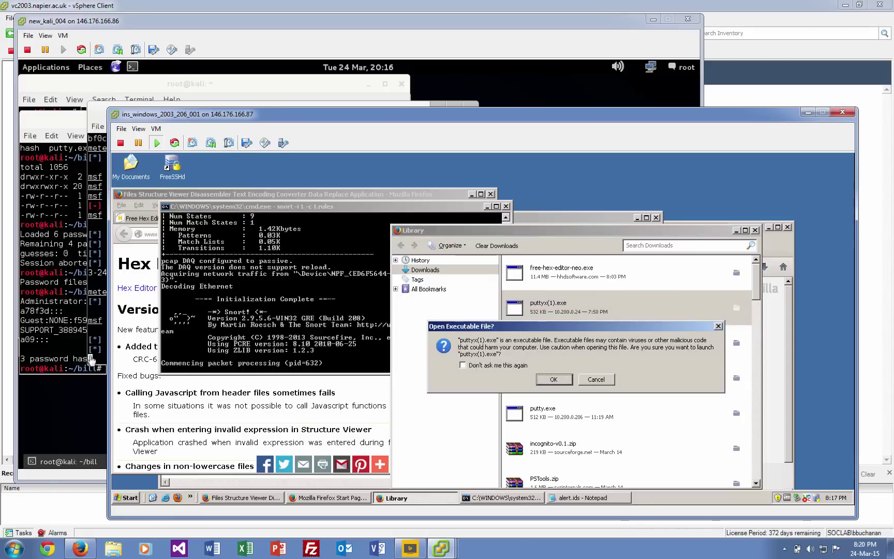
left_click(563, 382)
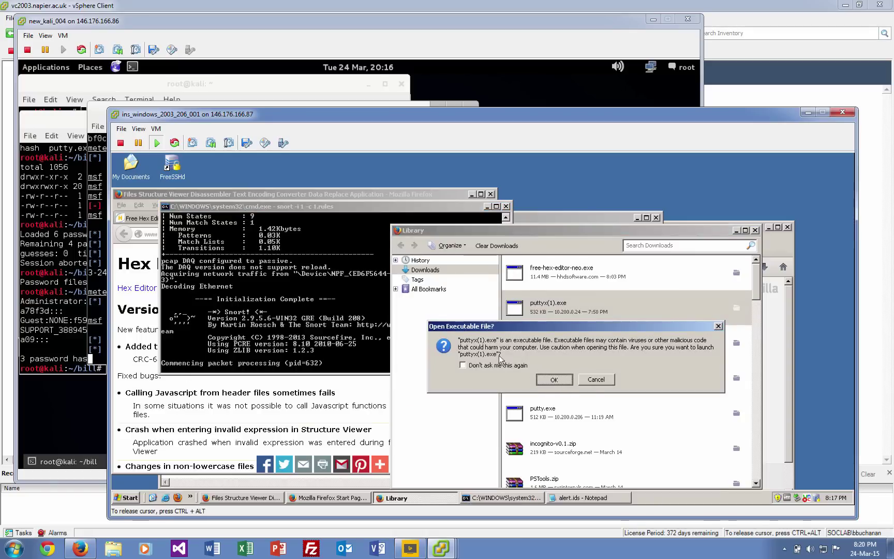
left_click(517, 336)
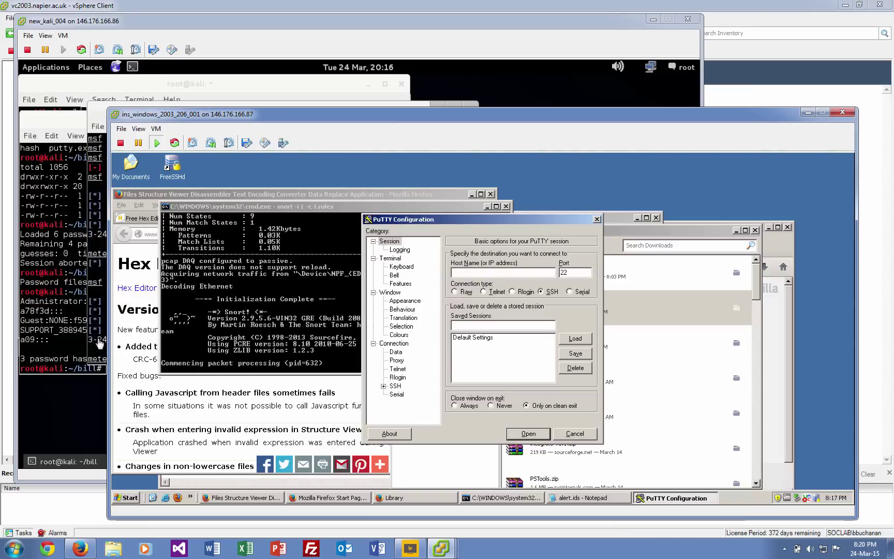
Cancel the PuTTY Configuration window and return to the Snort console.
left_click(567, 432)
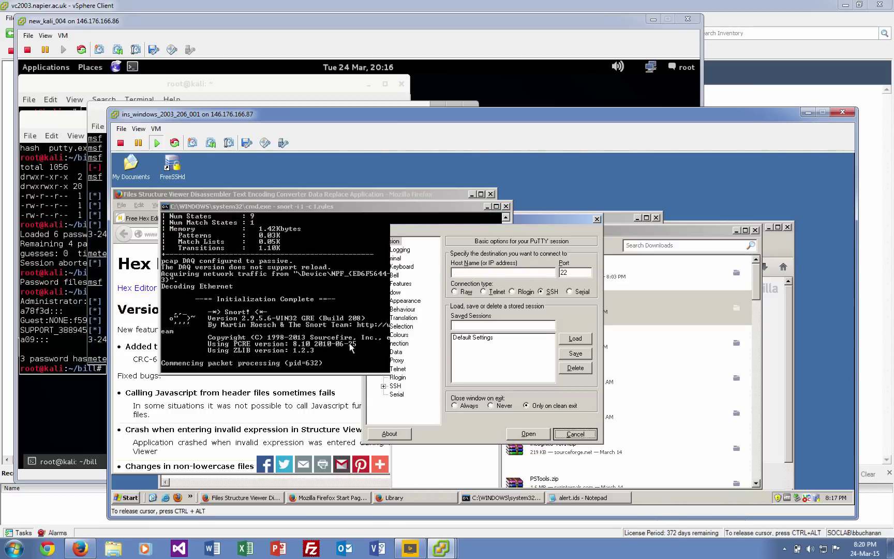
left_click(310, 310)
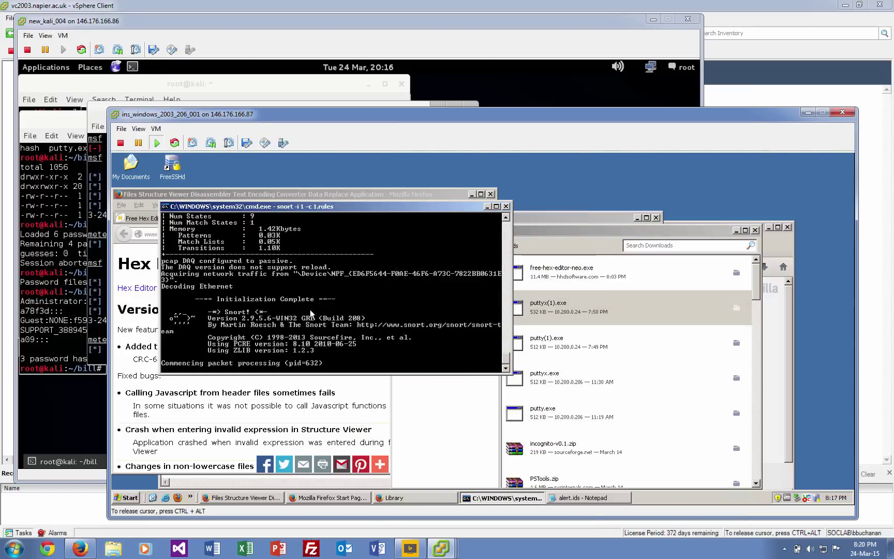
Stop Snort with Ctrl+C and review its statistics: 0 alerts, 1179 allowed, 5 stream sessions.
key("ctrl+c")
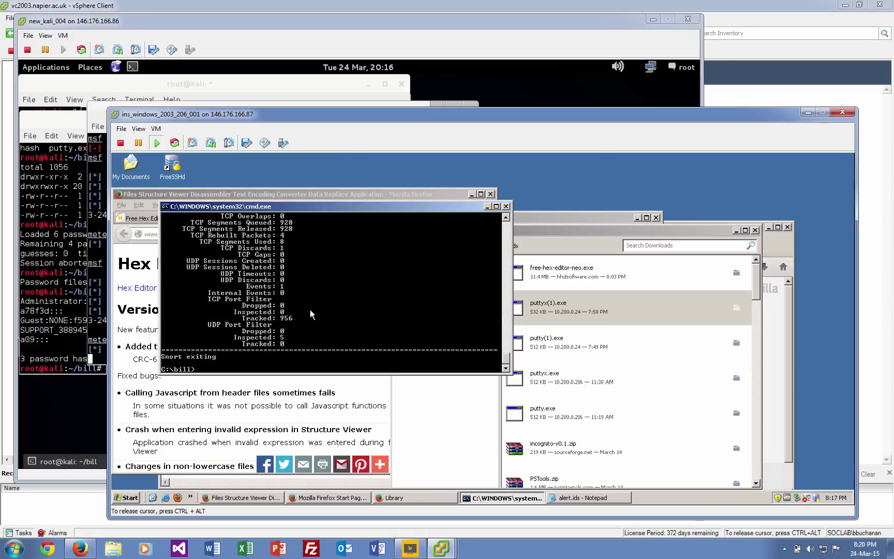
scroll(354, 315, "up", 10)
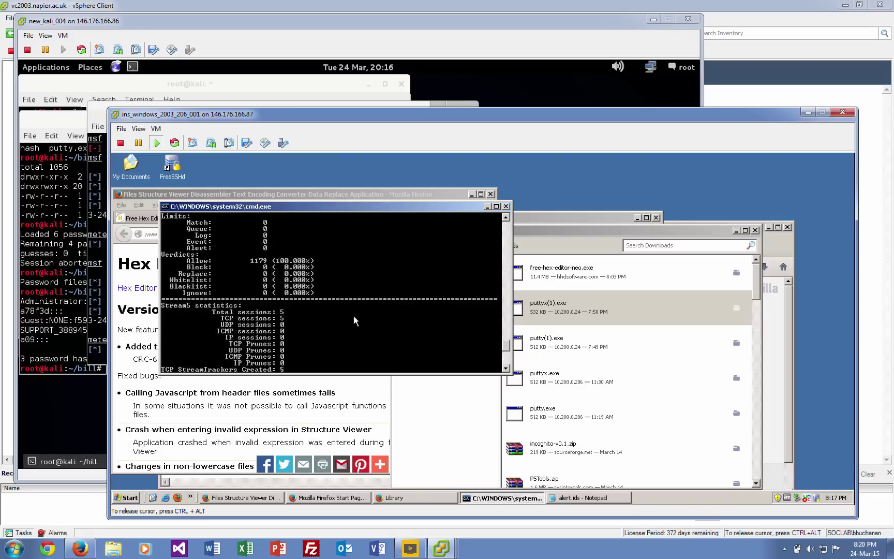
scroll(354, 316, "up", 3)
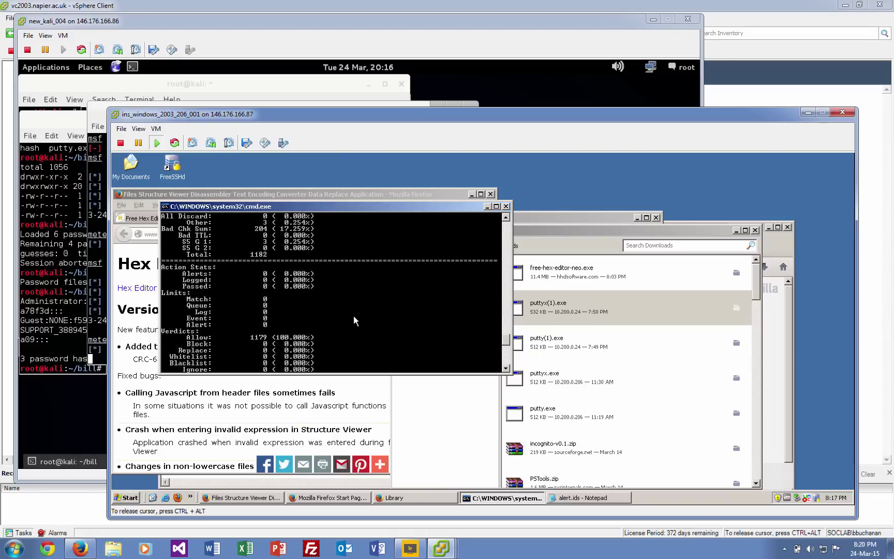
scroll(354, 318, "up", 5)
scroll(354, 317, "down", 6)
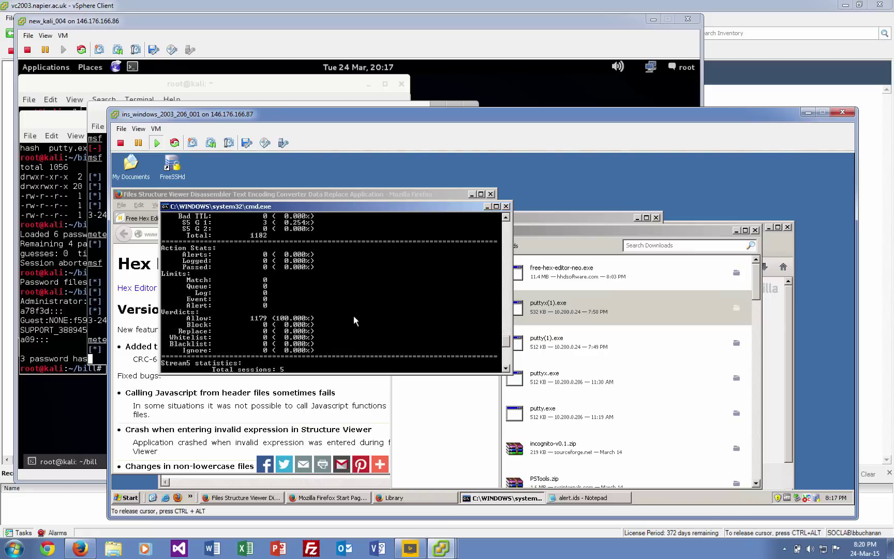
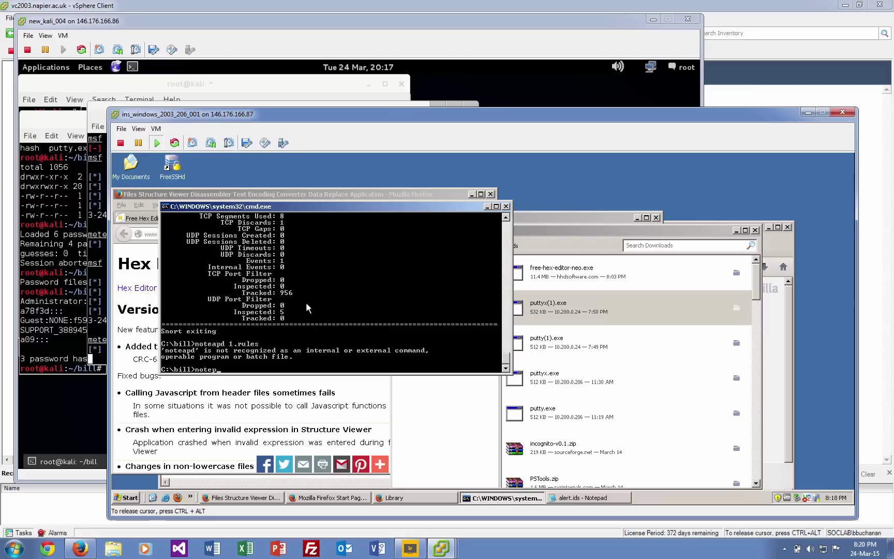
Open 1.rules in Notepad by running notepad 1.rules at the command prompt.
type("1.rules")
key("Return")
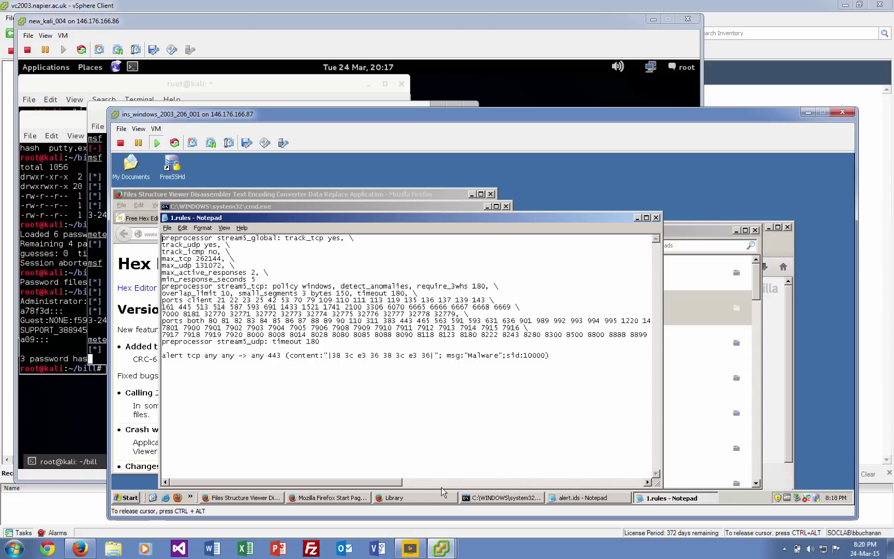
left_click(131, 498)
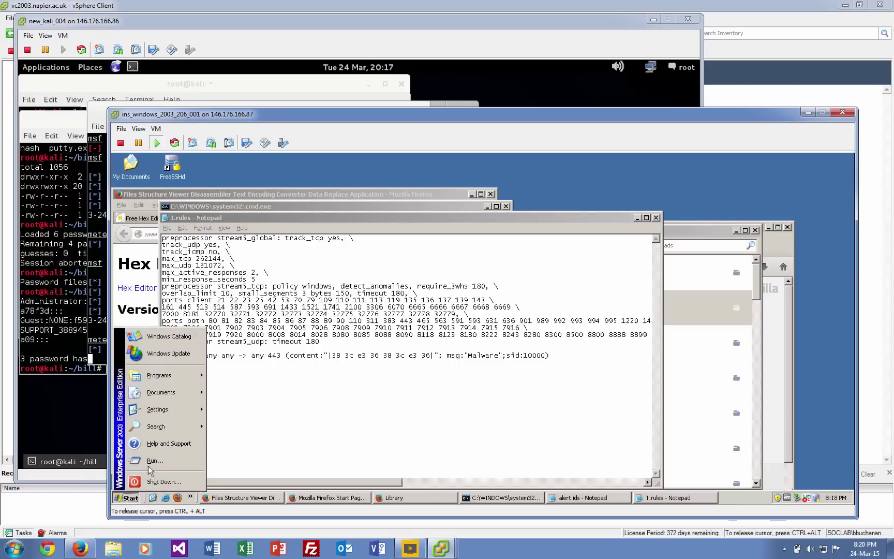
Launch Wireshark and open the recent capture malware.pcapng.
left_click(152, 460)
type("wire")
key("Down")
key("Return")
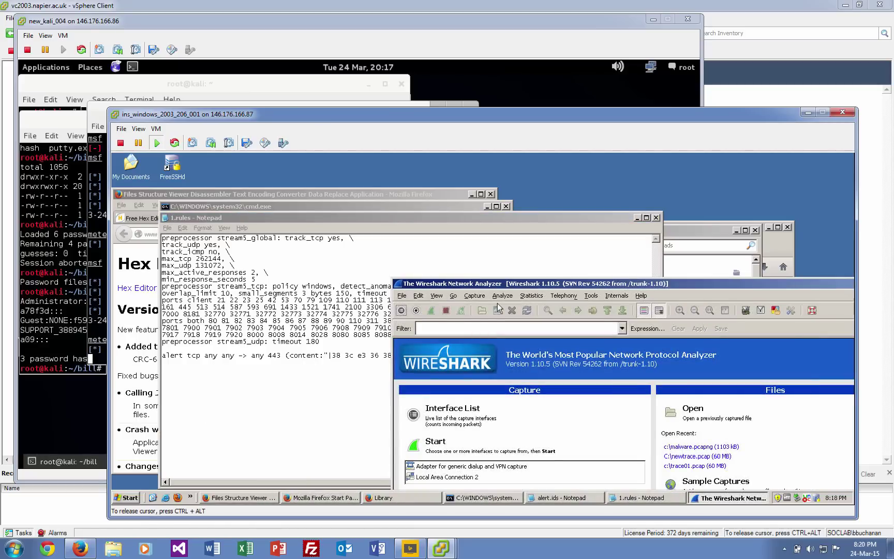
left_click(622, 331)
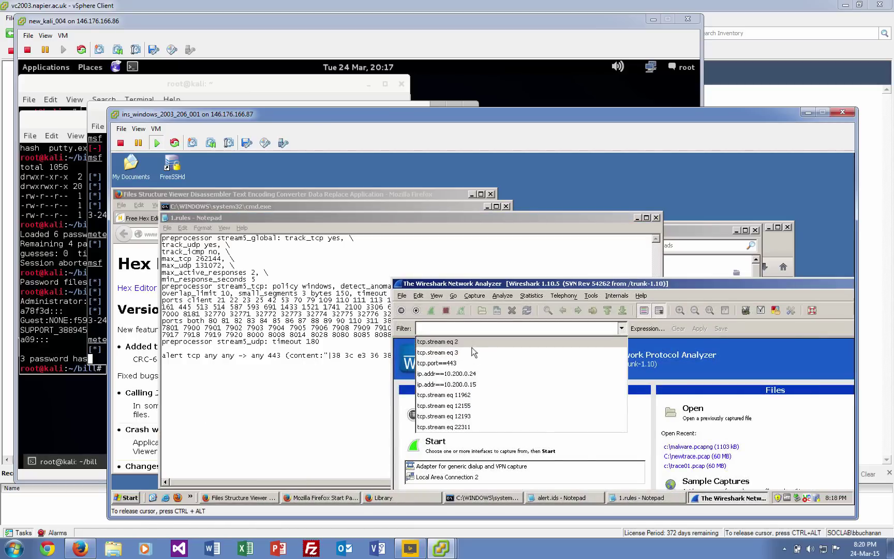
left_click(401, 299)
left_click(402, 296)
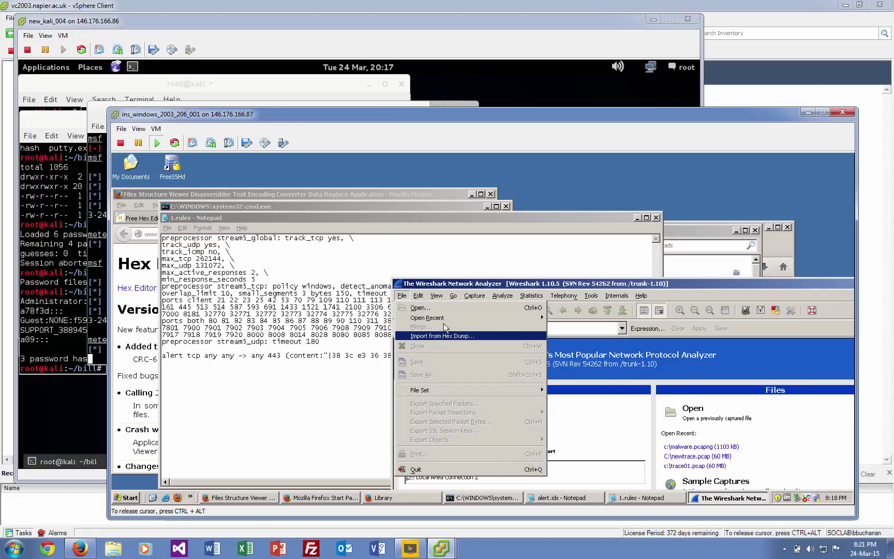
mouse_move(534, 319)
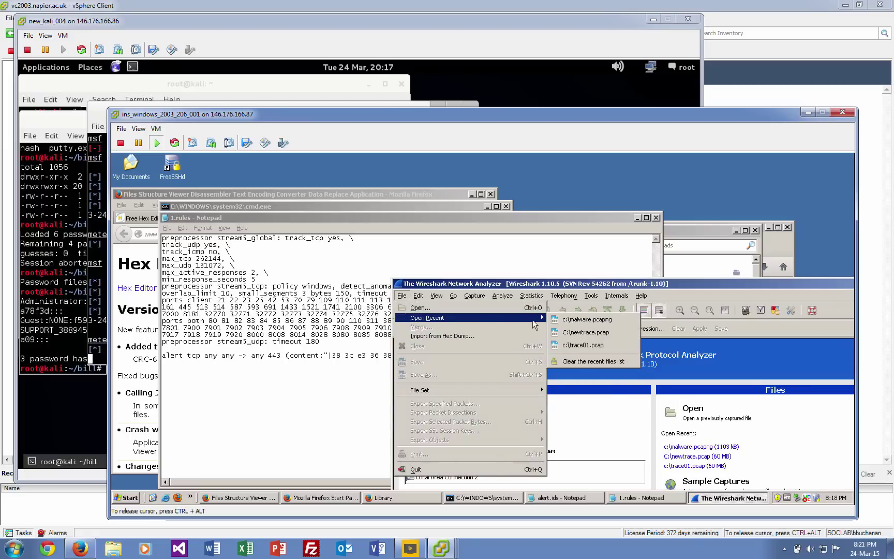
left_click(584, 319)
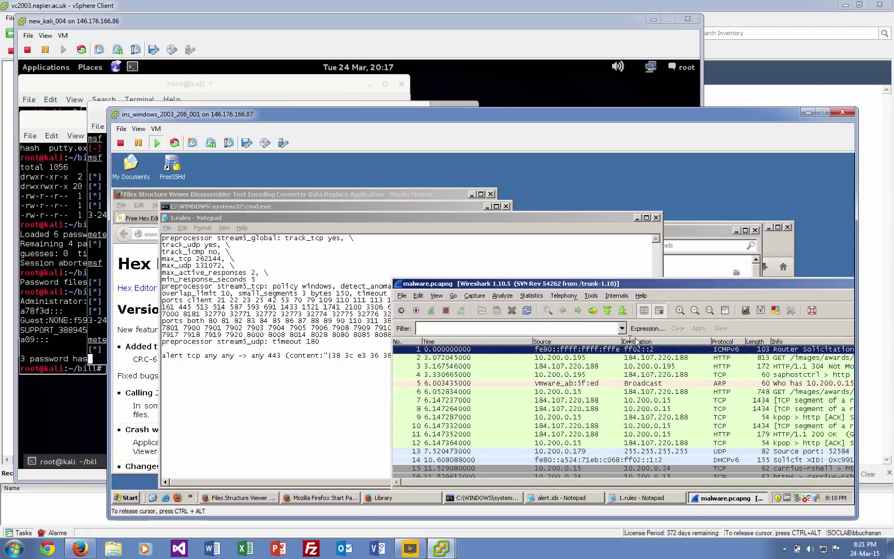
Filter the capture to tcp.port==443 and follow the TCP stream of the first packet.
left_click(576, 327)
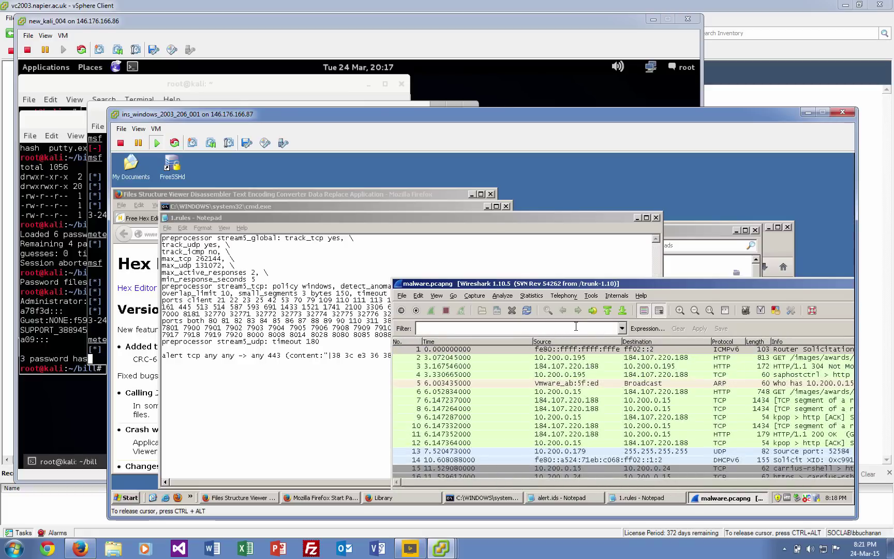
type("tcp")
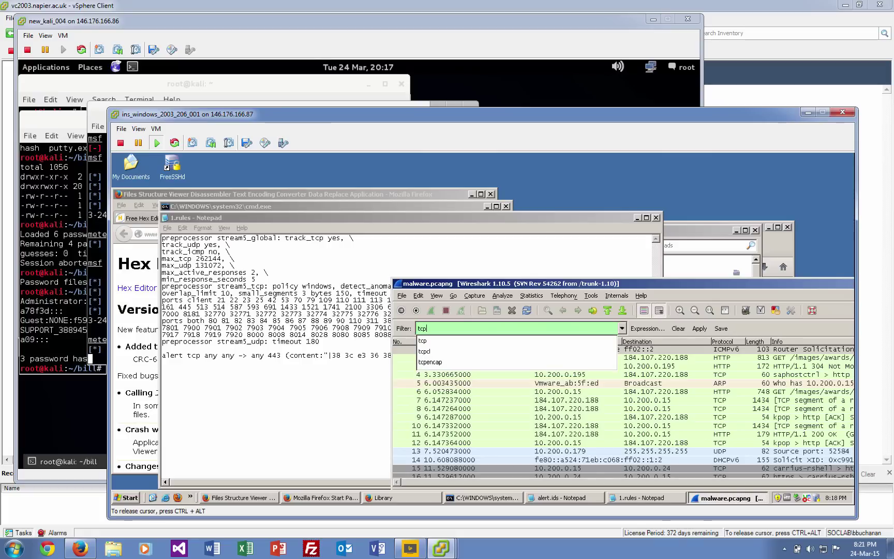
type(".port")
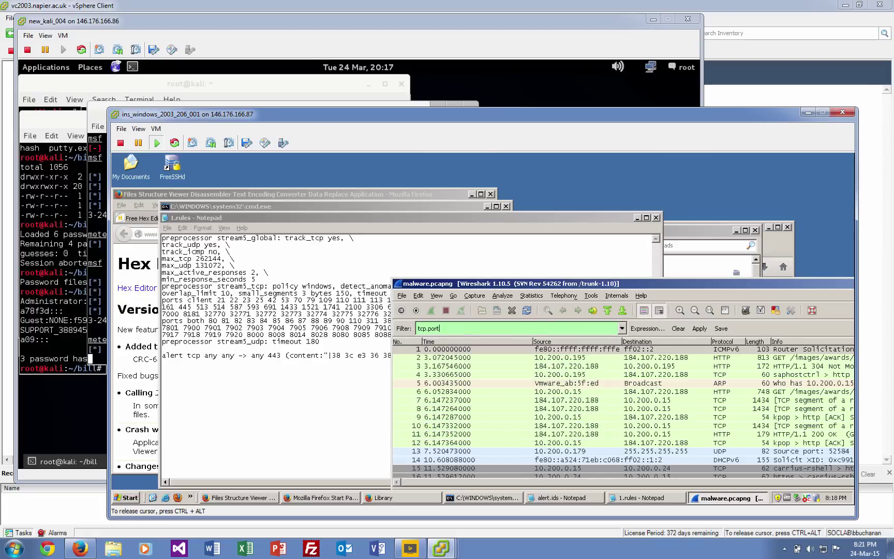
type("==443")
key("Return")
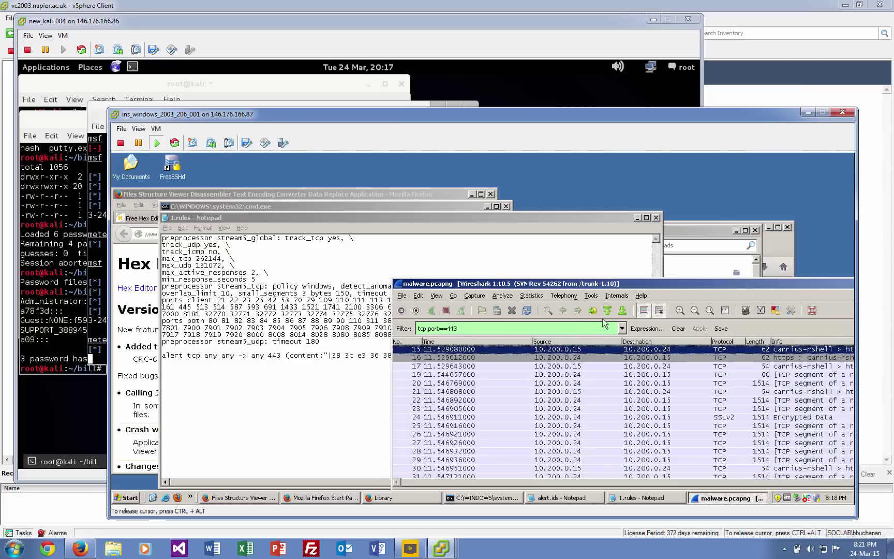
left_click_drag(606, 286, 529, 200)
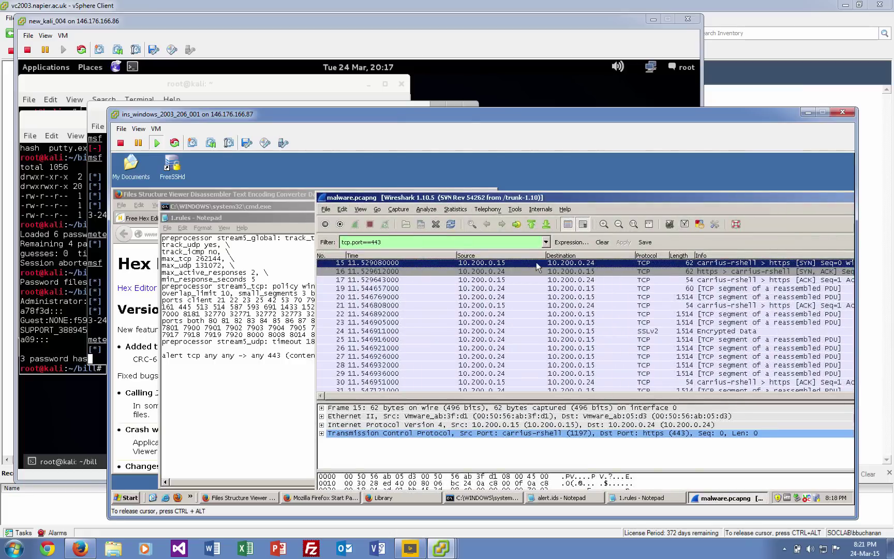
right_click(537, 266)
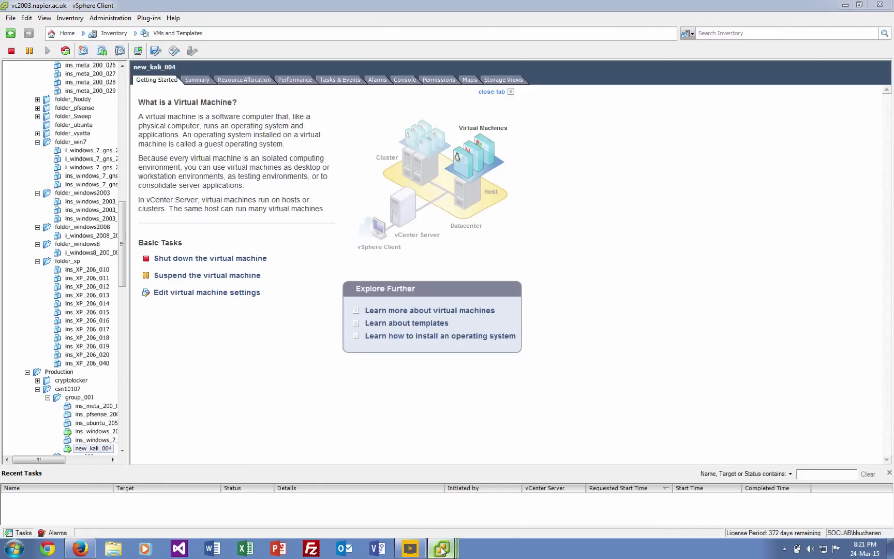
mouse_move(441, 548)
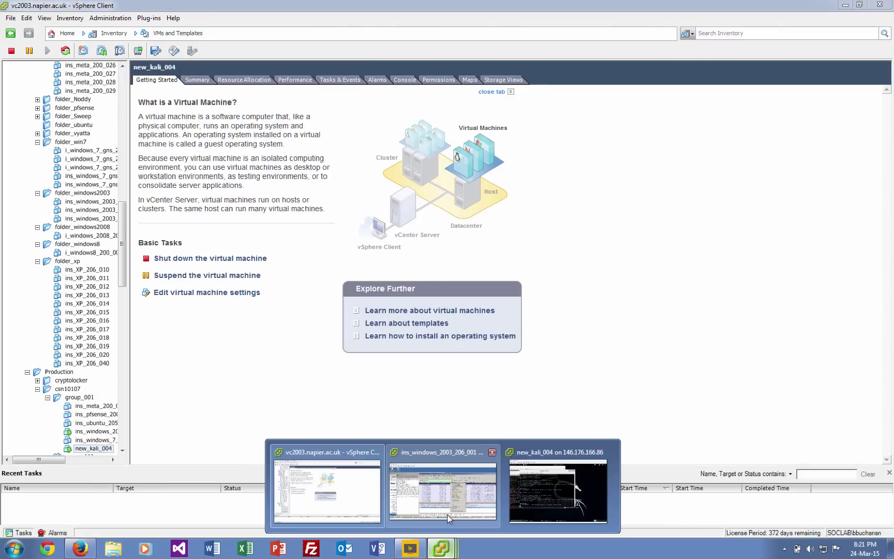
left_click(446, 500)
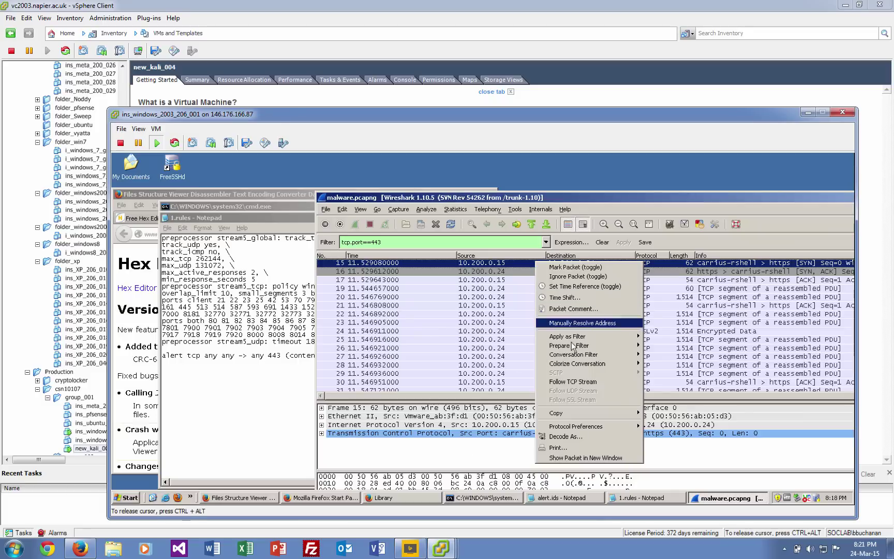
left_click(574, 382)
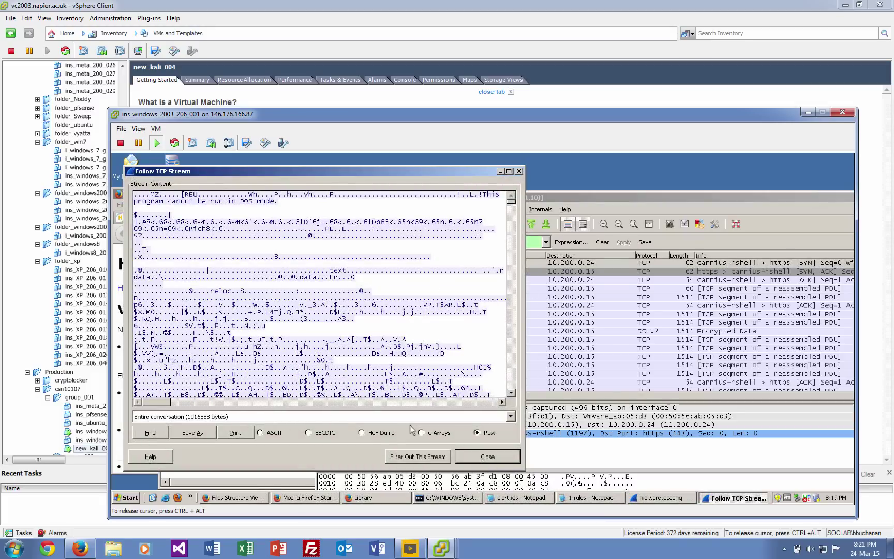
left_click(363, 436)
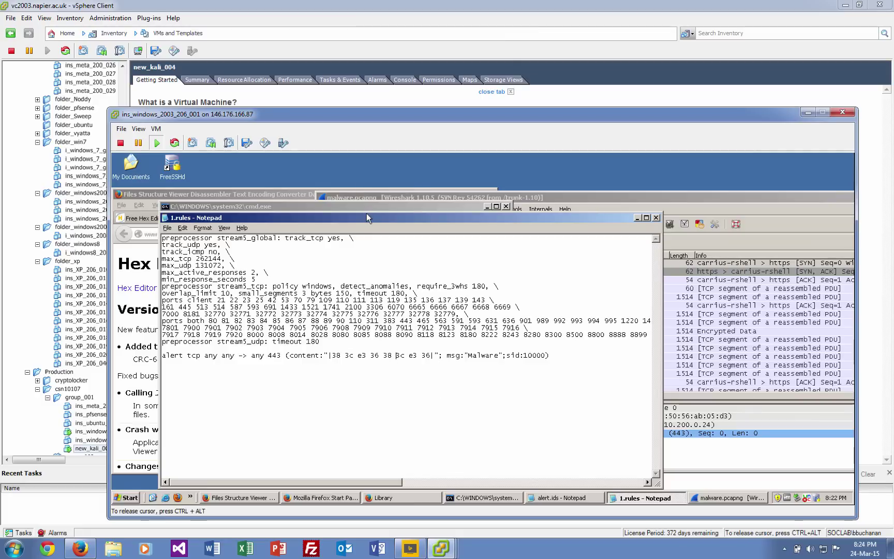
Follow packet 15's TCP stream and place its content window beside 1.rules.
left_click_drag(368, 218, 458, 290)
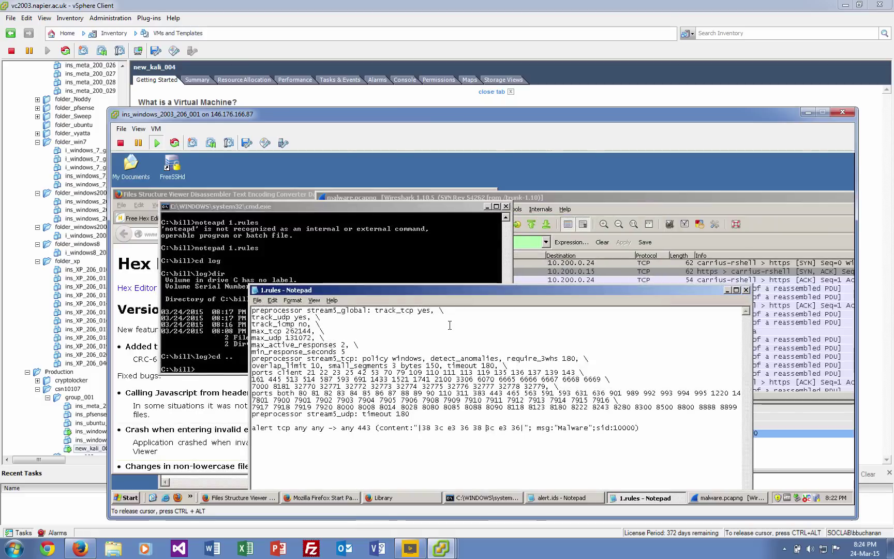
left_click(563, 199)
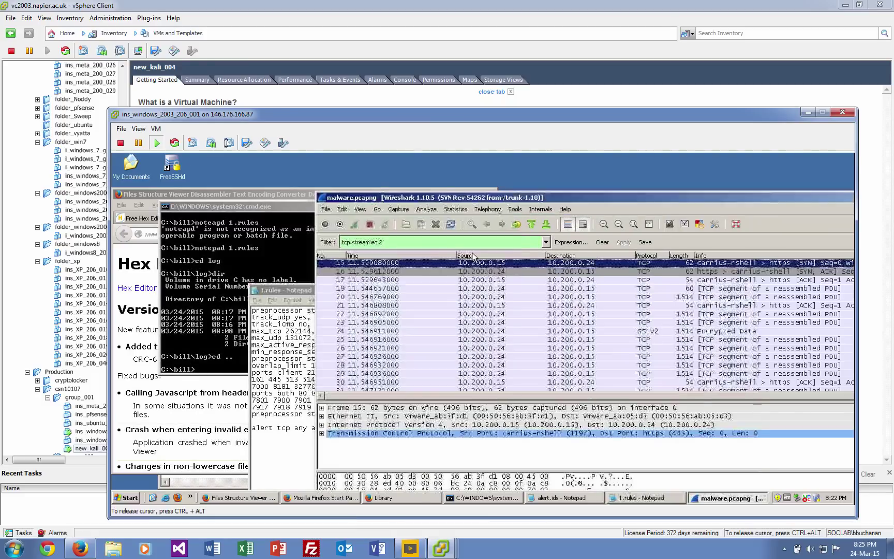
right_click(474, 266)
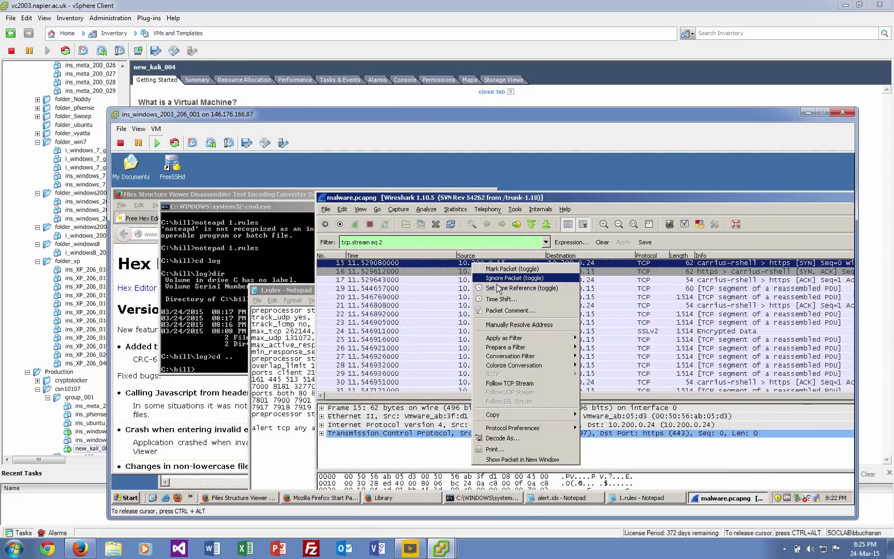
left_click(501, 389)
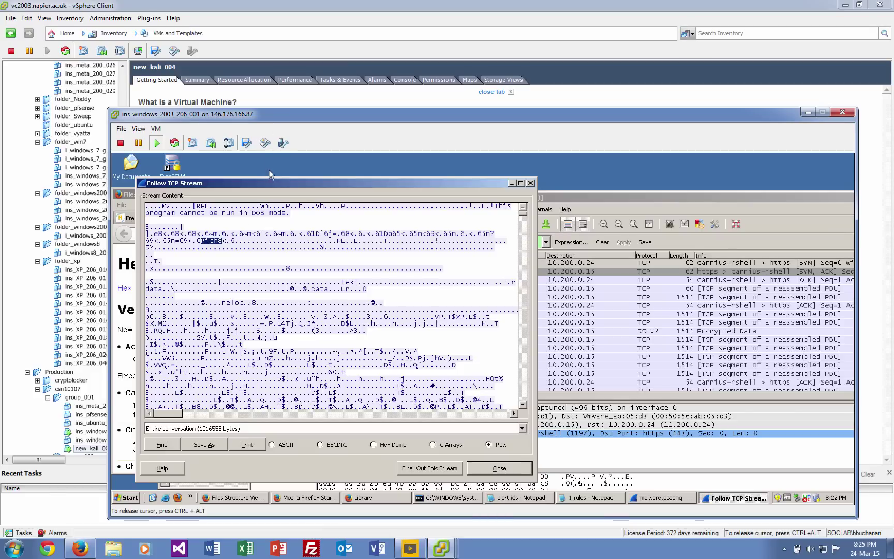
left_click_drag(268, 182, 459, 191)
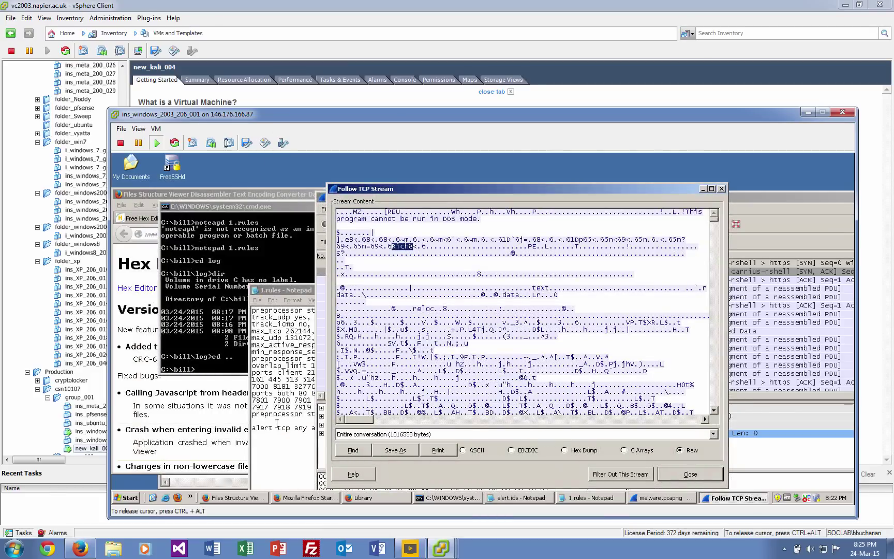
left_click(290, 439)
Replace the hex bytes in the port 443 rule's content match with Rich8.
left_click_drag(524, 429, 426, 429)
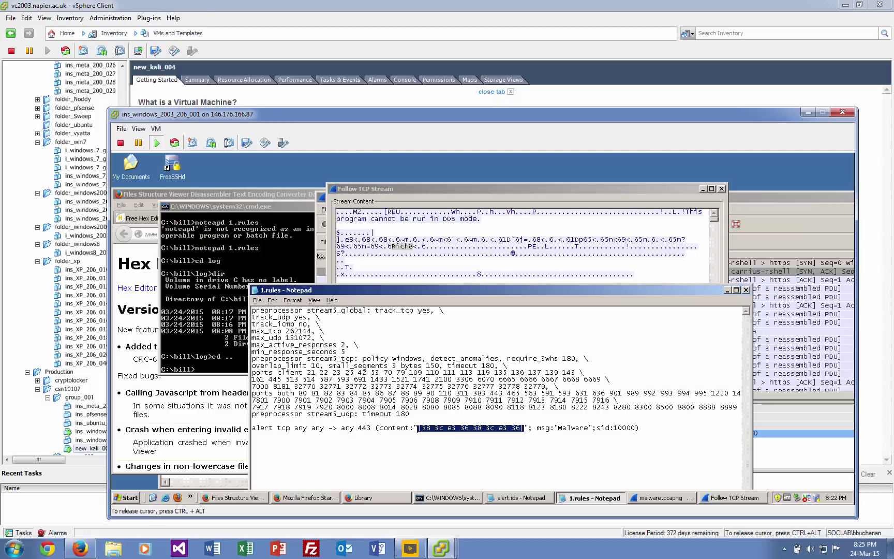
type("Rich8")
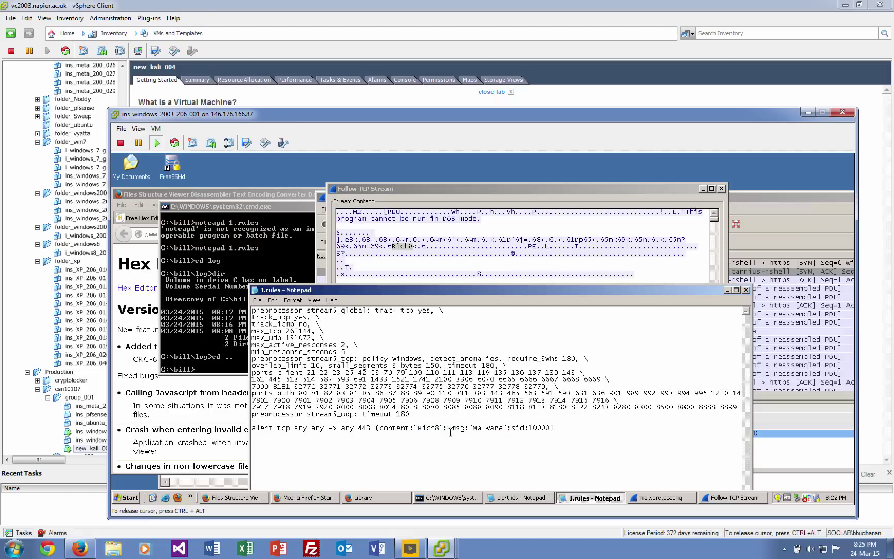
left_click(756, 205)
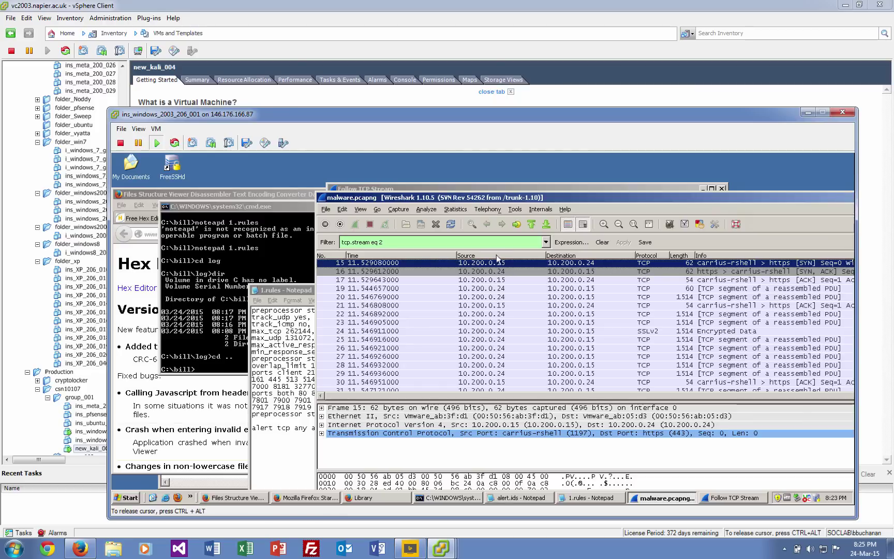
Read packet 15's followed TCP stream content, then close it and enlarge the packet details pane.
right_click(525, 262)
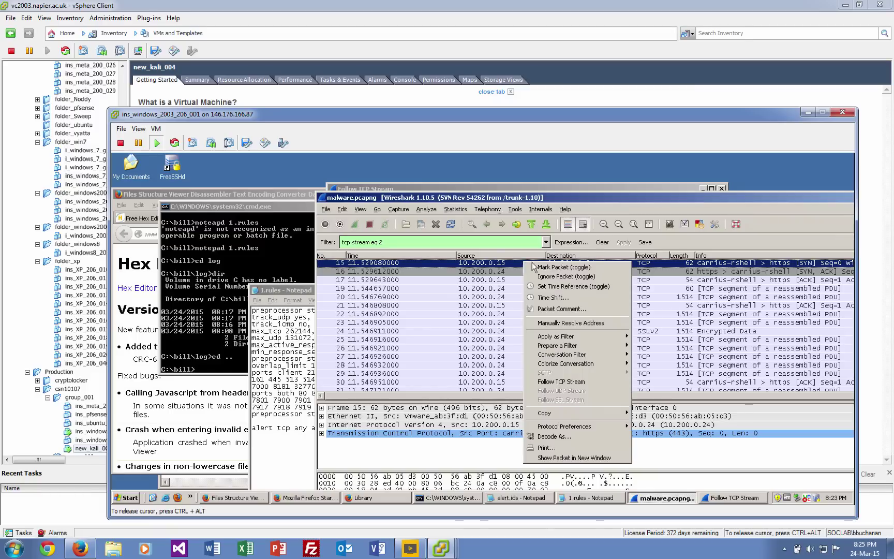
left_click(560, 381)
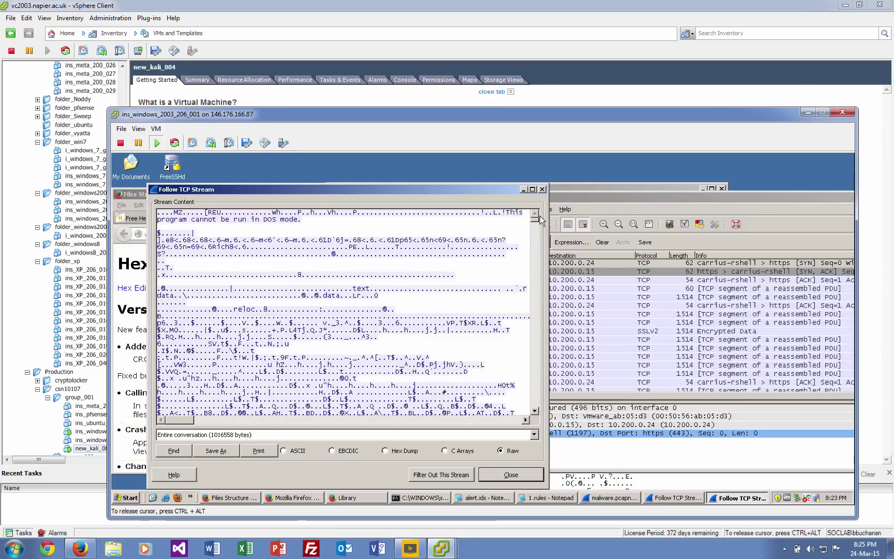
left_click(542, 189)
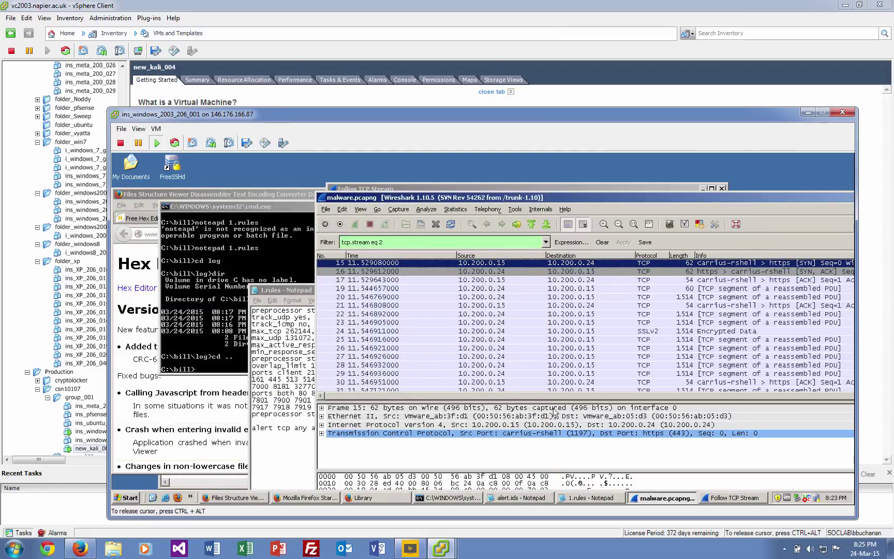
left_click_drag(556, 400, 554, 351)
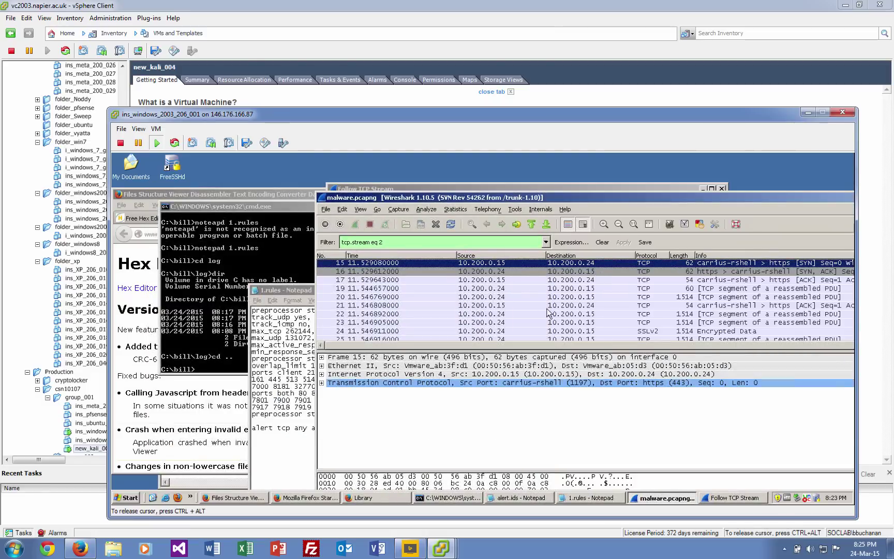
Select frame 17, expand its TCP details and locate the leading bytes 00 50 56 in the hex view.
left_click(554, 280)
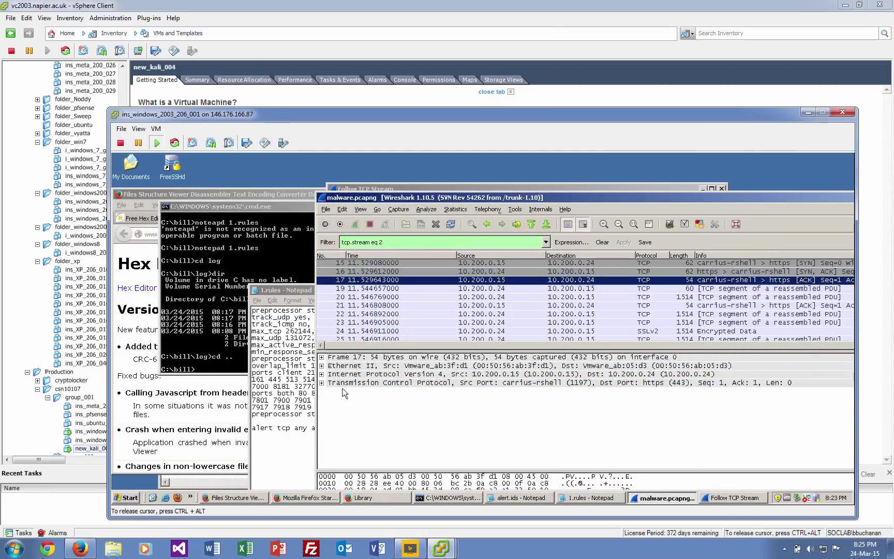
left_click(325, 383)
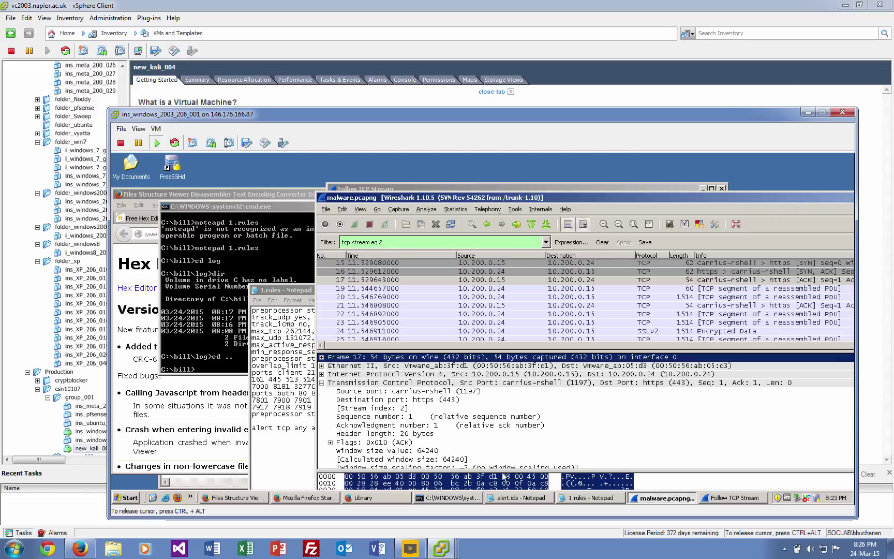
left_click_drag(503, 470, 503, 404)
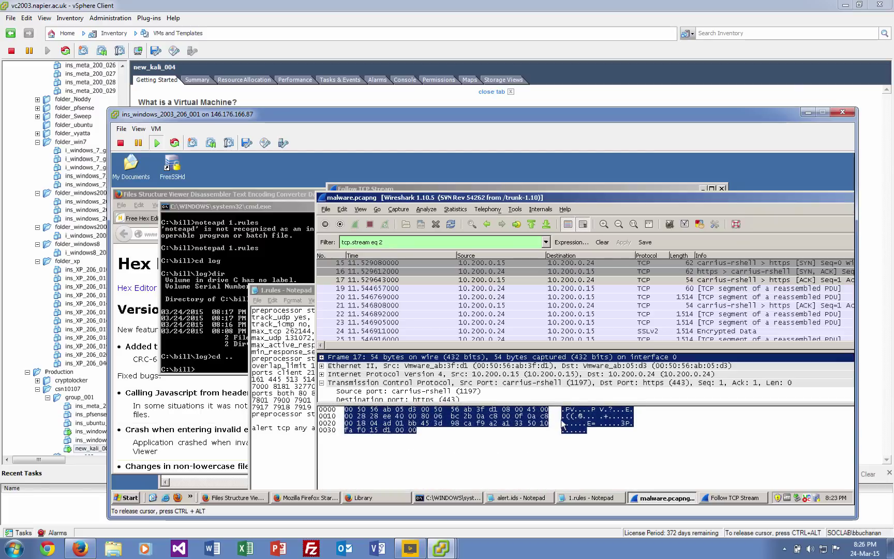
left_click(382, 413)
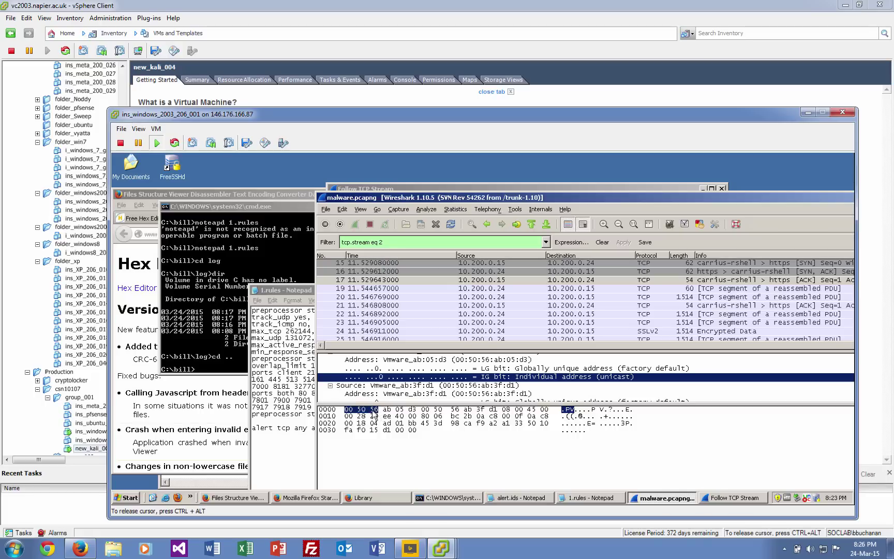
right_click(372, 411)
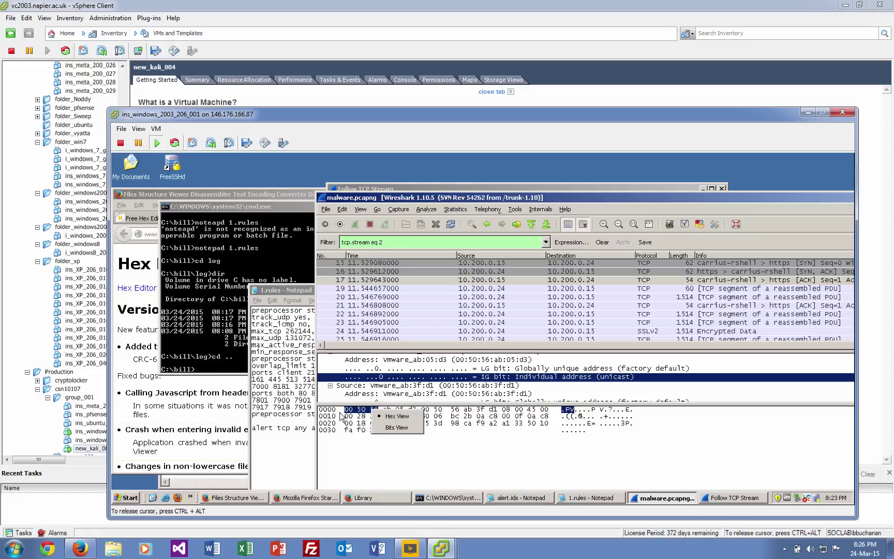
left_click(361, 414)
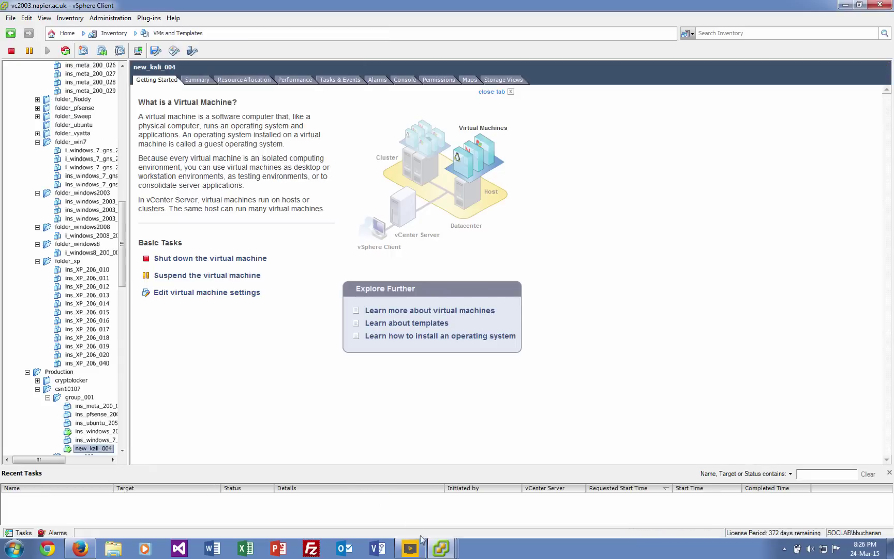
mouse_move(444, 553)
left_click(446, 505)
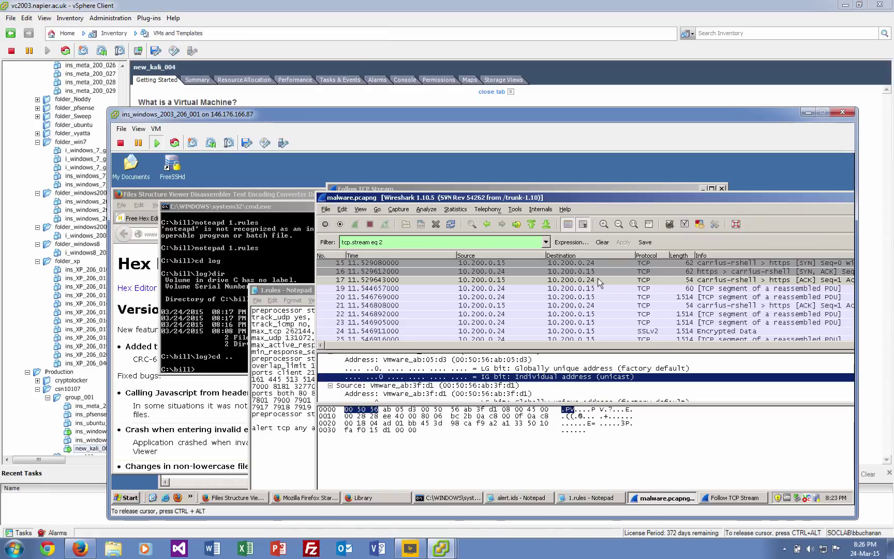
left_click_drag(549, 402, 549, 437)
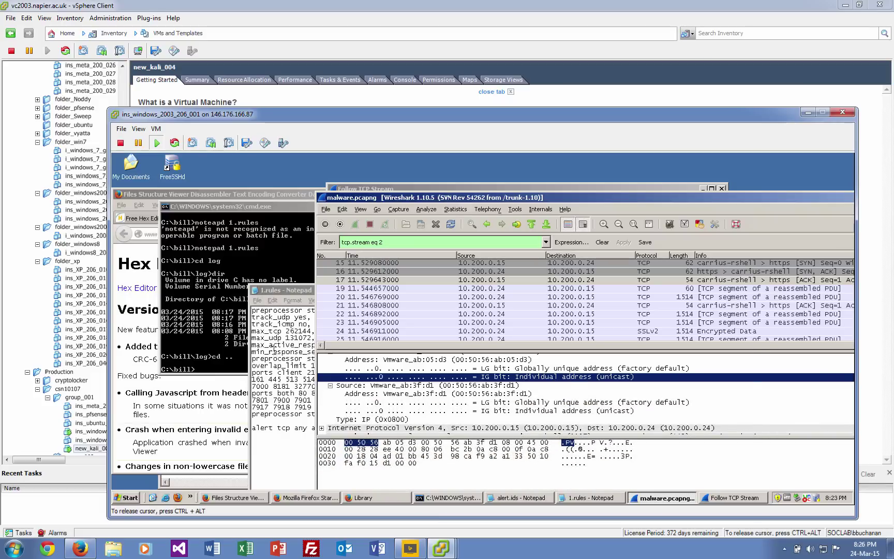
left_click(279, 366)
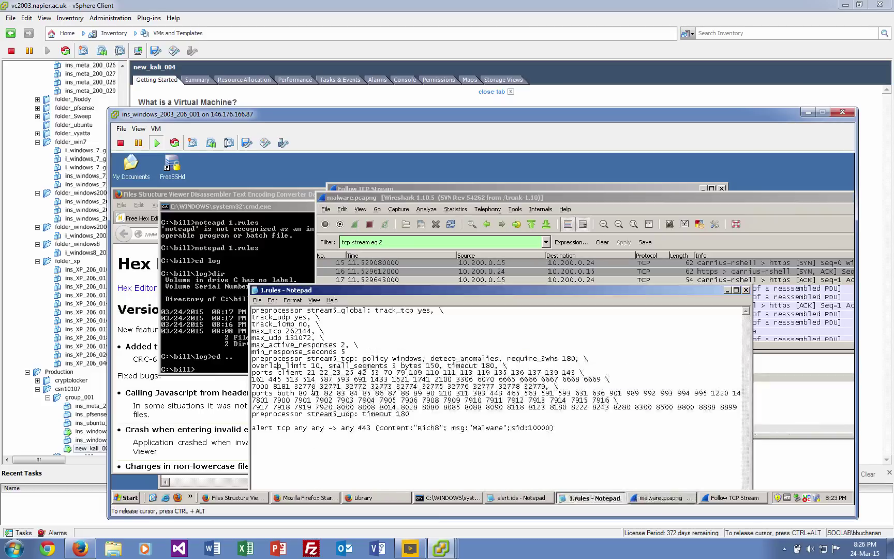
Change the rule's content match from Rich8 to hex | 00 50 56 and save 1.rules while closing Notepad.
double_click(433, 429)
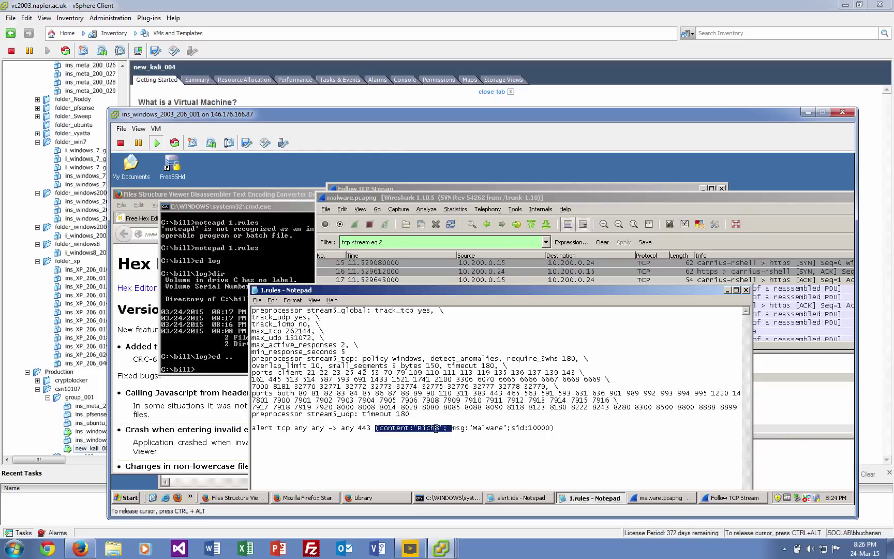
left_click(441, 429)
key("BackSpace")
key("BackSpace")
key("BackSpace")
key("BackSpace")
key("BackSpace")
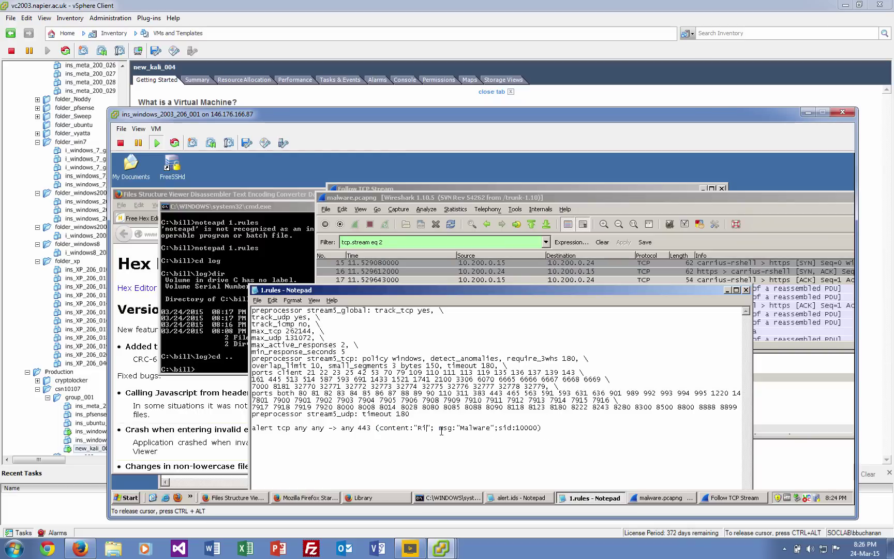
type("| ")
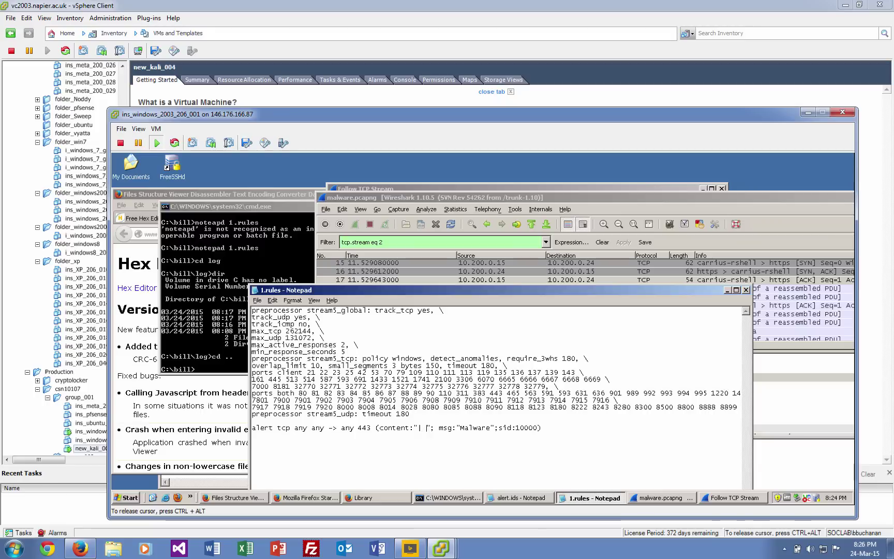
type("00 0")
type("5 |")
type("56")
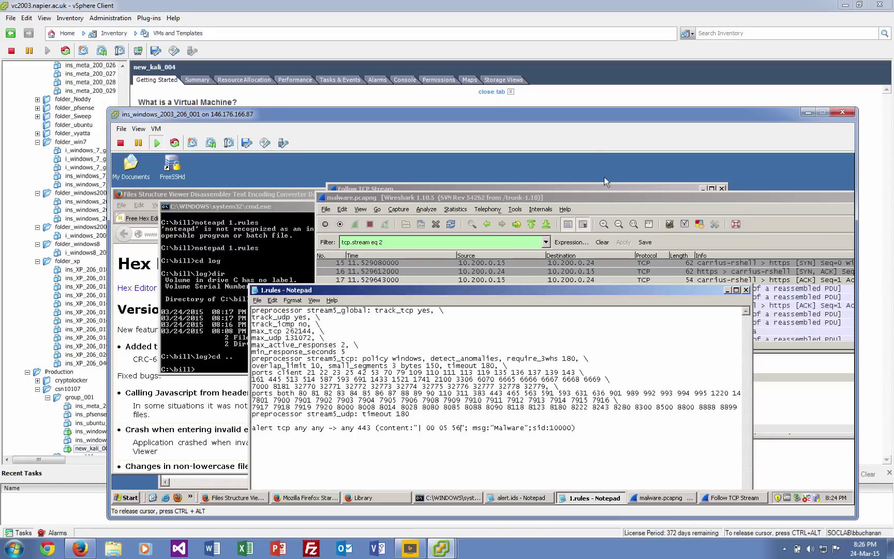
left_click(606, 197)
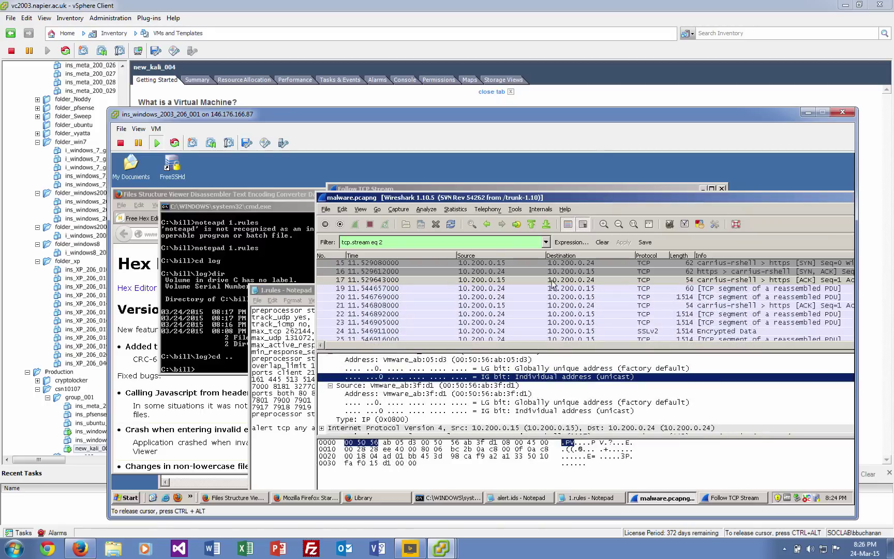
left_click(293, 292)
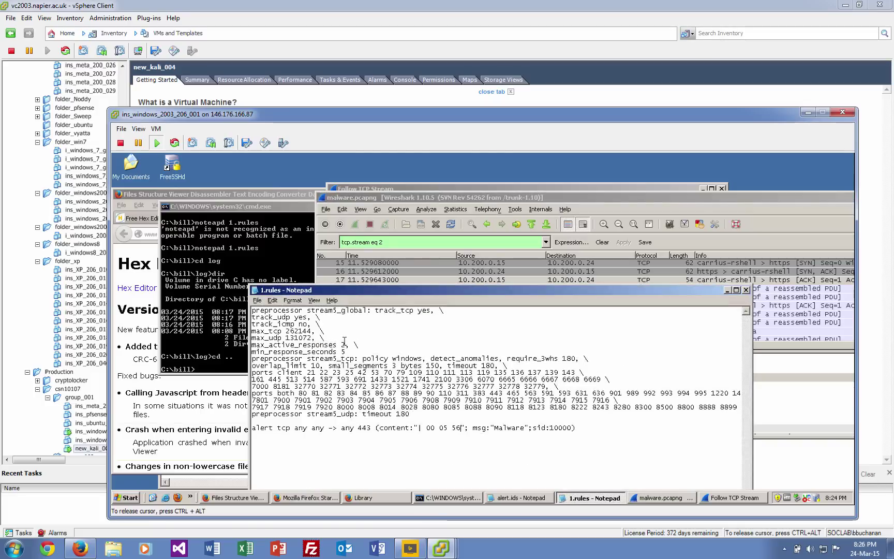
left_click(450, 431)
key("BackSpace")
key("BackSpace")
type("50")
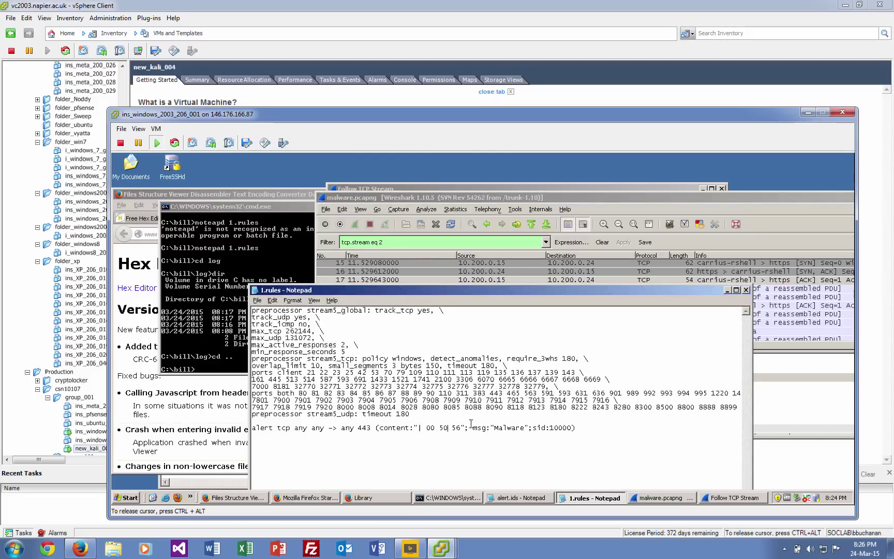
left_click(745, 290)
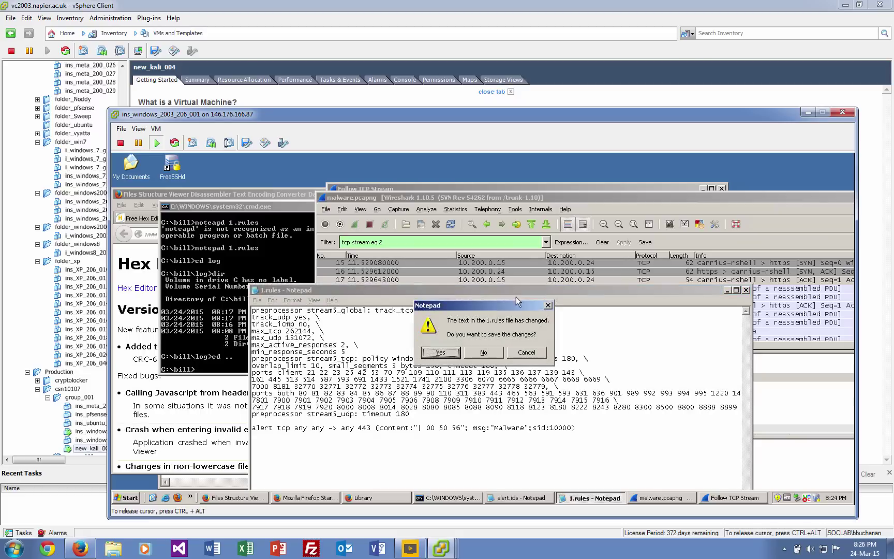
key("Return")
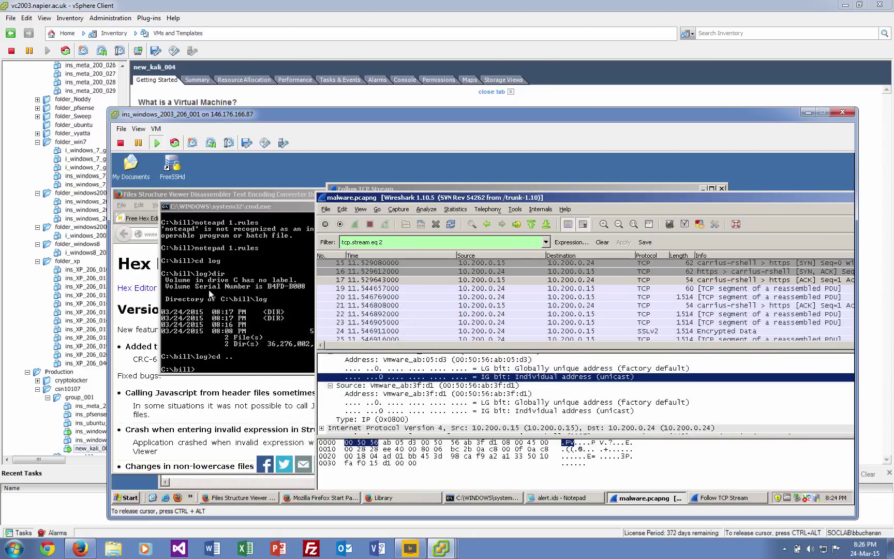
Recall the command snort -i 1 -c 1.rules at the C:\bill prompt.
left_click(216, 291)
type("notepad 1.rules")
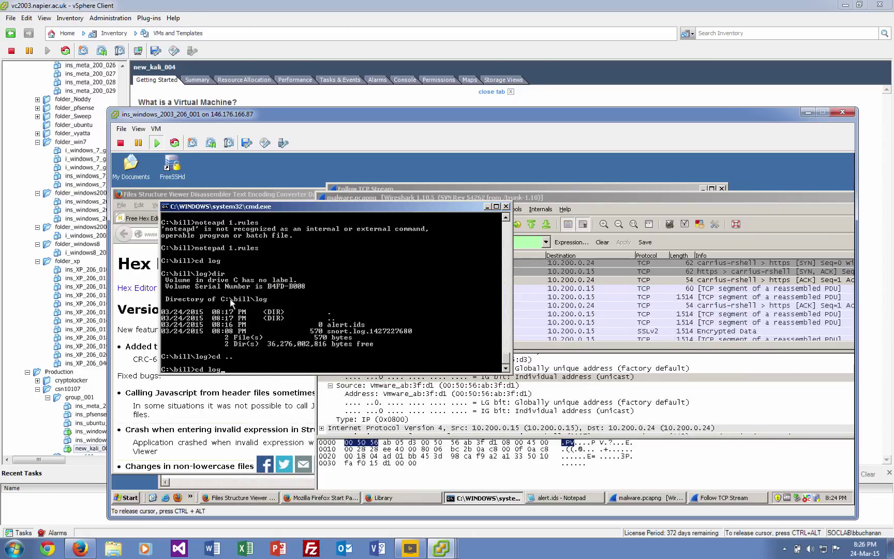
key("Up")
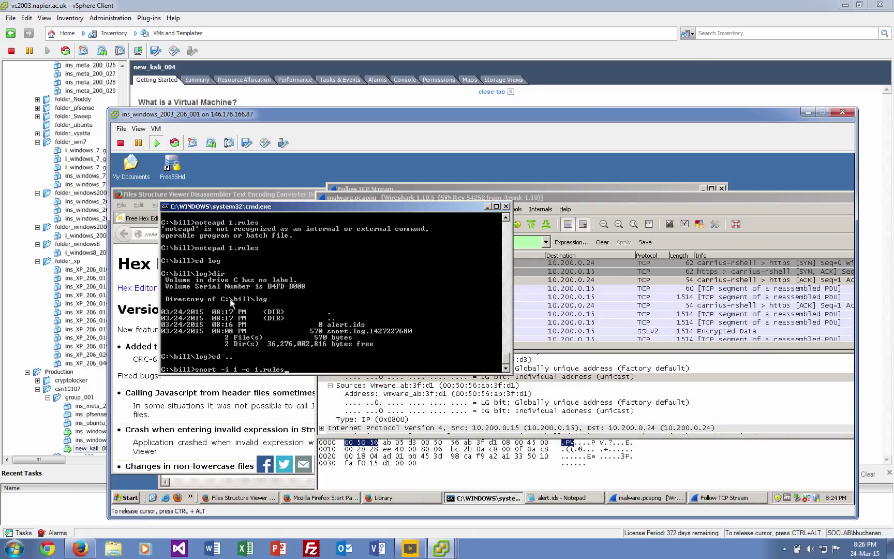
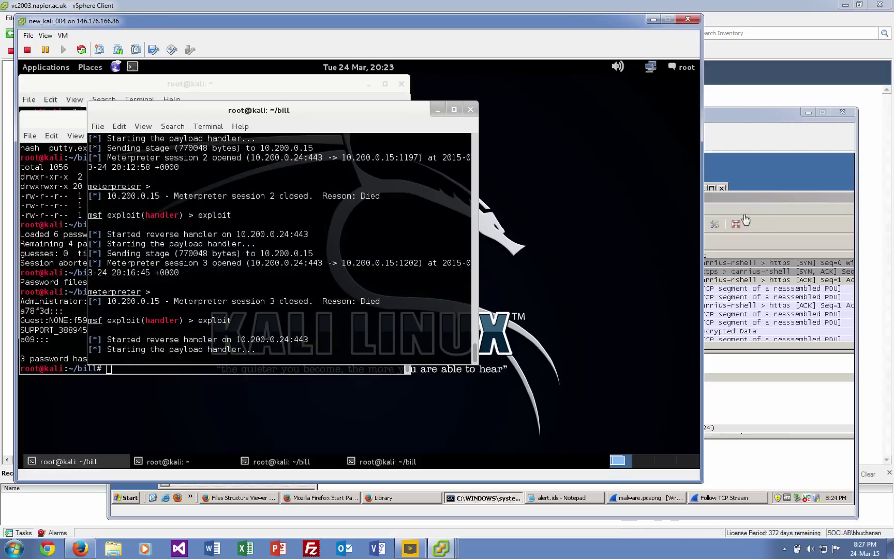
On the Windows VM, launch the downloaded puttyx(1).exe from Firefox's Downloads library.
left_click(775, 132)
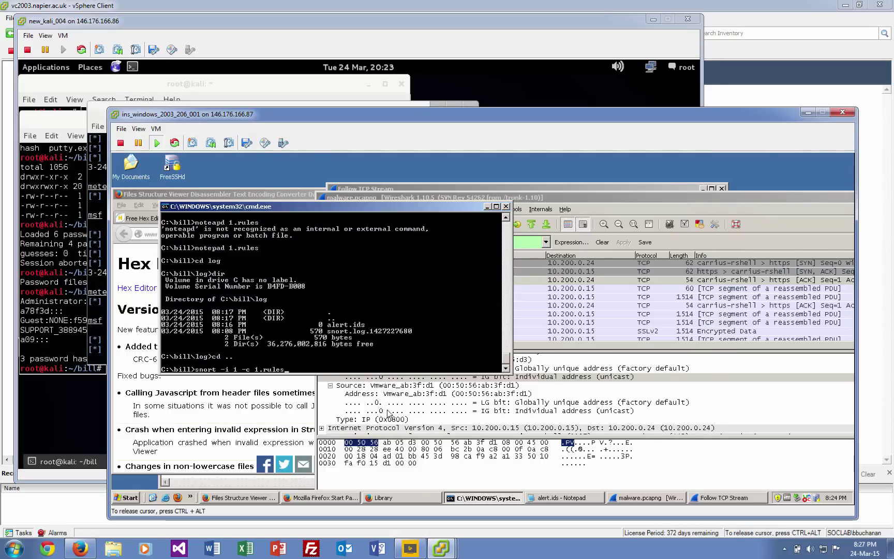
left_click(321, 497)
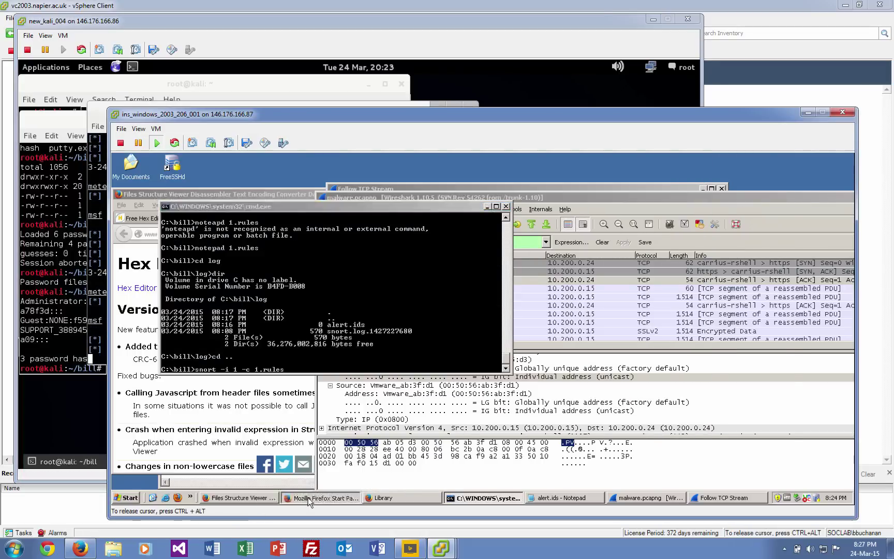
left_click(765, 269)
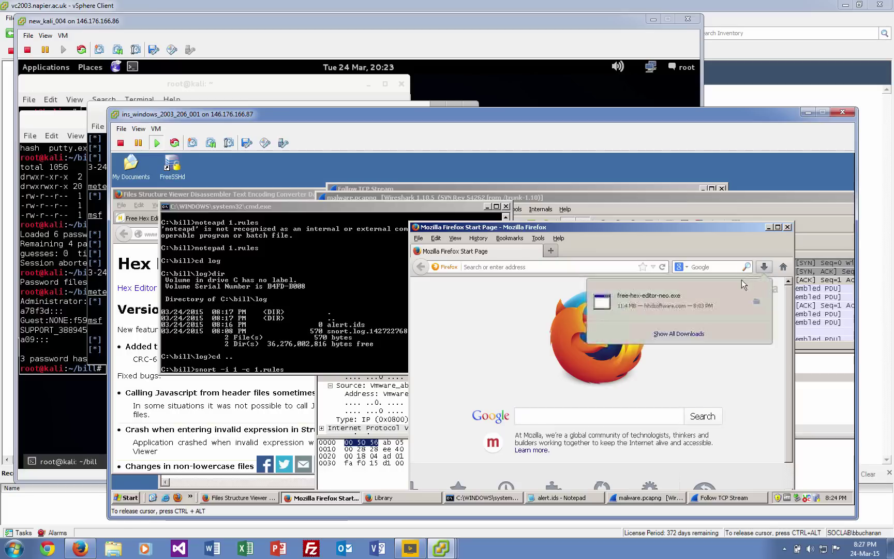
left_click(698, 337)
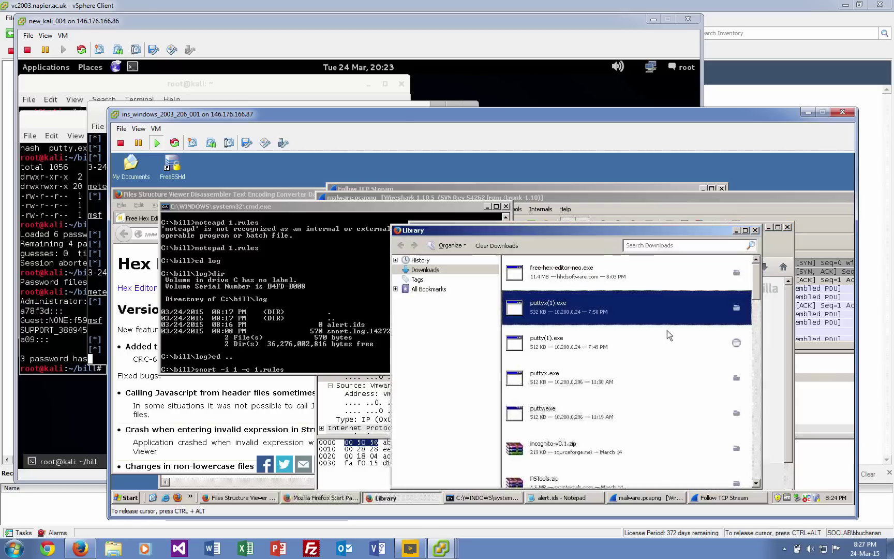
double_click(582, 307)
Recall the earlier command at the prompt to open 1.rules in Notepad.
left_click(385, 336)
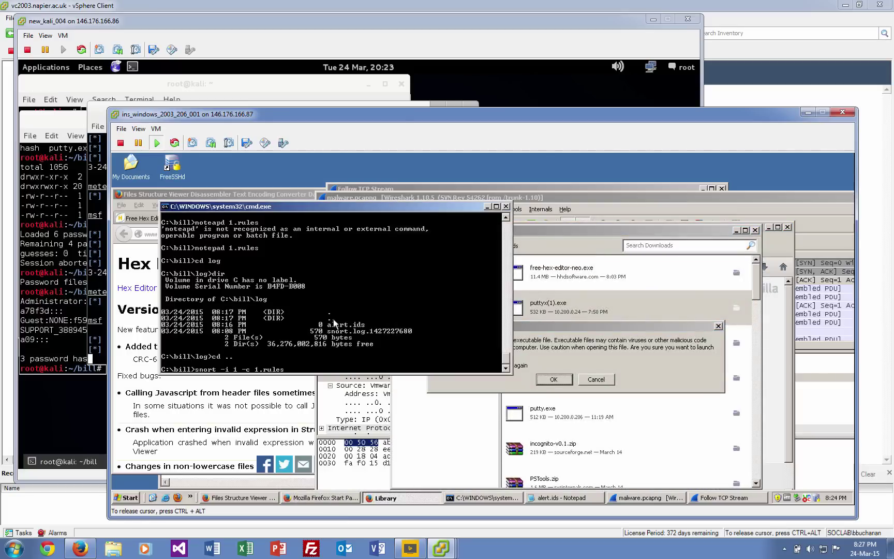
key("Up")
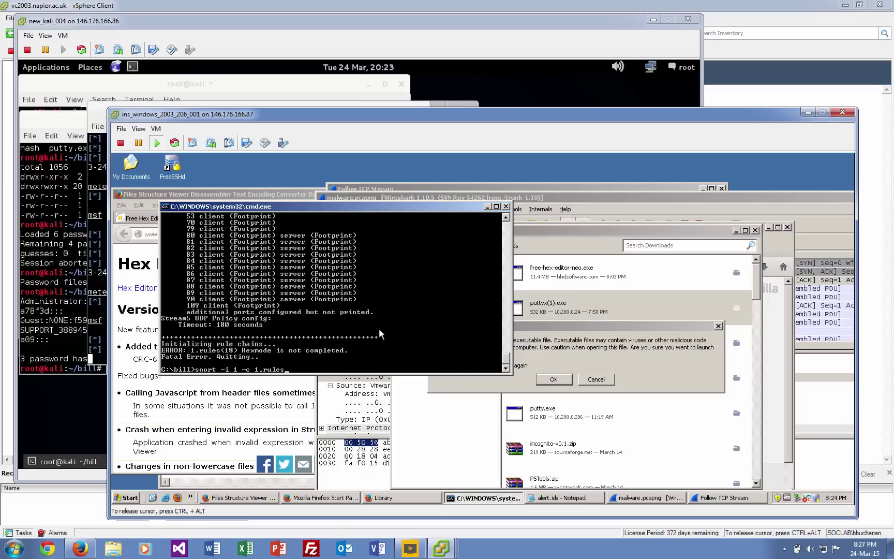
key("Up")
key("Return")
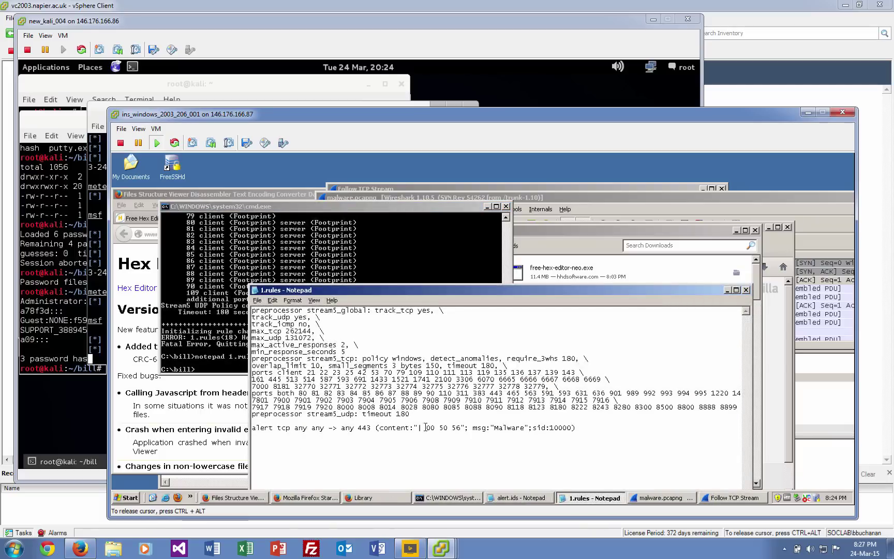
Add the closing pipe so the hex content reads |00 50 56|, then save 1.rules.
left_click(463, 429)
type("|")
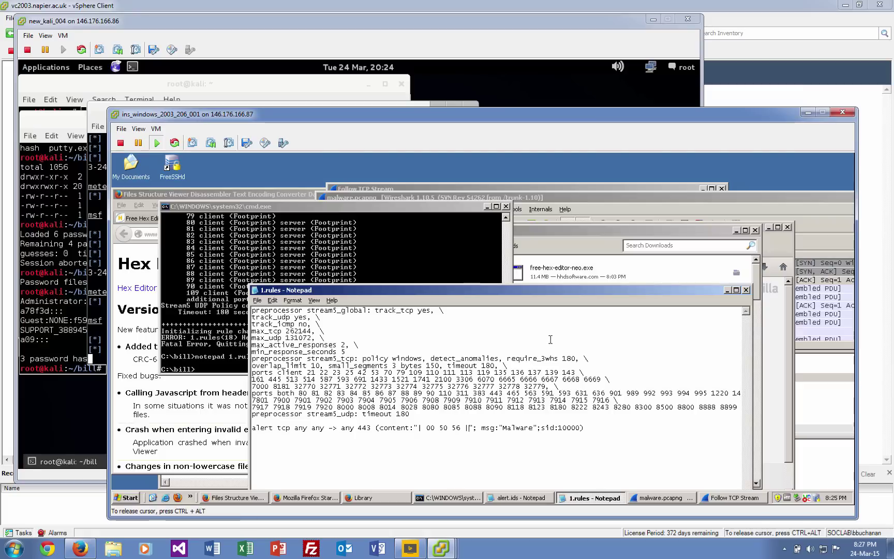
left_click(746, 290)
left_click(441, 352)
key("Up")
key("Up")
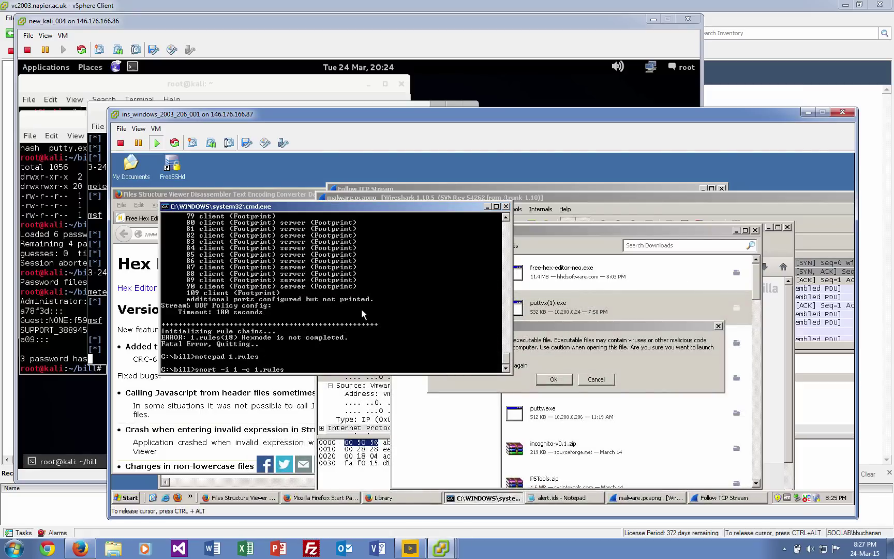
Run snort -i 1 -c 1.rules, let PuTTY run and close it, then stop Snort with Ctrl+C.
key("Return")
left_click(554, 380)
left_click(510, 336)
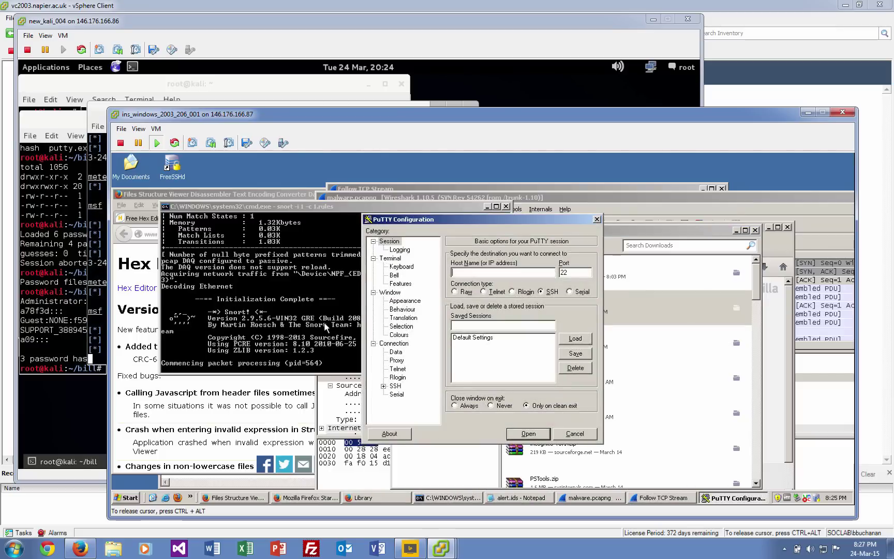
left_click(575, 433)
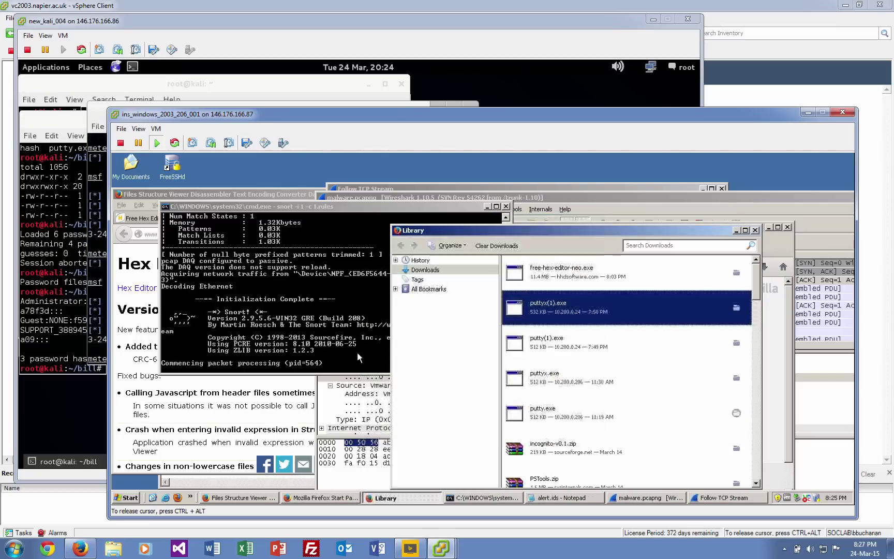
left_click(311, 326)
key("ctrl+c")
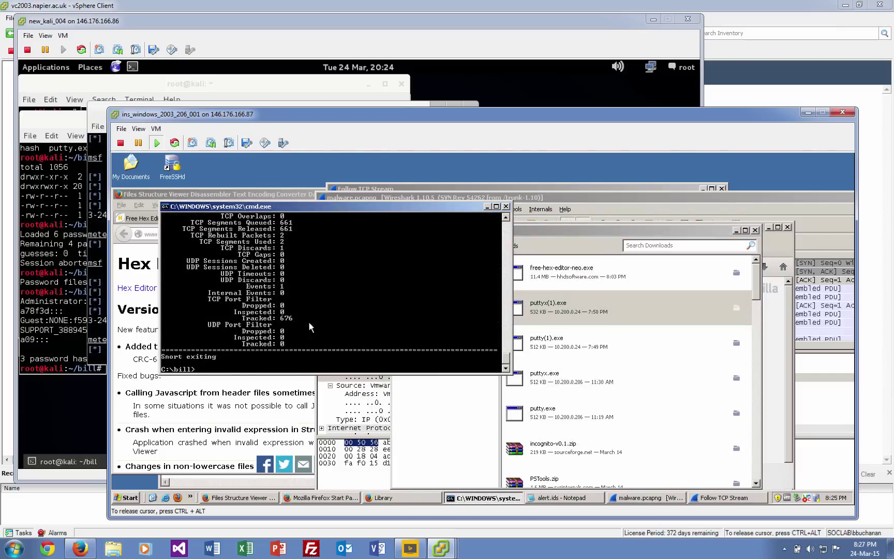
Review Snort's statistics (850 packets, 847 allowed, 0 alerts) and enter notepad 1.rules.
scroll(326, 331, "up", 7)
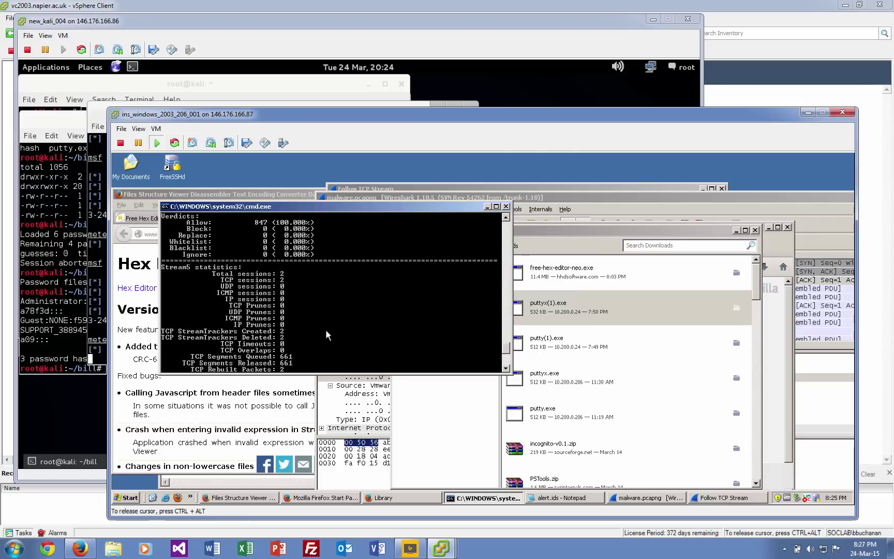
scroll(326, 331, "up", 5)
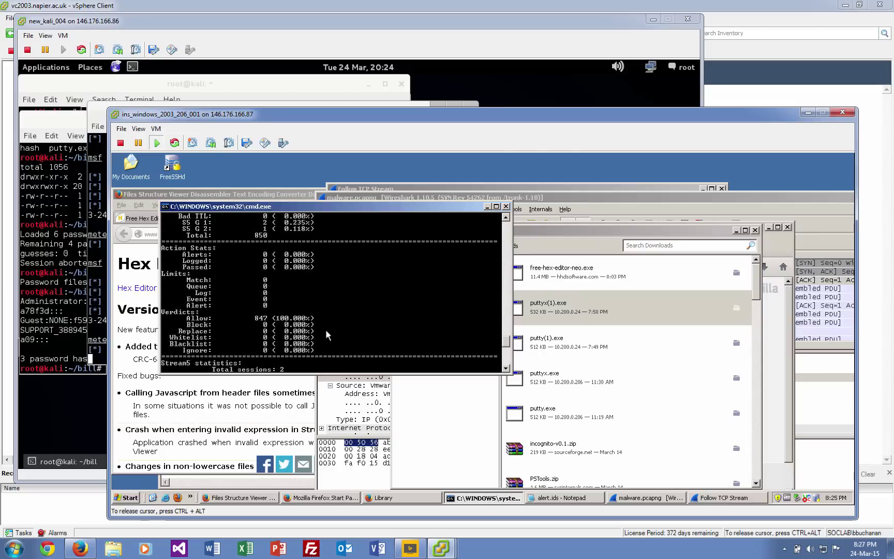
scroll(326, 335, "up", 15)
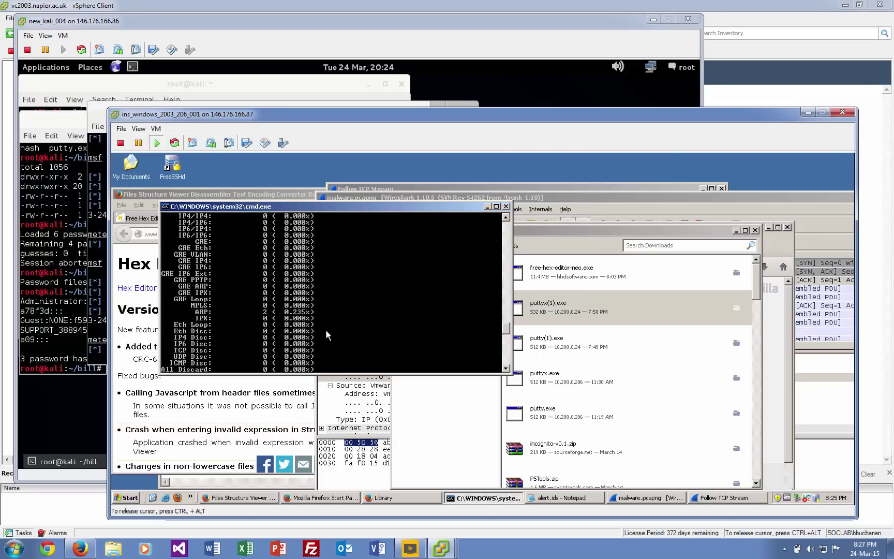
scroll(326, 334, "up", 4)
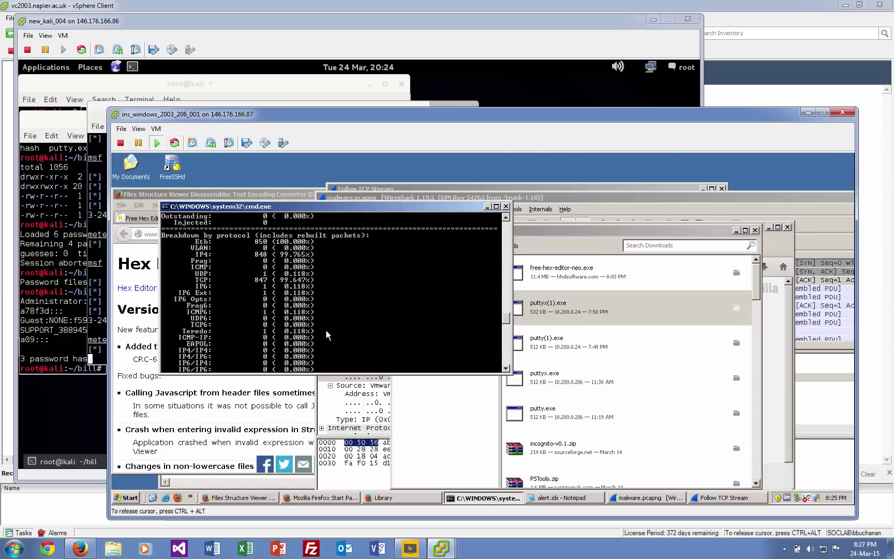
scroll(326, 332, "up", 3)
scroll(326, 331, "down", 5)
scroll(326, 335, "down", 15)
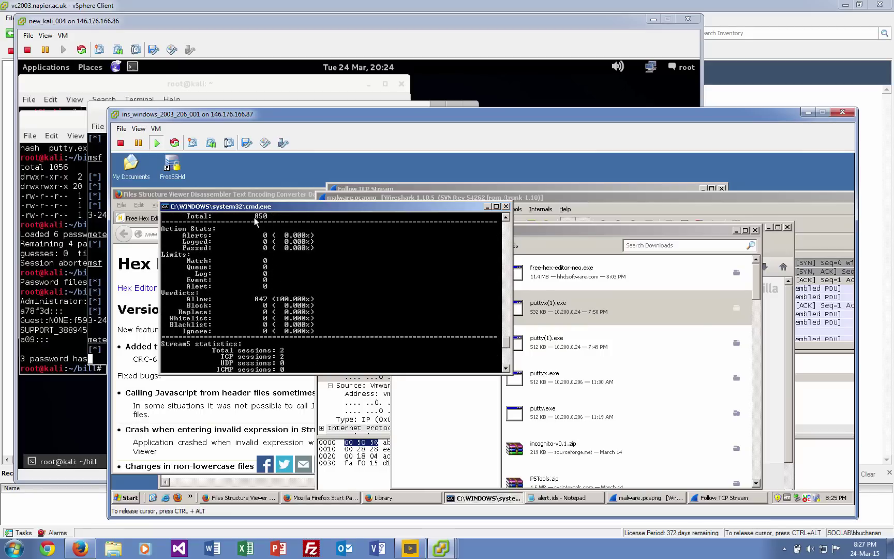
scroll(261, 230, "down", 8)
Open the Snort rule file 1.rules in Notepad from the C:\bill> prompt.
type("n")
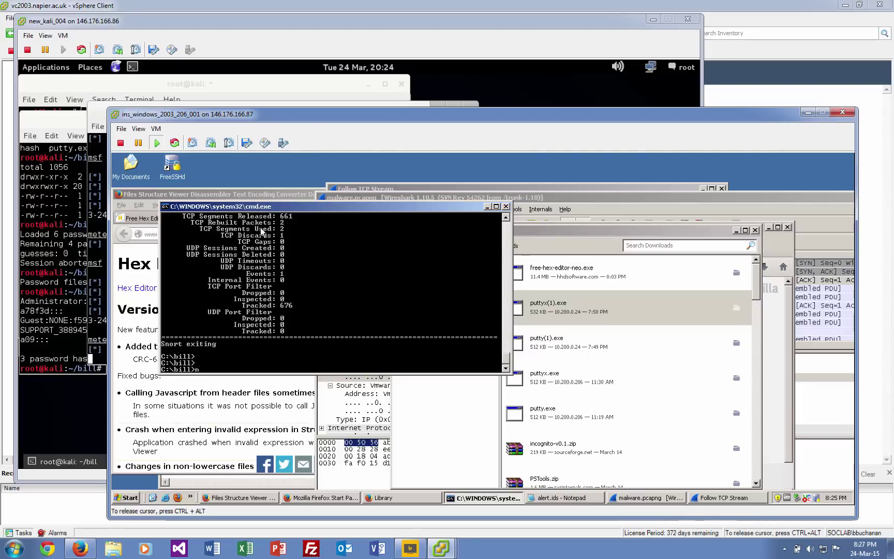
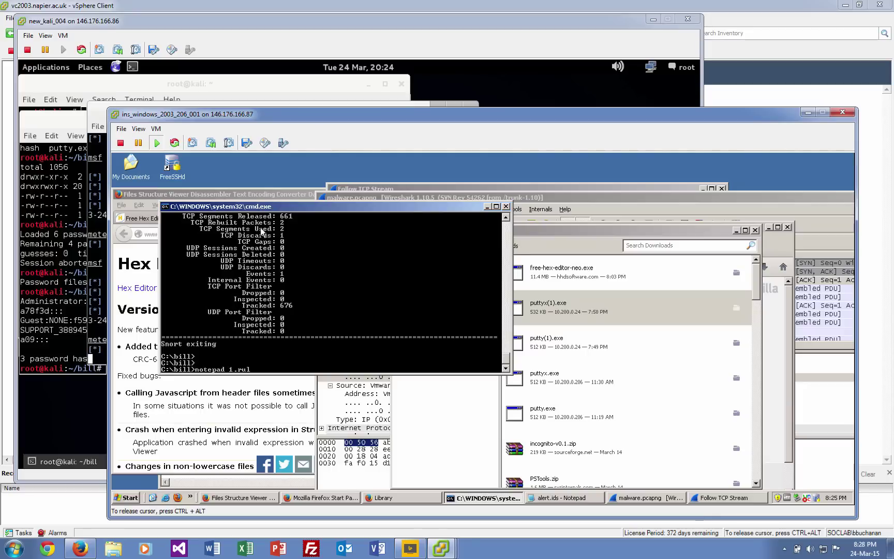
Open the Snort rule file 1.rules in Notepad from the C:\bill> prompt.
type("otepad 1.rules")
key("Return")
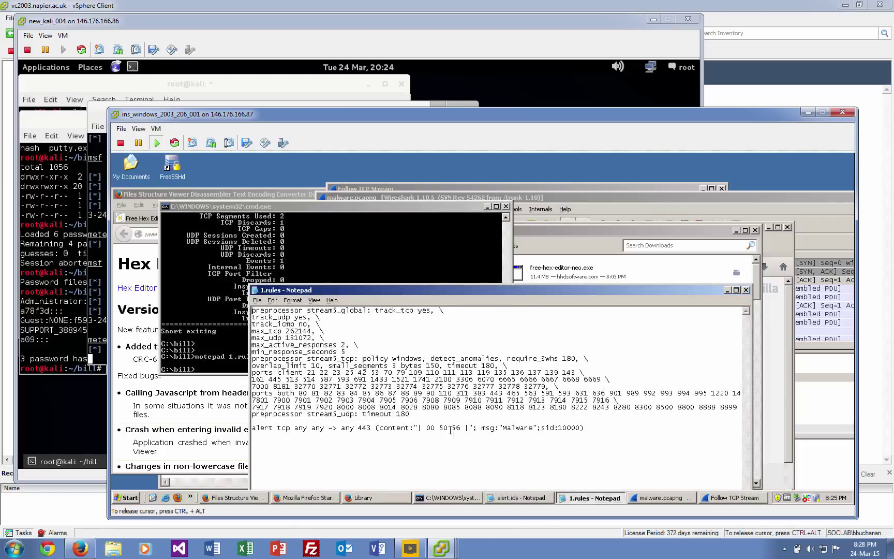
Replace the hex content with "Rich8" and destination port 443 with any, then save and close 1.rules.
left_click(429, 428, "shift")
type("Rich")
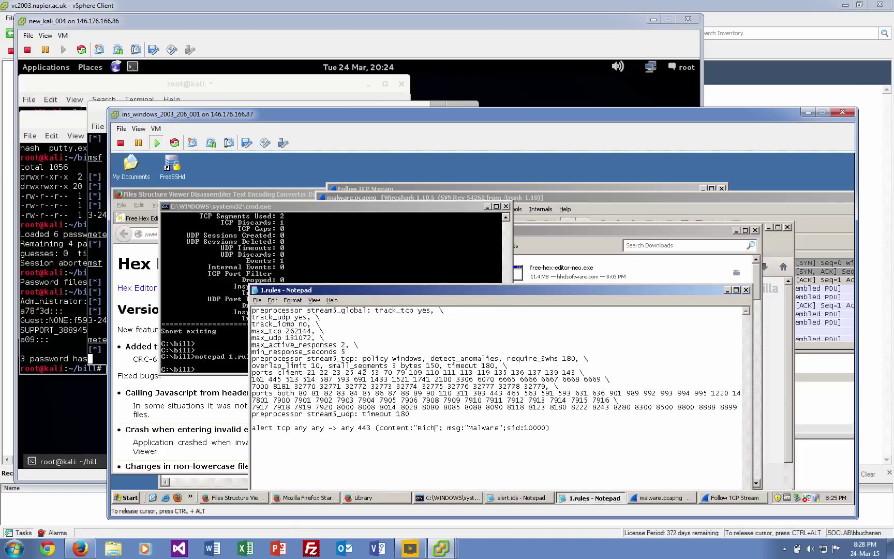
type("8")
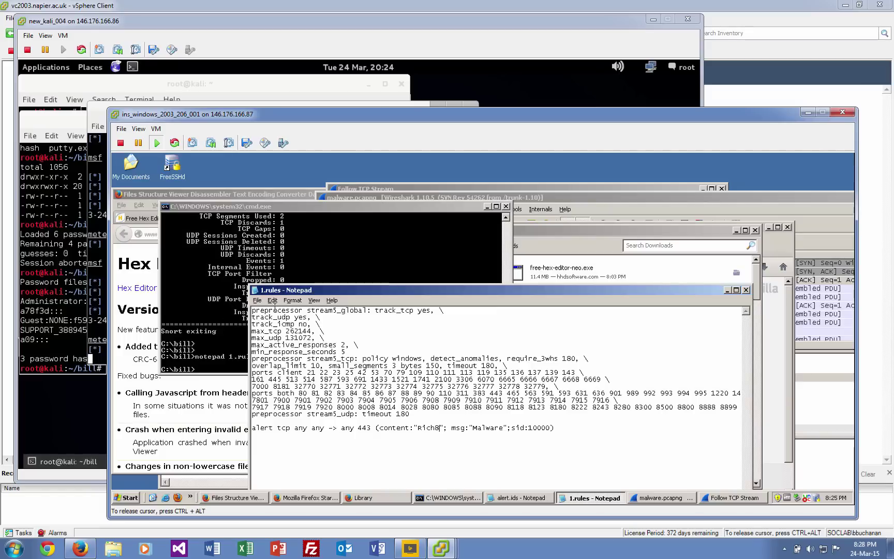
left_click(372, 427)
key("BackSpace")
key("BackSpace")
type("any")
double_click(253, 294)
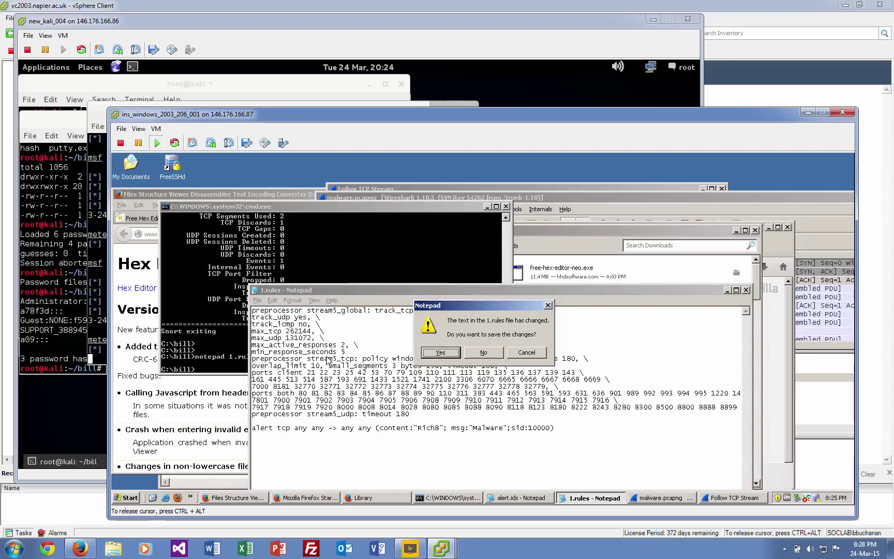
key("Return")
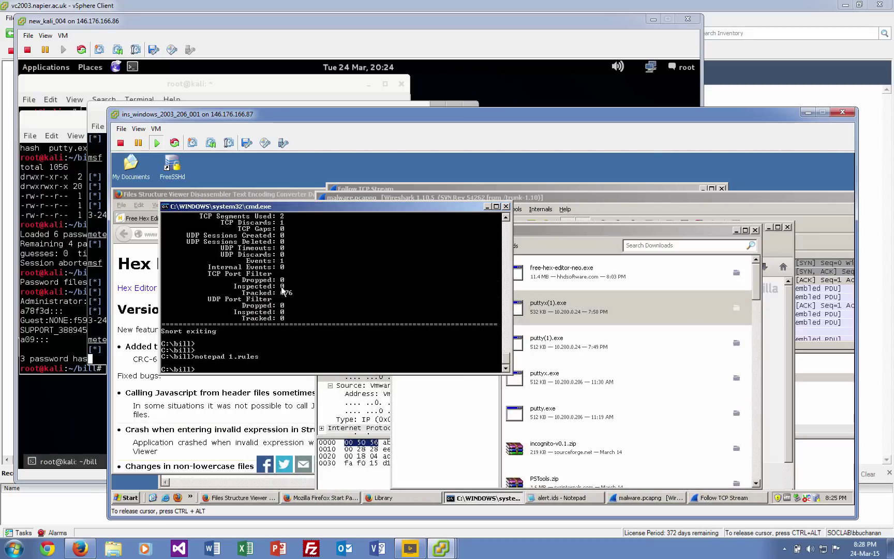
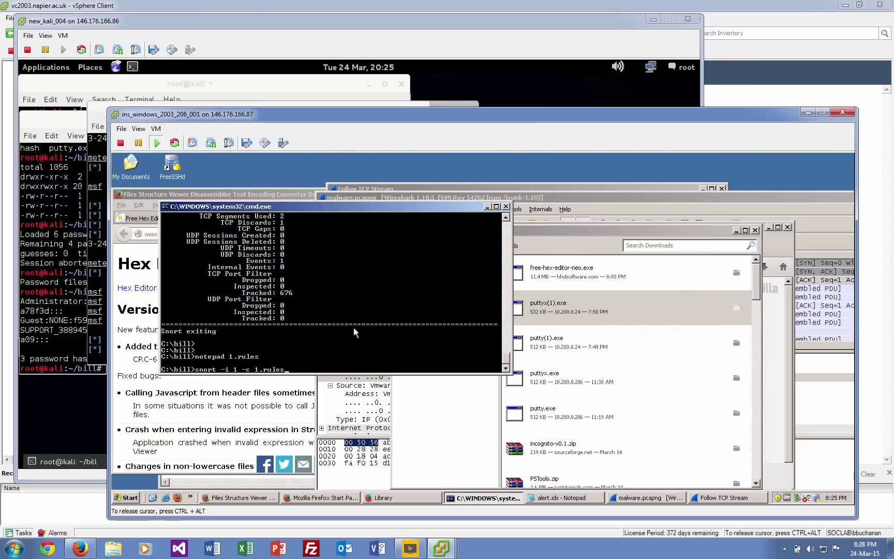
Run snort -i 1 -c 1.rules, then launch puttyx(1).exe and approve its security prompts.
key("Return")
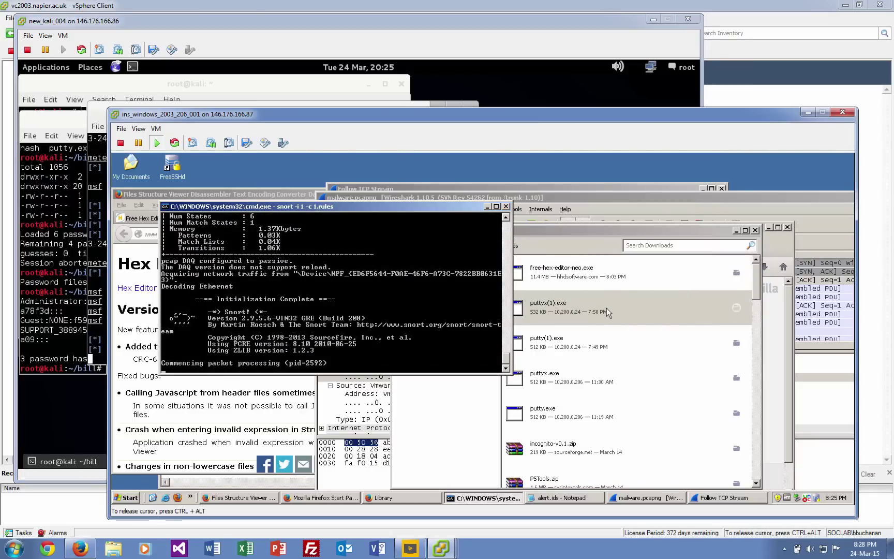
double_click(607, 309)
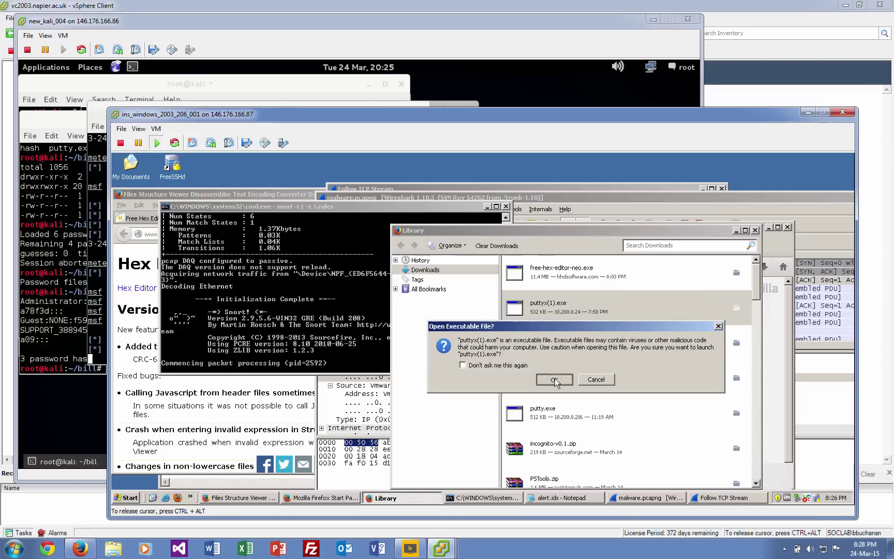
left_click(554, 381)
key("Return")
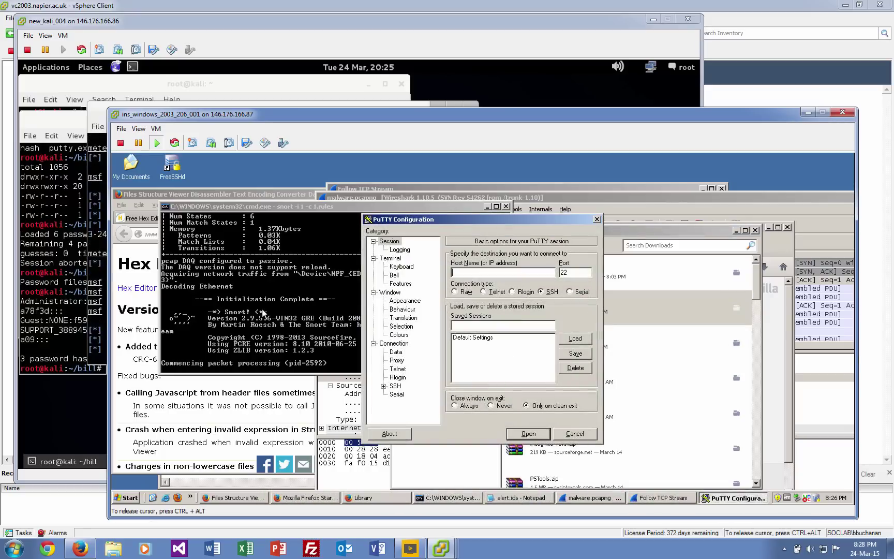
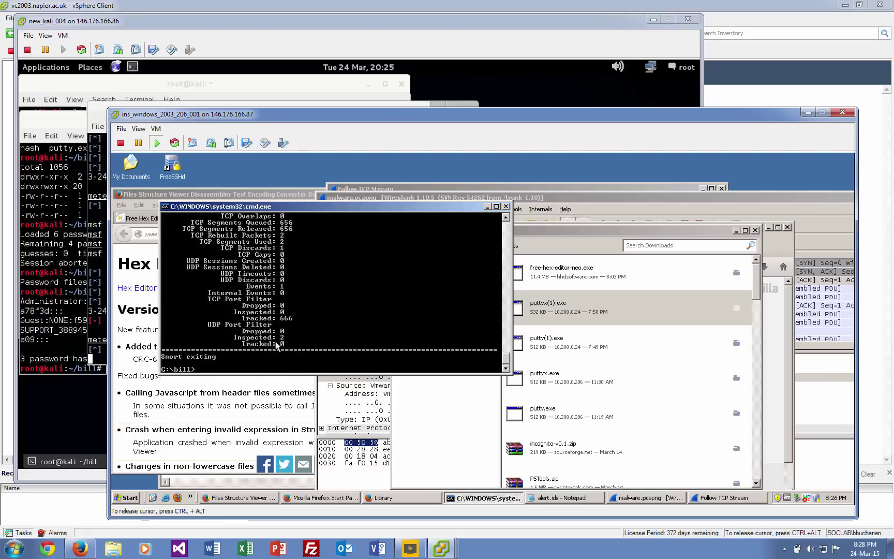
Review the Snort output, list the C:\bill\log folder, and open alert.ids in Notepad.
scroll(278, 332, "up", 8)
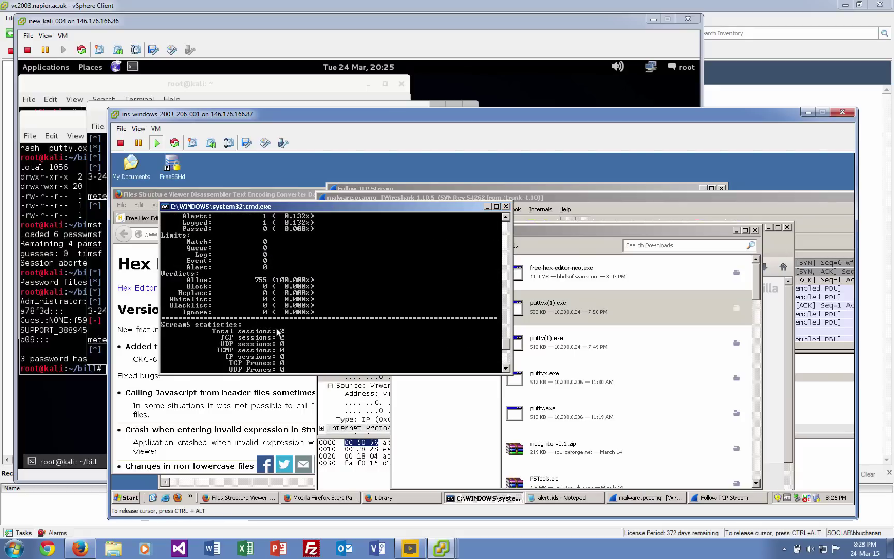
scroll(278, 332, "up", 2)
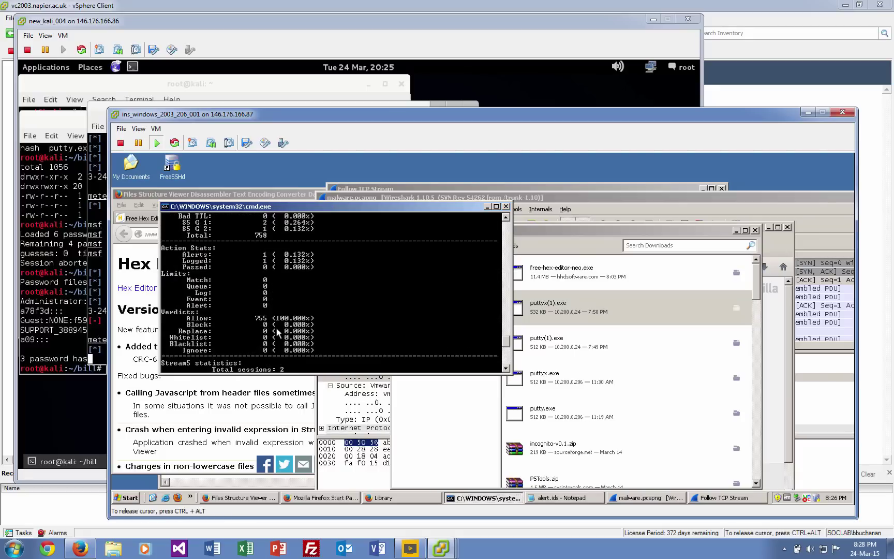
type("c")
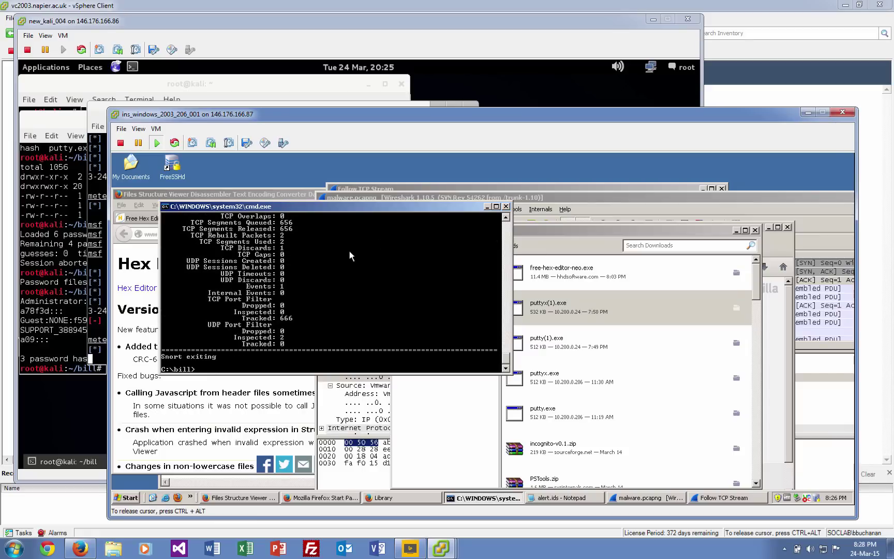
scroll(350, 255, "up", 9)
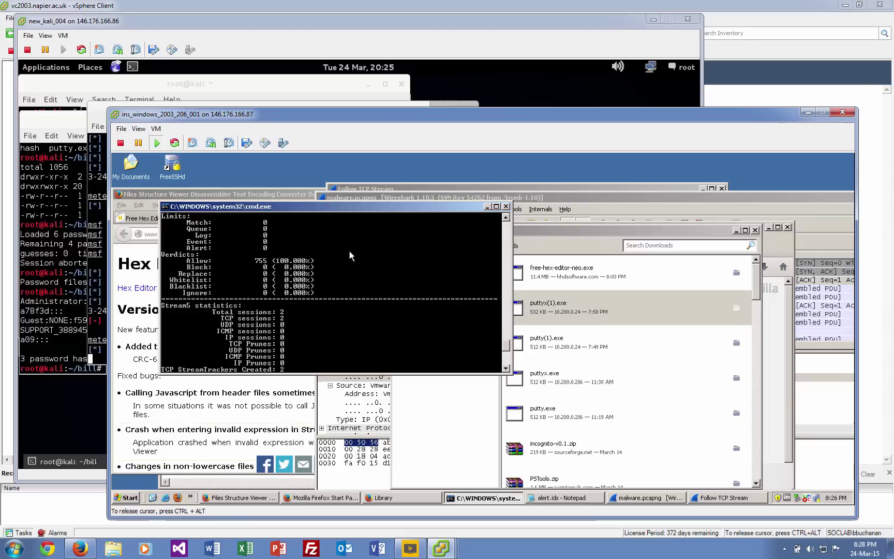
scroll(350, 251, "down", 9)
type("d log")
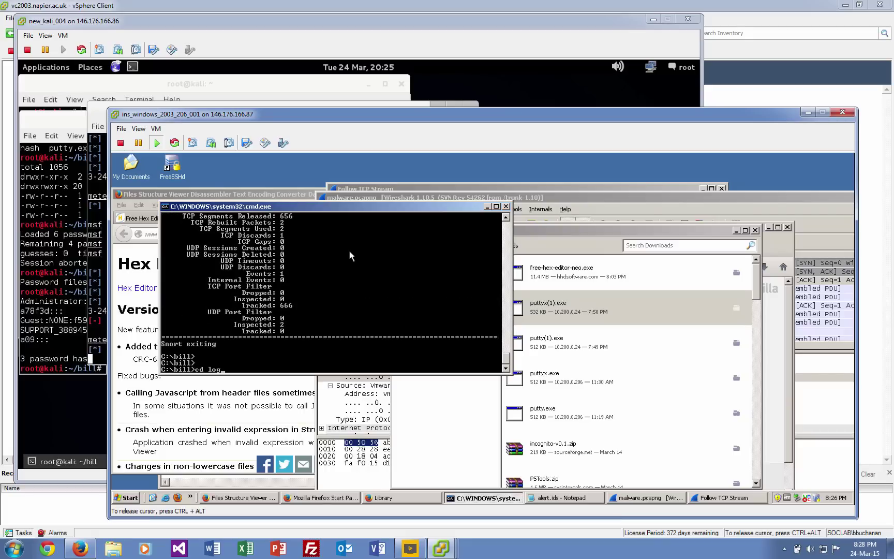
key("Return")
type("dir")
key("Return")
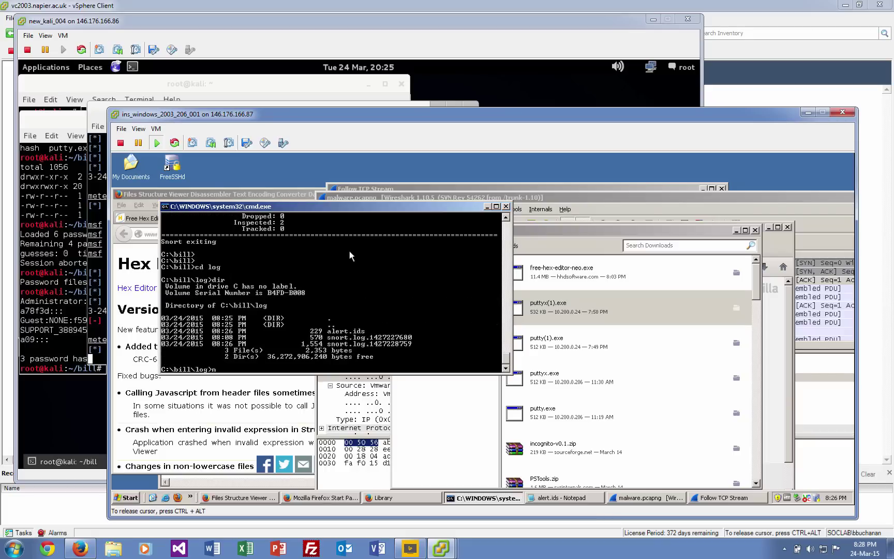
type("notepad alert.ids")
key("Return")
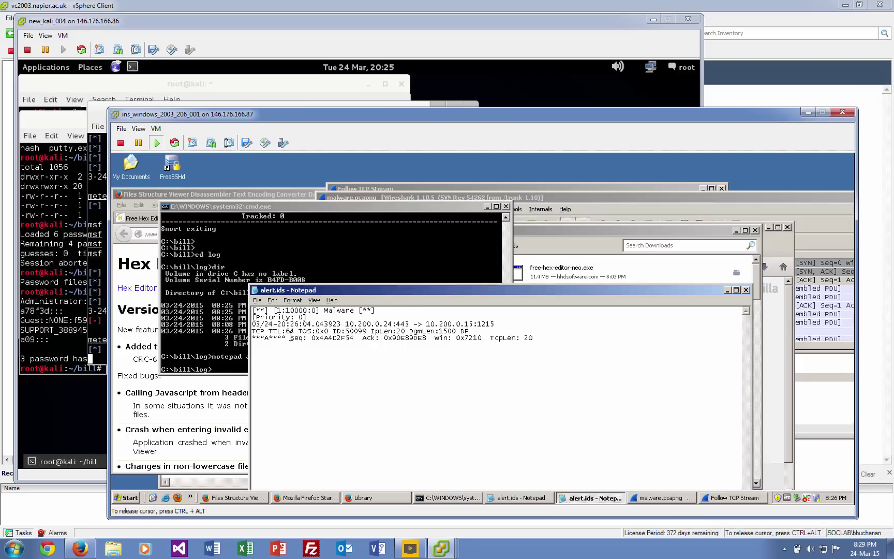
Go back up to C:\bill and open 1.rules in Notepad.
left_click(198, 331)
type("cd ..")
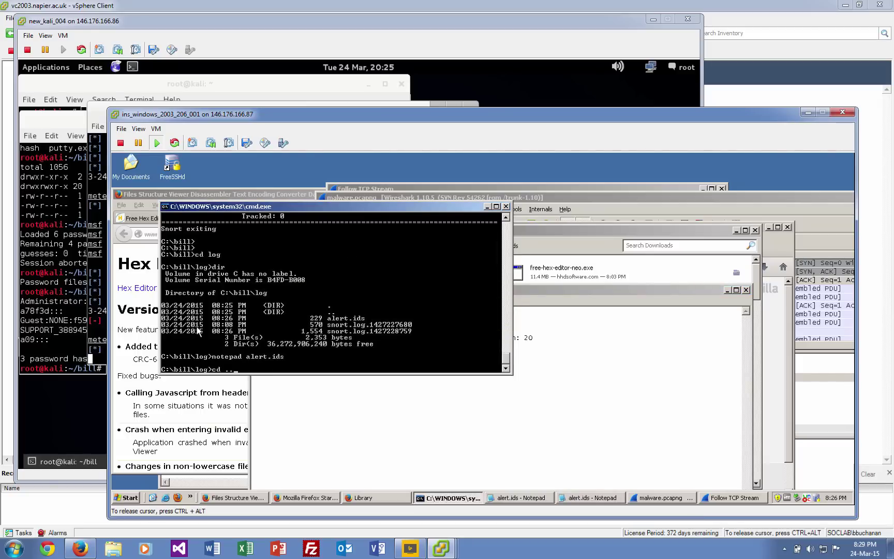
key("Return")
type("notepd")
key("BackSpace")
key("BackSpace")
type("pad 1.rules")
key("Return")
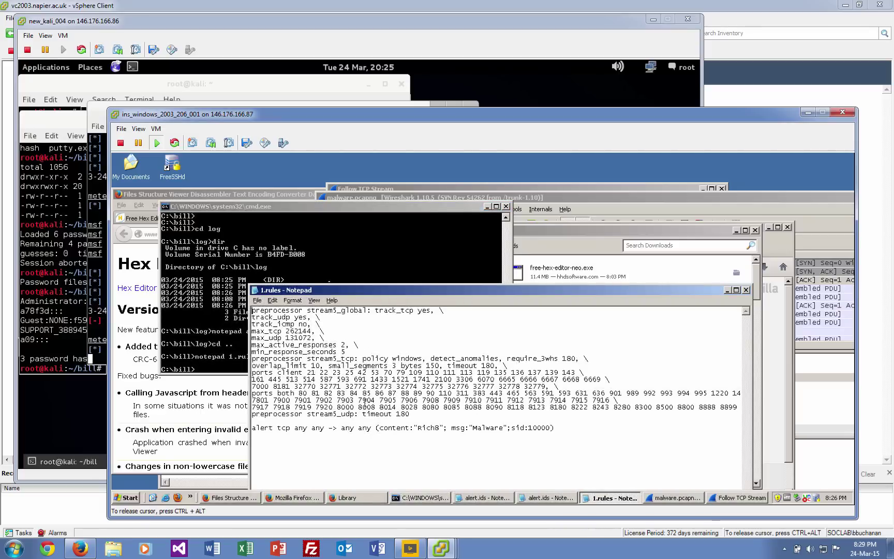
Highlight the Rich8 content string in the Malware rule, then close 1.rules.
left_click_drag(438, 430, 426, 429)
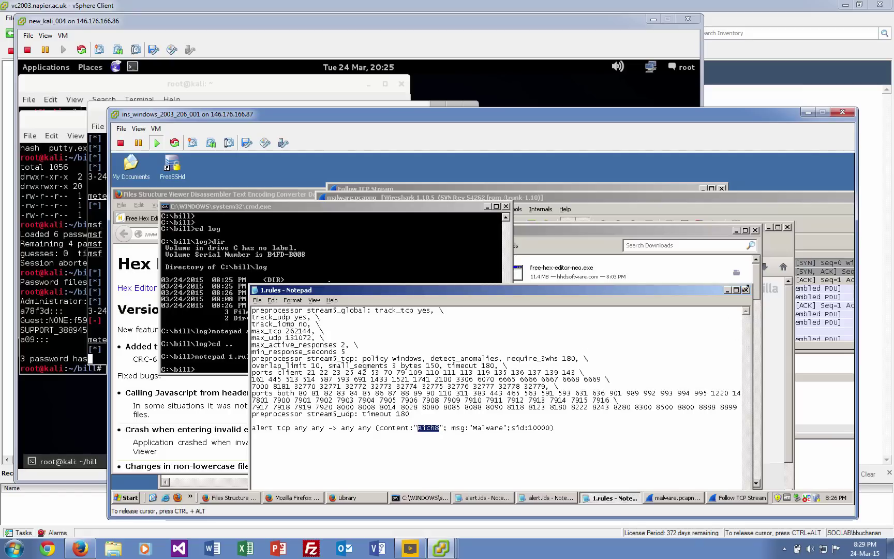
left_click(745, 291)
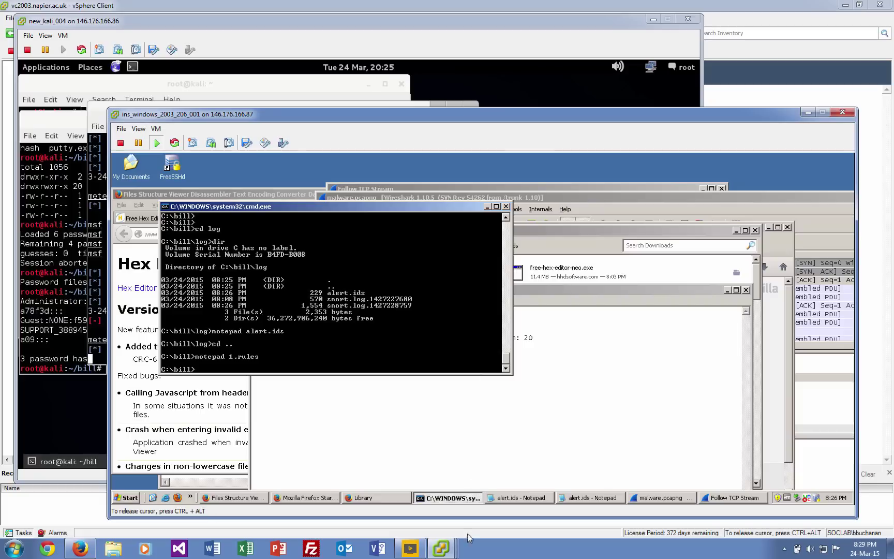
mouse_move(444, 548)
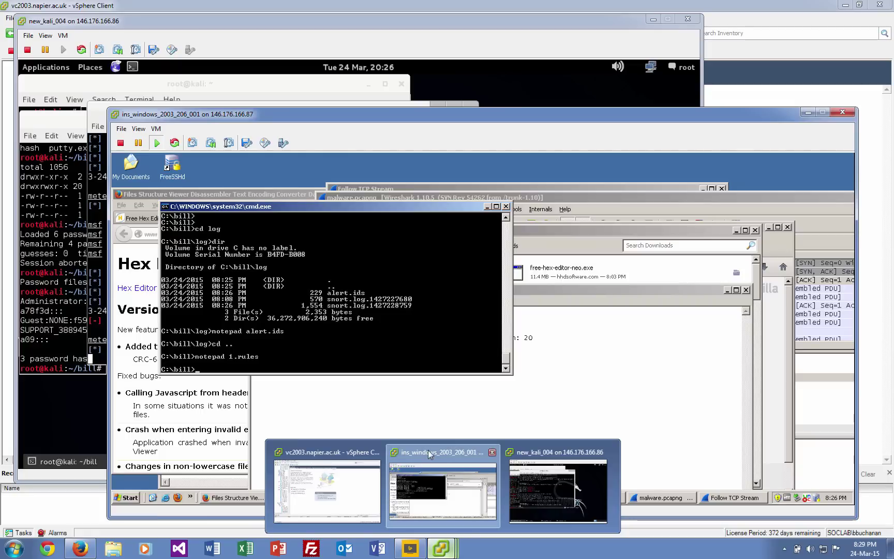
Close the old malware.pcapng capture and relaunch Wireshark from Run.
left_click(377, 197)
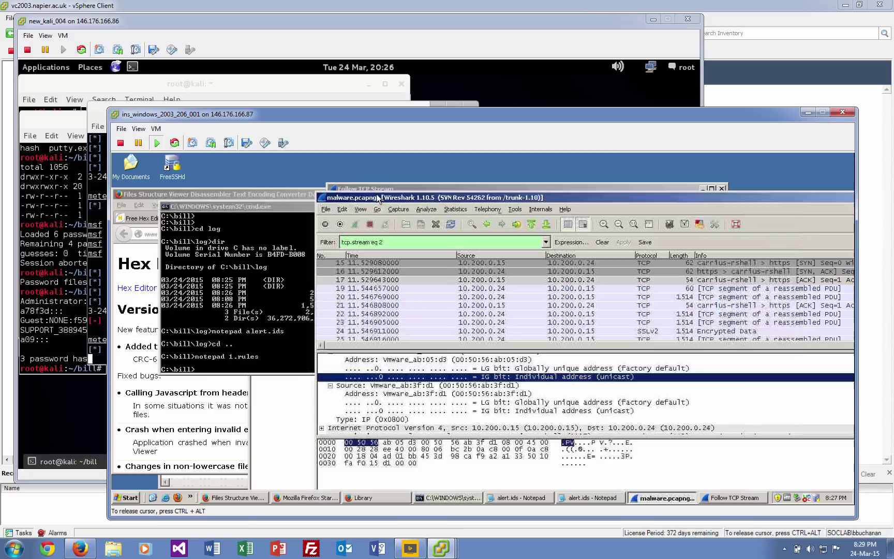
double_click(322, 198)
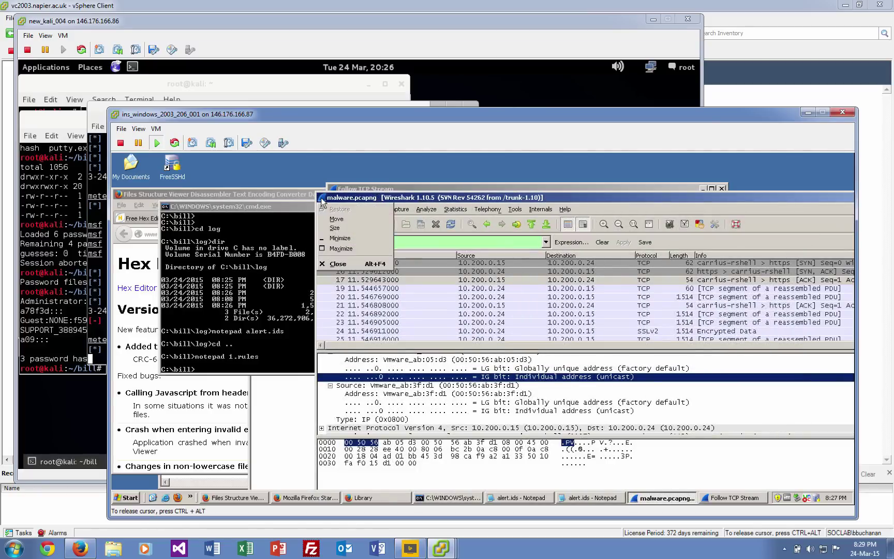
left_click(127, 497)
left_click(140, 460)
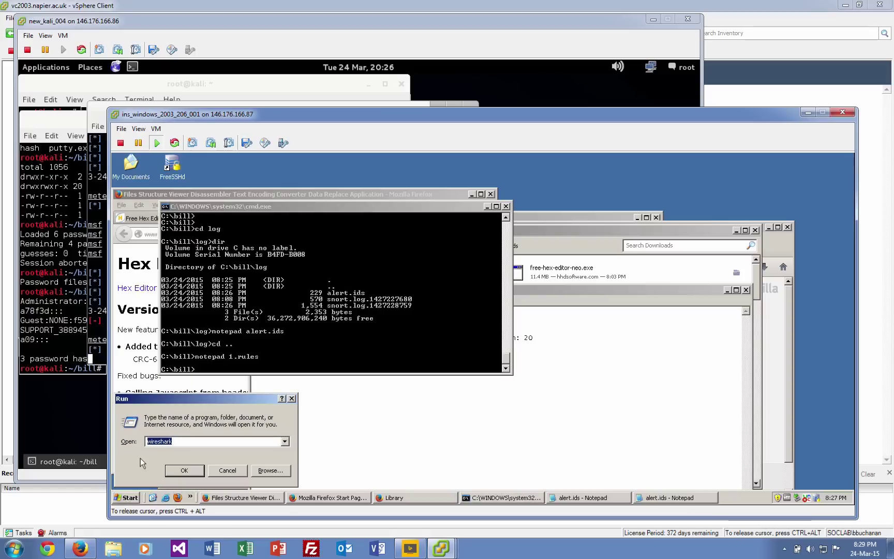
key("Return")
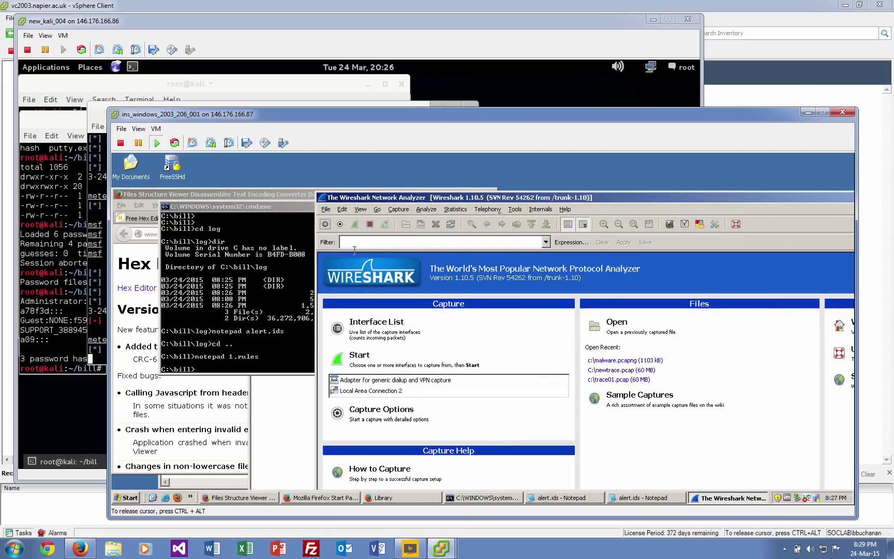
Start a live capture on Local Area Connection 2 after an empty dialup/VPN attempt.
left_click(359, 381)
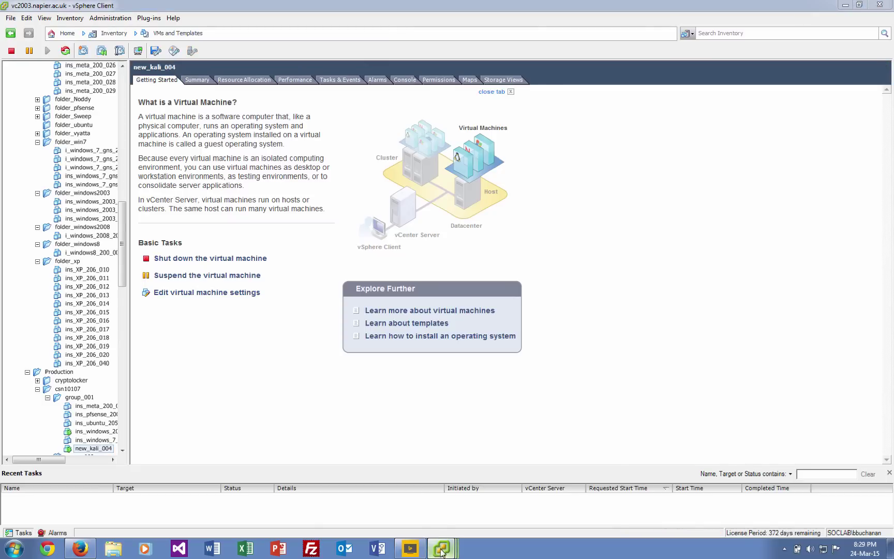
left_click(442, 510)
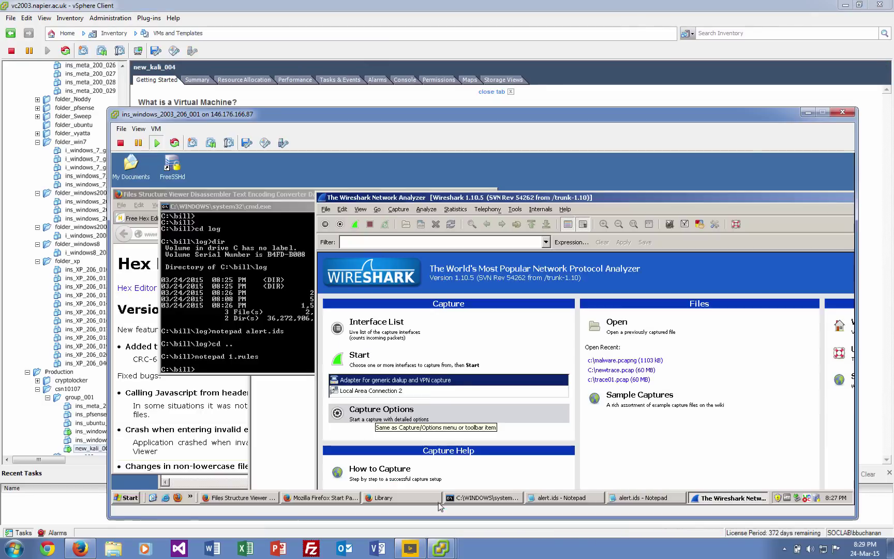
left_click(374, 365)
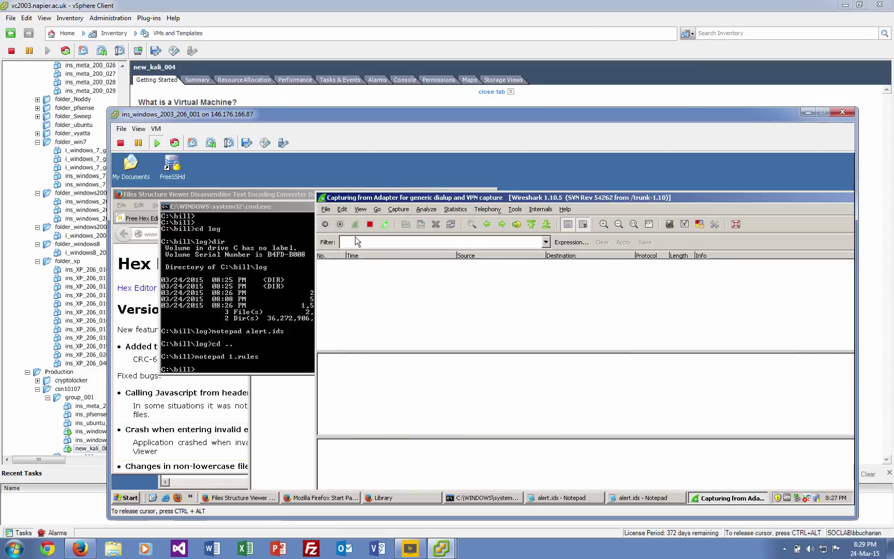
key("ctrl+e")
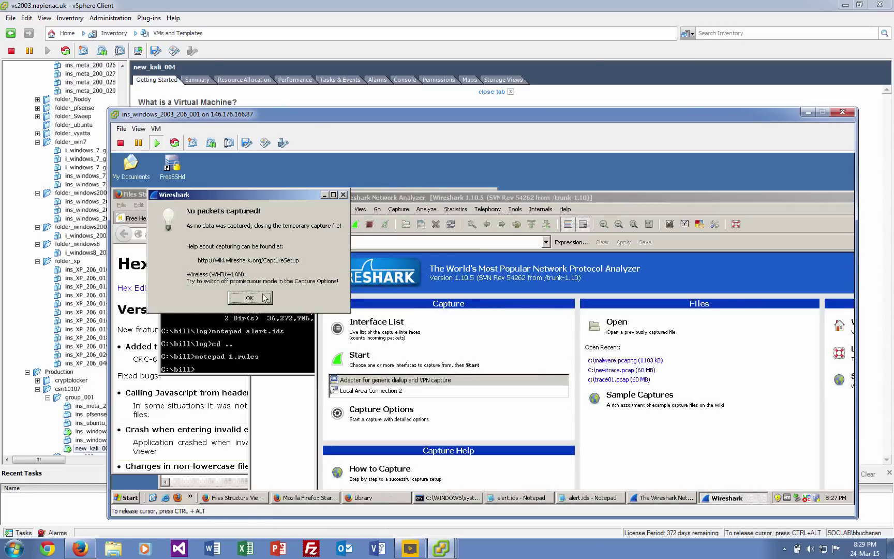
key("Return")
left_click(374, 392)
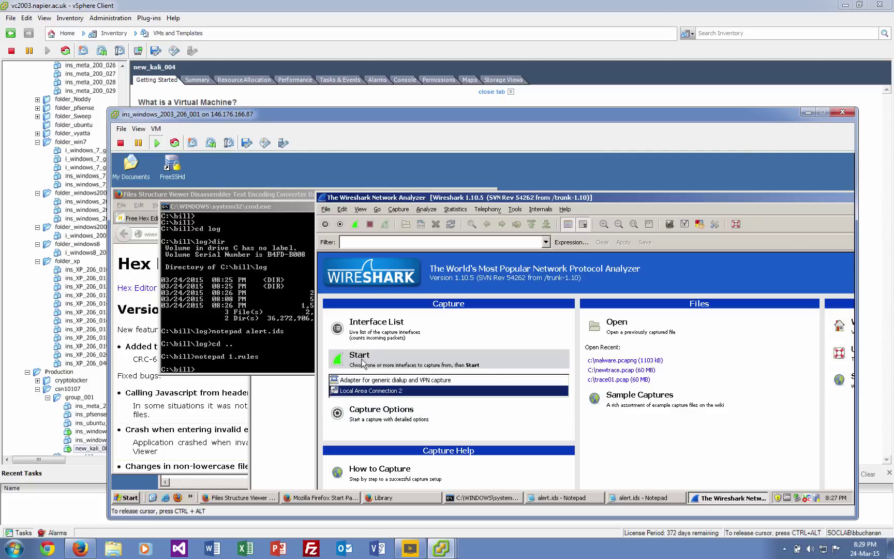
left_click(363, 362)
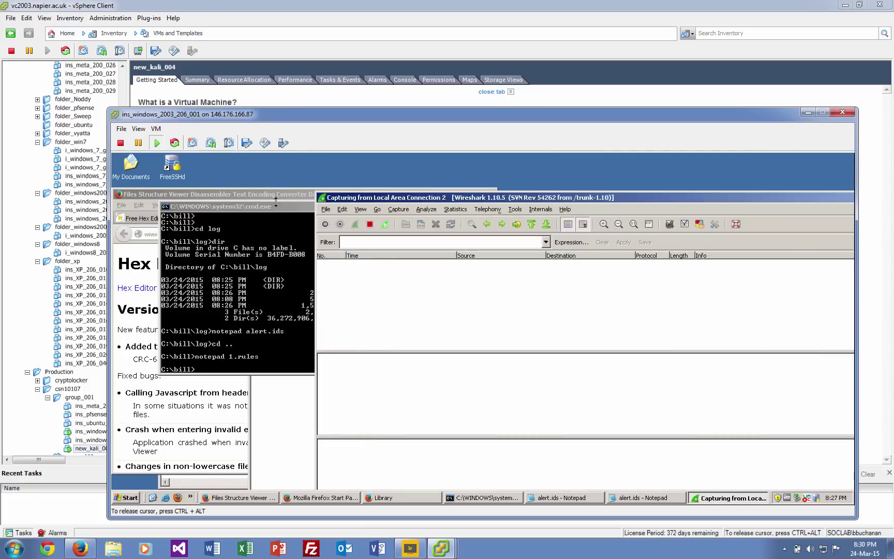
Run puttyx(1).exe from Firefox's downloads library, then cancel PuTTY without connecting.
left_click(321, 497)
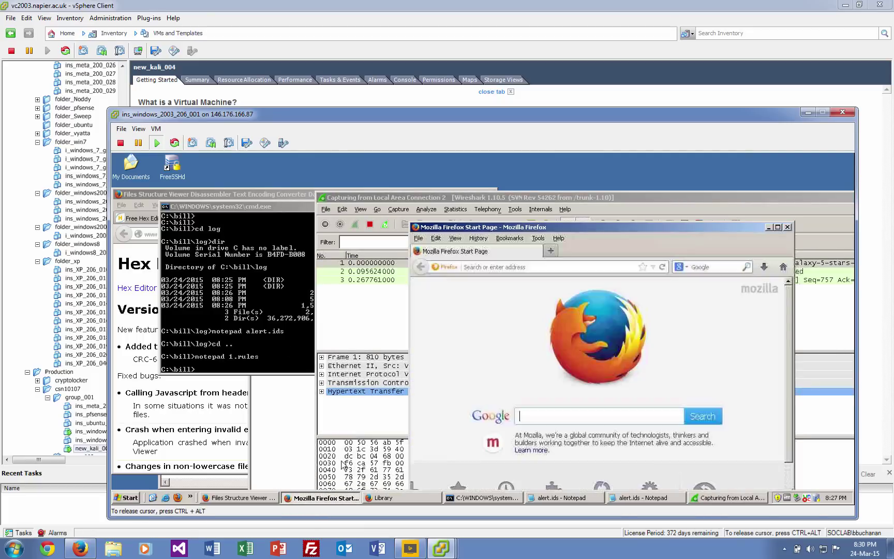
left_click(763, 267)
left_click(694, 334)
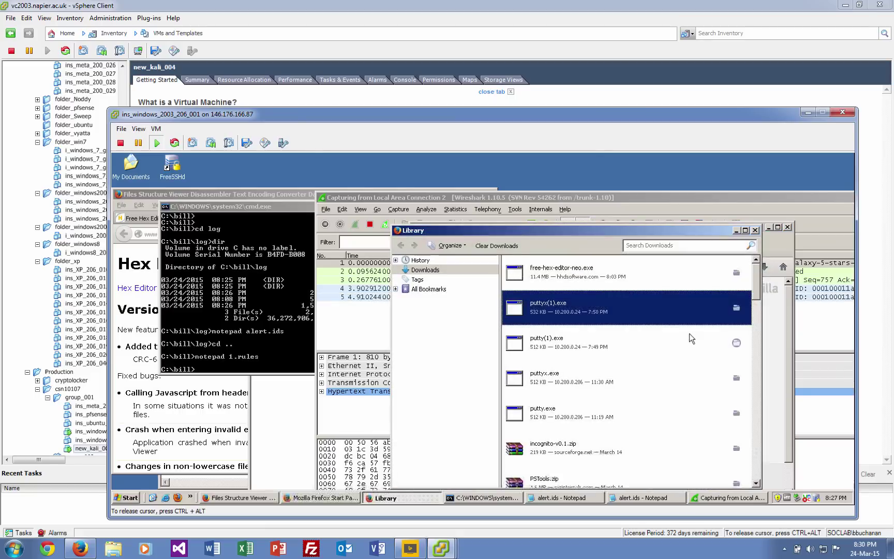
double_click(593, 314)
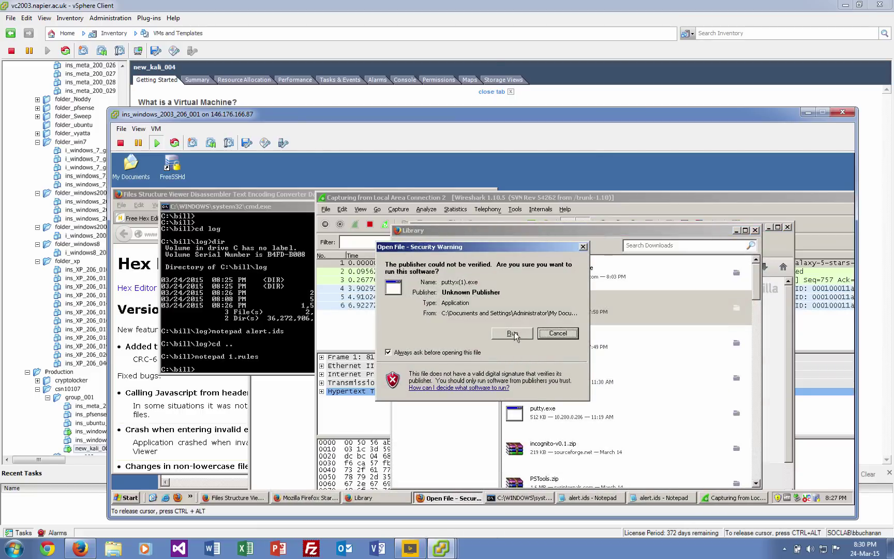
left_click(513, 333)
left_click(574, 433)
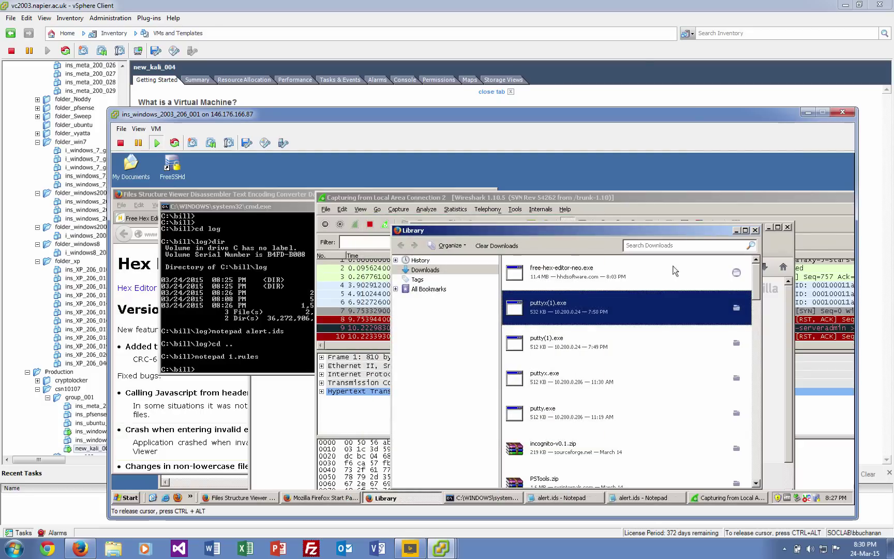
left_click(756, 232)
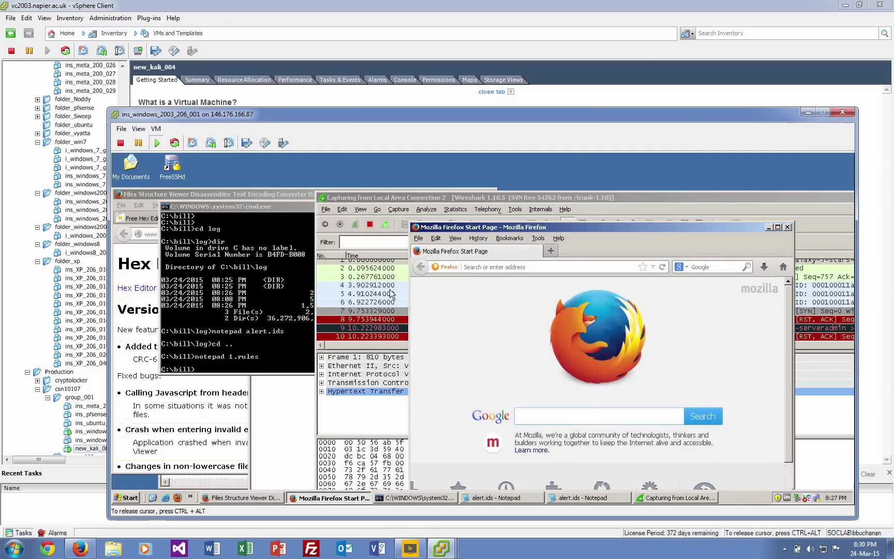
Restart the Wireshark capture, discarding the previous packets without saving.
left_click(370, 232)
left_click(370, 225)
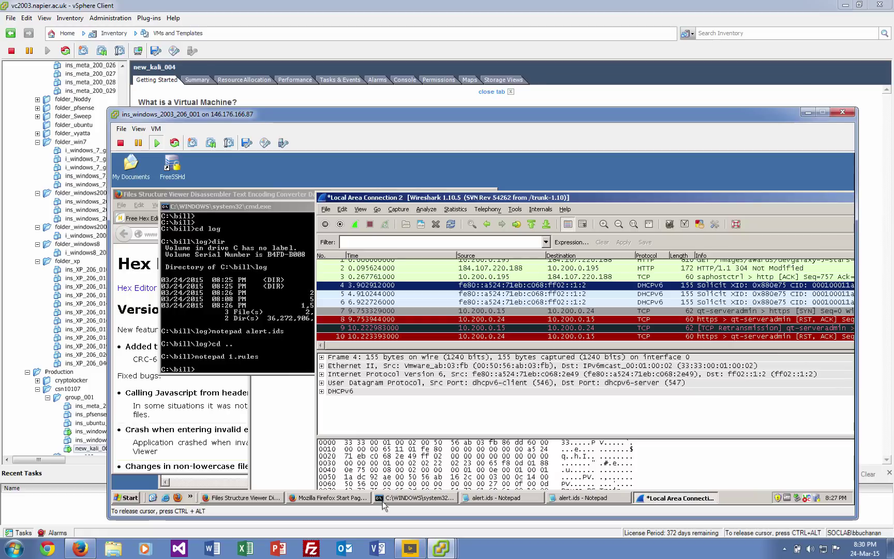
left_click(355, 225)
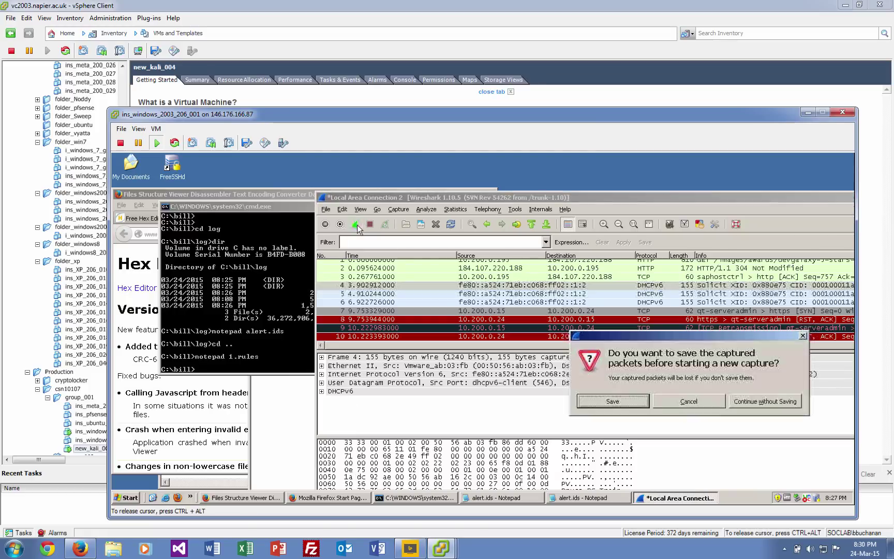
left_click(769, 404)
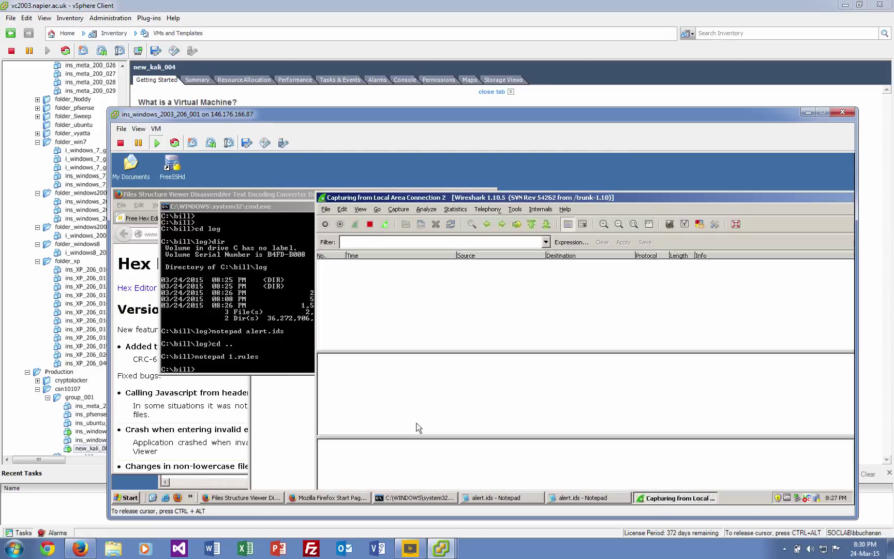
left_click(226, 498)
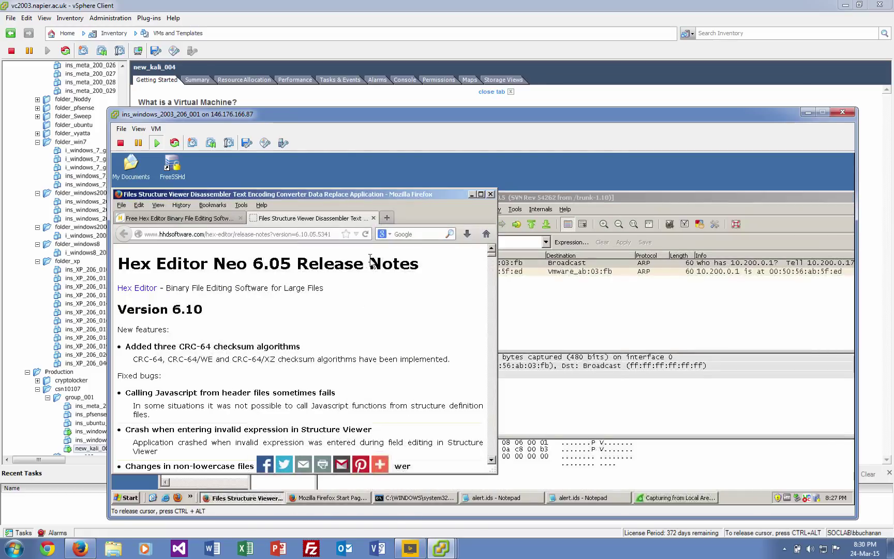
Request 10.200.0.24/puttyx.exe in Firefox and choose Save File for the download.
left_click(306, 232)
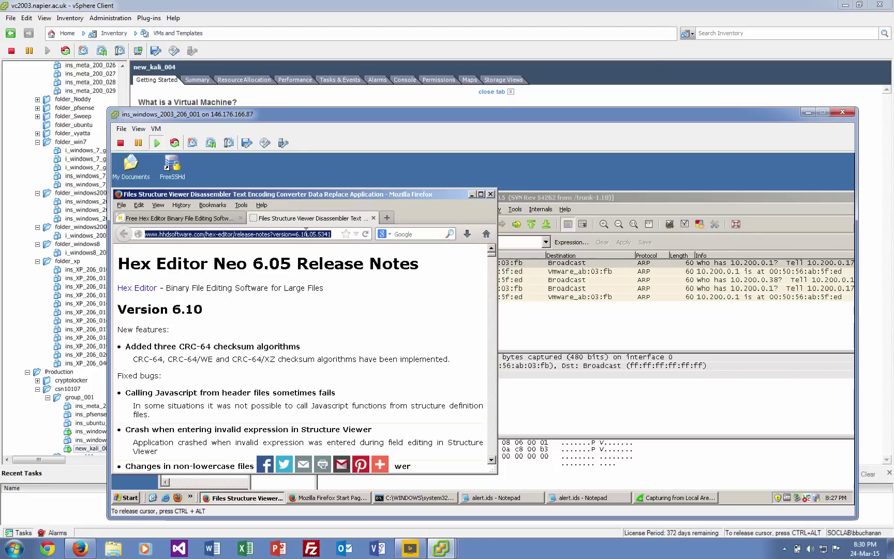
type("10.200.0.24/puttyx.exe")
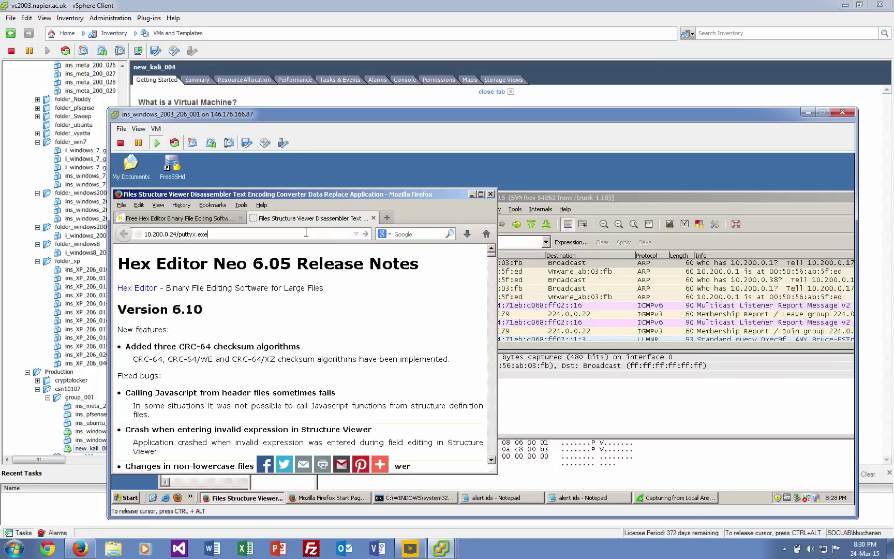
key("Return")
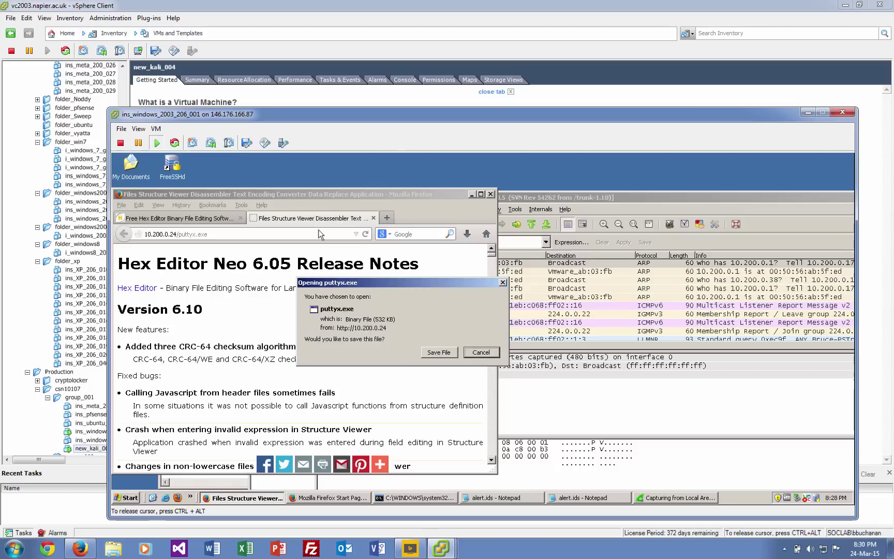
left_click(438, 348)
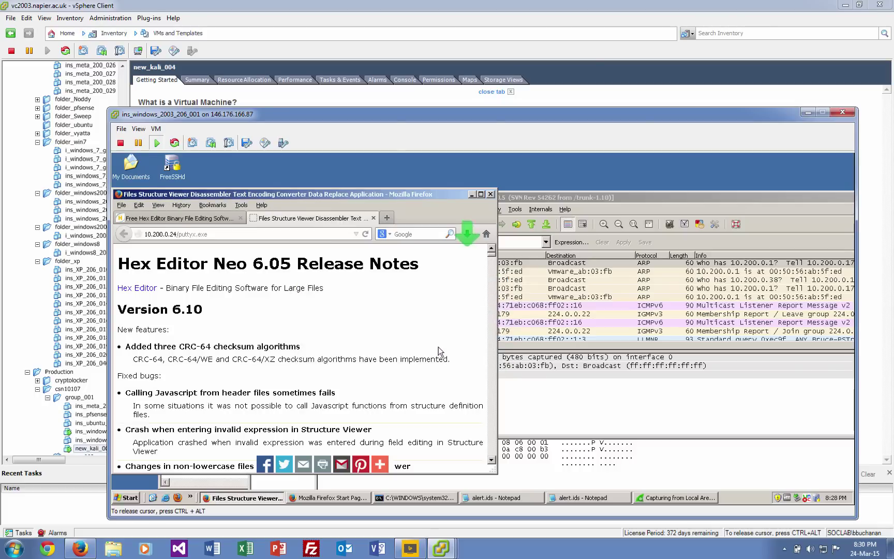
left_click(530, 307)
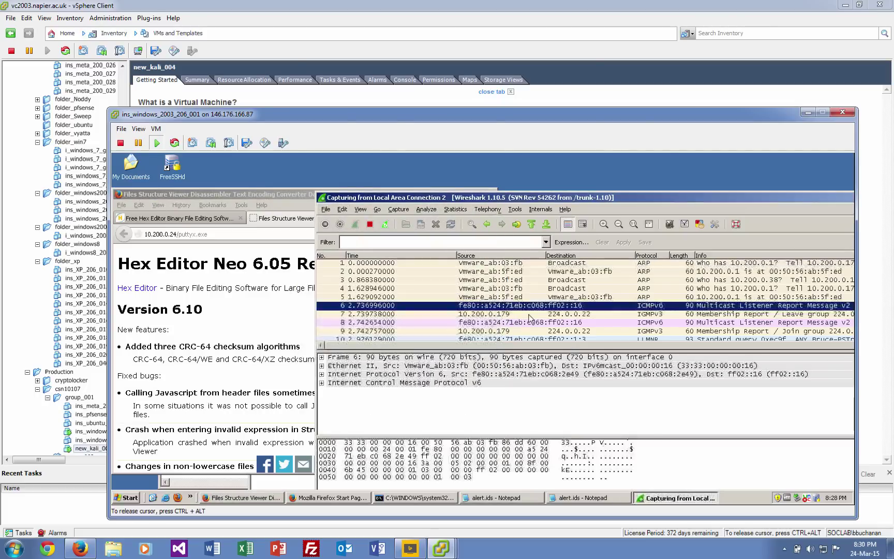
Find packet 58, the HTTP GET /puttyx.exe request, and stop the capture.
left_click(533, 314)
left_click_drag(468, 197, 299, 165)
left_click(479, 290)
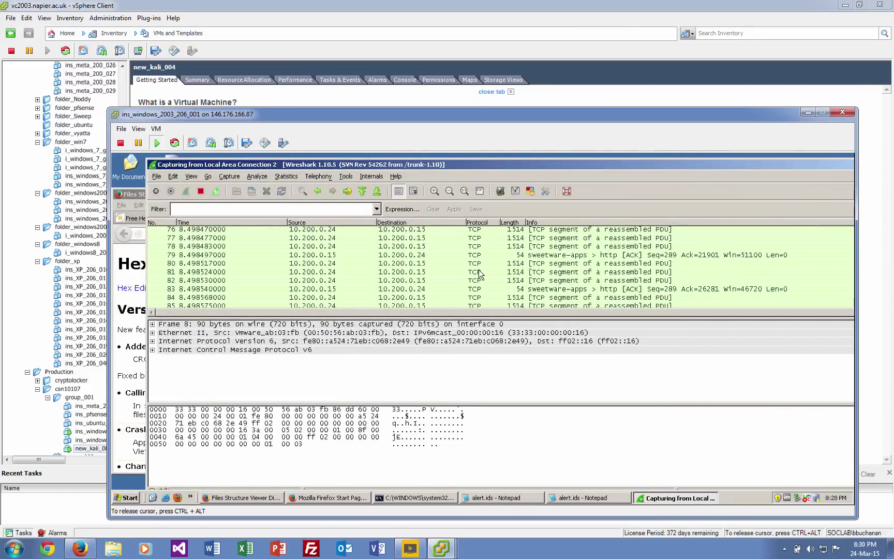
left_click(479, 271)
left_click(476, 264)
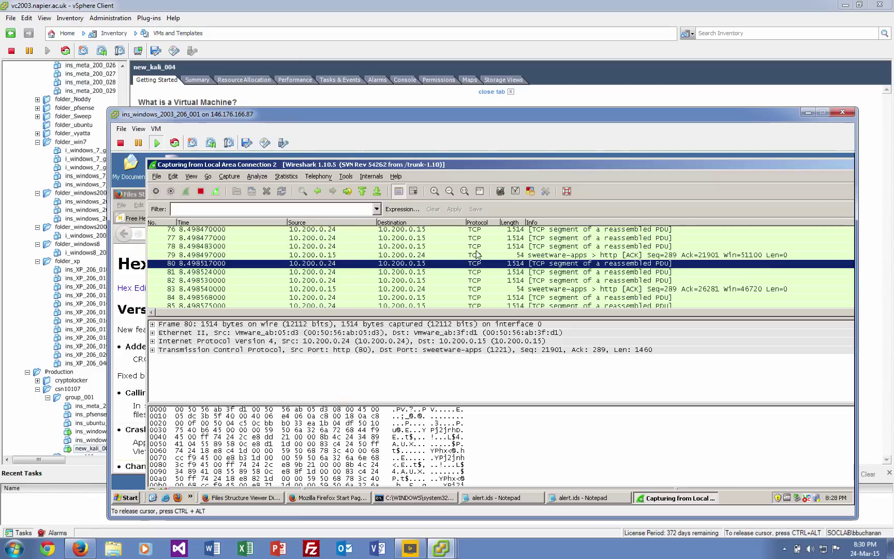
left_click(476, 251)
scroll(476, 254, "up", 4)
scroll(476, 255, "up", 3)
left_click(552, 246)
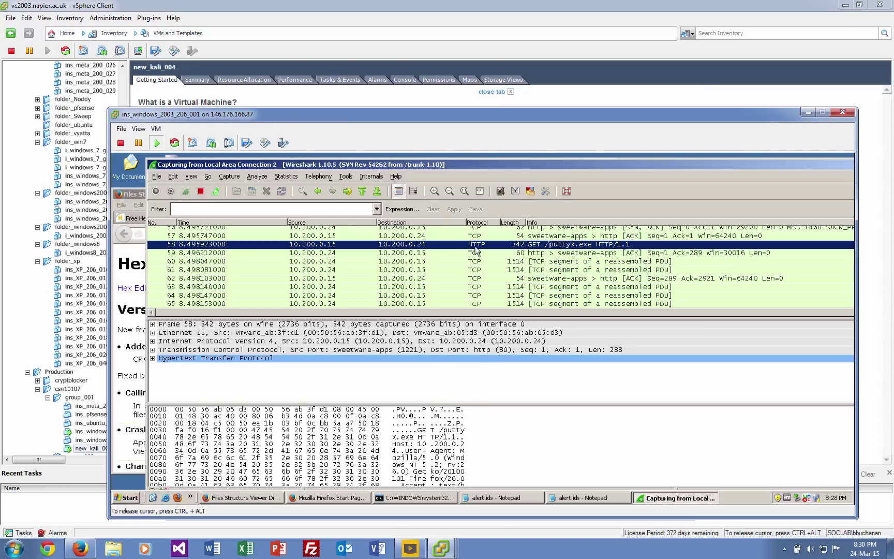
left_click(200, 192)
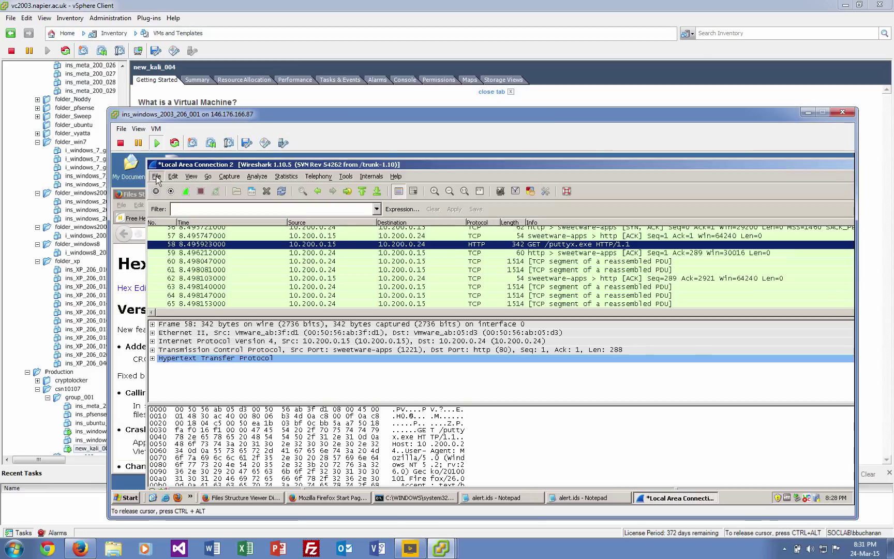
Save the capture as puttyx.pcapng.
left_click(156, 176)
left_click(181, 257)
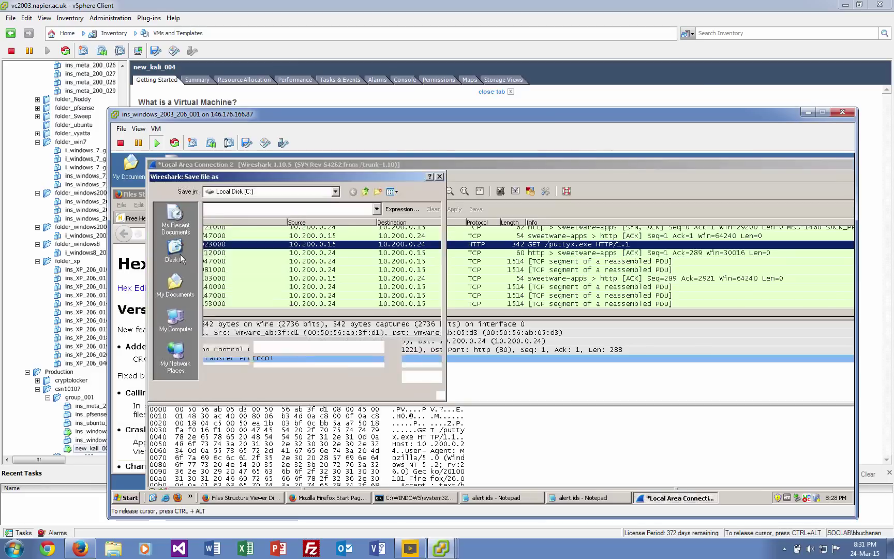
type("puttyx")
key("Return")
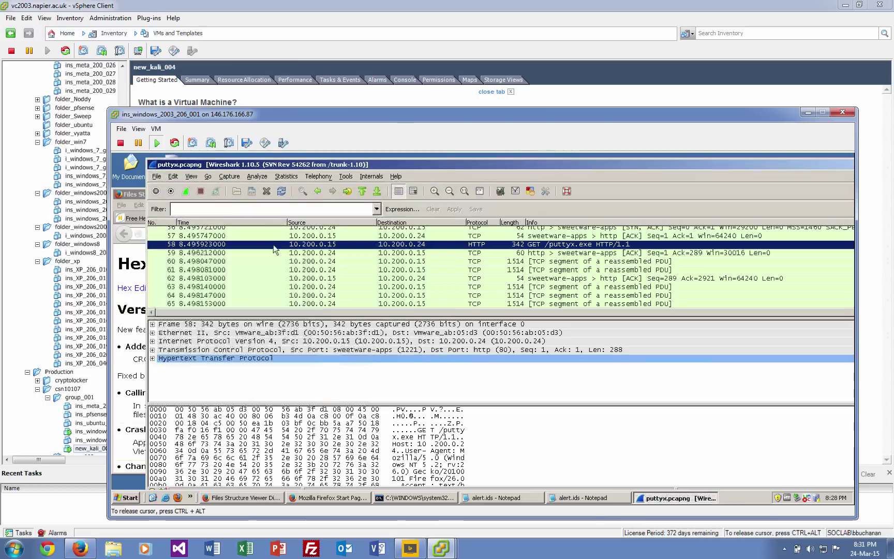
Follow the TCP stream of packet 58 and scroll through the puttyx.exe payload.
right_click(463, 249)
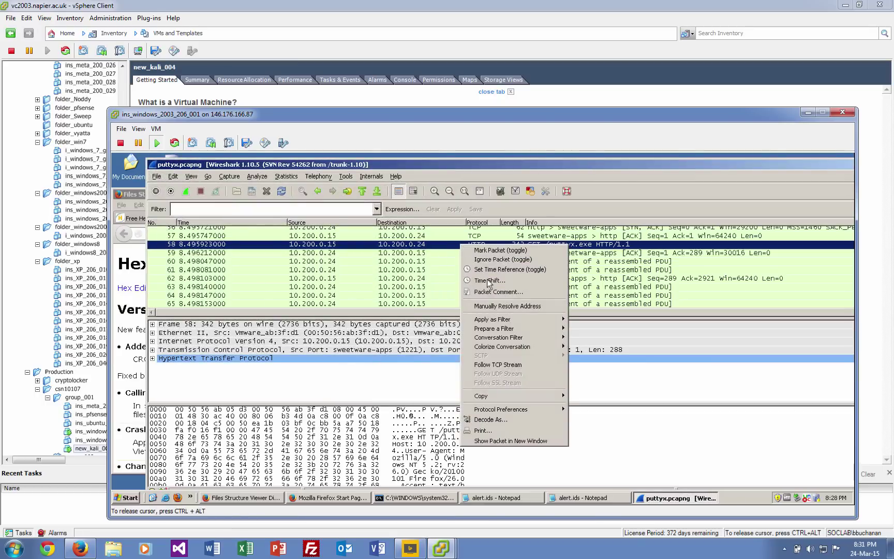
left_click(498, 364)
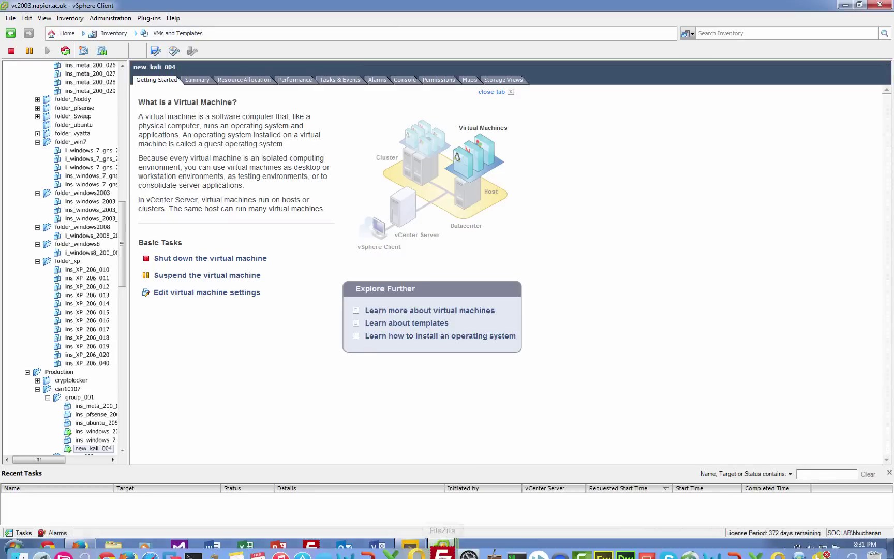
mouse_move(441, 548)
left_click(437, 522)
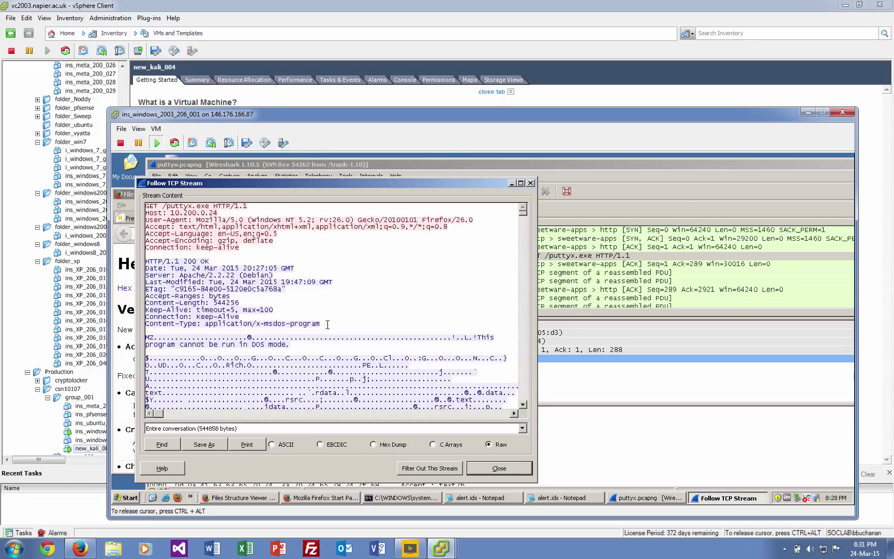
left_click(525, 384)
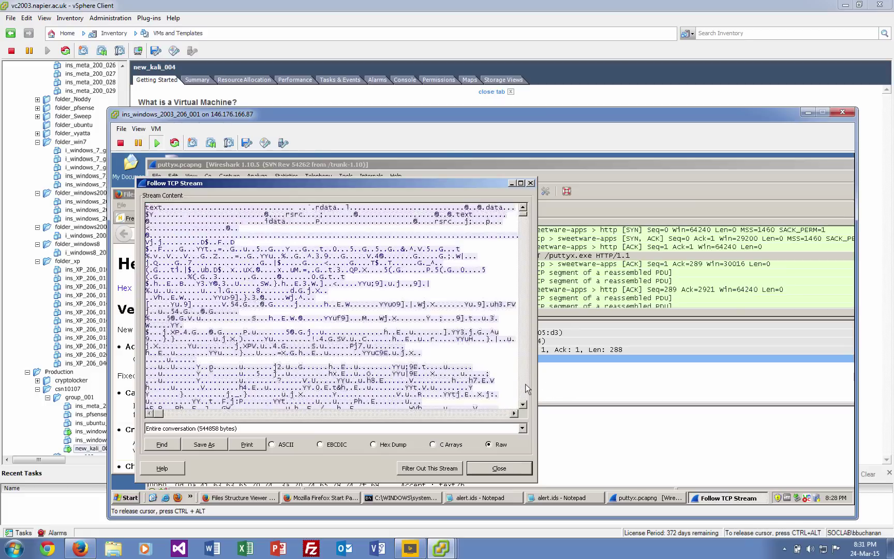
left_click(525, 384)
left_click(525, 384)
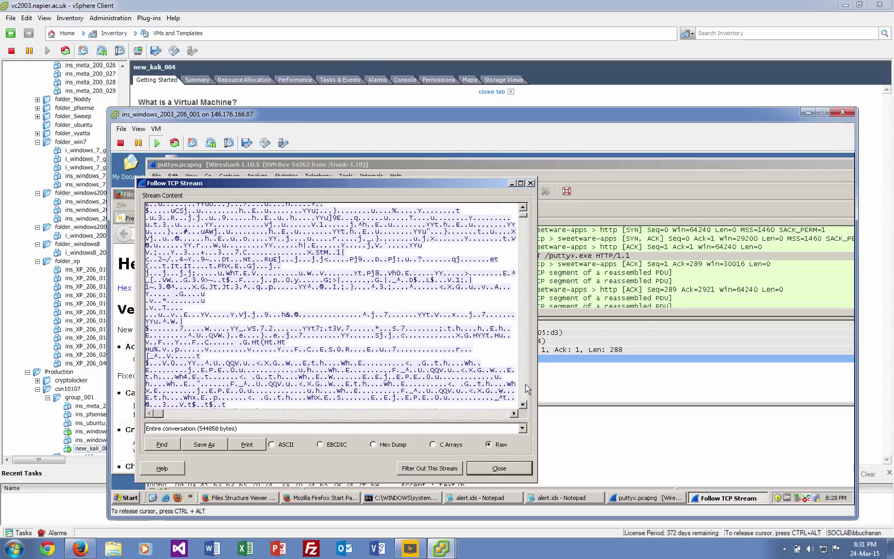
left_click(525, 384)
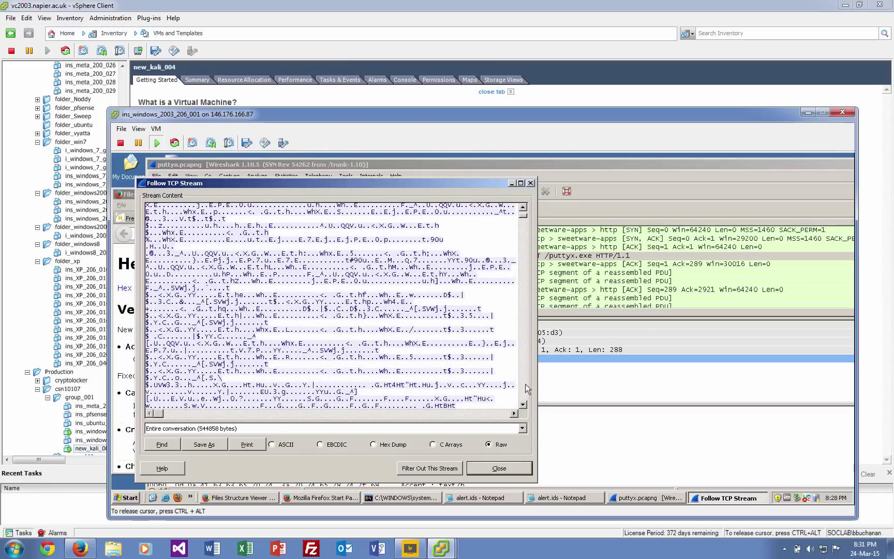
left_click(525, 384)
left_click(523, 258)
left_click_drag(524, 220, 525, 235)
left_click_drag(524, 251, 523, 371)
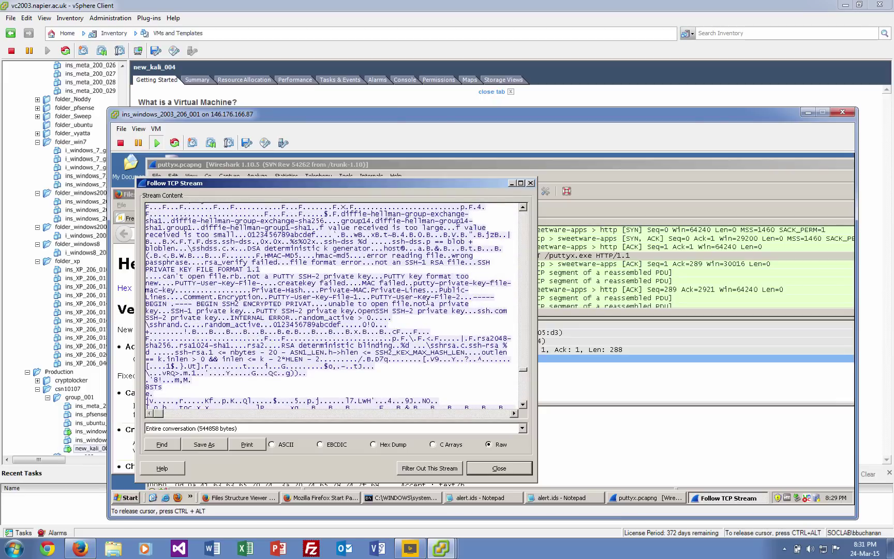
Copy the string 'unable to open file.not' from the stream.
left_click_drag(426, 302, 332, 304)
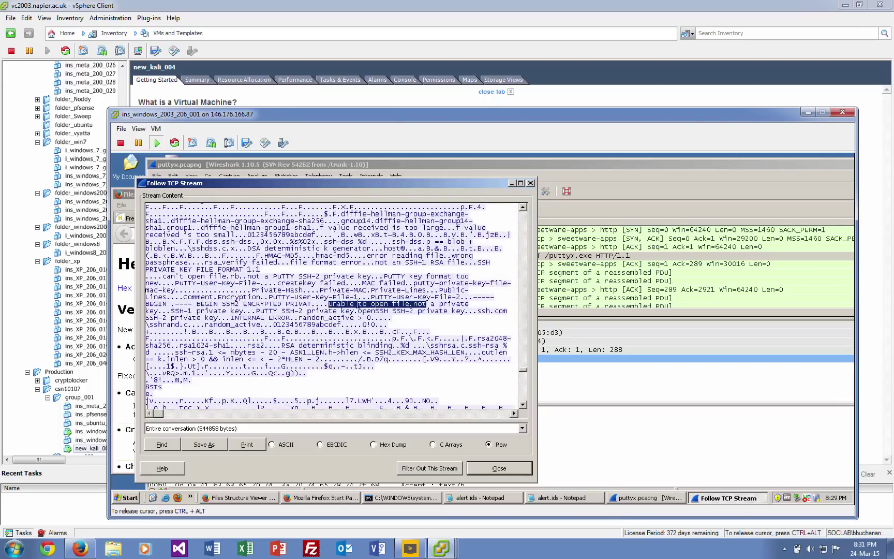
right_click(357, 303)
left_click(385, 325)
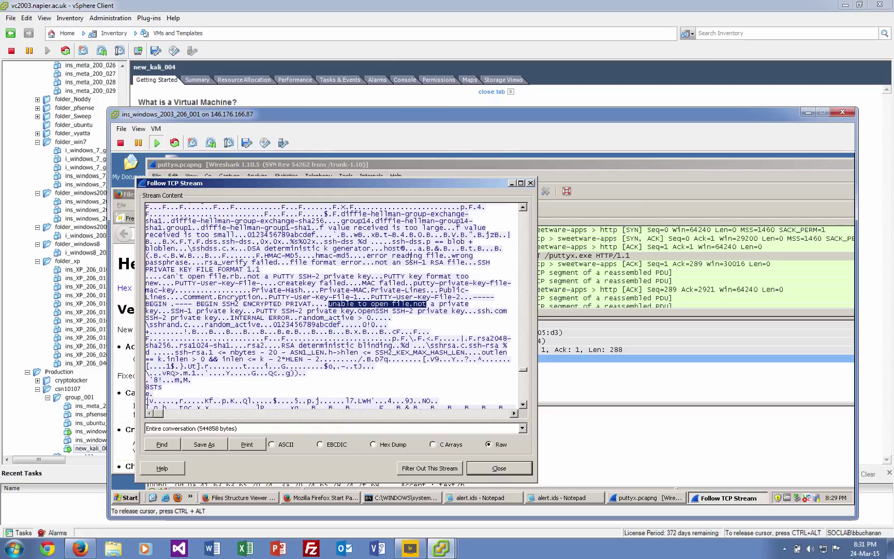
Reopen 1.rules and replace Rich8 with 'unable to open file.not' in the rule's content.
left_click(403, 498)
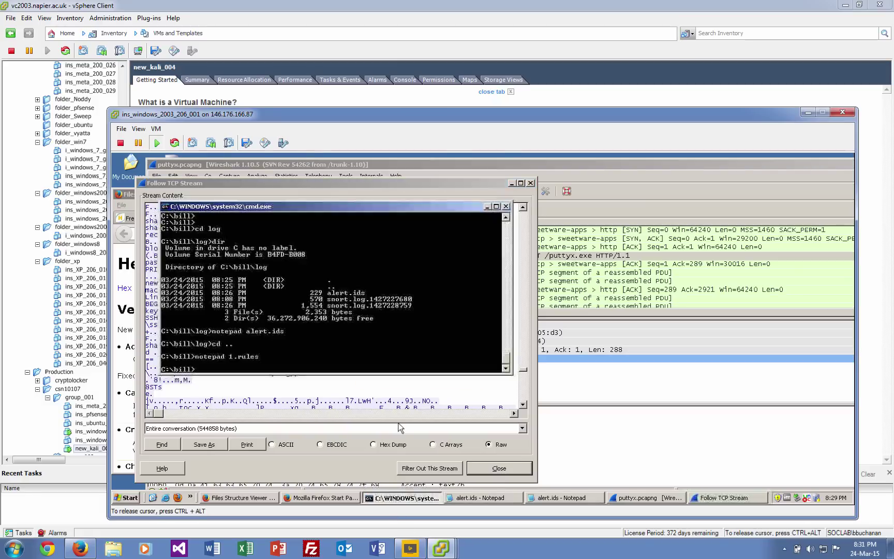
key("Up")
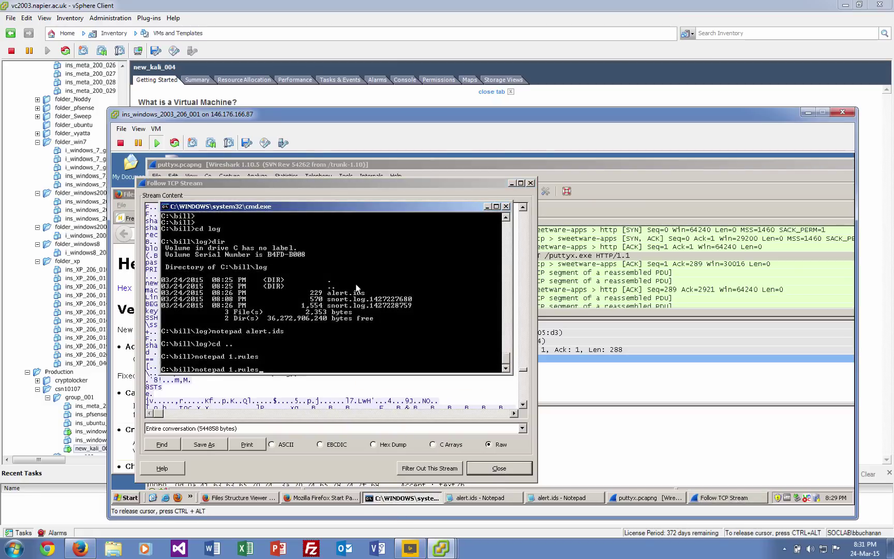
key("Return")
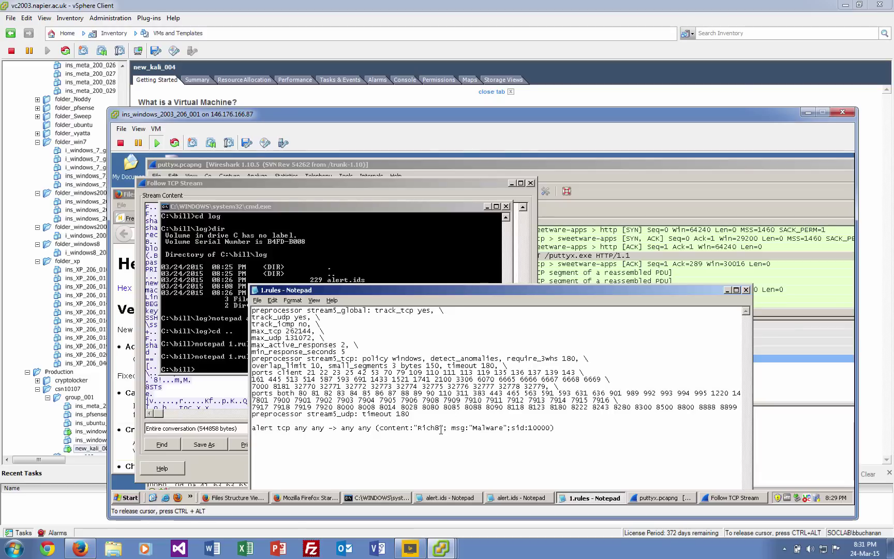
left_click(441, 429)
key("BackSpace")
key("BackSpace")
key("BackSpace")
key("BackSpace")
key("BackSpace")
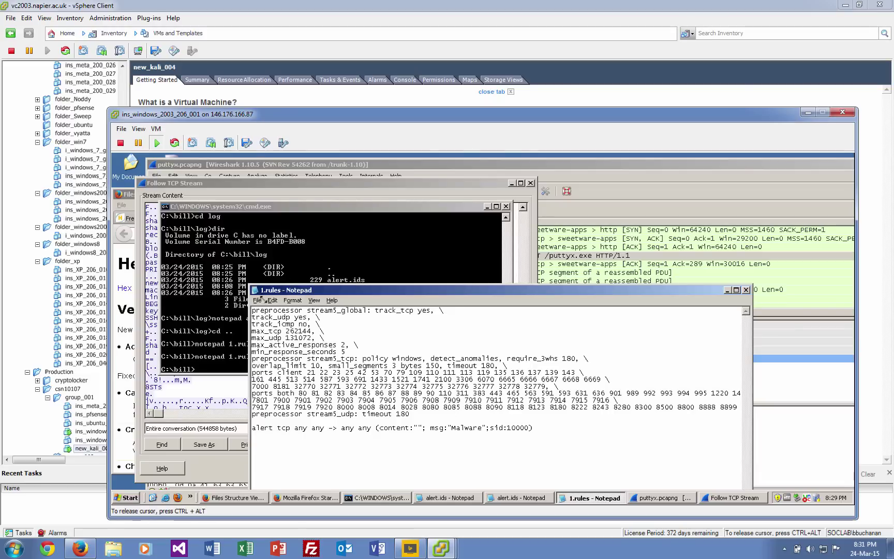
left_click(273, 300)
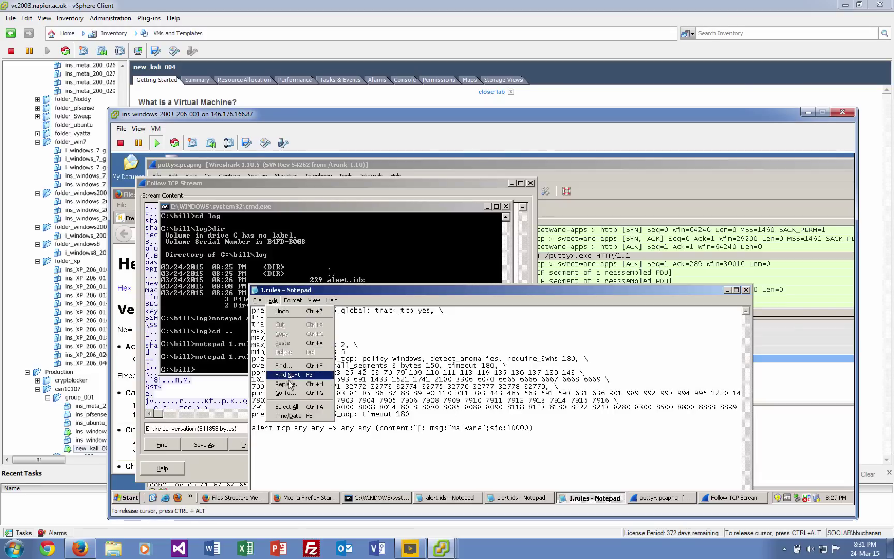
left_click(283, 343)
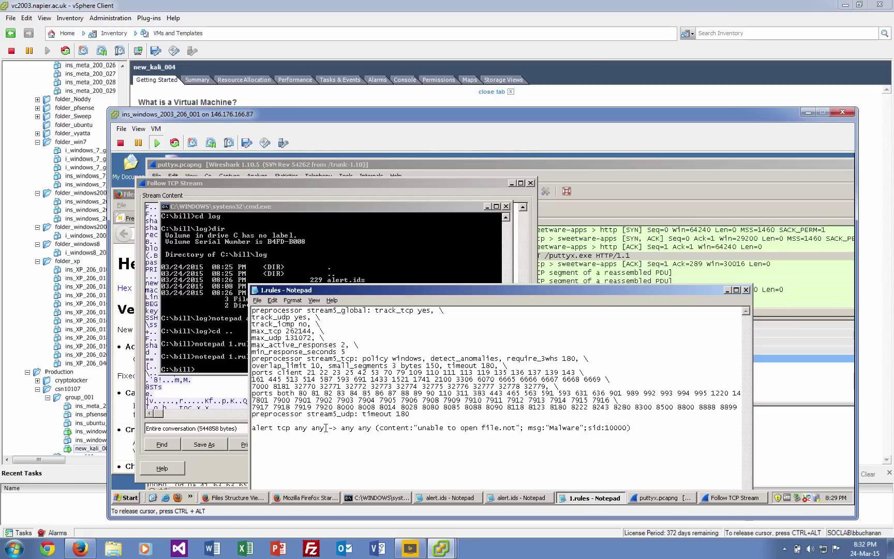
Change the rule's source port from any to 80 and save 1.rules on closing.
key("BackSpace")
key("BackSpace")
key("BackSpace")
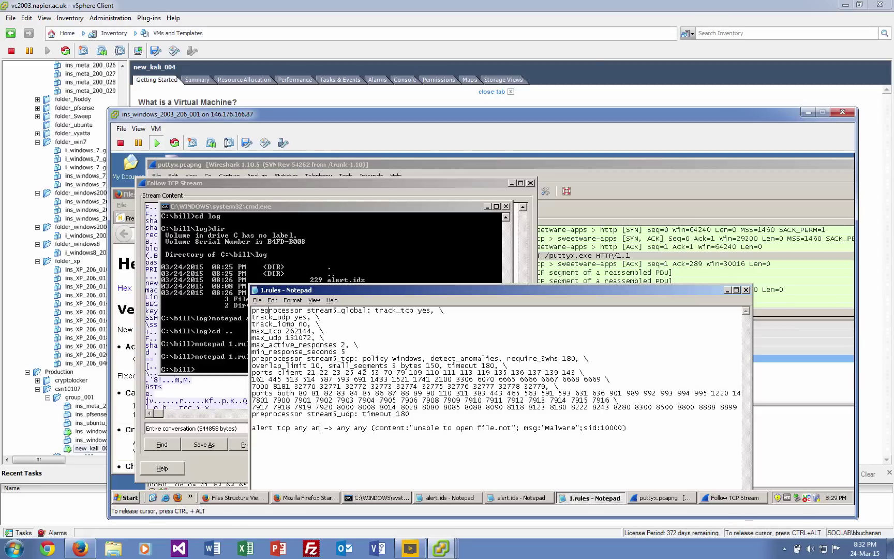
type("80")
left_click(254, 290)
left_click(269, 356)
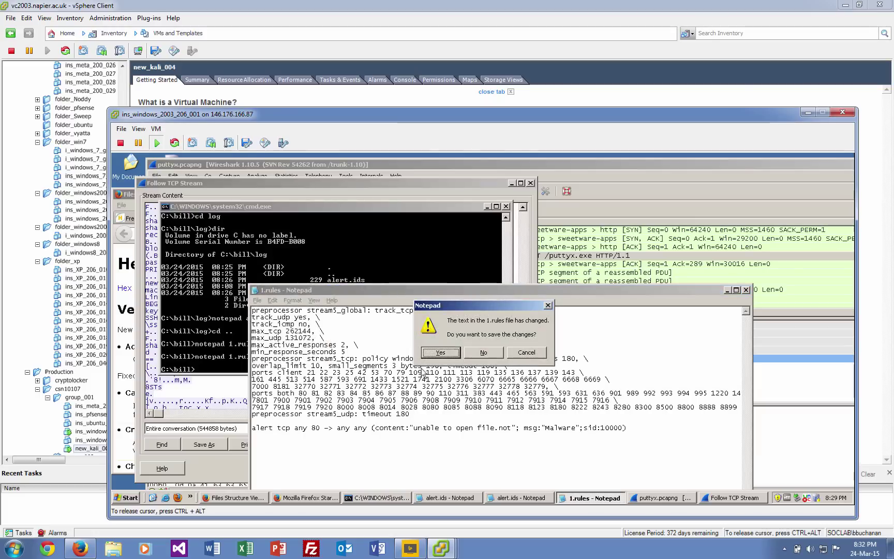
left_click(437, 354)
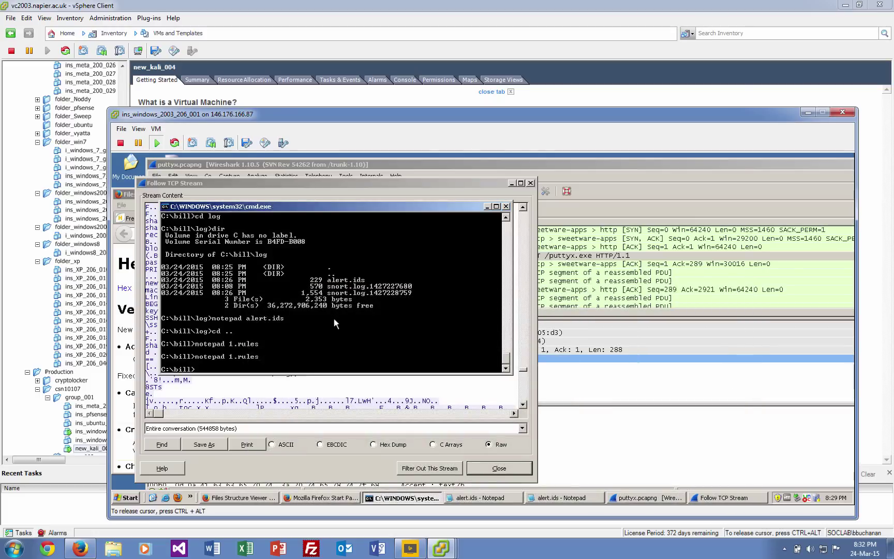
Rerun the earlier snort command with the updated 1.rules.
type("dir")
key("Up")
key("Up")
key("Up")
key("Up")
key("Up")
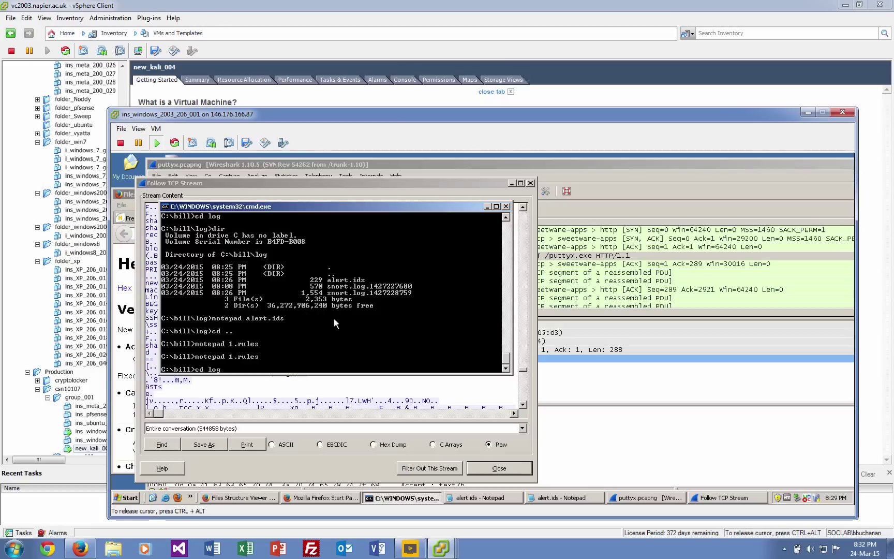
key("Return")
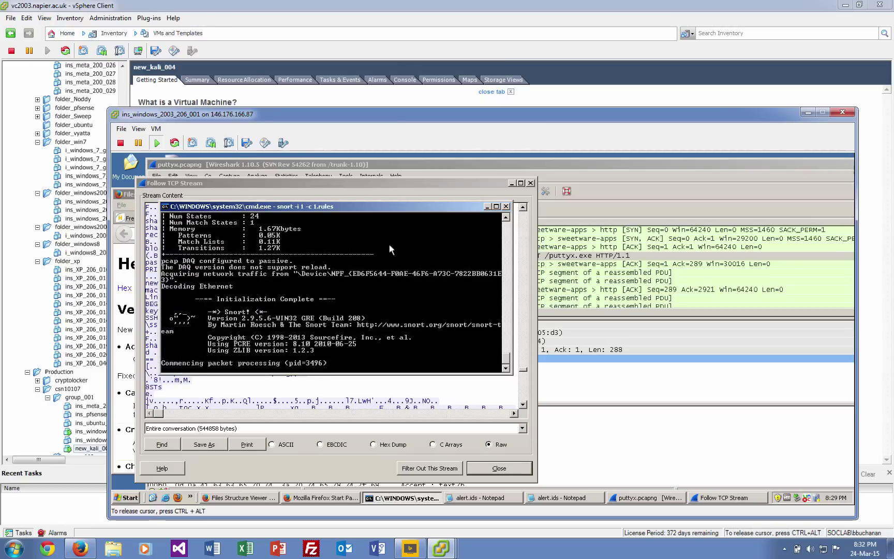
Re-download puttyx.exe from 10.200.0.24 in Firefox and save it.
left_click(238, 498)
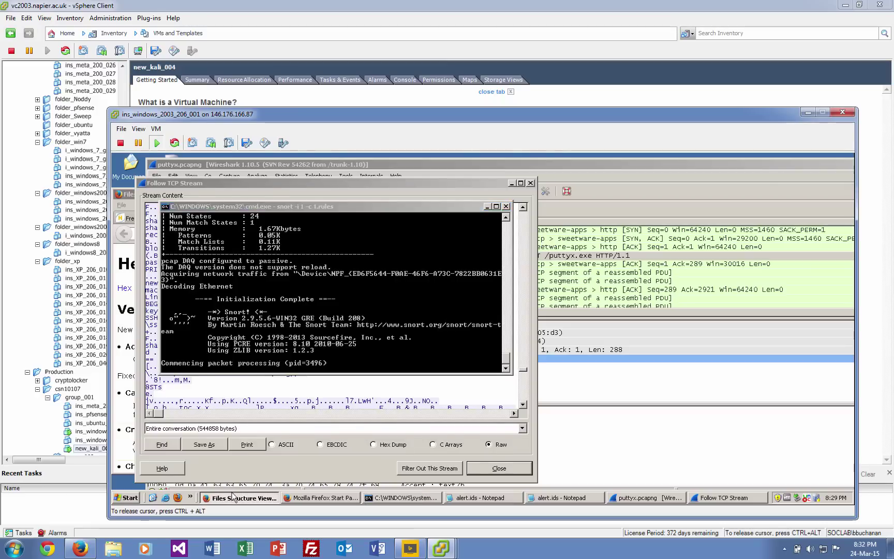
left_click(236, 236)
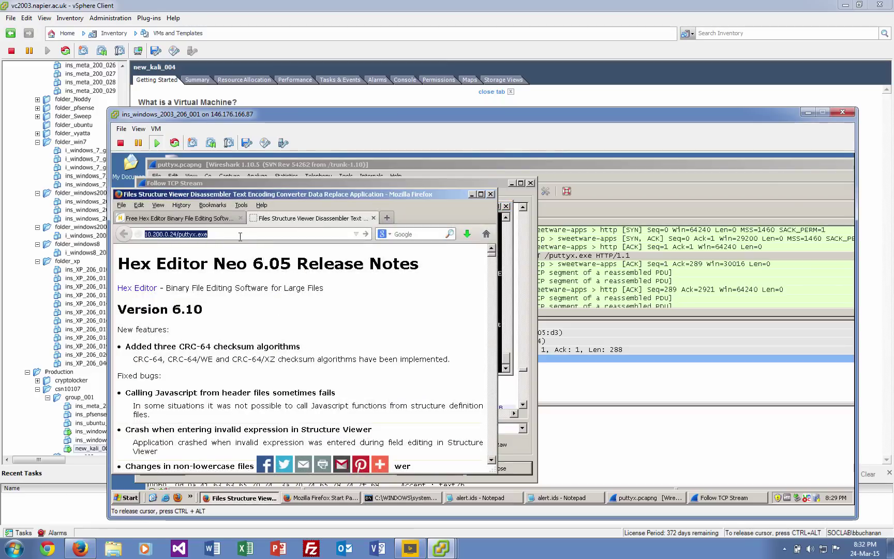
key("Return")
left_click(444, 352)
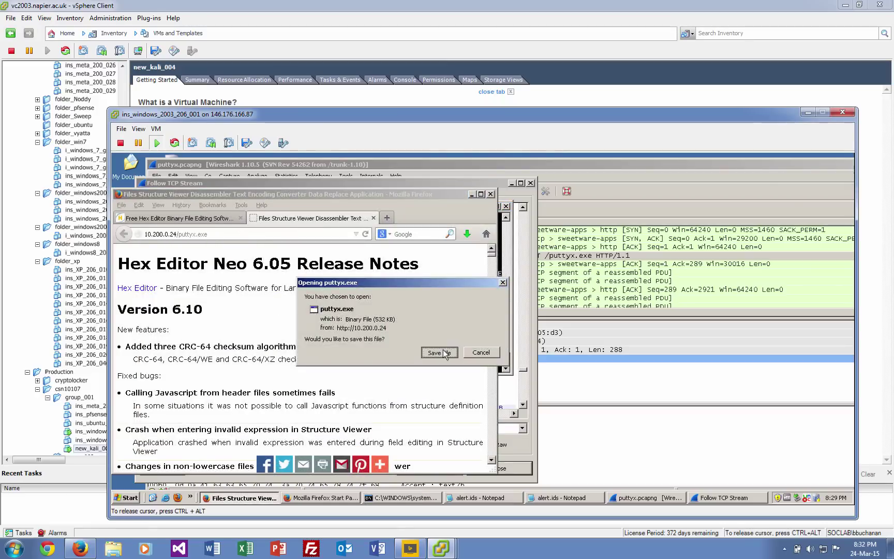
left_click(471, 194)
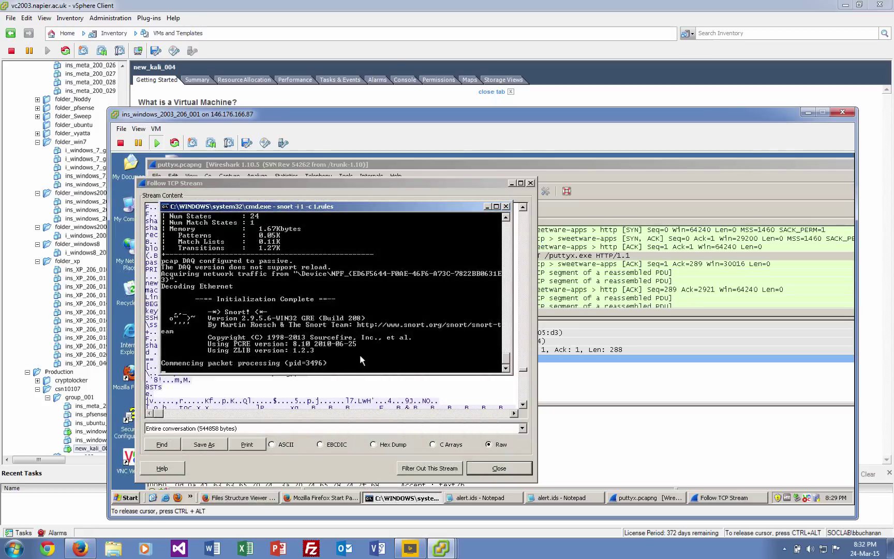
Stop Snort with Ctrl+C and review its exit statistics showing zero alerts.
key("ctrl+c")
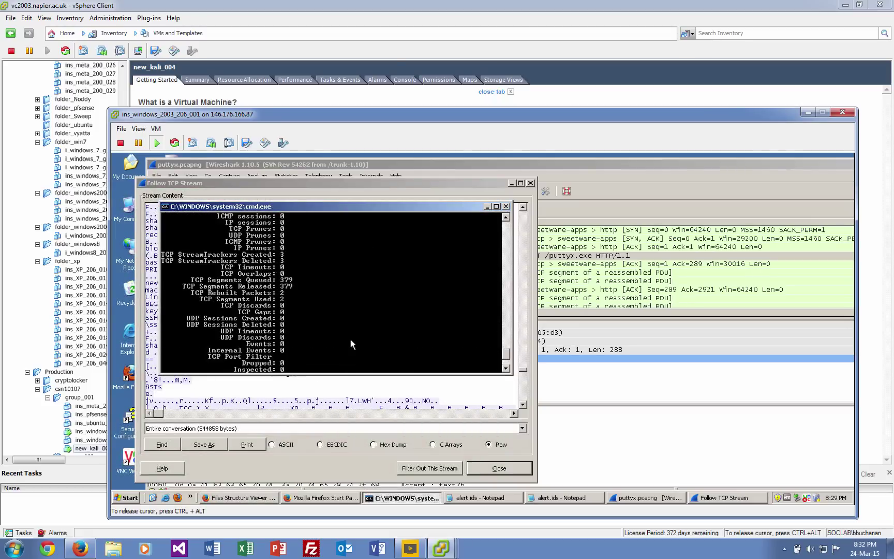
scroll(350, 338, "up", 8)
scroll(349, 338, "up", 4)
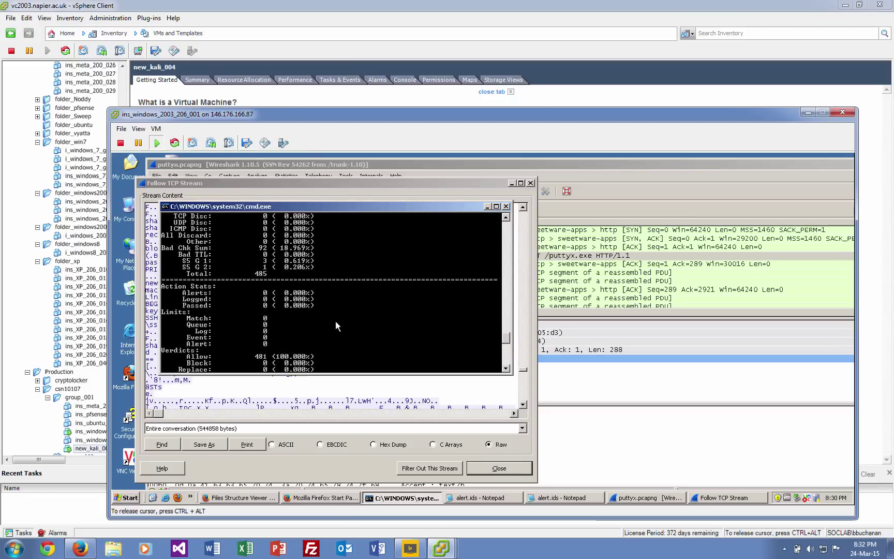
scroll(336, 320, "down", 5)
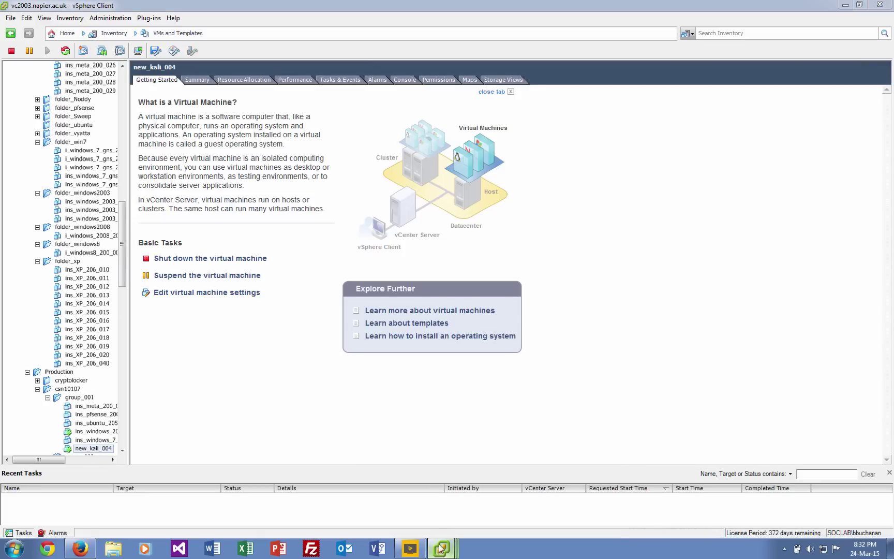
Reopen 1.rules and change the rule's source port from 80 back to any.
mouse_move(441, 547)
left_click(433, 497)
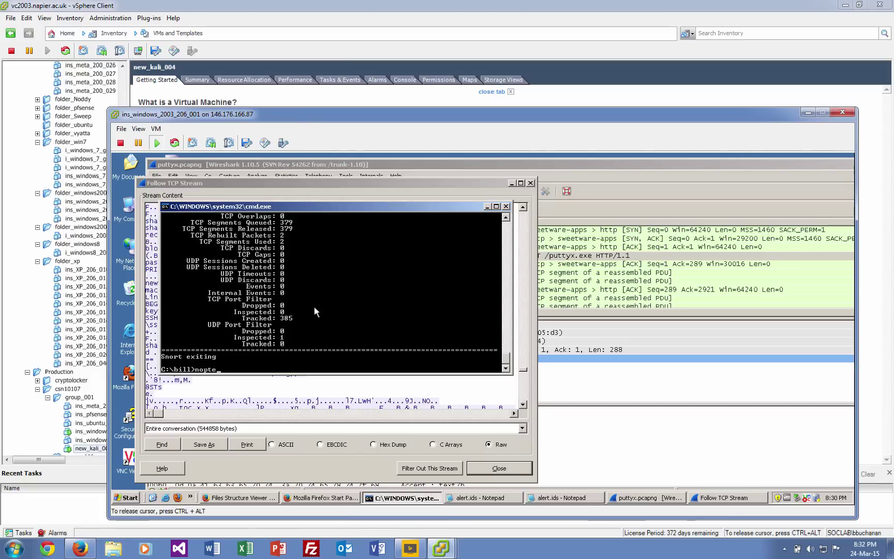
key("BackSpace")
key("BackSpace")
key("BackSpace")
type("tepad 1.rules")
key("Return")
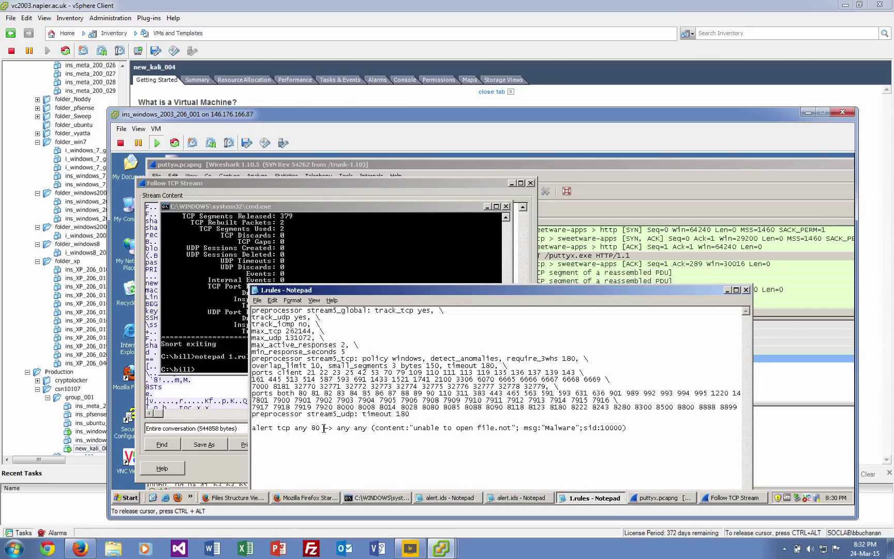
key("BackSpace")
key("BackSpace")
type("any")
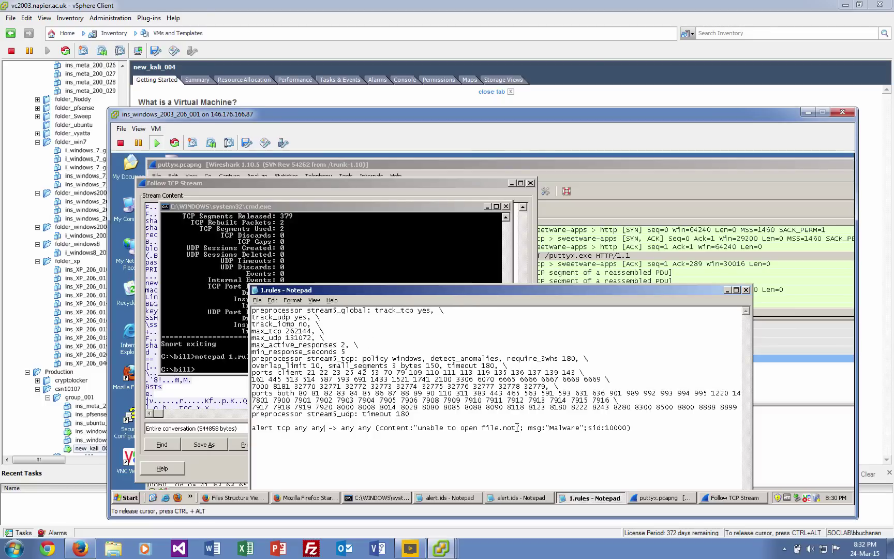
Trim the content string to just 'unable' and save 1.rules on closing.
left_click_drag(515, 428, 444, 428)
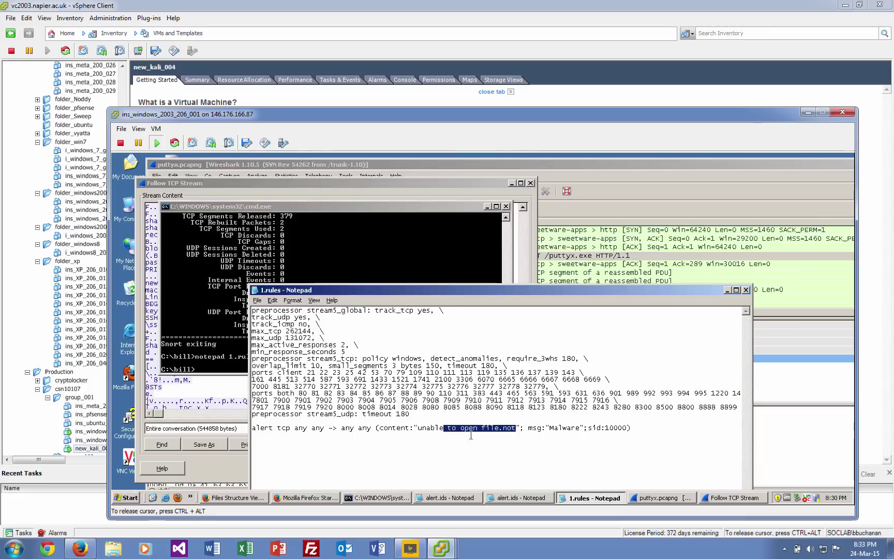
key("Delete")
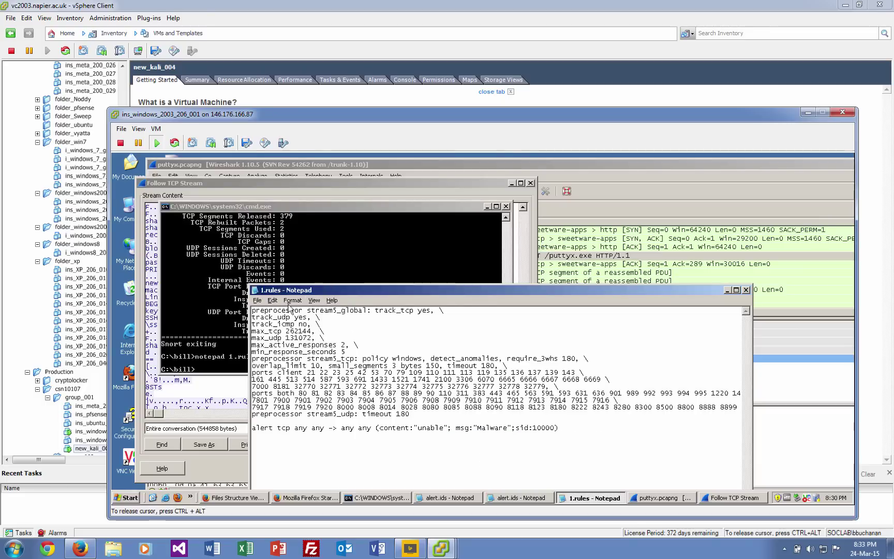
left_click(255, 291)
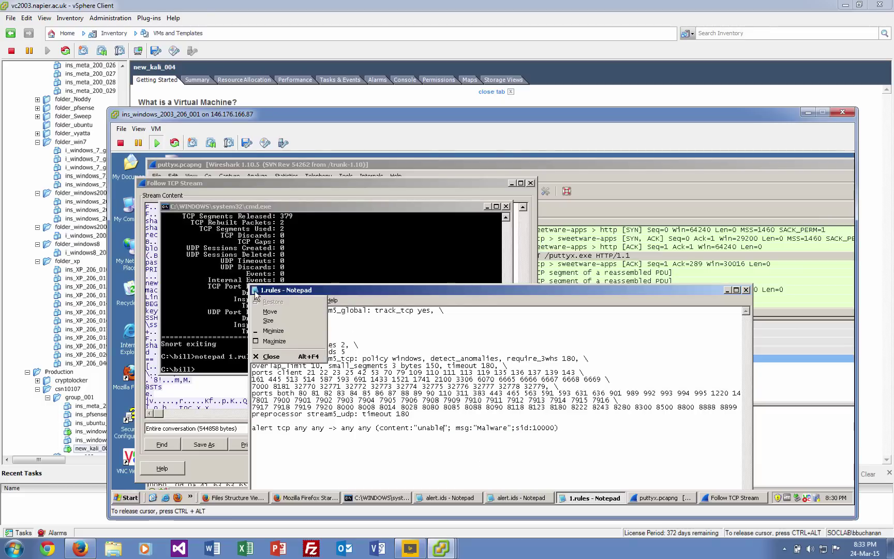
left_click(254, 292)
left_click(257, 292)
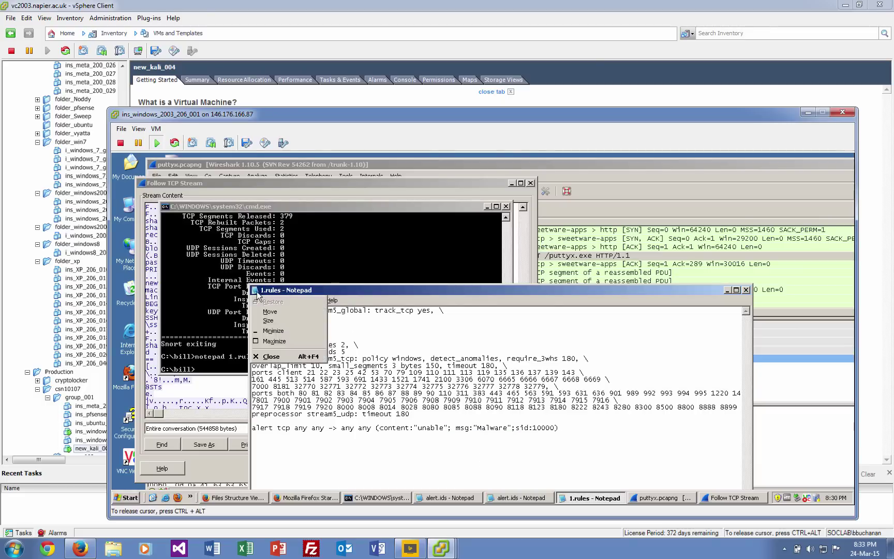
left_click(308, 356)
left_click(445, 359)
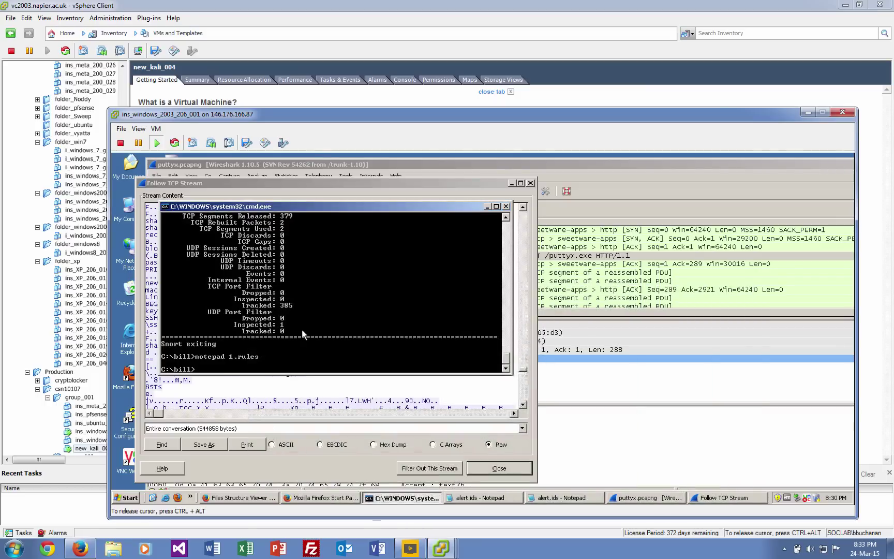
Start Snort again with the edited 1.rules (snort -i 1 -c 1.rules).
key("Up")
key("Up")
key("Return")
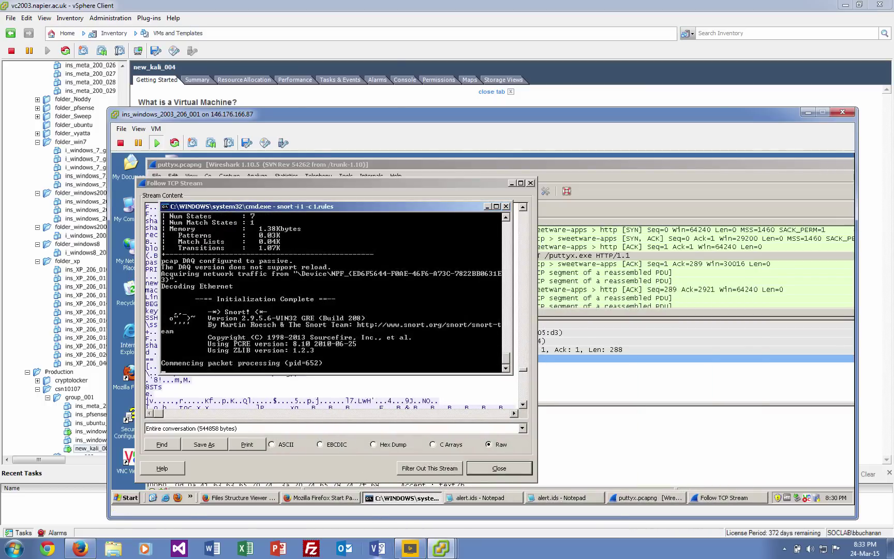
mouse_move(445, 551)
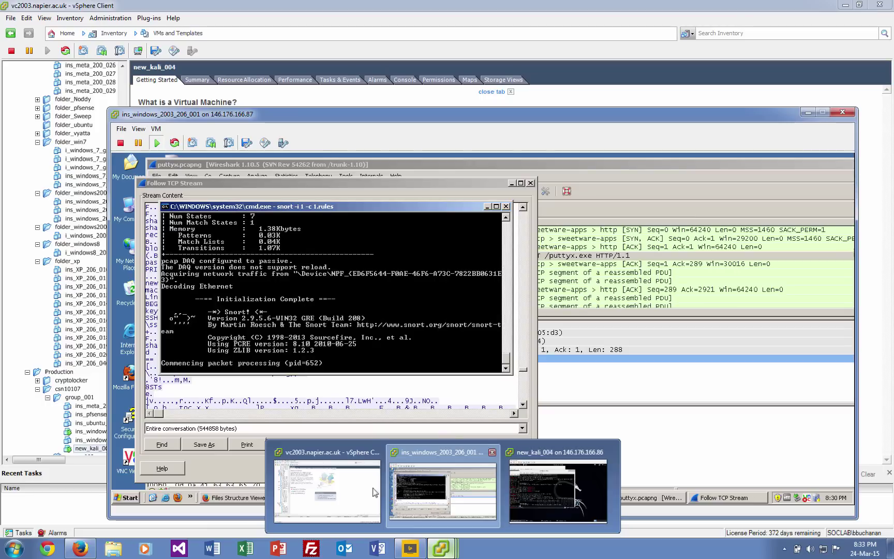
left_click(454, 480)
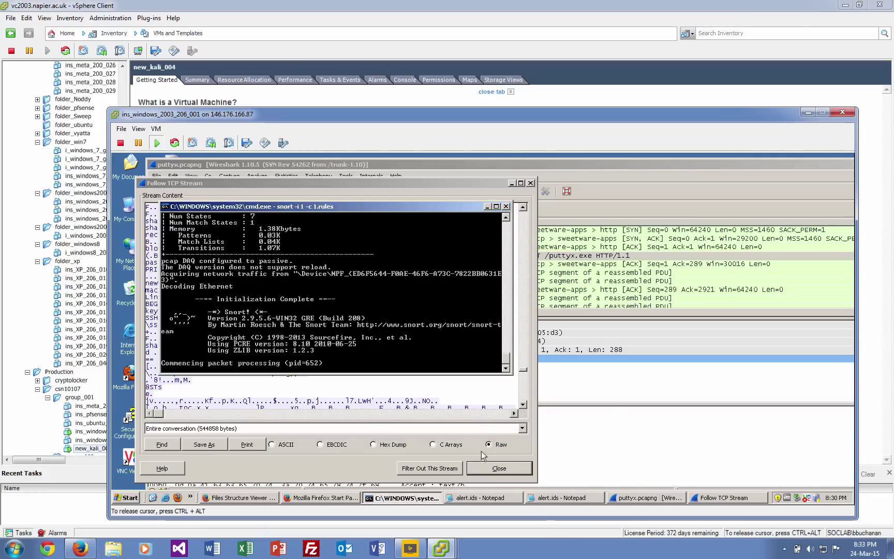
Download puttyx.exe from 10.200.0.24 again in Firefox and save it.
left_click(254, 498)
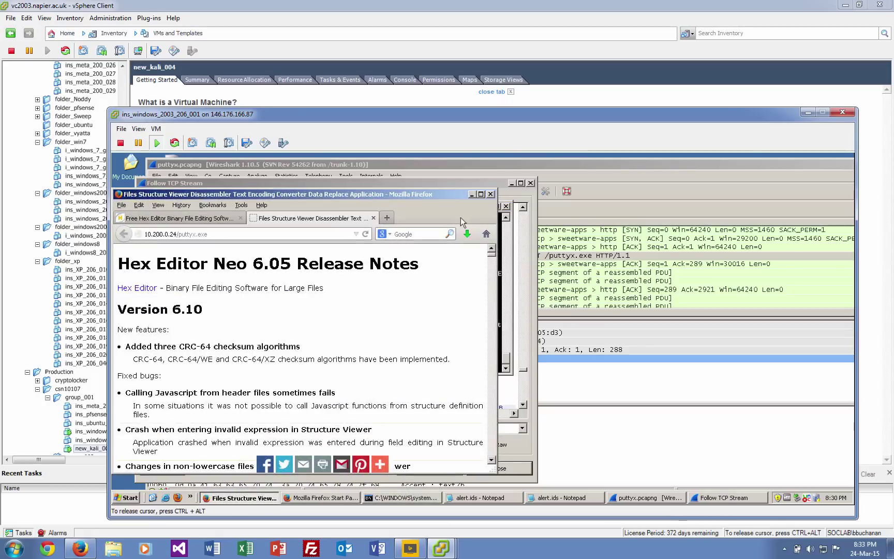
left_click(292, 232)
key("Return")
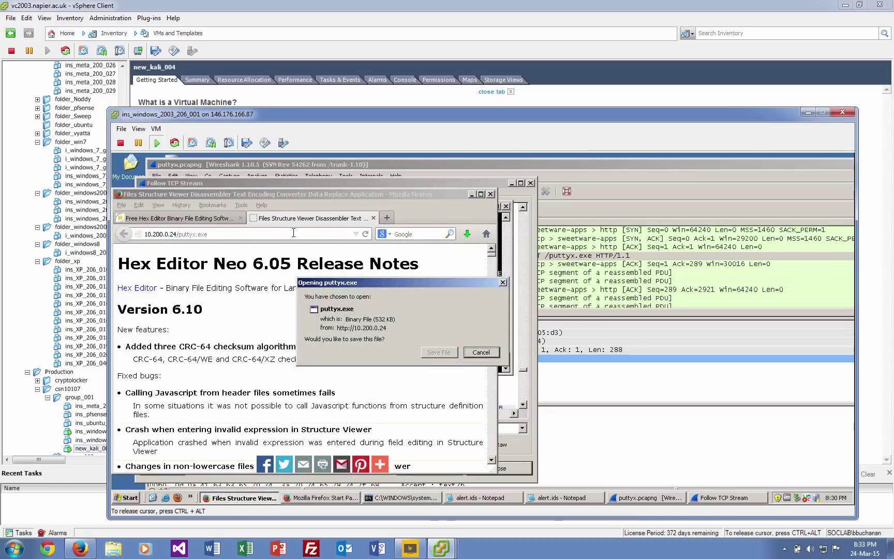
left_click(437, 351)
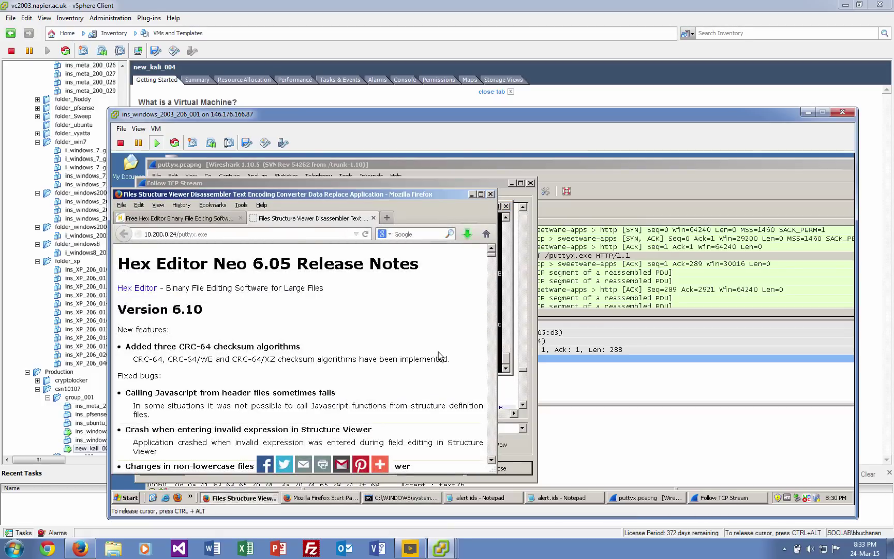
left_click(472, 196)
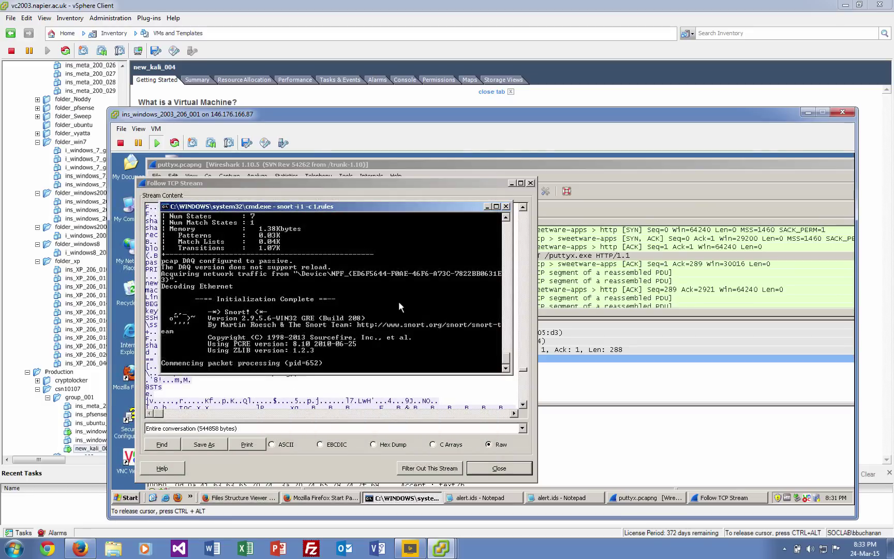
Stop Snort and check the Action Stats showing 11 alerts.
key("ctrl+c")
key("ctrl+v")
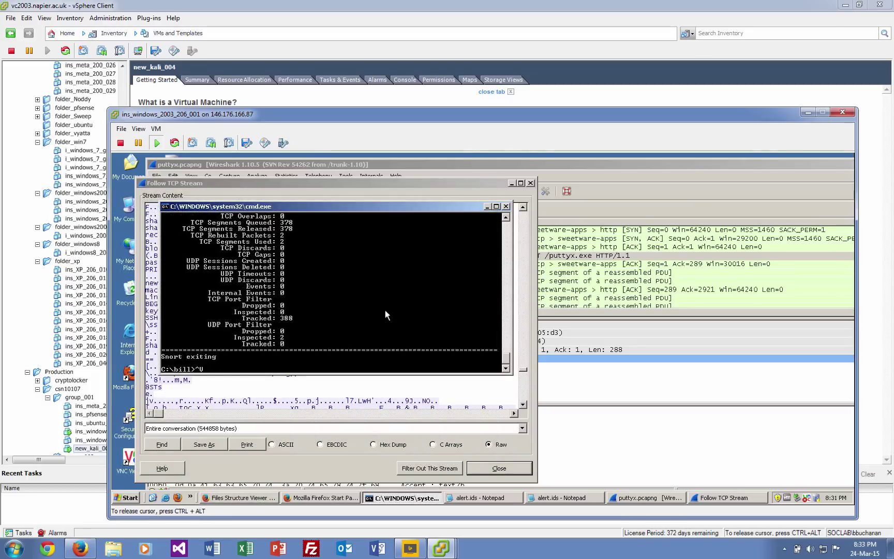
scroll(385, 311, "up", 7)
scroll(384, 329, "up", 5)
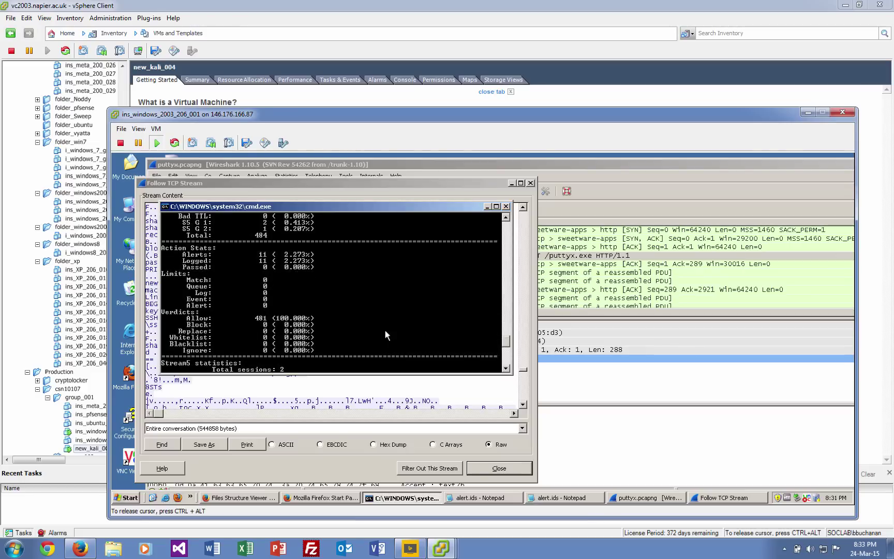
scroll(384, 329, "up", 1)
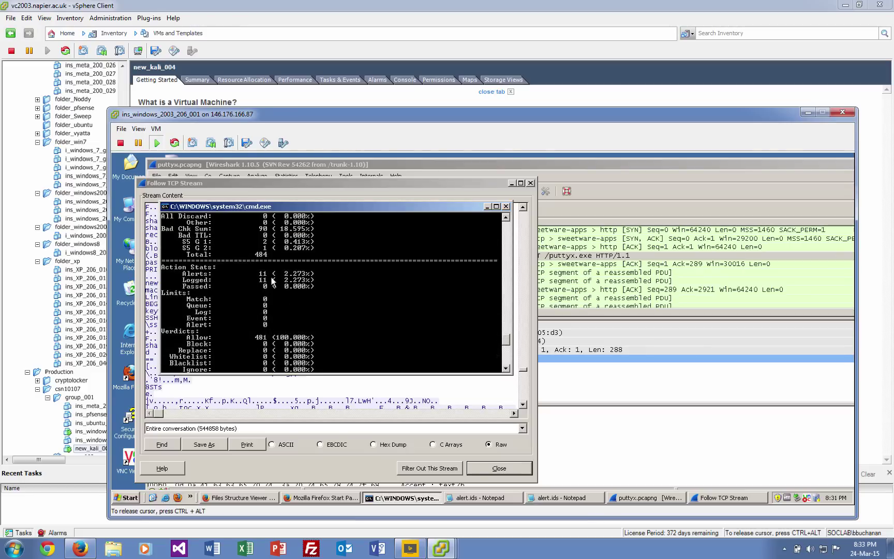
scroll(272, 281, "down", 13)
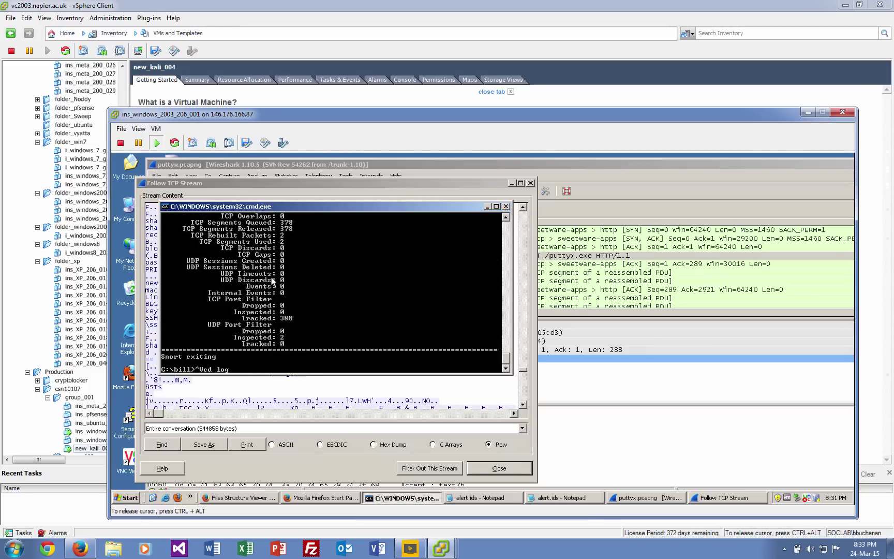
Move into the log folder and list it, showing alert.ids at 2,726 bytes.
key("Escape")
type("cd ")
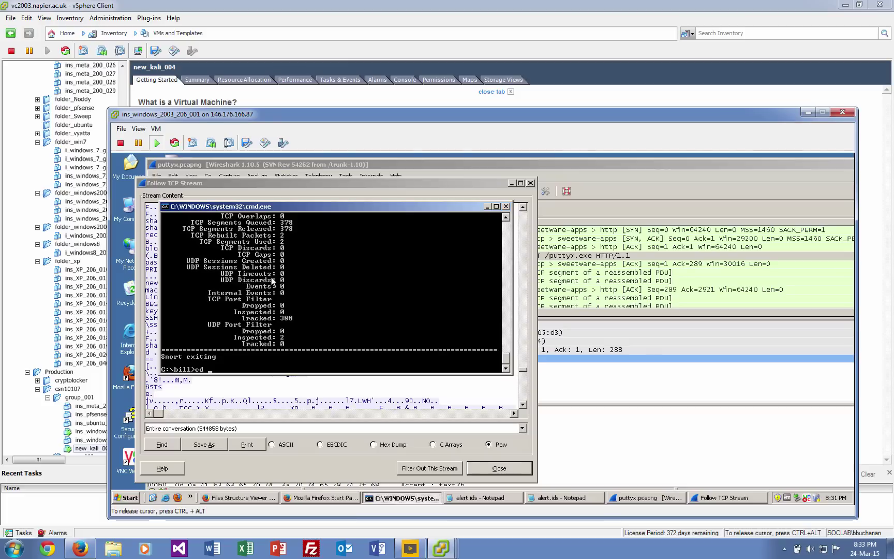
type("log")
key("Return")
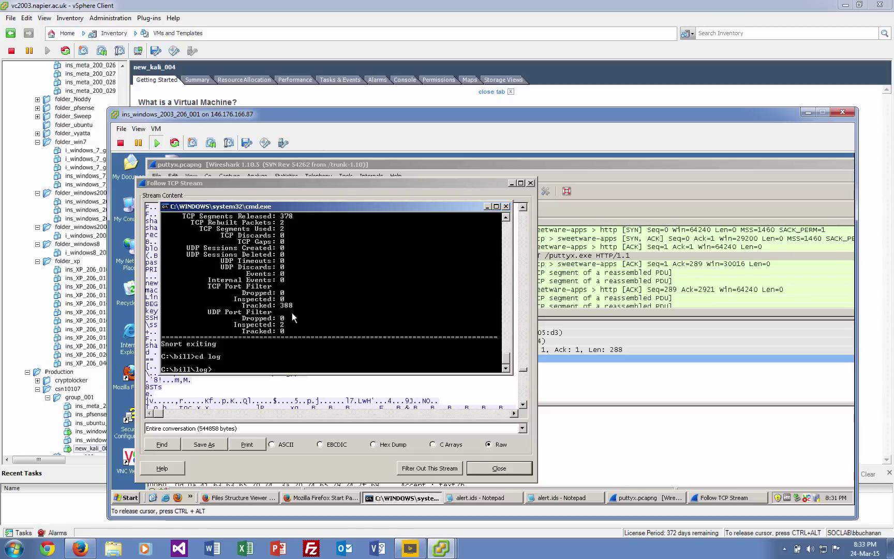
type("dir")
key("Return")
type("notepad")
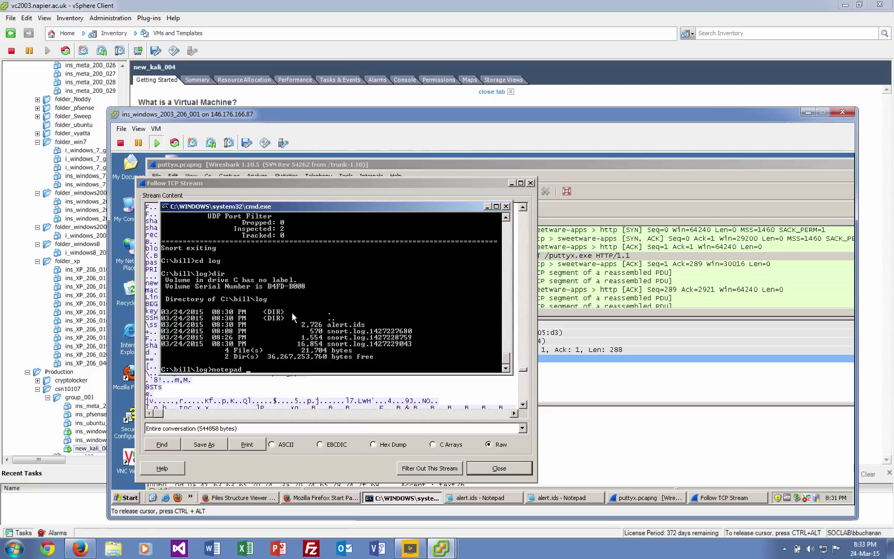
type(" alert.ids")
Open alert.ids in Notepad and review the repeated Malware alerts from 10.200.0.24:80 to 10.200.0.15:1226.
key("Return")
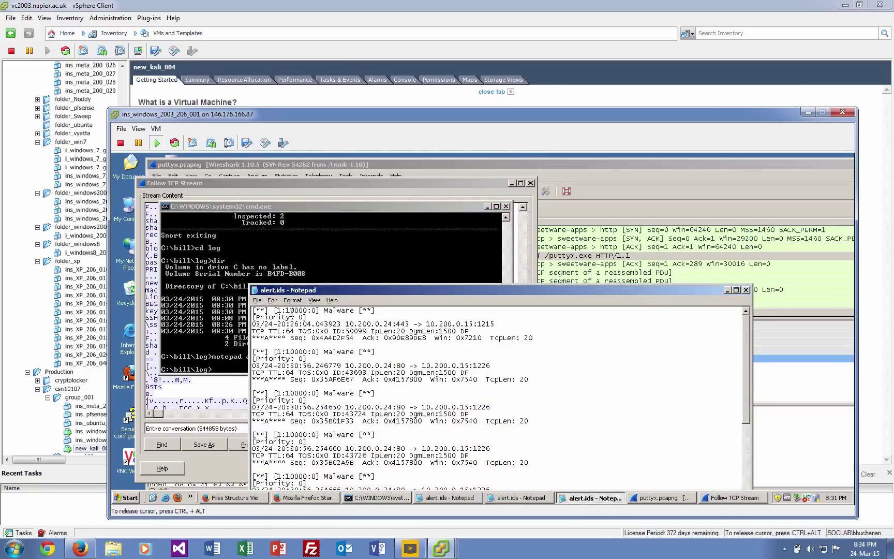
scroll(429, 423, "down", 10)
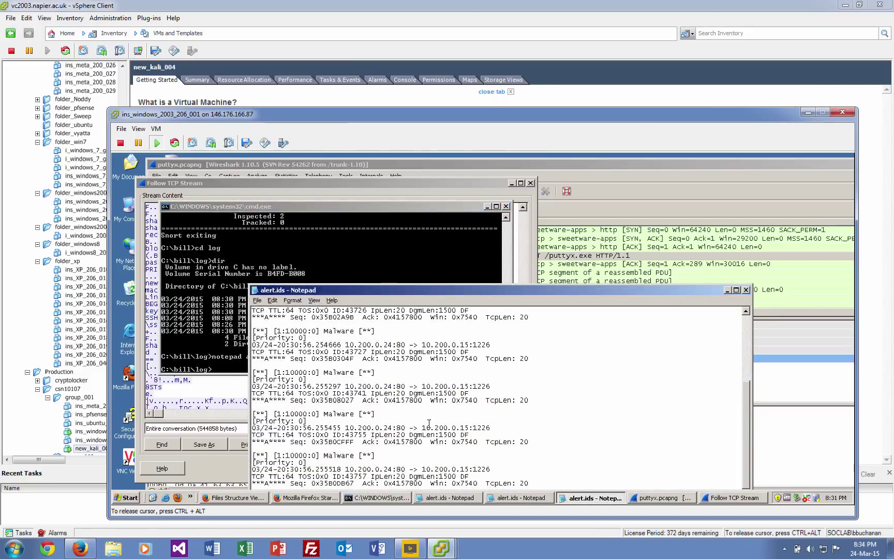
scroll(429, 423, "down", 1)
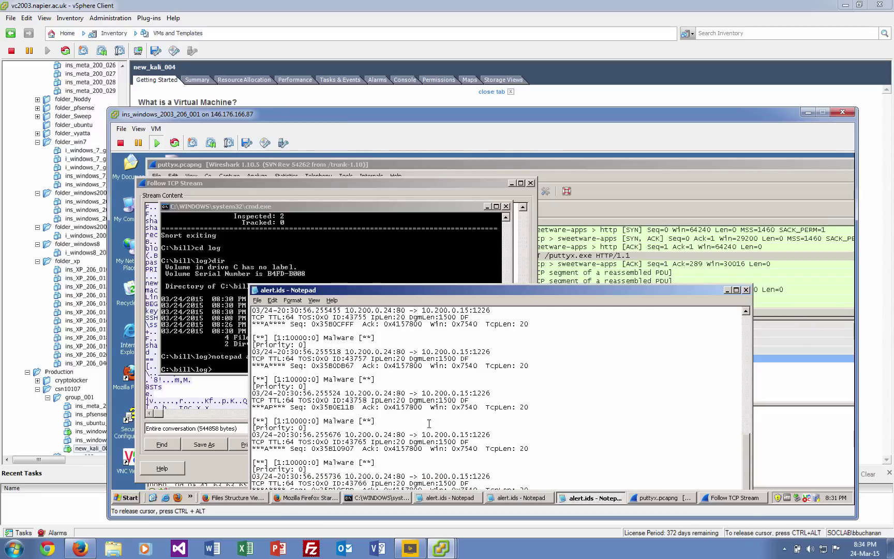
left_click_drag(461, 290, 452, 205)
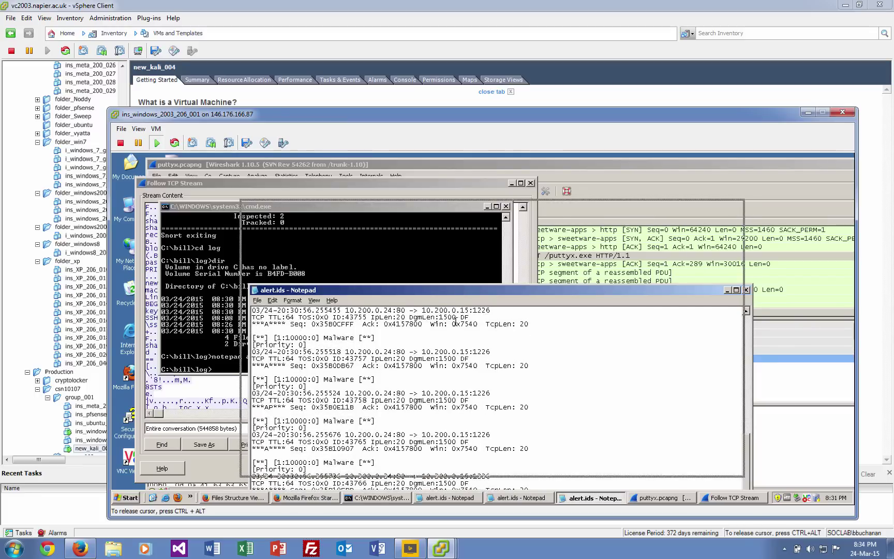
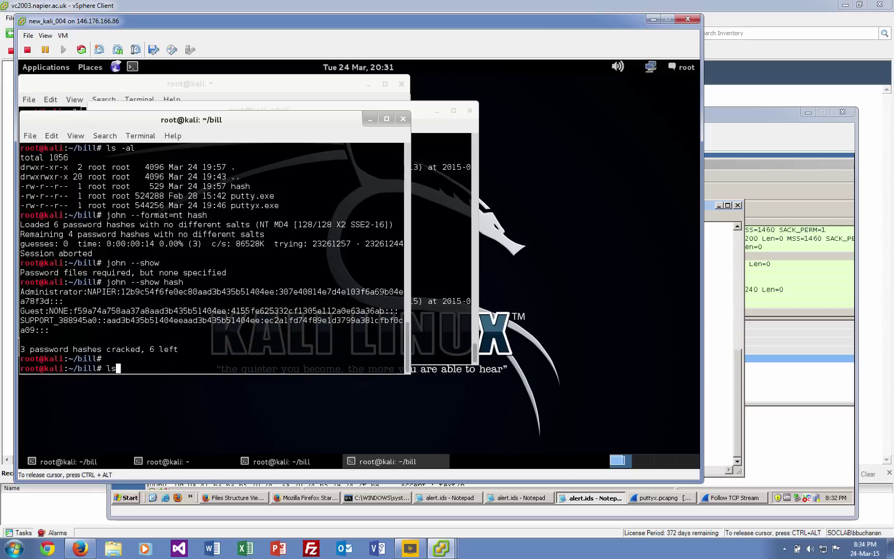
List ~/bill with ls (hash, putty.exe, puttyx.exe) and start entering 'gzip putty'.
type("s")
key("Return")
type("g")
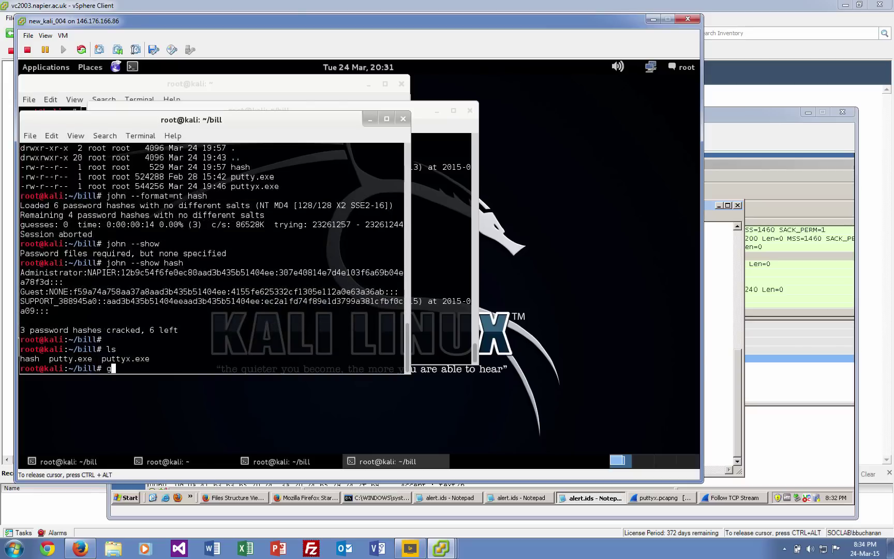
type("zip putty")
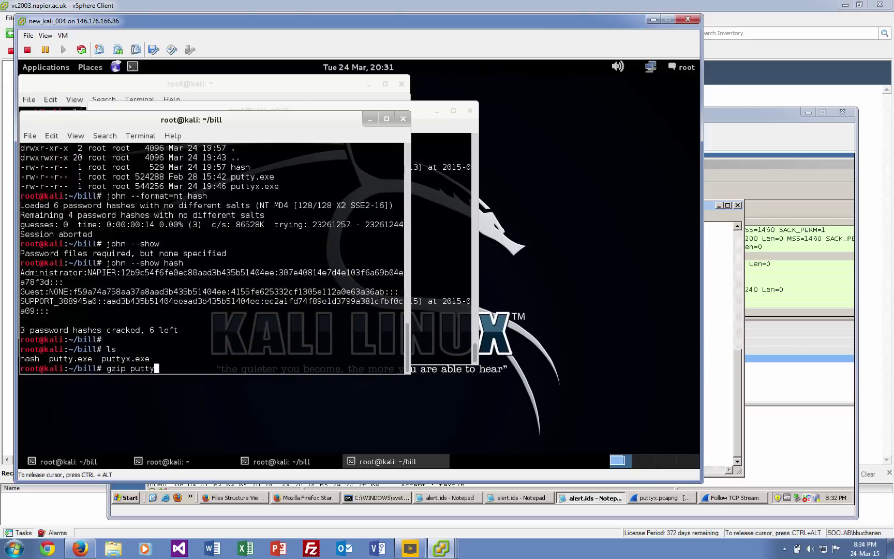
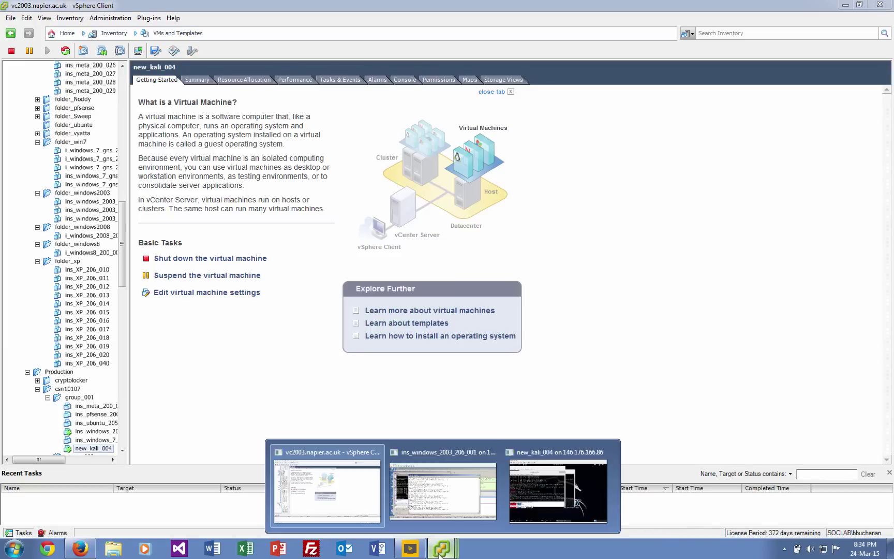
Bring the ins_windows_2003_206_001 VM console, showing the Snort Malware alert log, to the front.
left_click(391, 519)
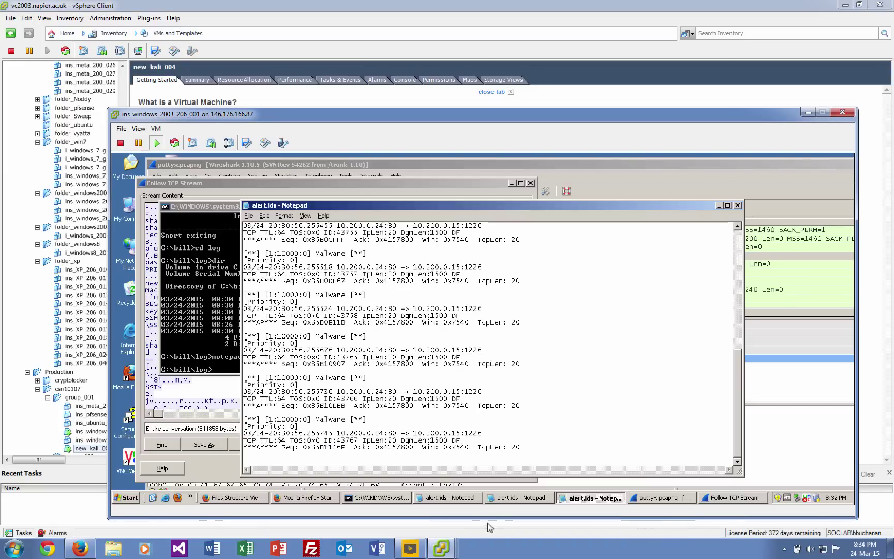
mouse_move(445, 549)
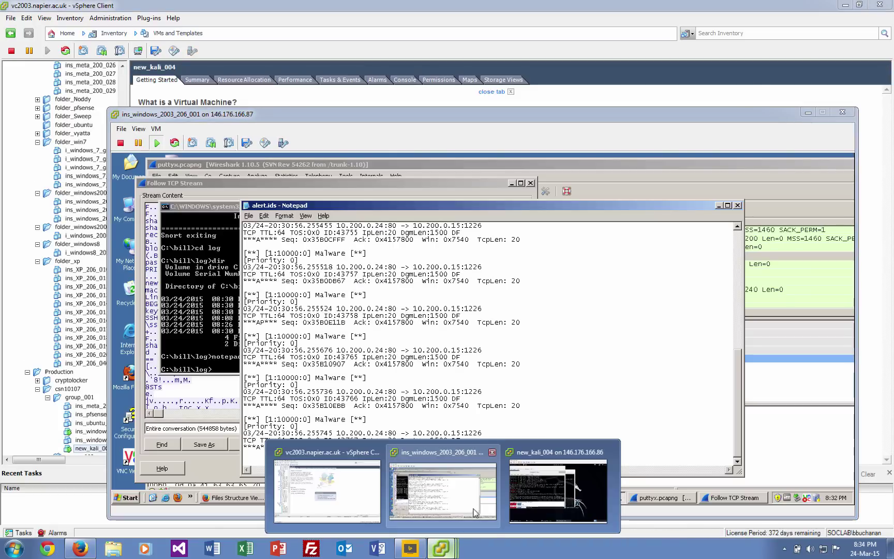
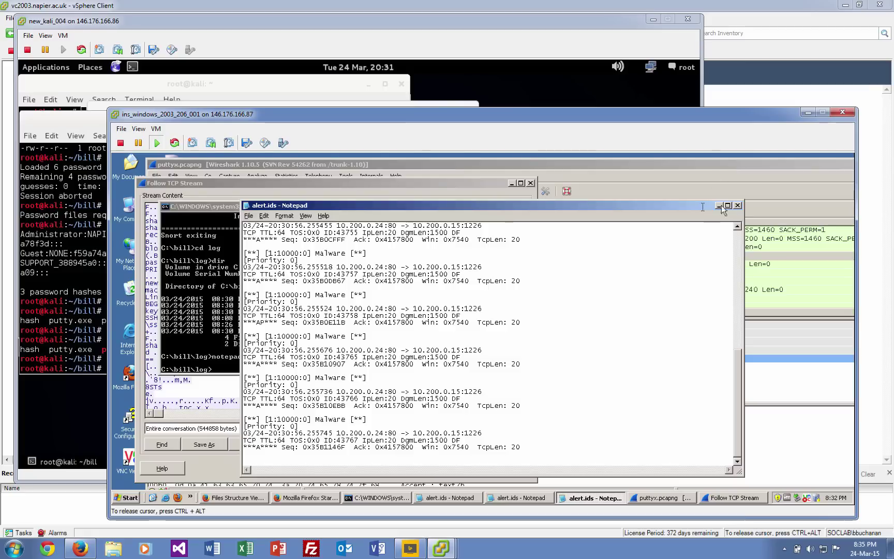
Close the alert.ids Notepad file and return to the Wireshark window.
left_click(738, 205)
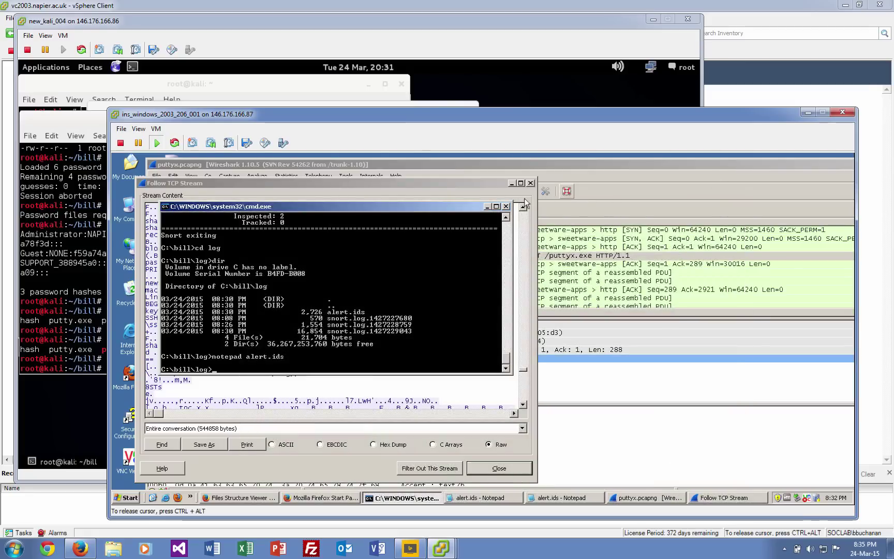
left_click(577, 166)
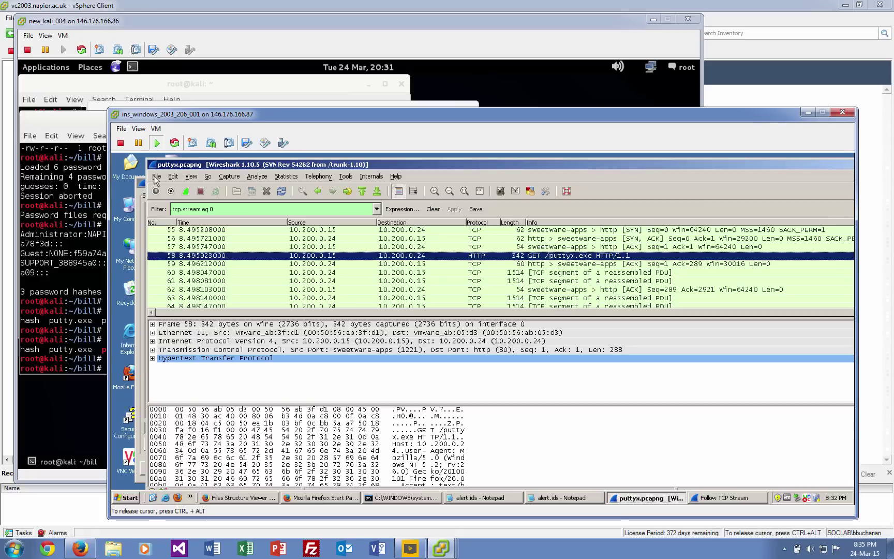
left_click(156, 176)
left_click(156, 176)
left_click(207, 176)
left_click(208, 176)
Start a new live capture on Local Area Connection 2, then enter 10.200.0.24/ in Firefox's address bar.
left_click_drag(212, 165, 271, 171)
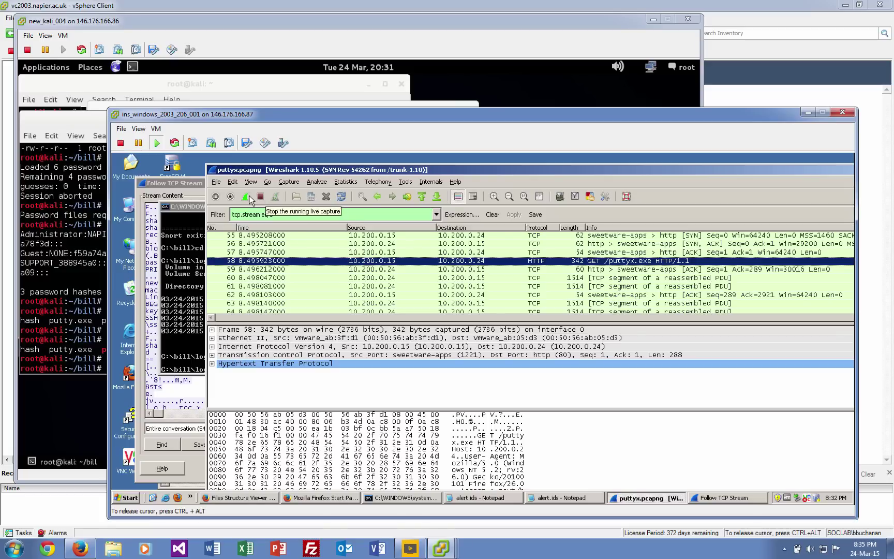
left_click(246, 196)
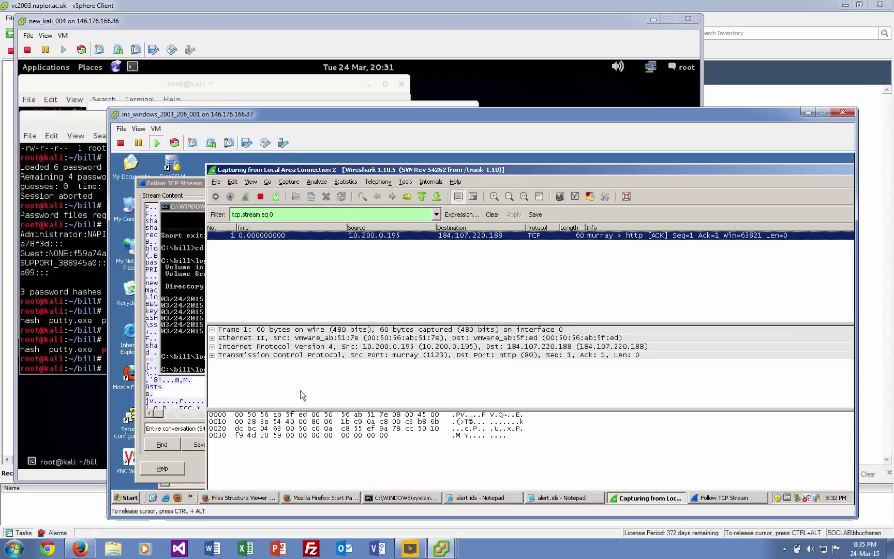
left_click(325, 498)
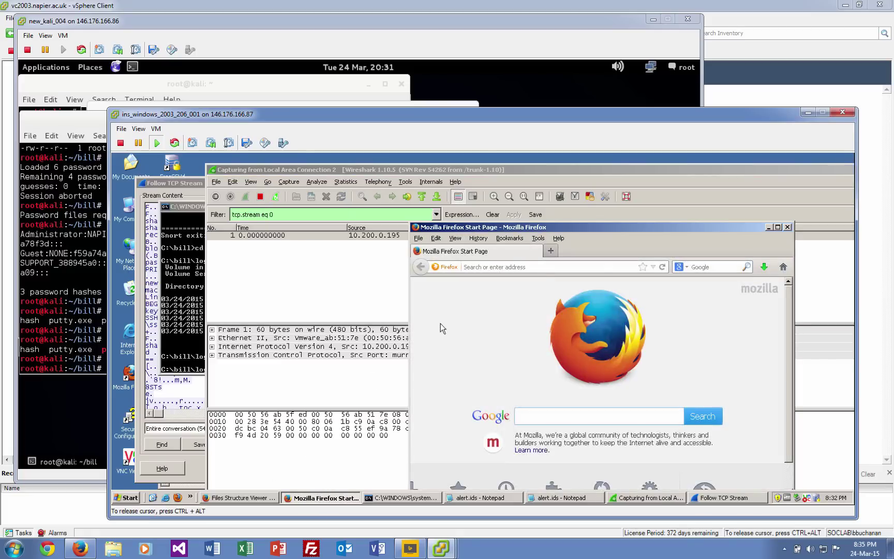
type("10.200.0.24/puttyx.exe.gz")
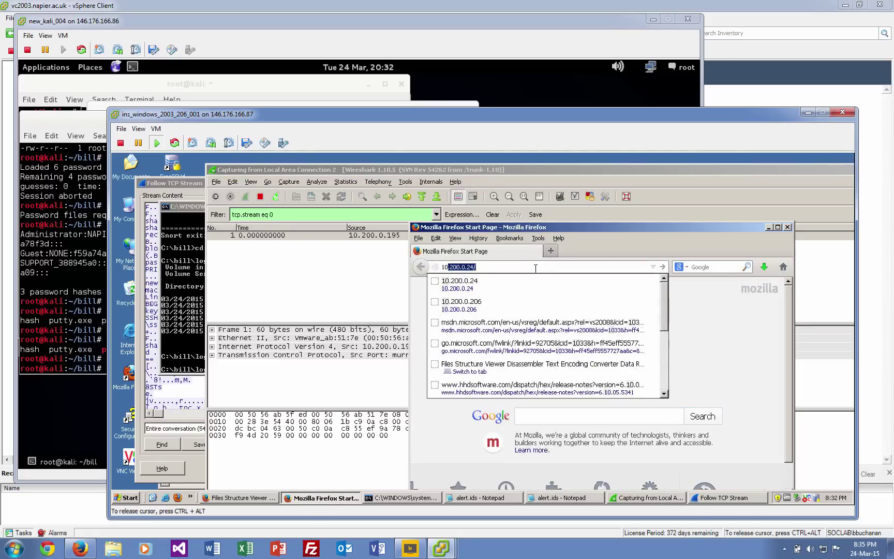
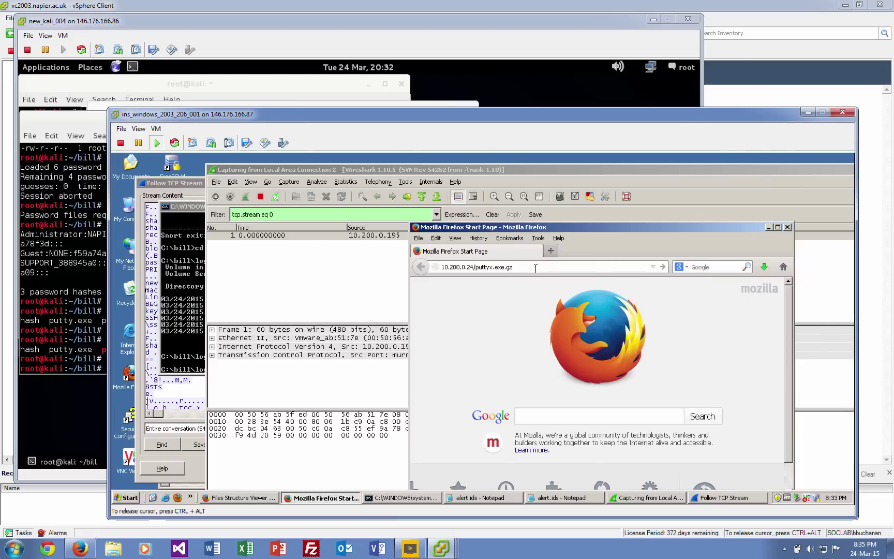
Download puttyx.exe.gz from 10.200.0.24, open it in WinRAR, then close it and return to Wireshark.
key("Return")
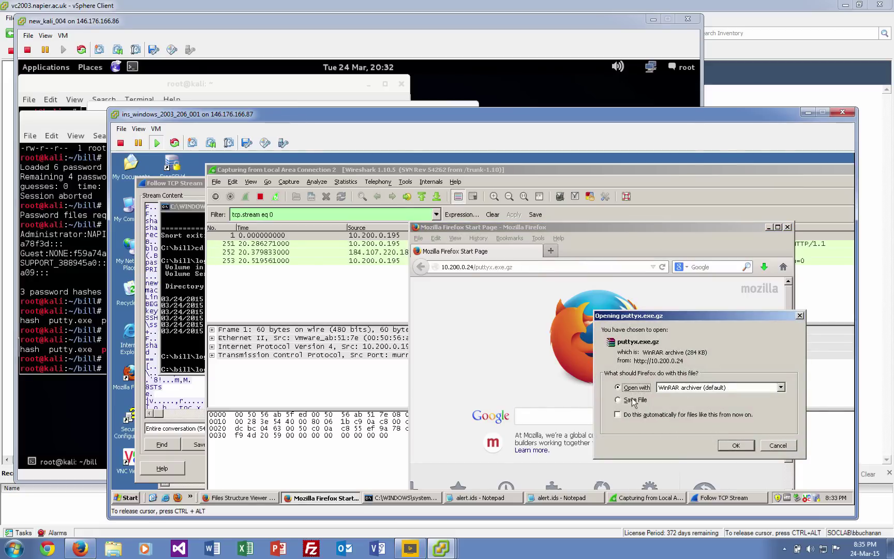
left_click(736, 445)
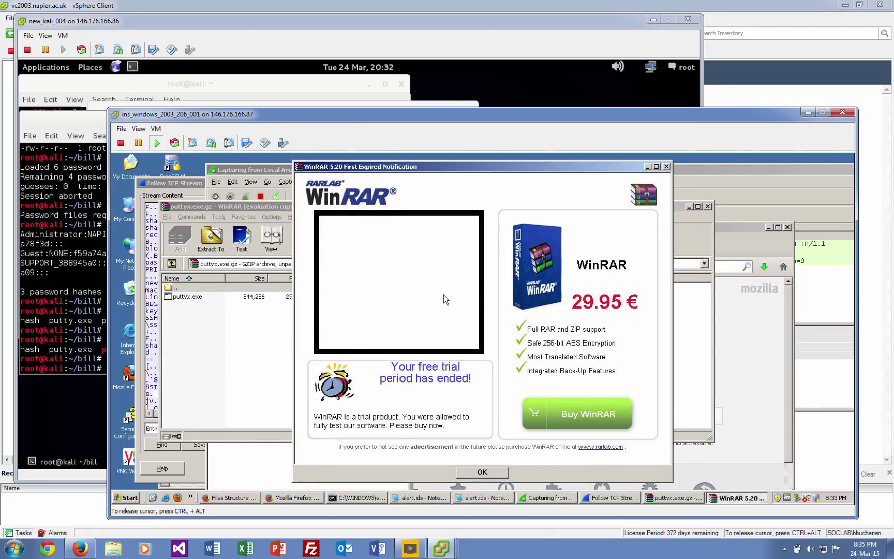
left_click(667, 166)
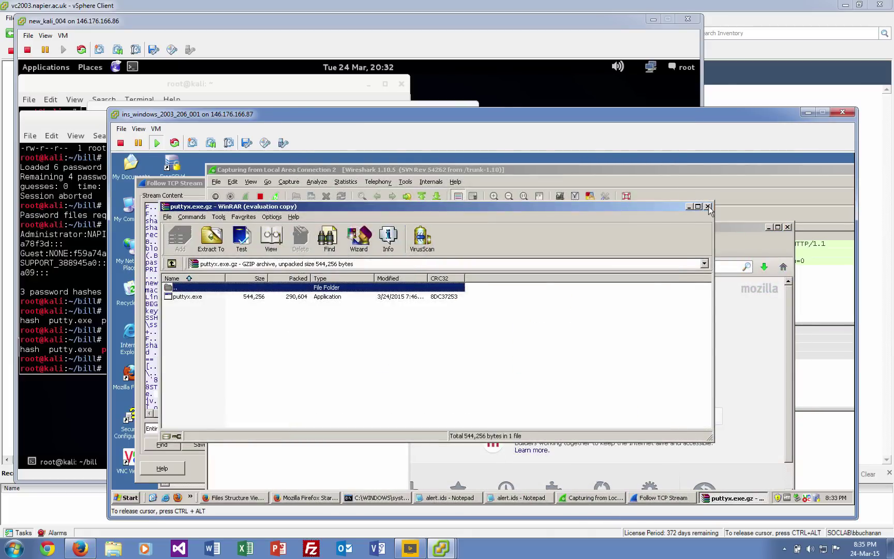
left_click(707, 203)
left_click(347, 260)
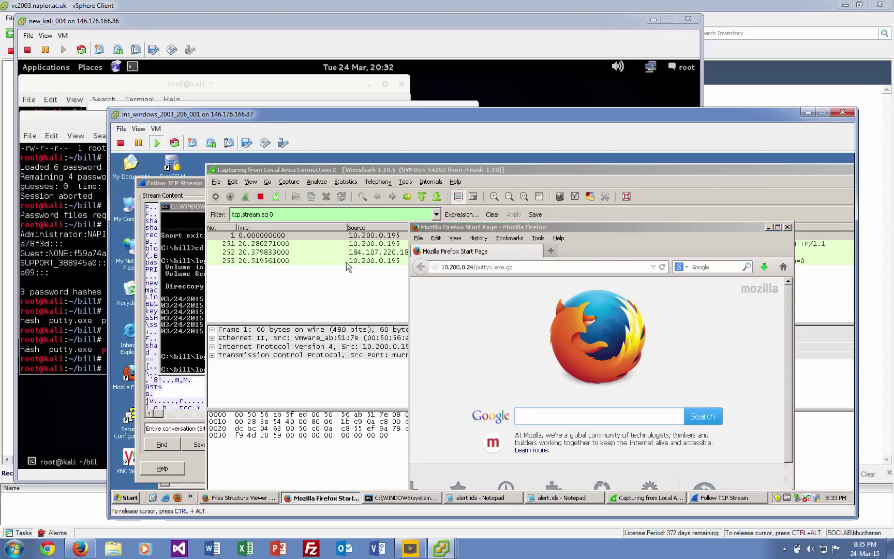
Stop the capture, clear the stream filter and inspect packets 4 (HTTP 304) and 7 (ARP).
left_click(261, 197)
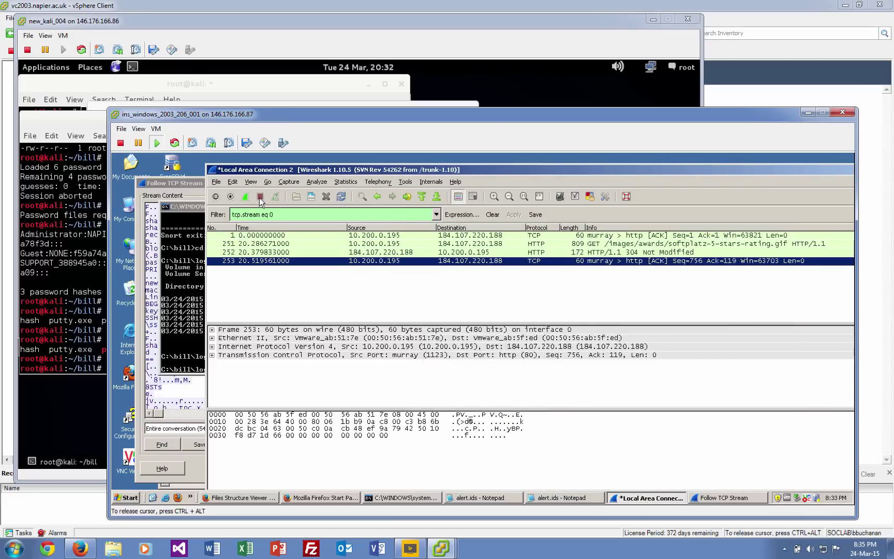
left_click(308, 243)
double_click(317, 235)
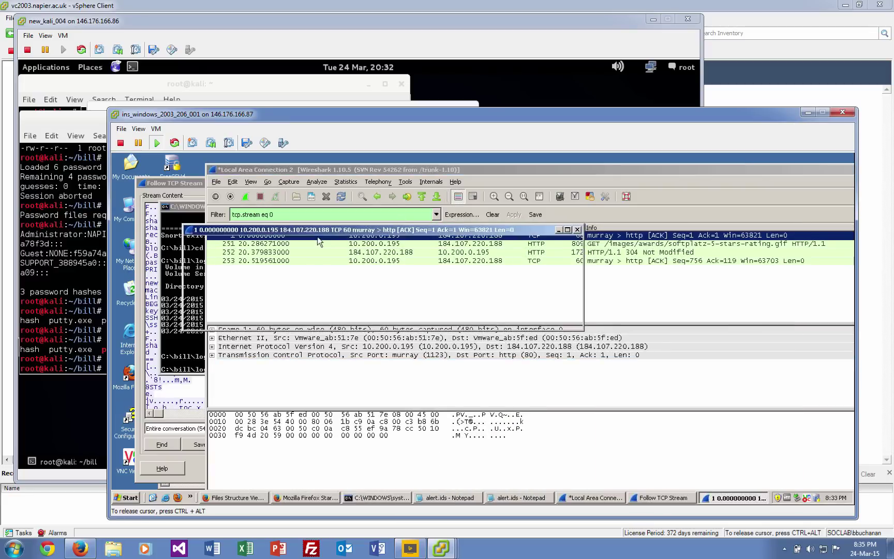
left_click(578, 230)
left_click(493, 215)
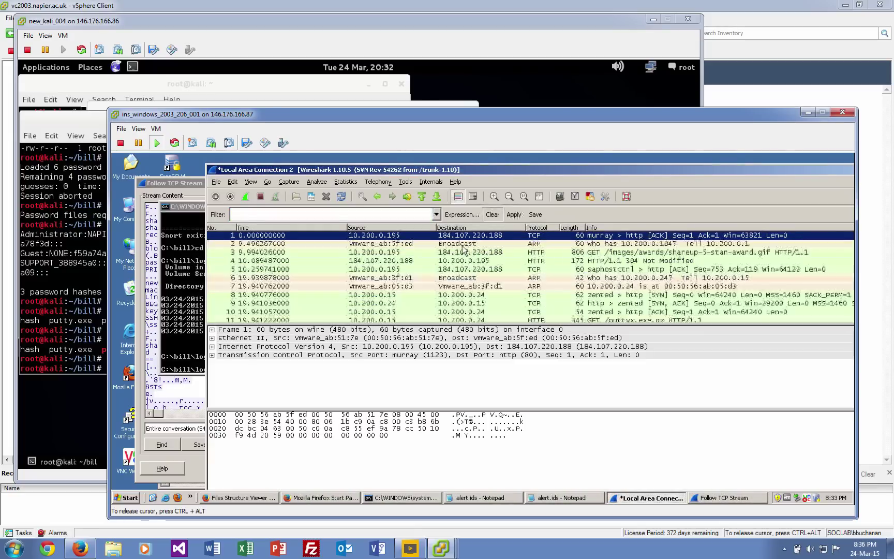
left_click(486, 261)
left_click(498, 287)
scroll(498, 295, "down", 2)
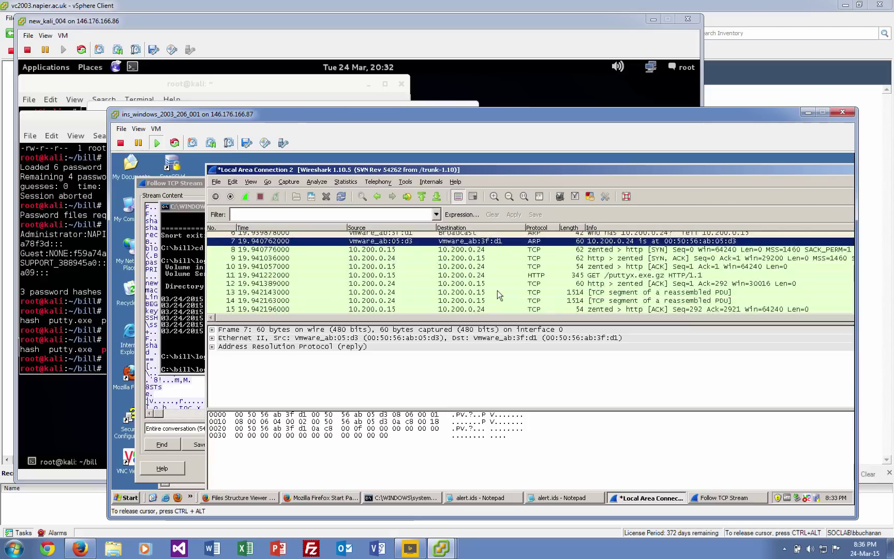
Follow the TCP stream of packet 11, the GET for puttyx.exe.gz, and view it as a hex dump.
left_click(619, 275)
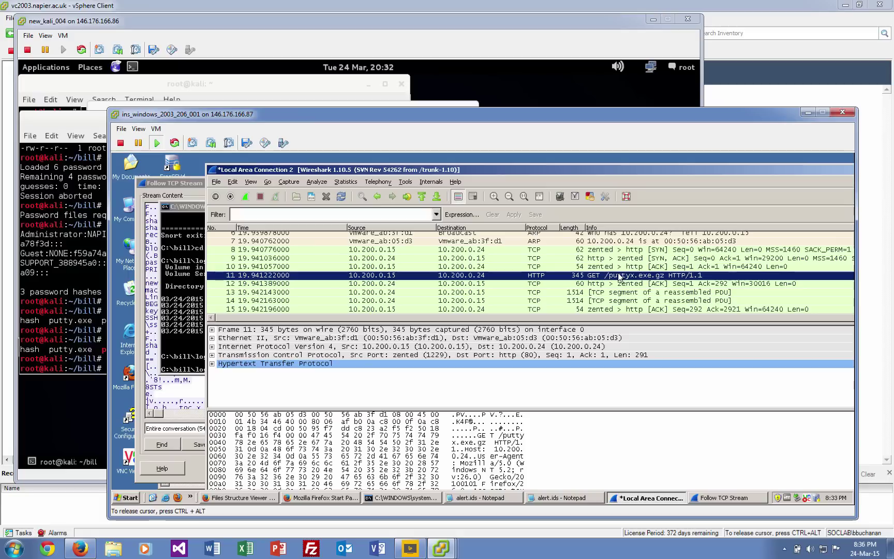
right_click(619, 275)
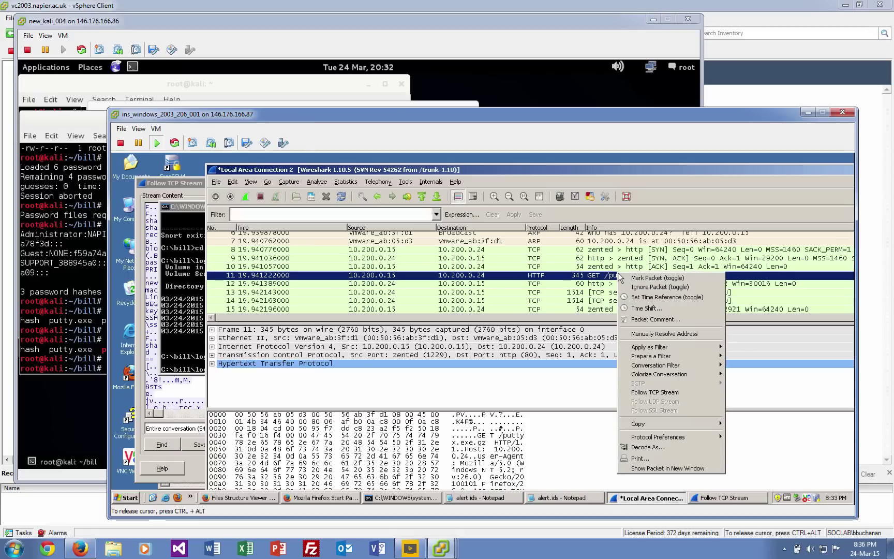
left_click(642, 392)
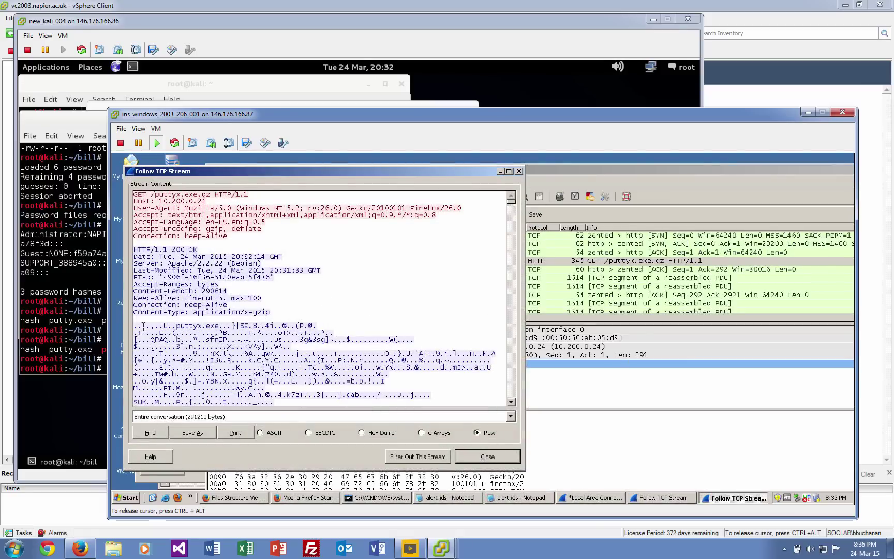
left_click(362, 433)
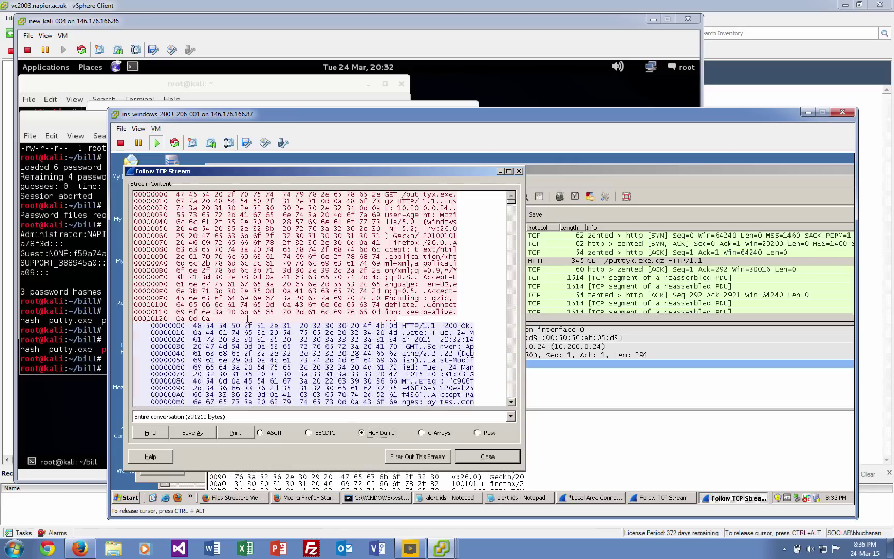
scroll(226, 333, "down", 1)
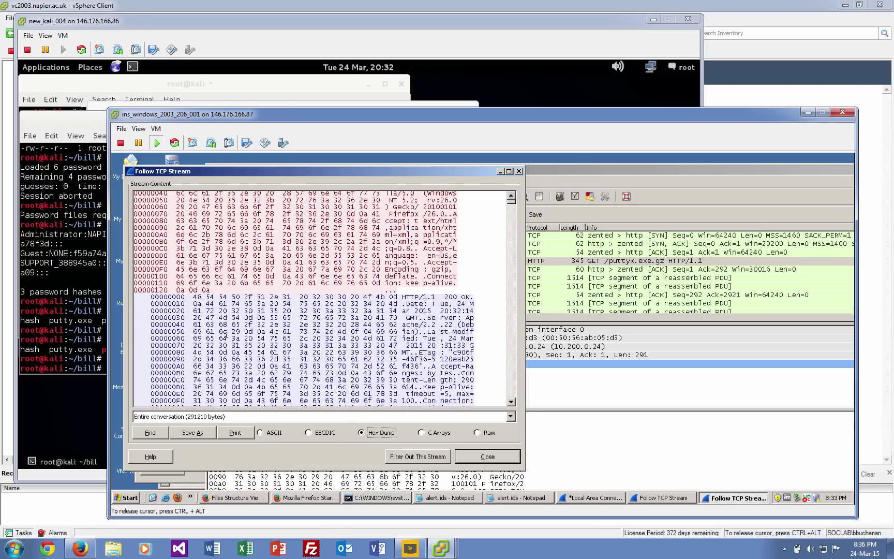
scroll(226, 334, "down", 5)
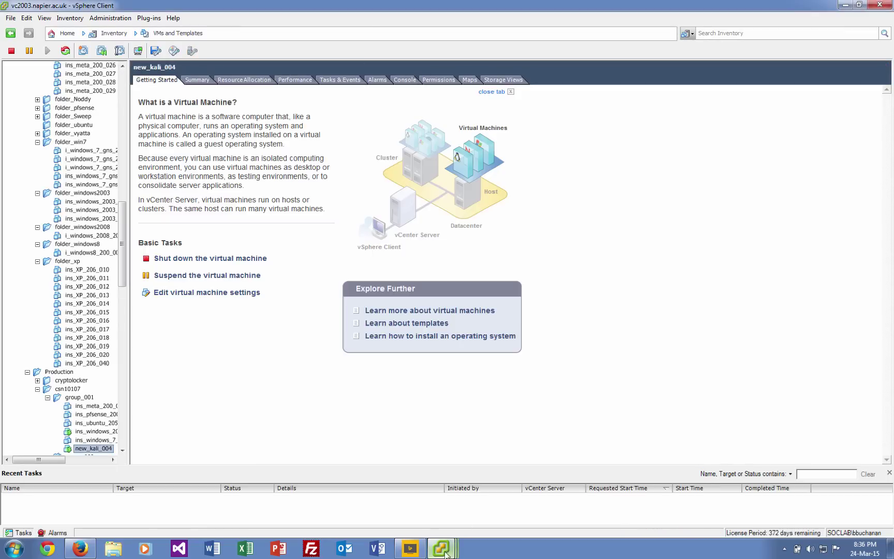
Load asecuritysite.com/forensics/magic in the host Firefox and move the window to the right.
mouse_move(445, 552)
left_click(455, 498)
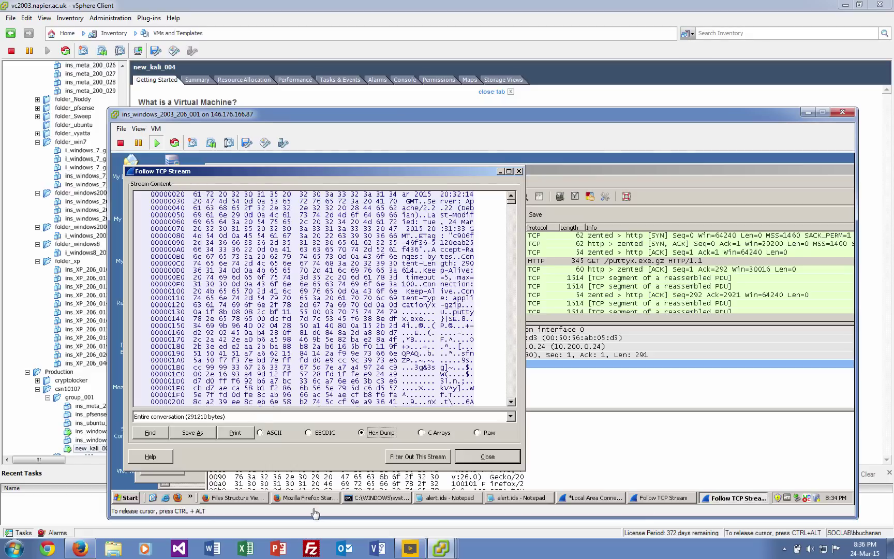
left_click(81, 548)
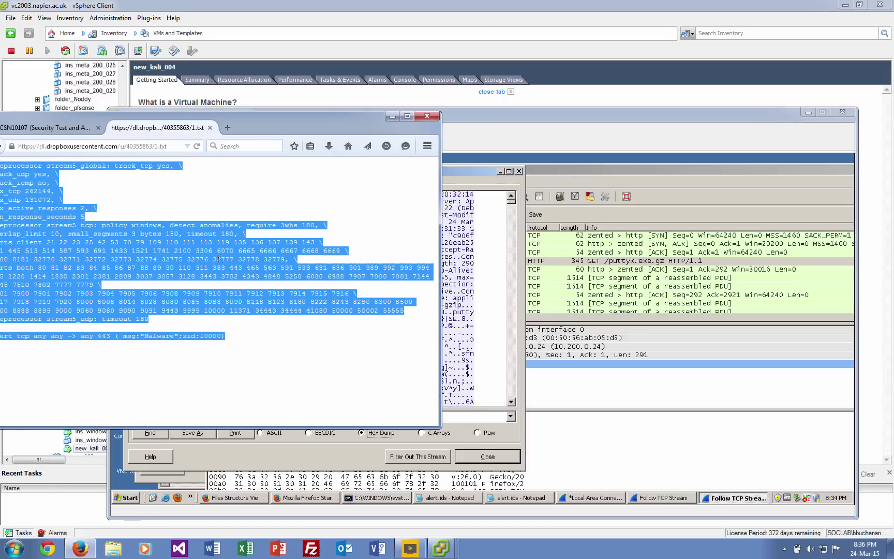
left_click(176, 148)
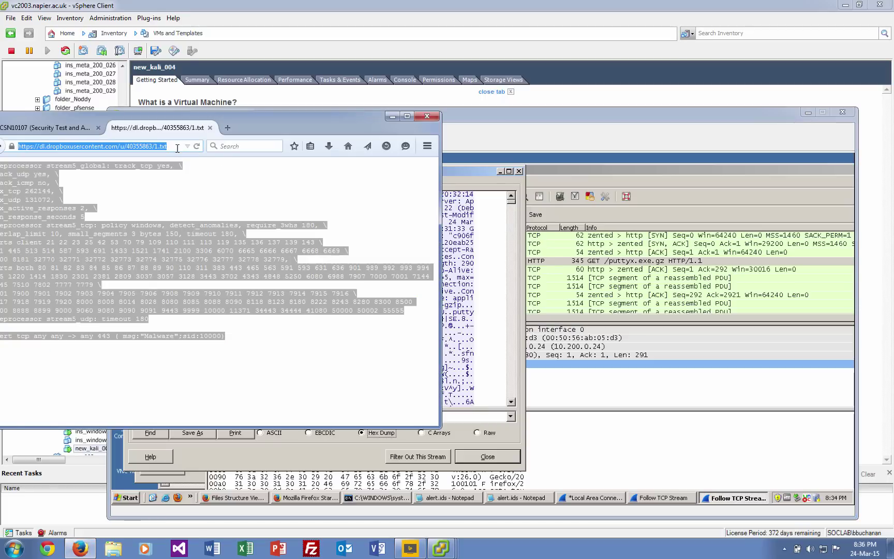
type("asecuritysite.com/forensics/ma")
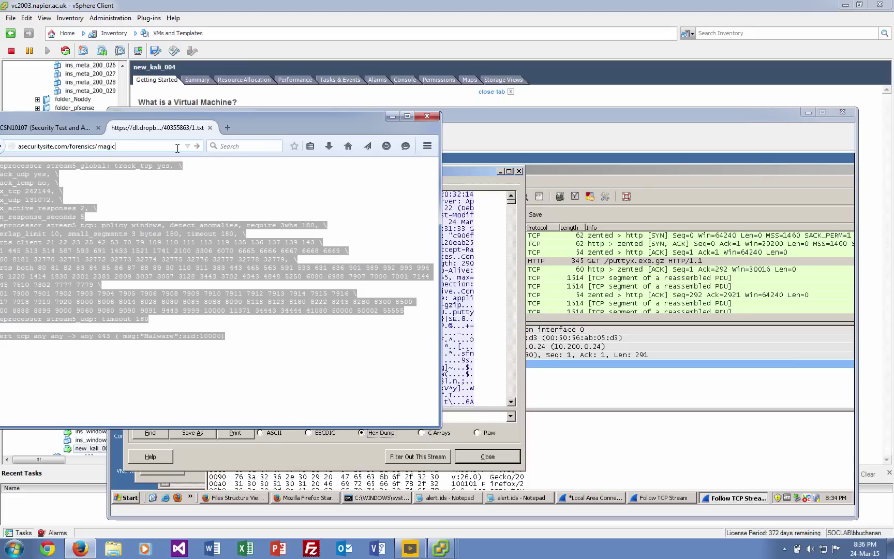
type("gic")
key("Return")
left_click_drag(280, 121, 745, 197)
Search the page for GZip, select its magic bytes 1F 8B 08, and return to the TCP stream.
key("ctrl+f")
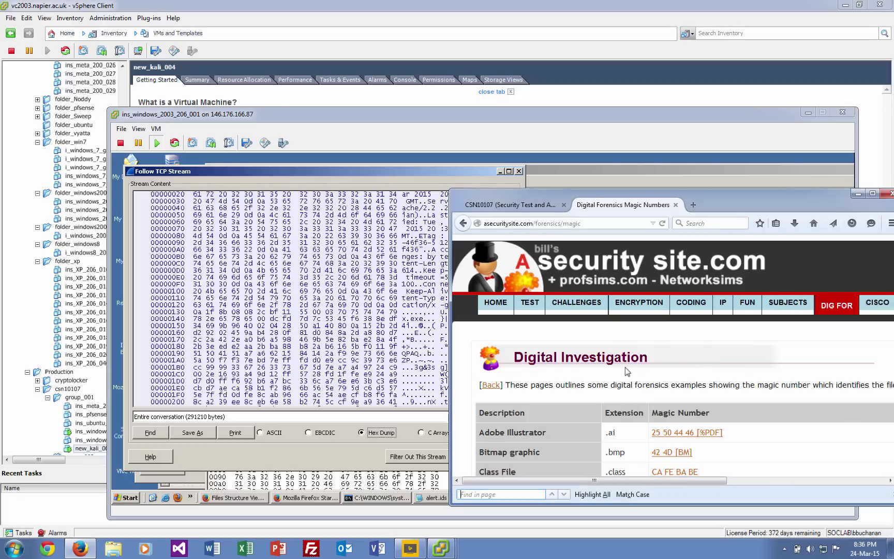
type("G'w")
key("BackSpace")
key("BackSpace")
key("BackSpace")
key("BackSpace")
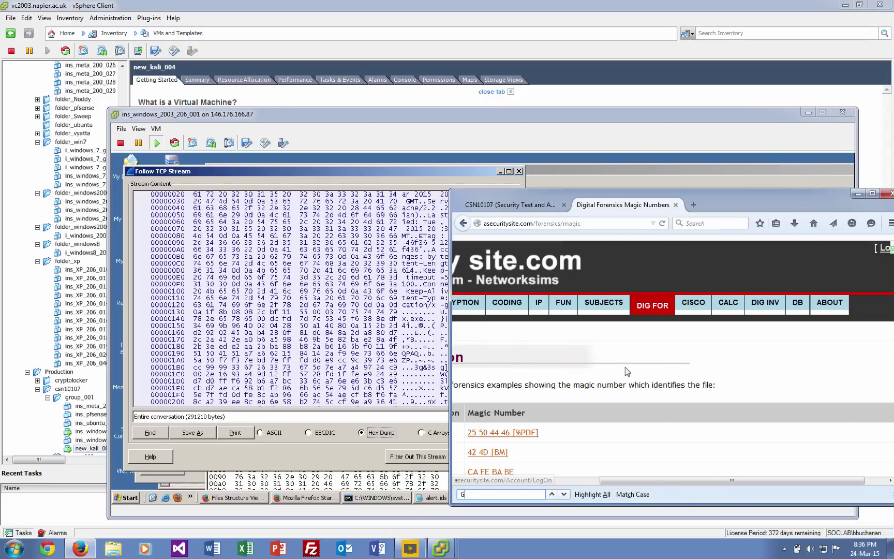
type("Gzu")
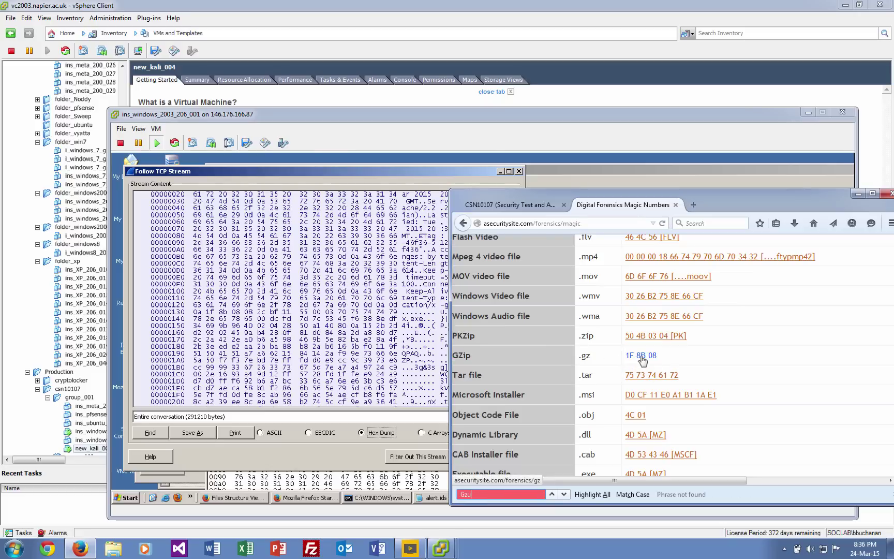
left_click_drag(665, 357, 624, 358)
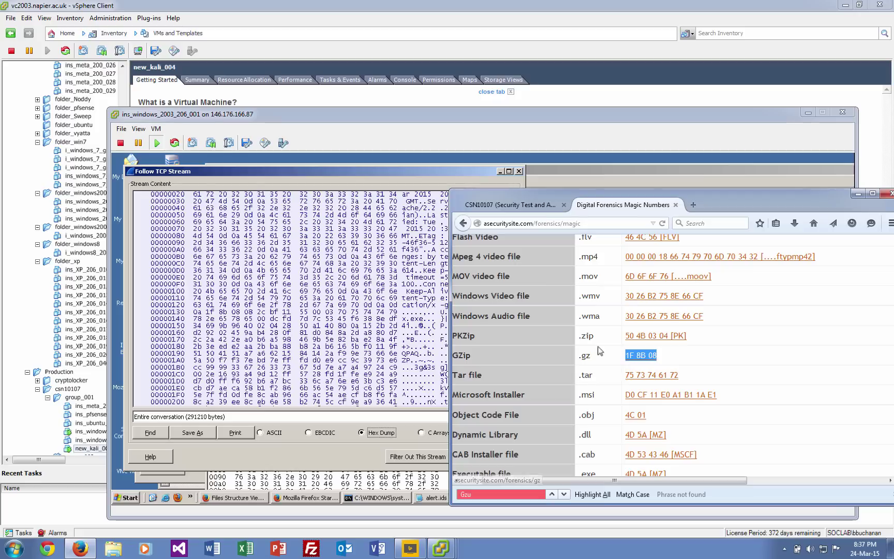
left_click(373, 176)
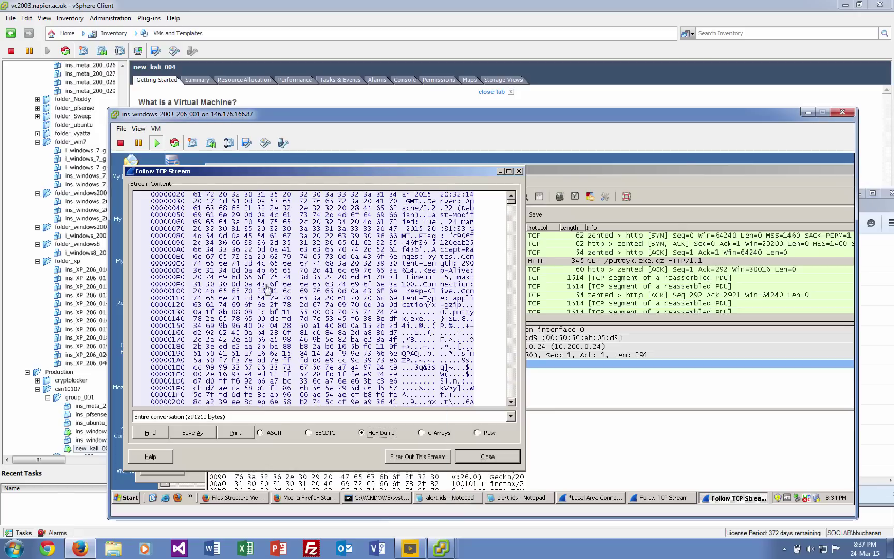
left_click_drag(207, 313, 241, 312)
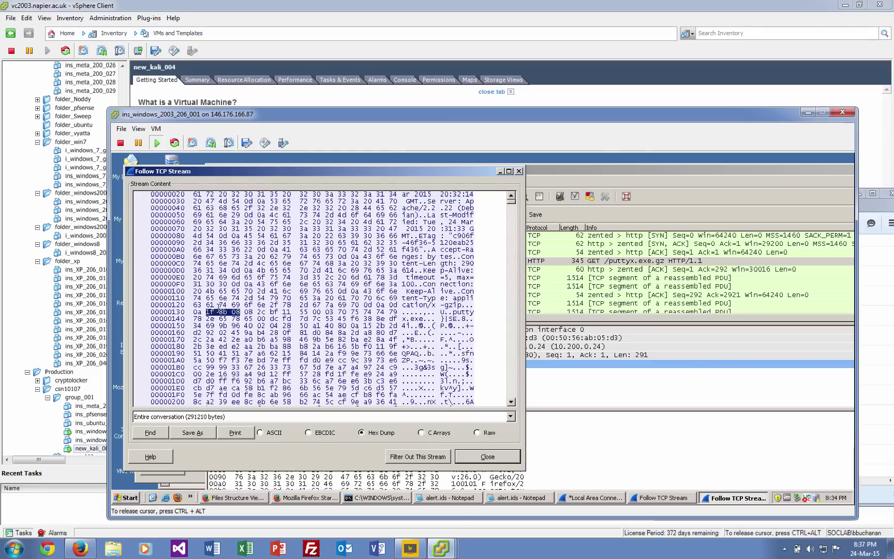
left_click_drag(209, 310, 386, 333)
left_click(384, 313)
left_click_drag(455, 312, 421, 320)
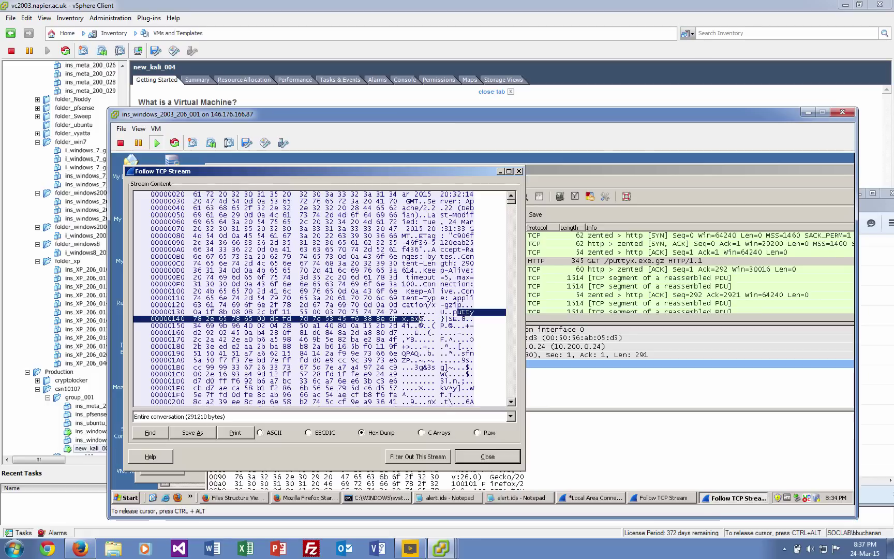
left_click(421, 353)
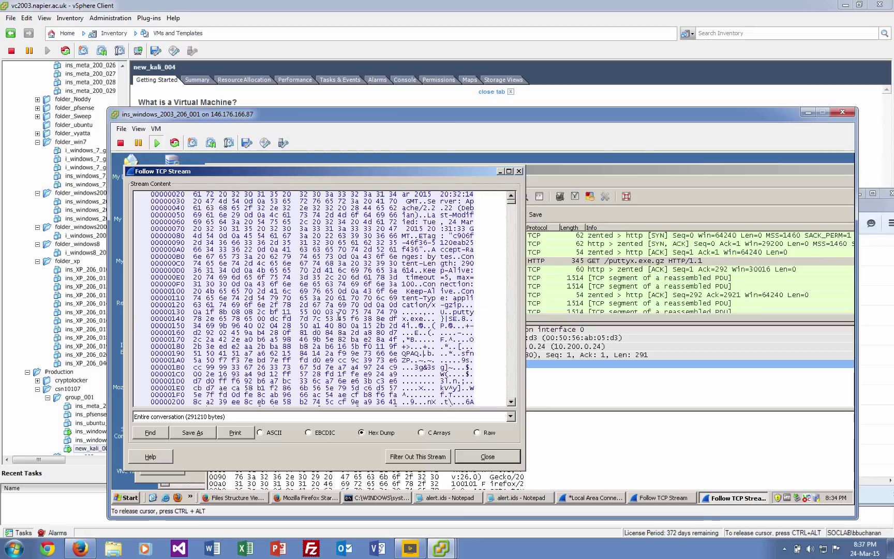
left_click(495, 457)
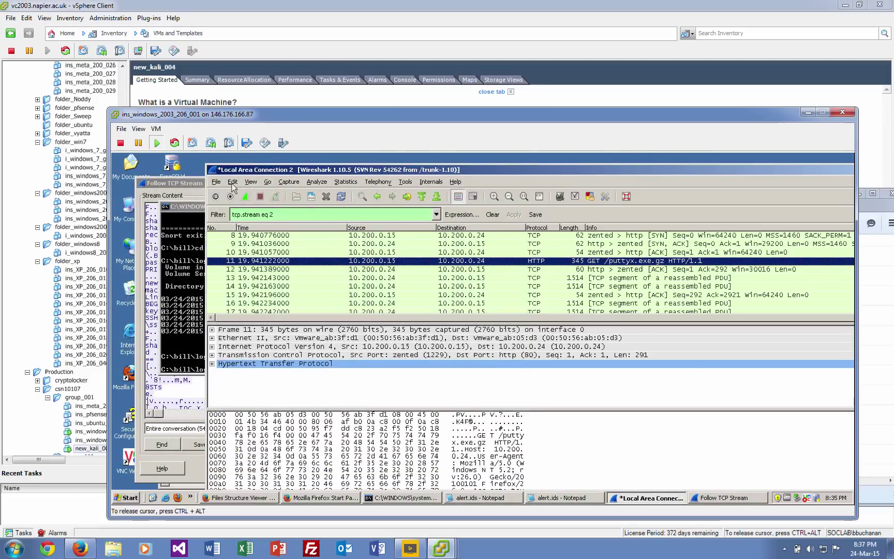
Save the capture as puttygzip.pcapng, then switch to the command prompt window.
left_click(217, 182)
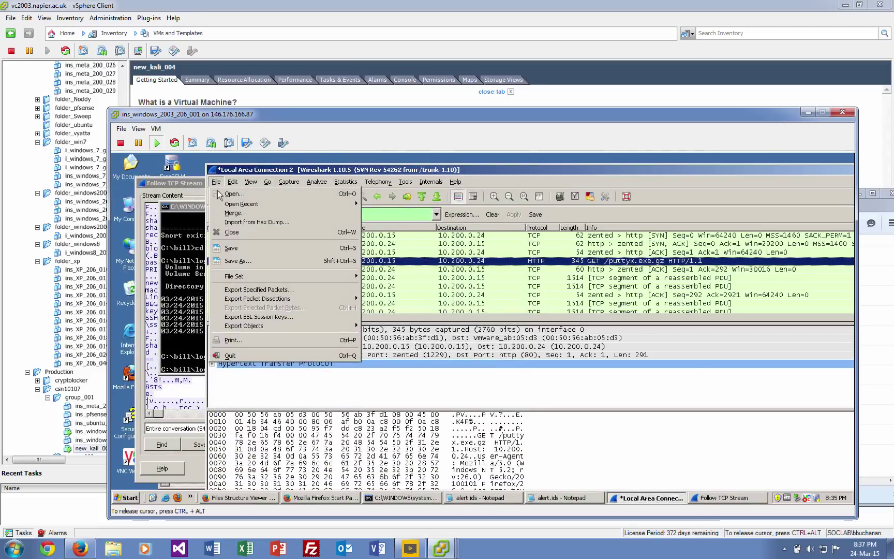
left_click(236, 262)
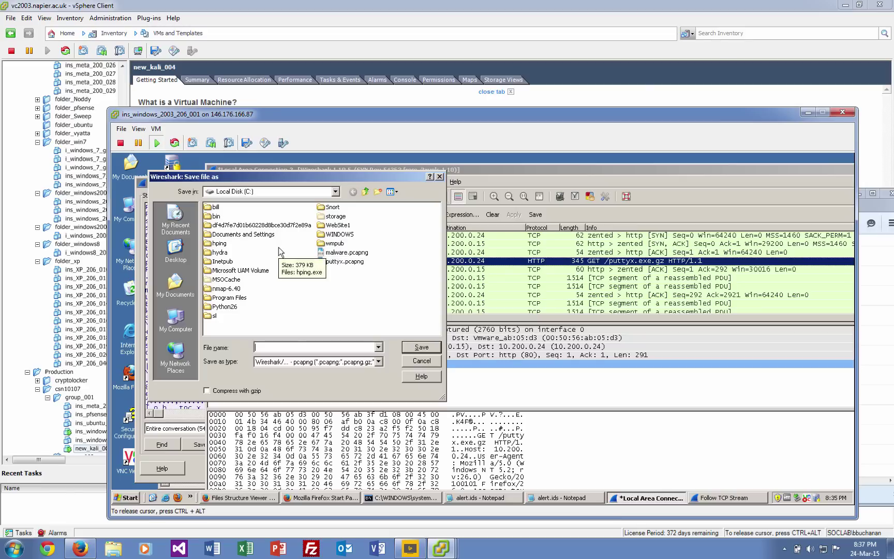
type("putt")
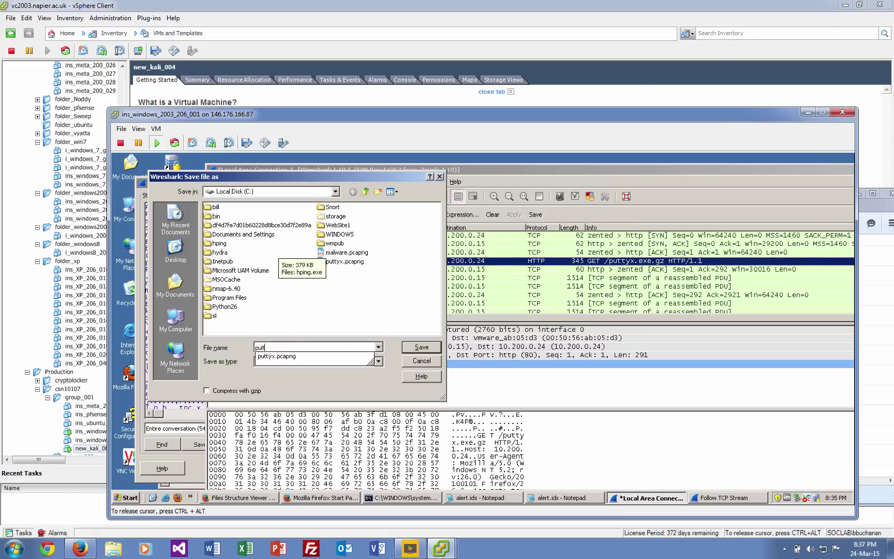
type("yx")
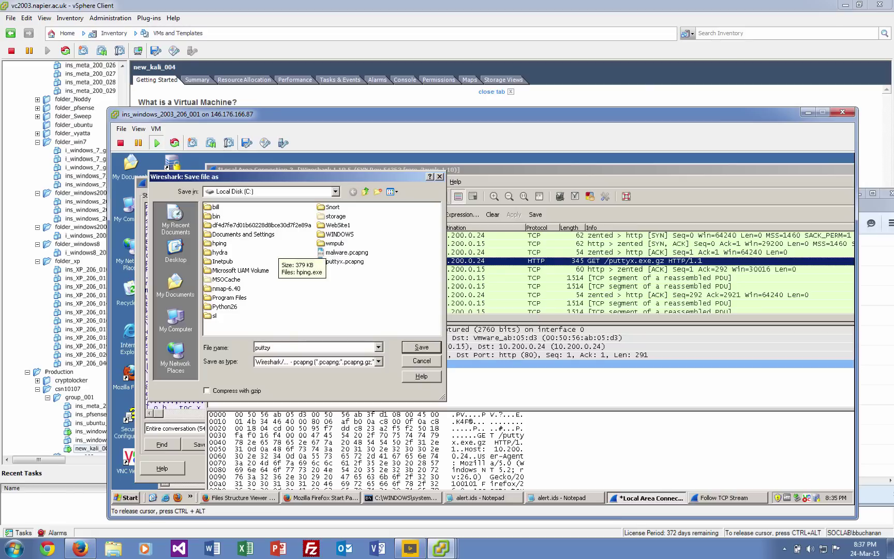
key("BackSpace")
key("BackSpace")
type("yg")
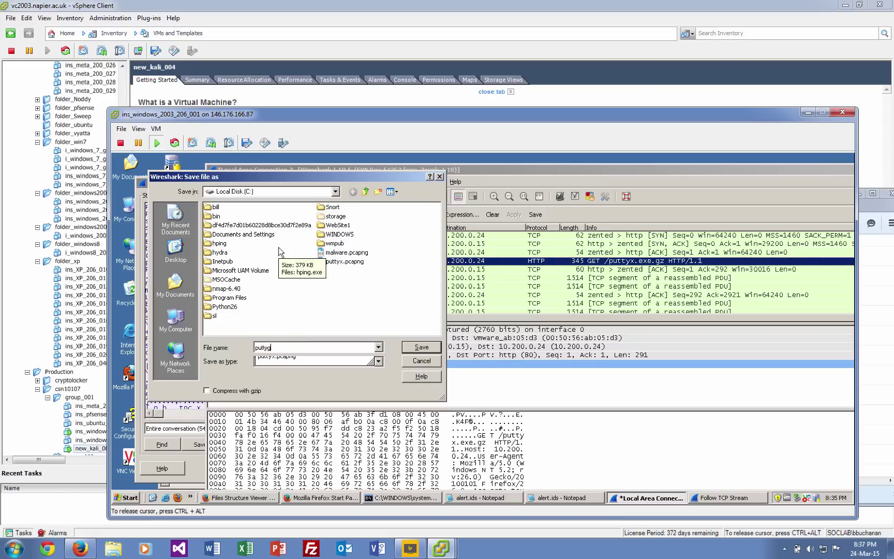
type("zip")
key("Return")
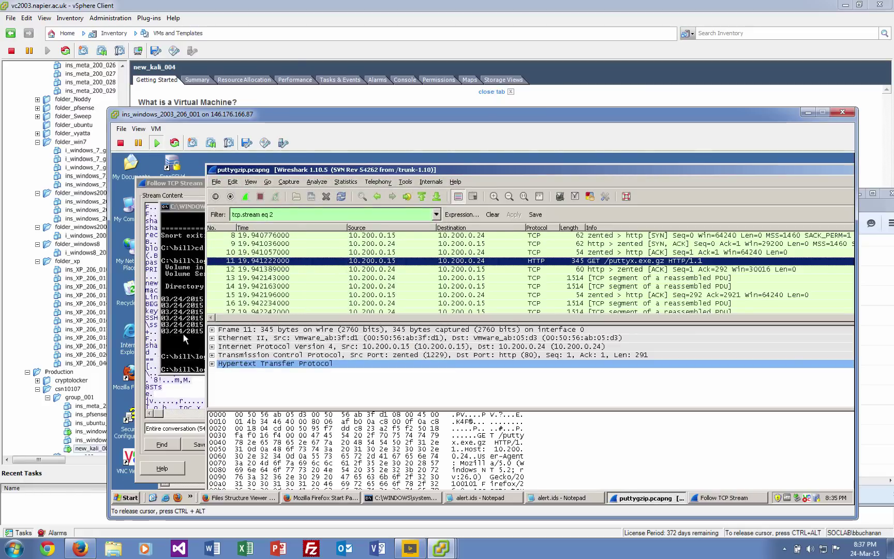
left_click(183, 334)
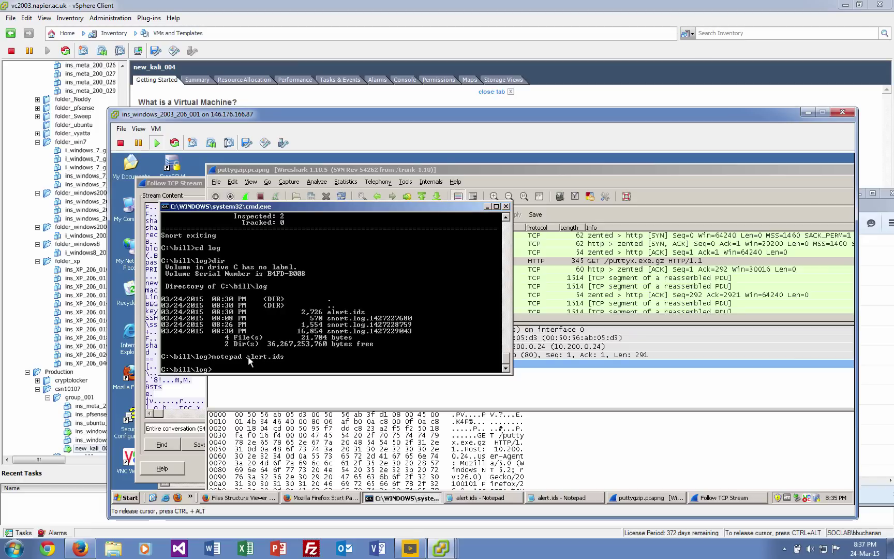
Return to the CSN10107 course page and open the Lab 8 Malware Detection and Firmware PDF.
key("ctrl+alt")
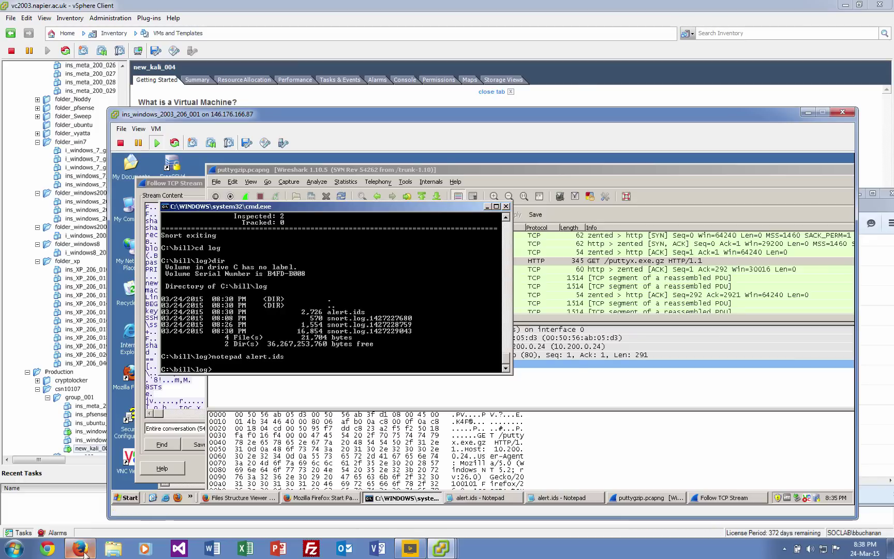
key("alt+Tab")
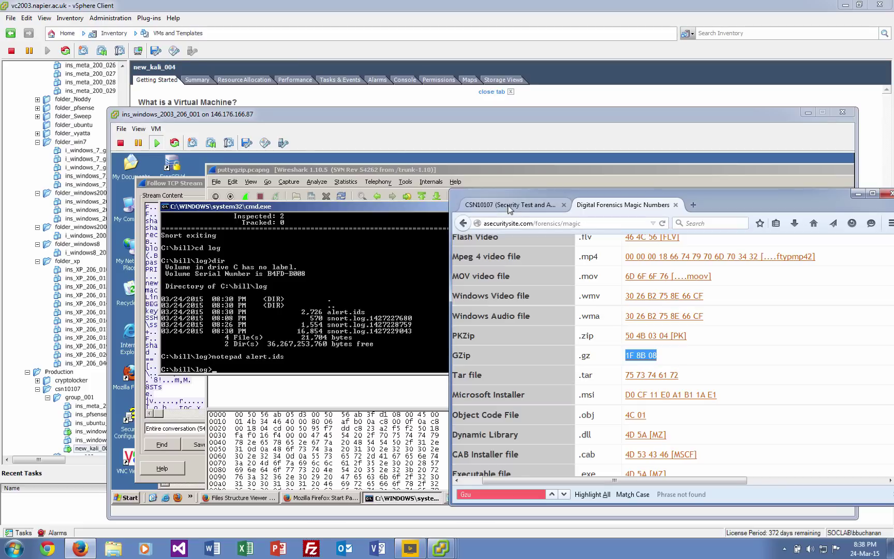
left_click(462, 225)
left_click(462, 225)
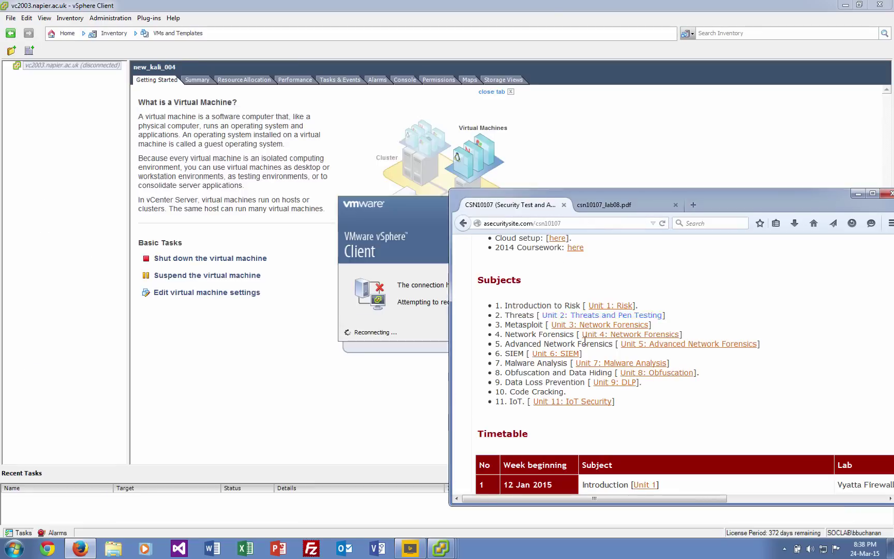
scroll(722, 406, "down", 6)
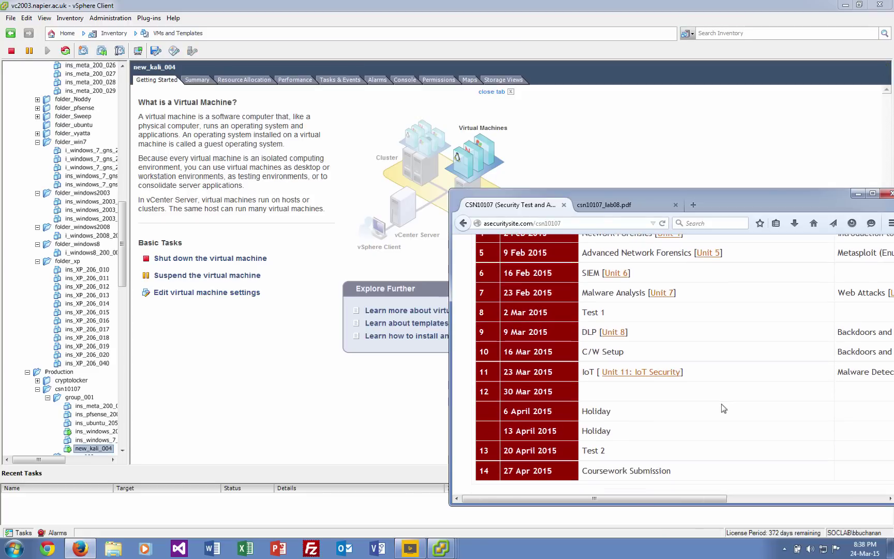
left_click_drag(750, 196, 597, 178)
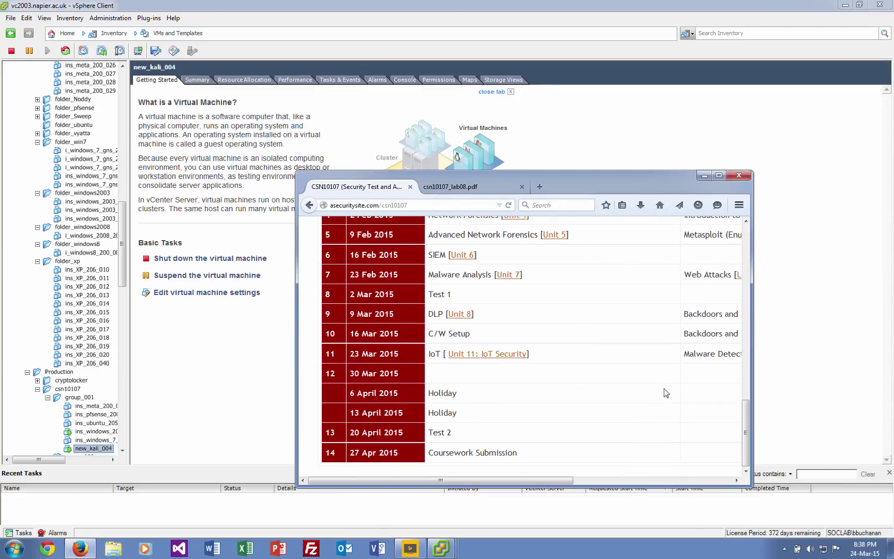
left_click_drag(752, 417, 831, 419)
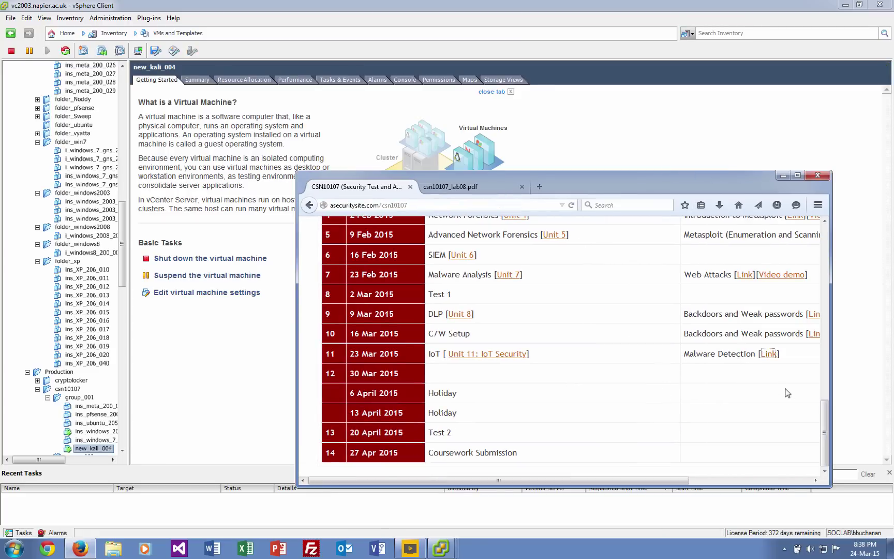
left_click(769, 354)
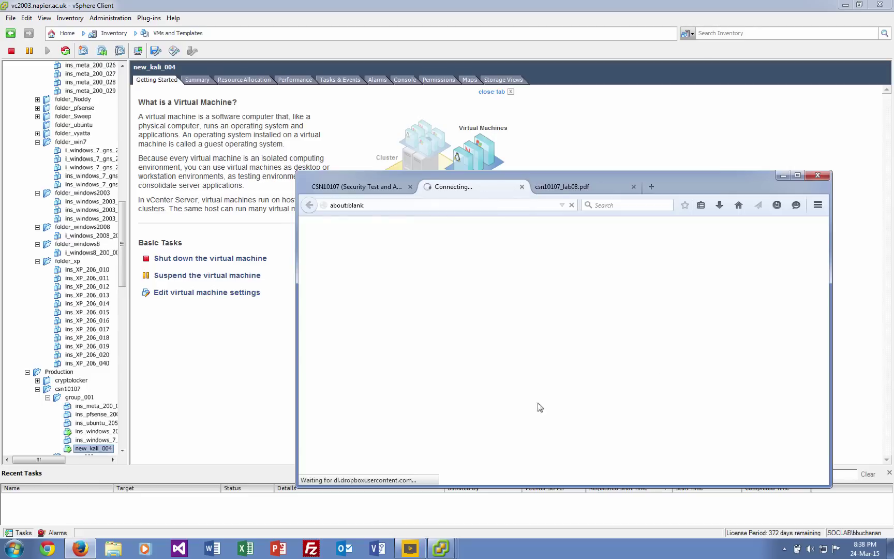
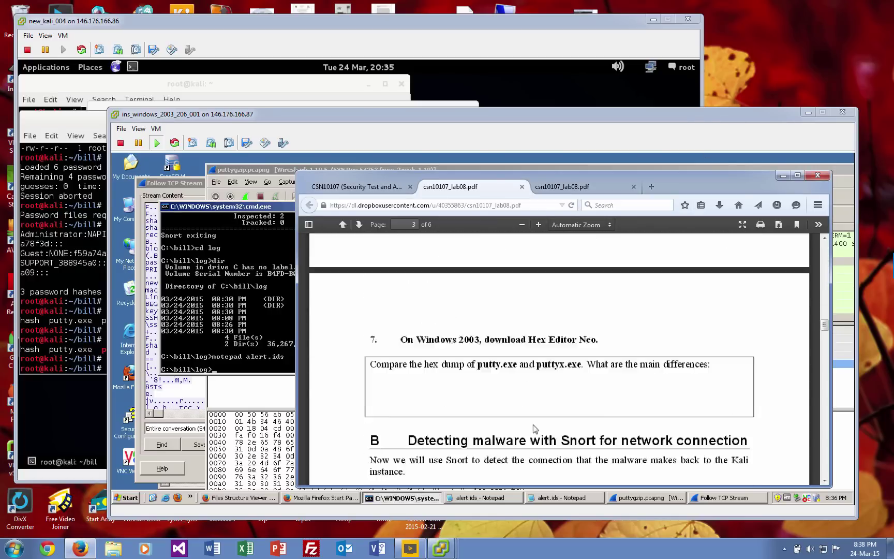
Copy the firmware URL from the PDF's section E Examining Firmware, then switch to the Kali VM terminal.
scroll(535, 423, "down", 15)
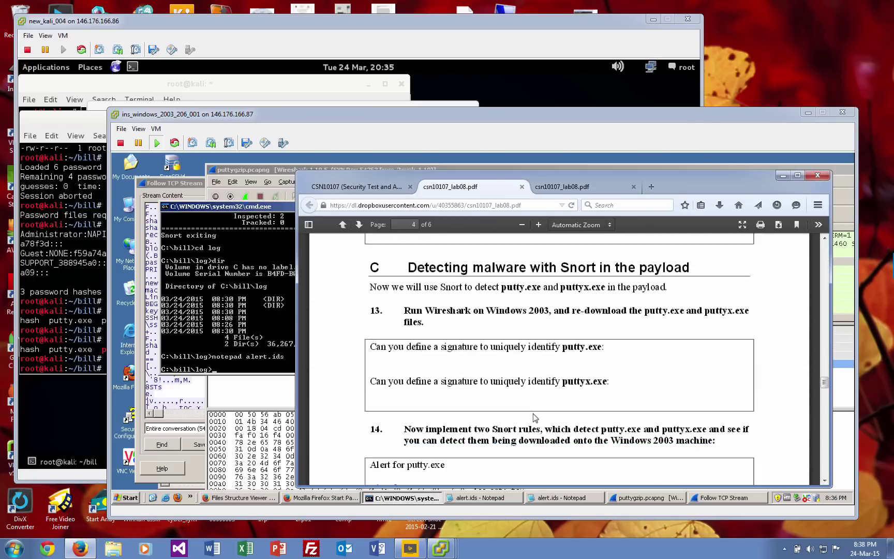
scroll(535, 414, "down", 10)
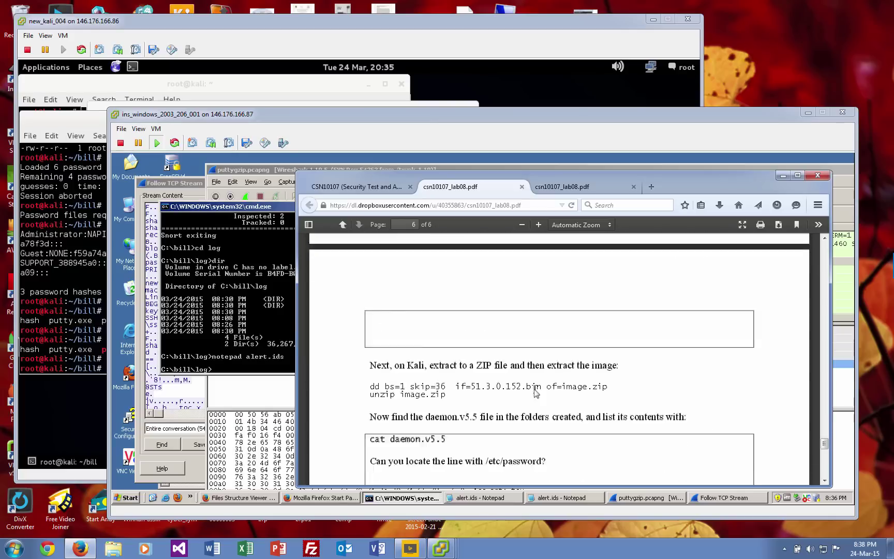
scroll(535, 394, "up", 6)
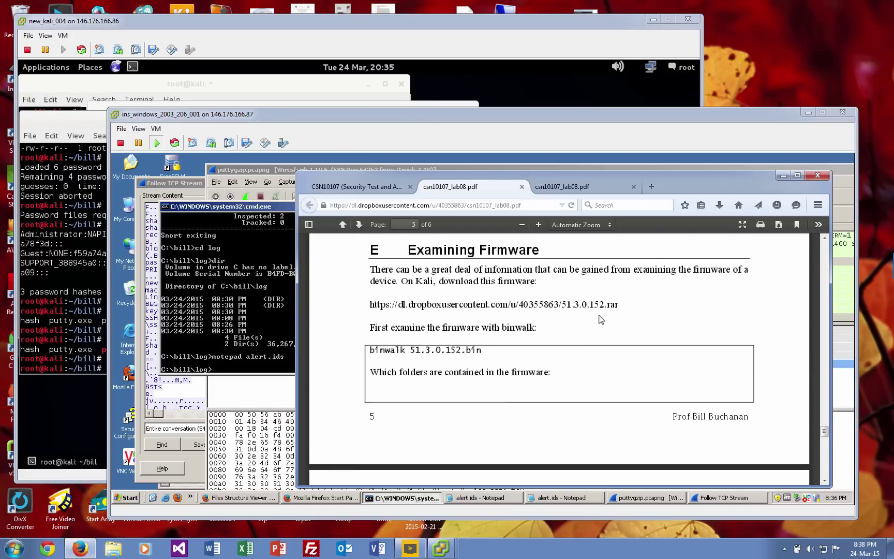
right_click(607, 309)
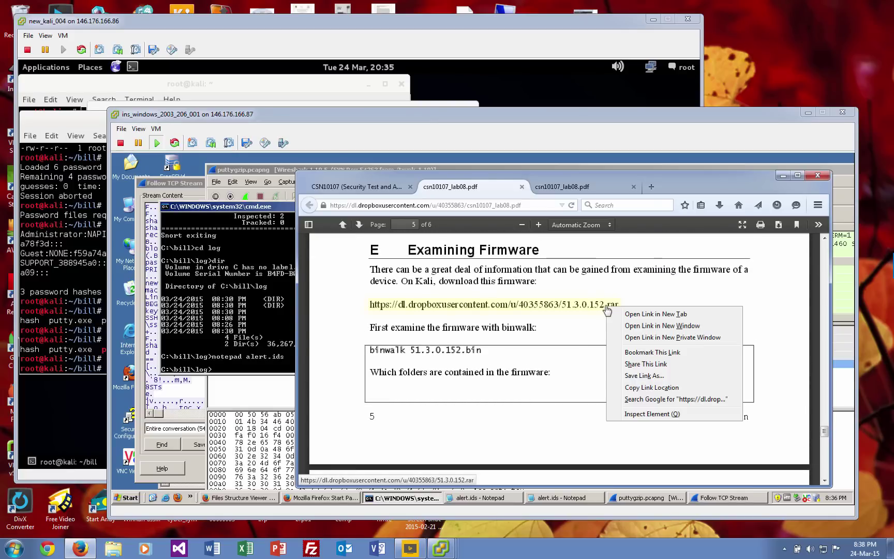
left_click(632, 389)
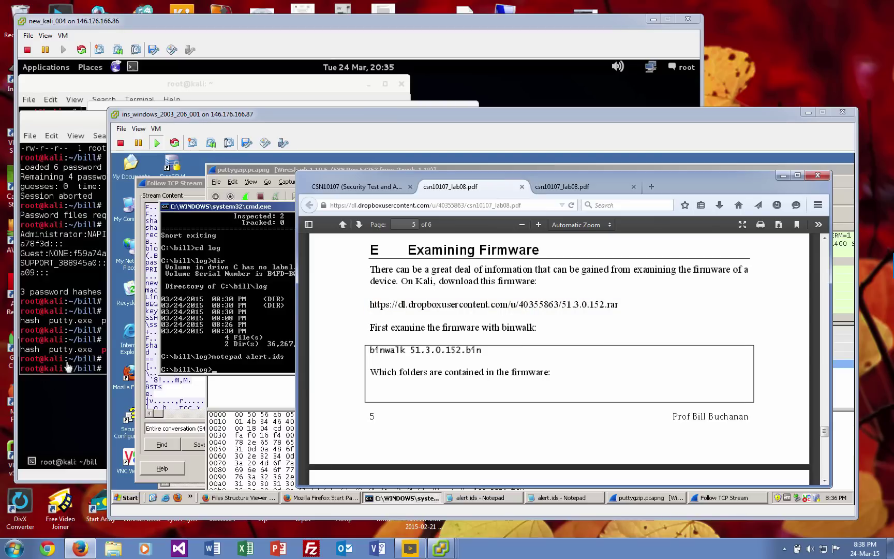
left_click(61, 378)
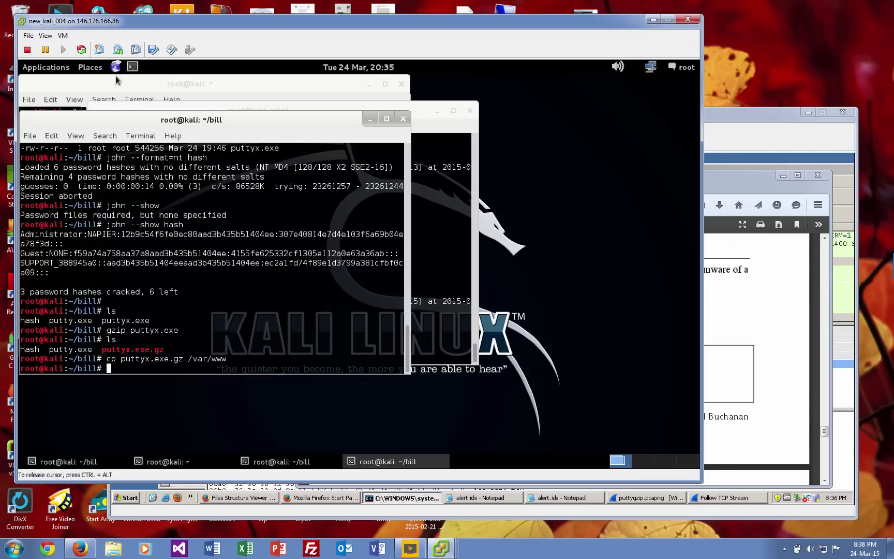
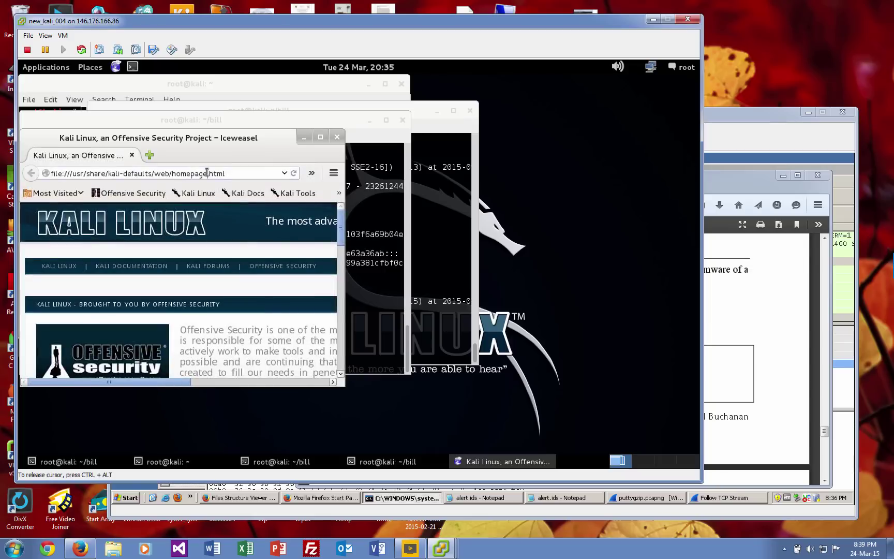
Load the pasted Dropbox link and save the 51.3.0.152.rar firmware archive.
key("ctrl+a")
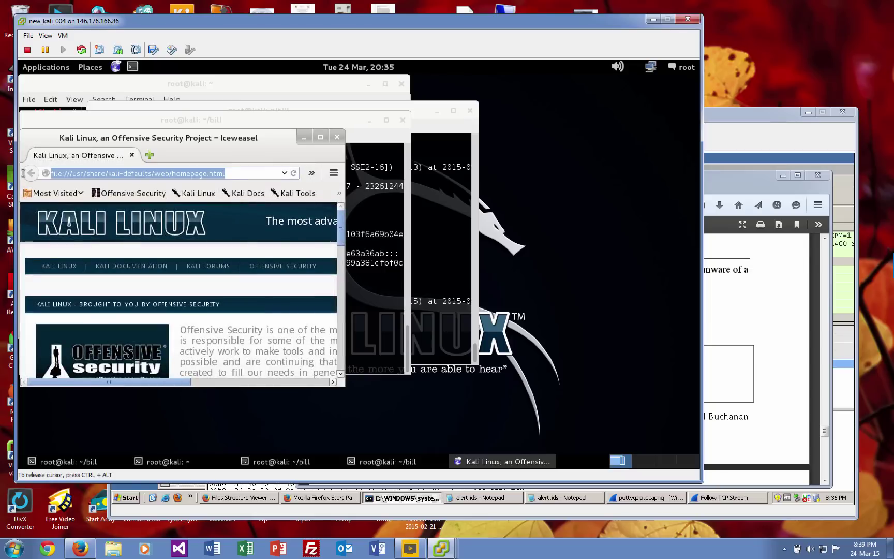
key("Return")
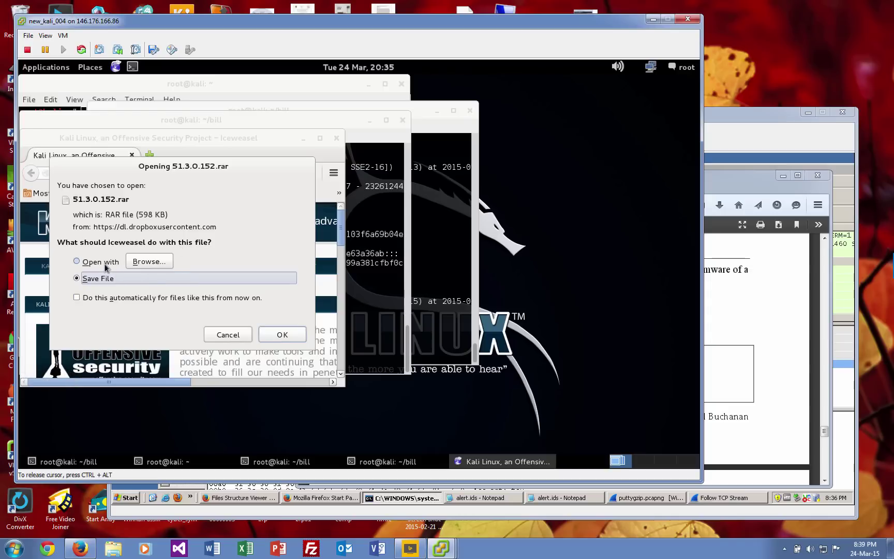
left_click(280, 335)
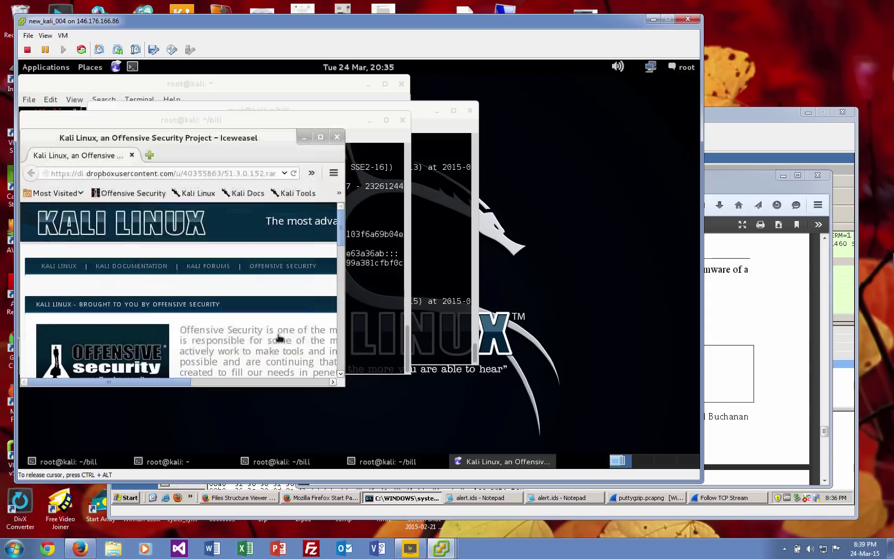
Open the downloaded 51.3.0.152.rar from the Downloads list in the archive viewer.
left_click(311, 174)
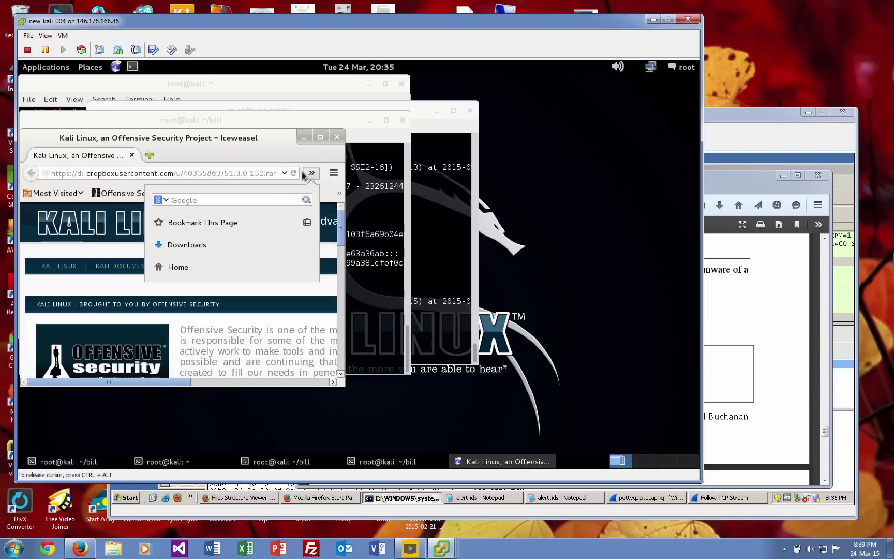
left_click(209, 246)
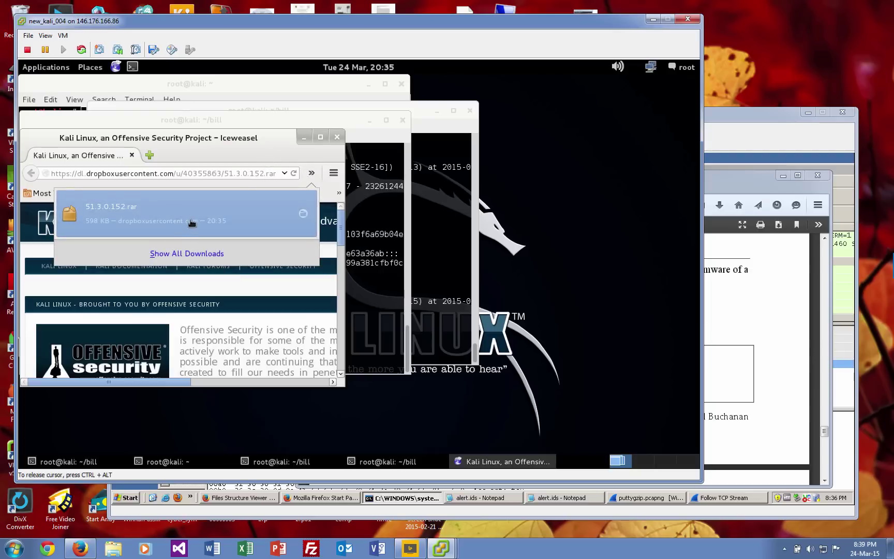
left_click(215, 227)
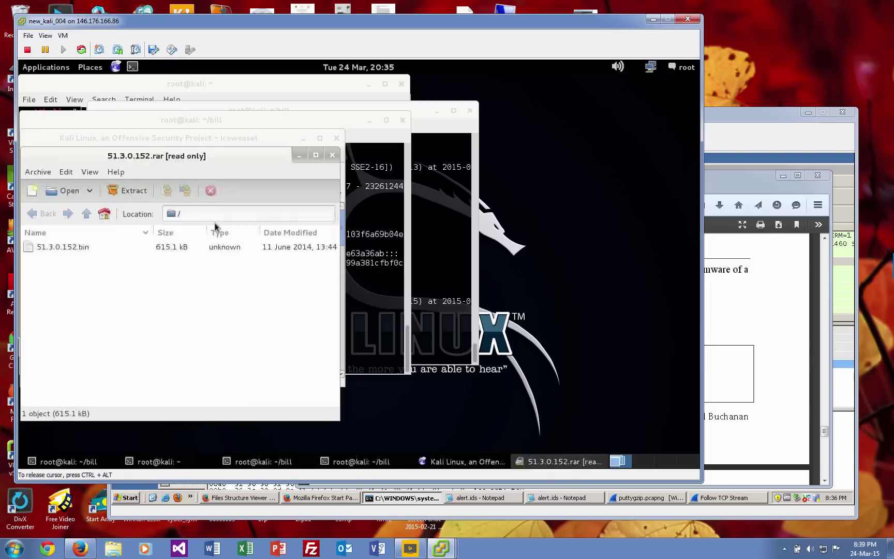
Extract 51.3.0.152.bin from the RAR archive into the root home folder.
left_click_drag(197, 159, 473, 210)
left_click(344, 299)
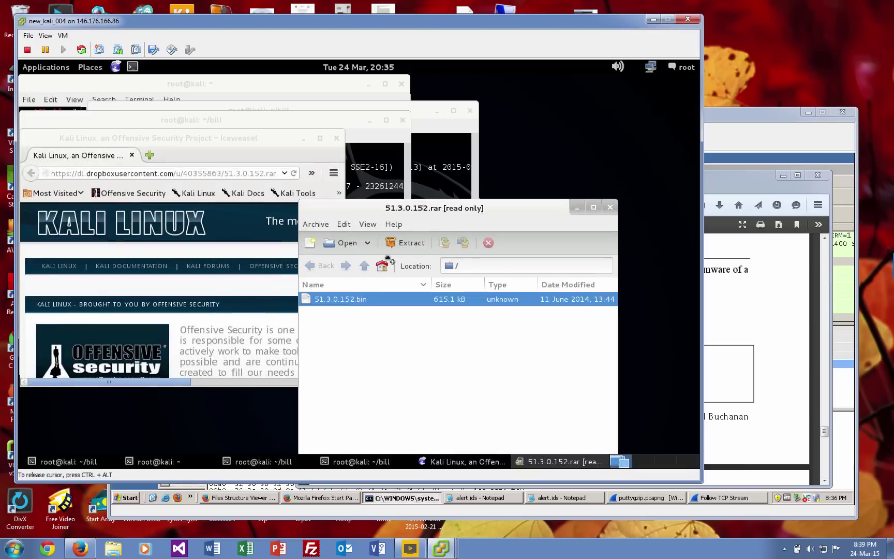
left_click(404, 243)
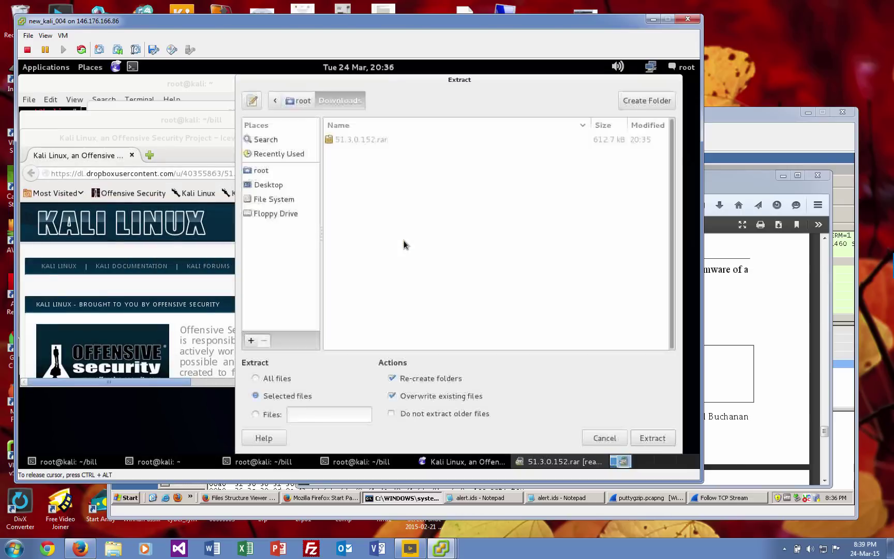
left_click(262, 171)
left_click(341, 140)
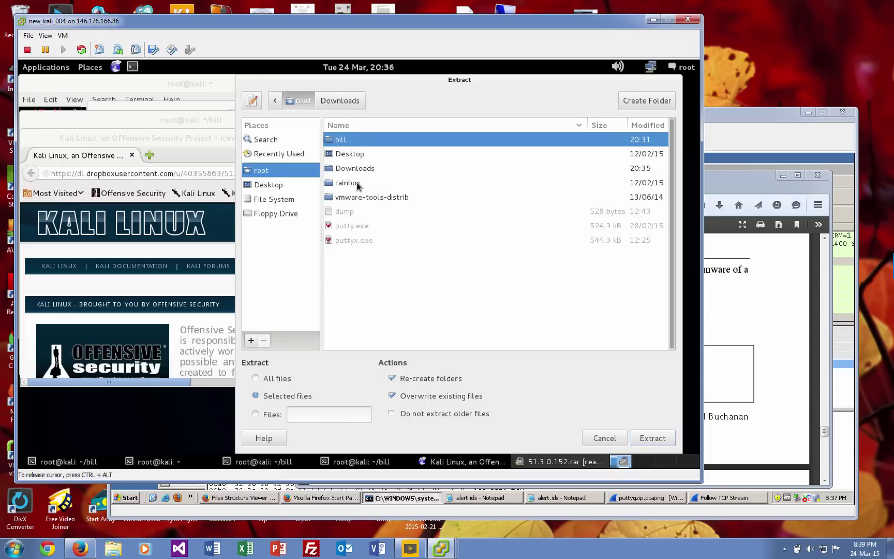
left_click(665, 439)
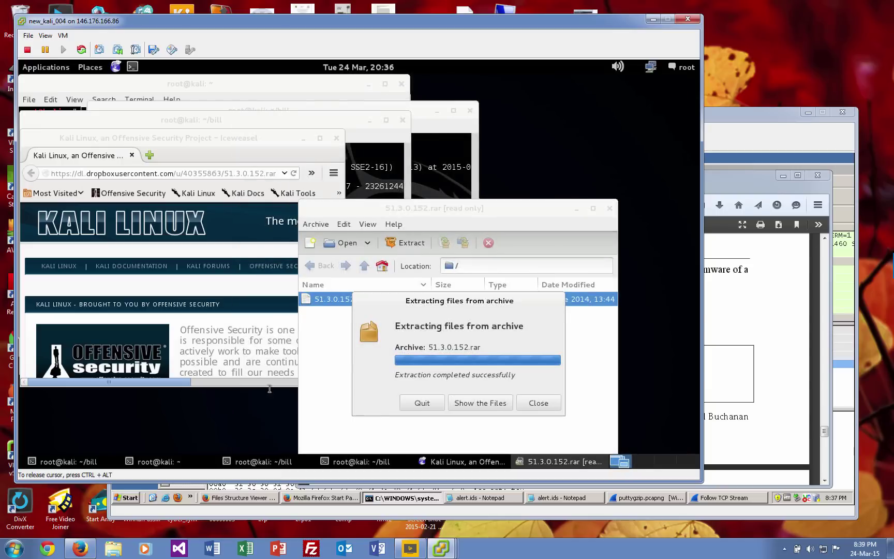
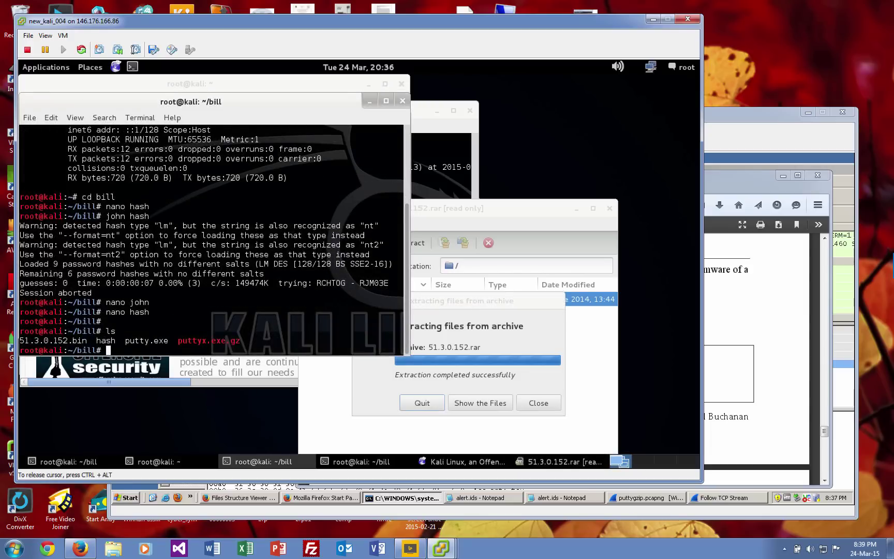
Run binwalk on 51.3.0.152.bin to list its embedded Zip entries and their offsets.
type("binwalk 51")
key("Tab")
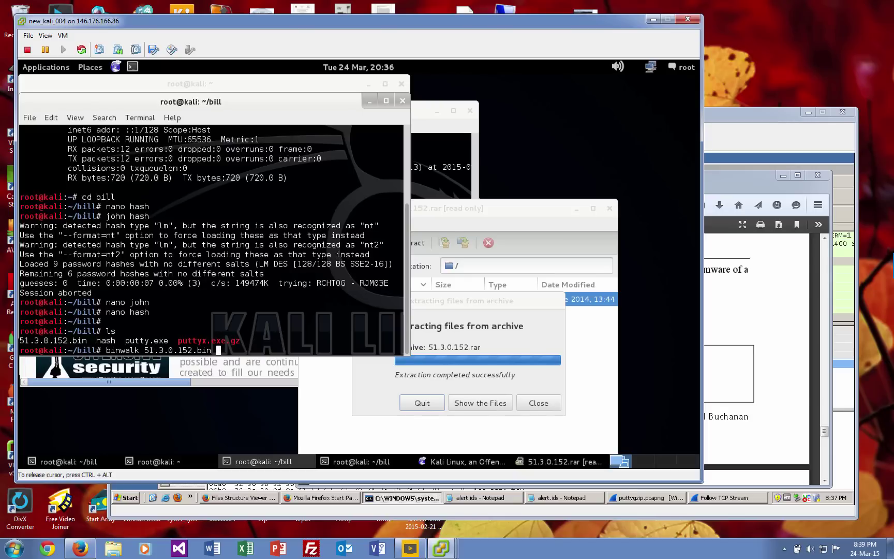
key("Return")
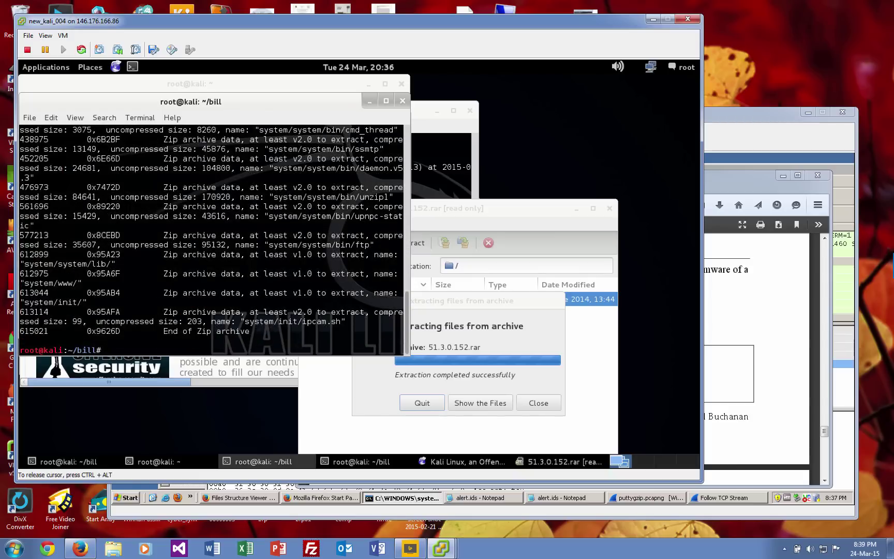
Widen the terminal, re-run binwalk on 51.3.0.152.bin, and review the Zip entries from offset 36.
left_click_drag(410, 258, 600, 257)
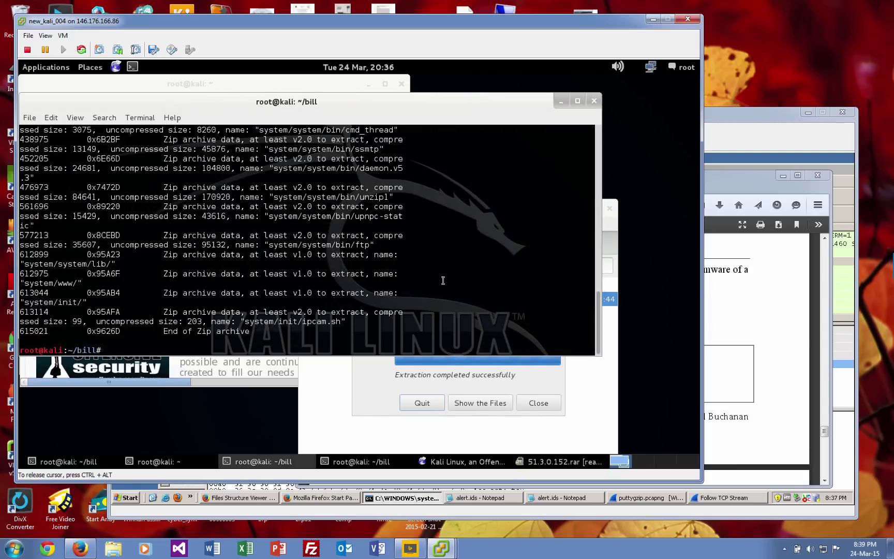
scroll(343, 254, "up", 15)
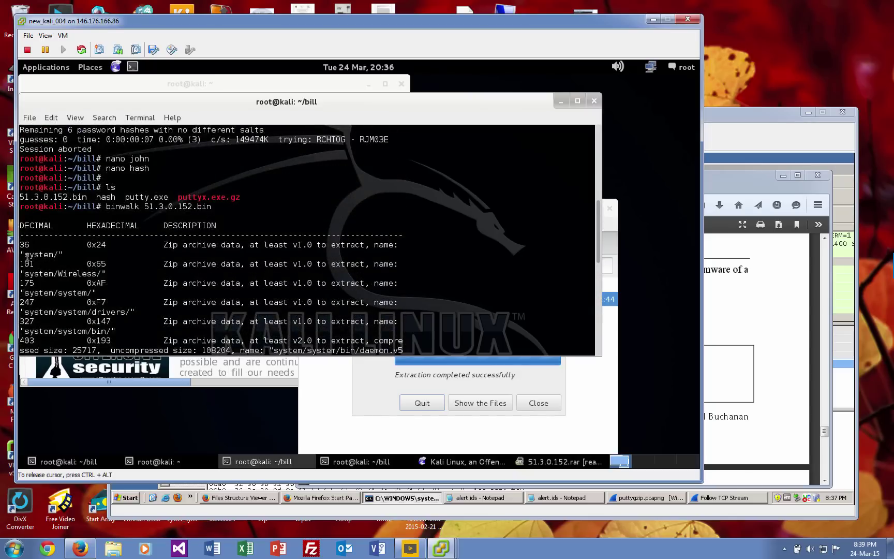
key("Up")
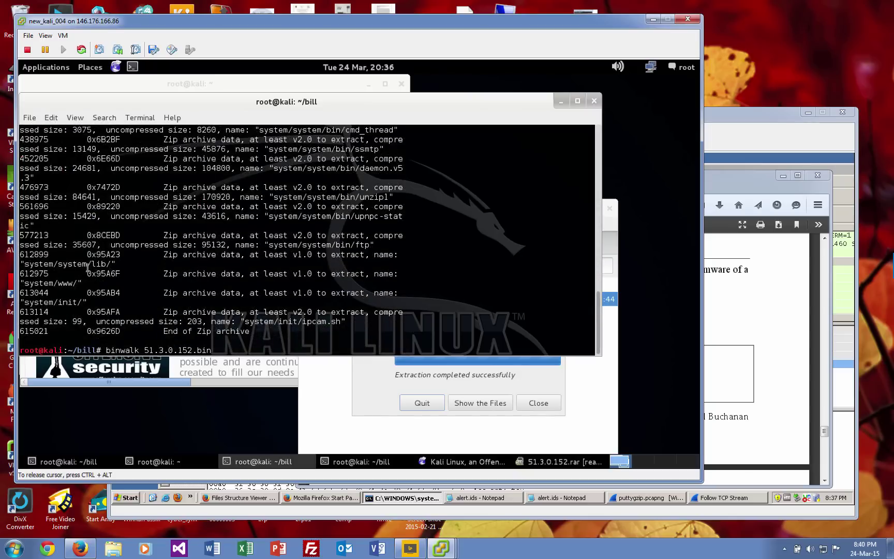
key("Return")
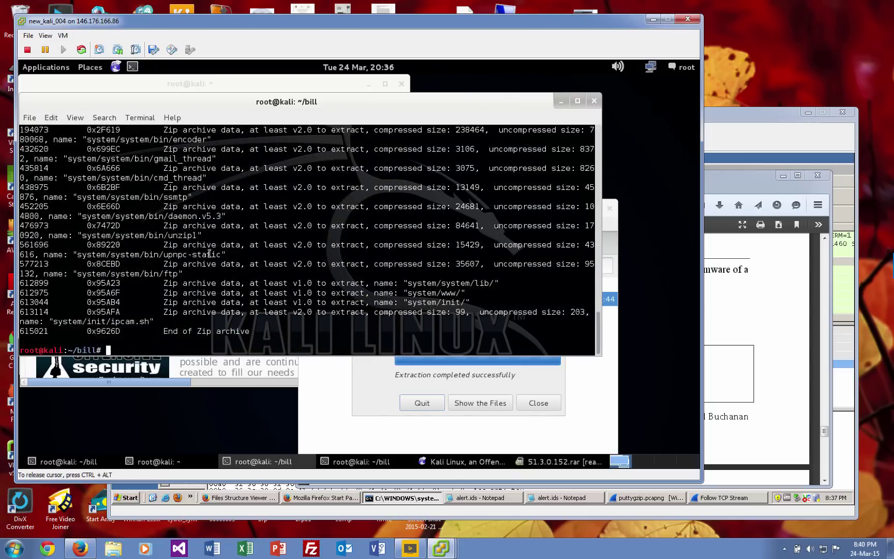
scroll(233, 212, "up", 2)
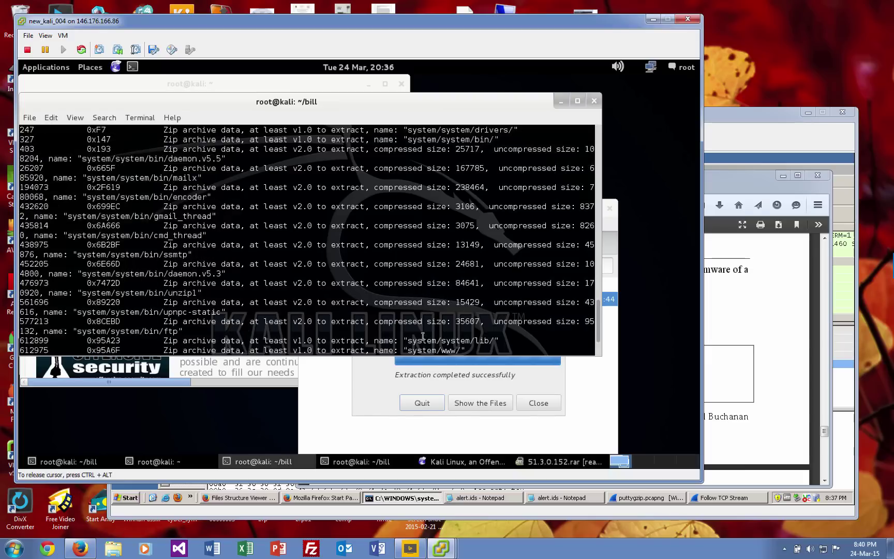
scroll(439, 347, "down", 2)
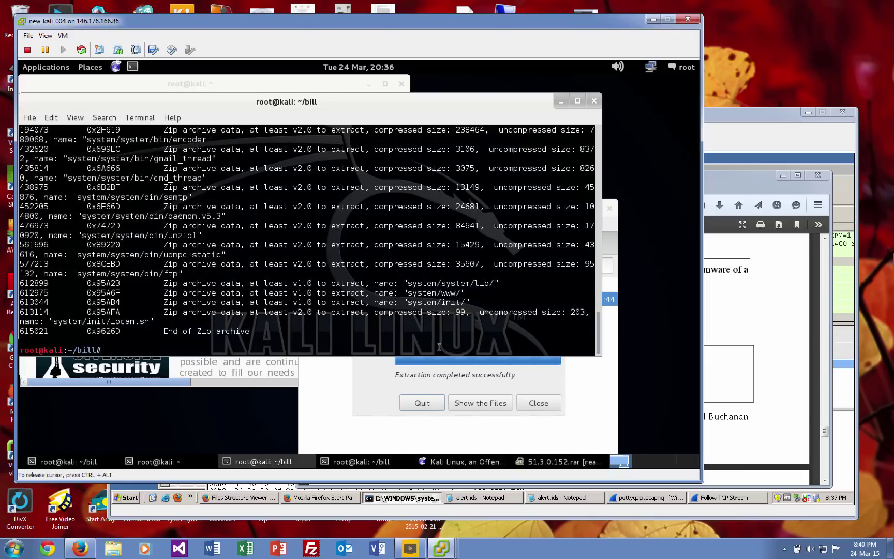
scroll(476, 313, "up", 6)
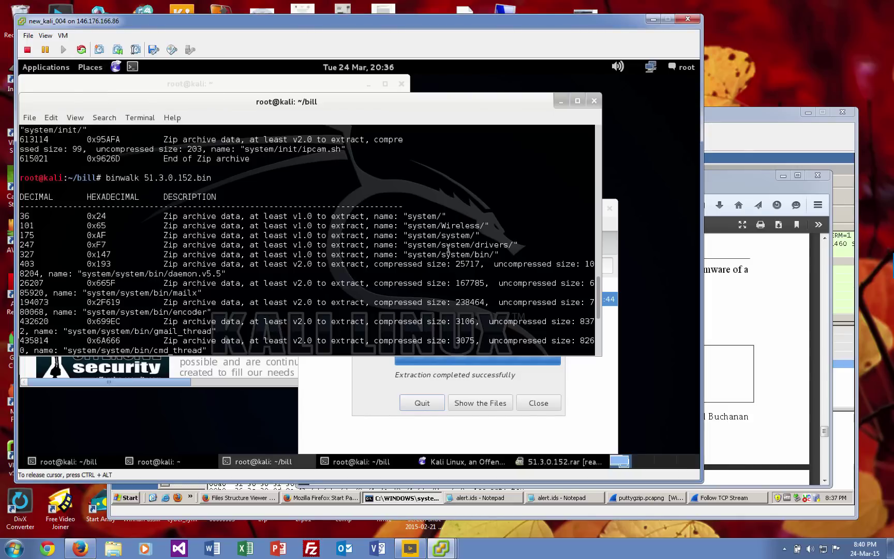
Carve 51.3.0.152.bin from offset 36 into image.zip with dd, then list the folder to confirm it.
type("dd")
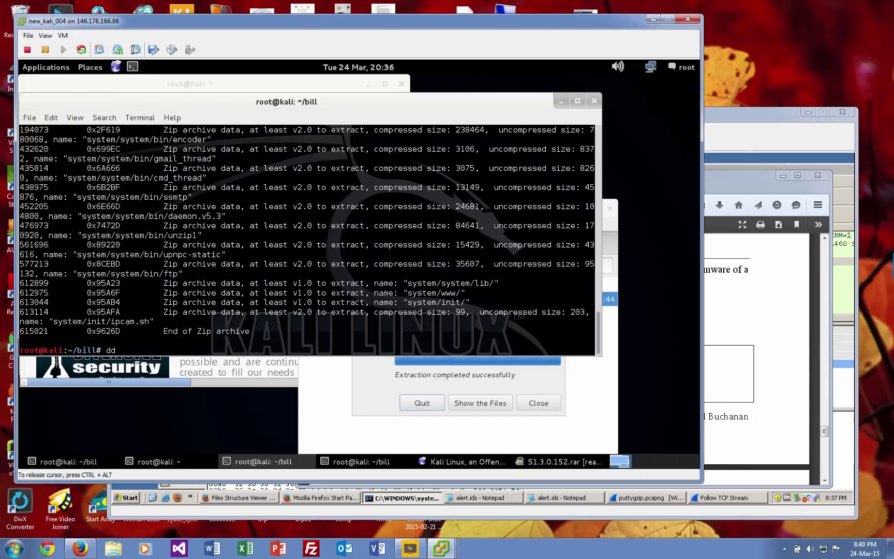
type(" bs=1 ")
type(" bs=1 skip")
type("=36 ")
type("if=")
type("51")
type(".3.")
type("0.")
type("152.")
type("bi")
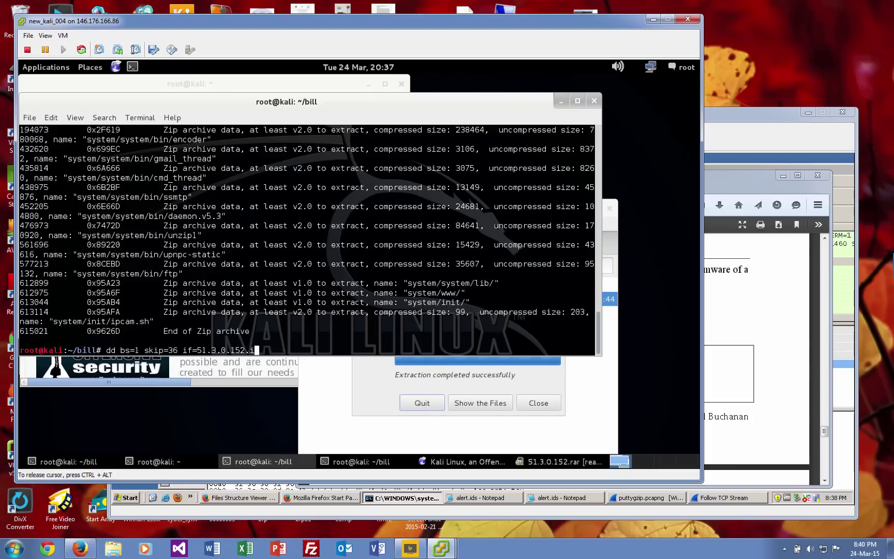
type("152.bin of=image.zip")
key("Return")
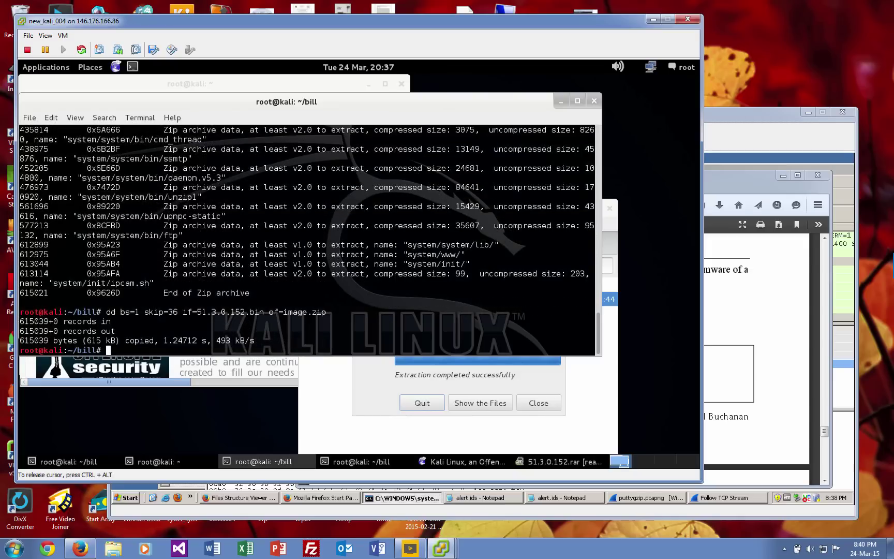
type("ls")
key("Return")
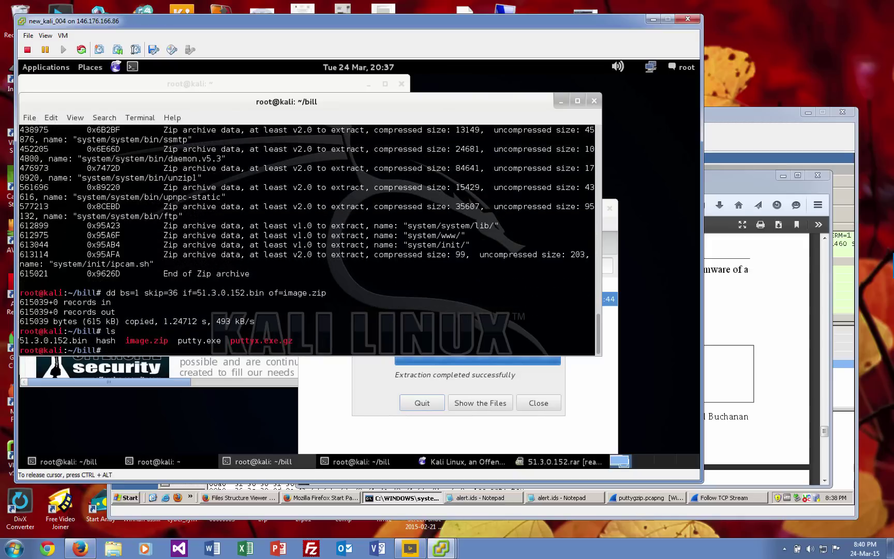